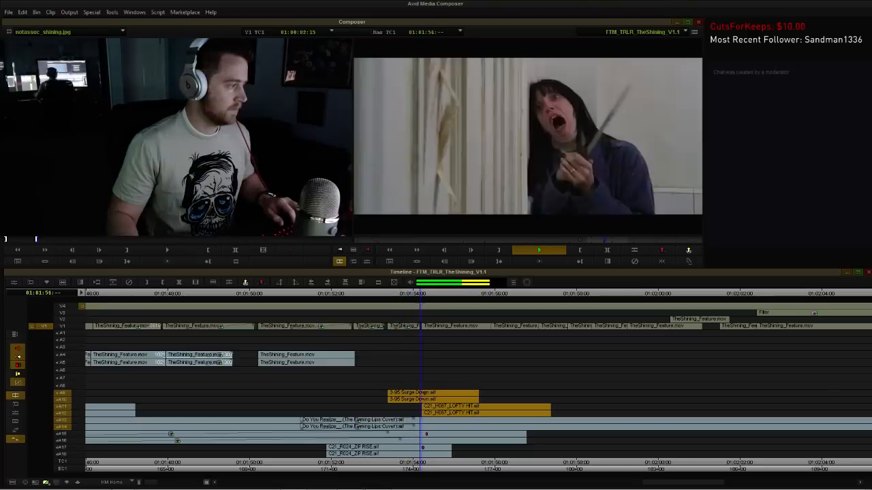
Add a 24-frame dissolve starting 24 frames before the end of the Surge Down clips on A9 and A10, and play it back.
{"action": "key", "text": "space"}
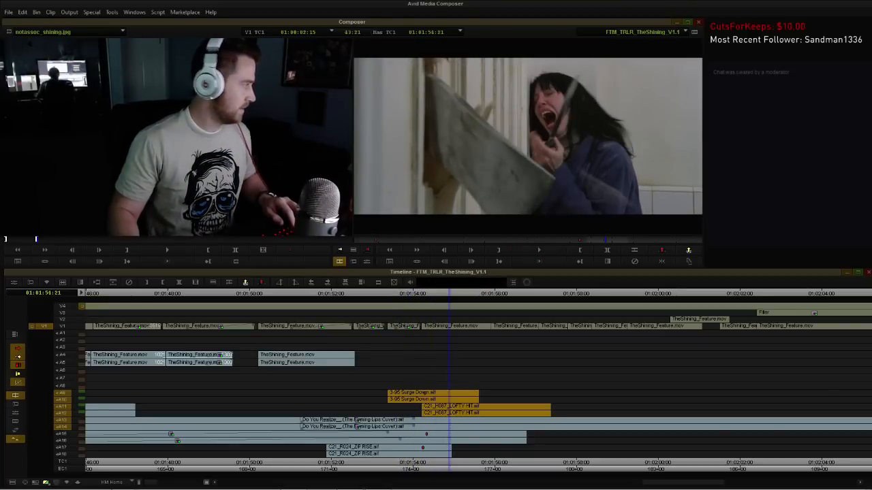
{"action": "key", "text": "space"}
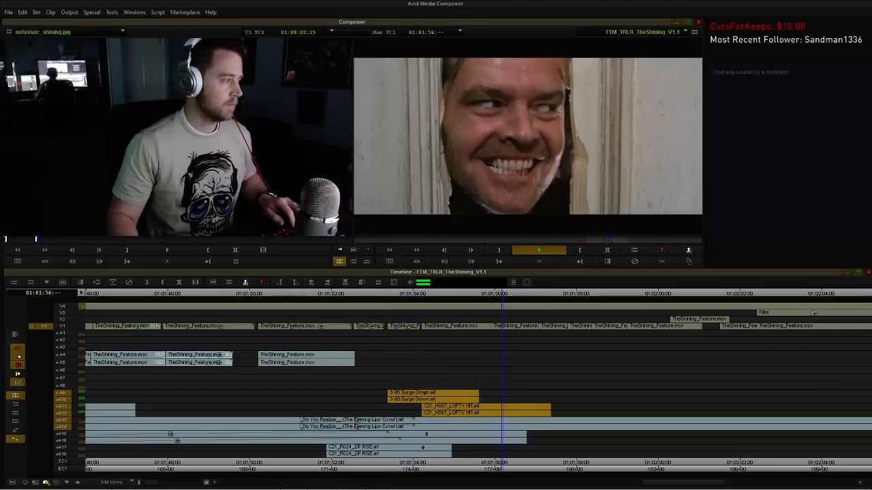
{"action": "key", "text": "space"}
{"action": "left_click", "coordinate": [477, 393]}
{"action": "left_click", "coordinate": [478, 400]}
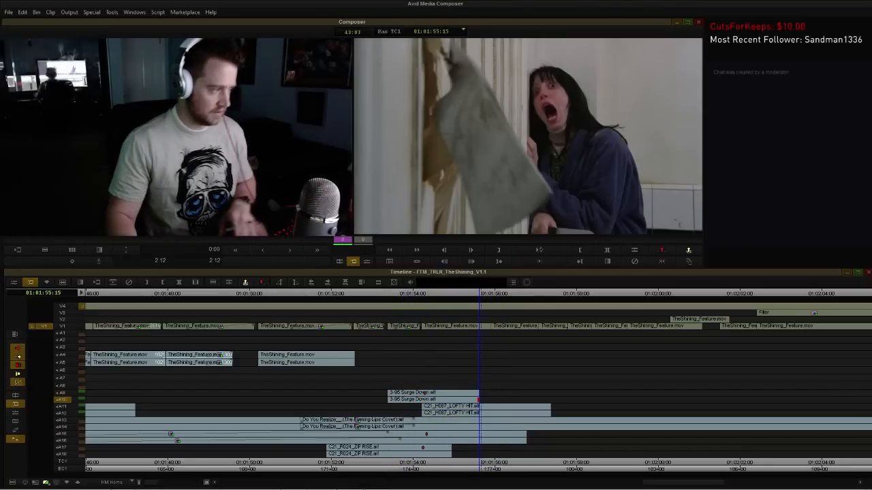
{"action": "key", "text": "backslash"}
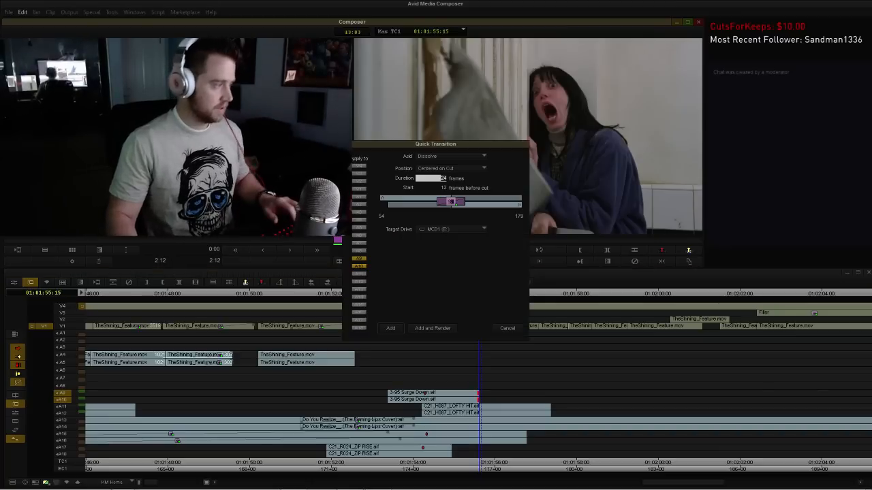
{"action": "mouse_move", "coordinate": [448, 201]}
{"action": "left_mouse_down"}
{"action": "mouse_move", "coordinate": [430, 201]}
{"action": "mouse_move", "coordinate": [442, 202]}
{"action": "left_mouse_up"}
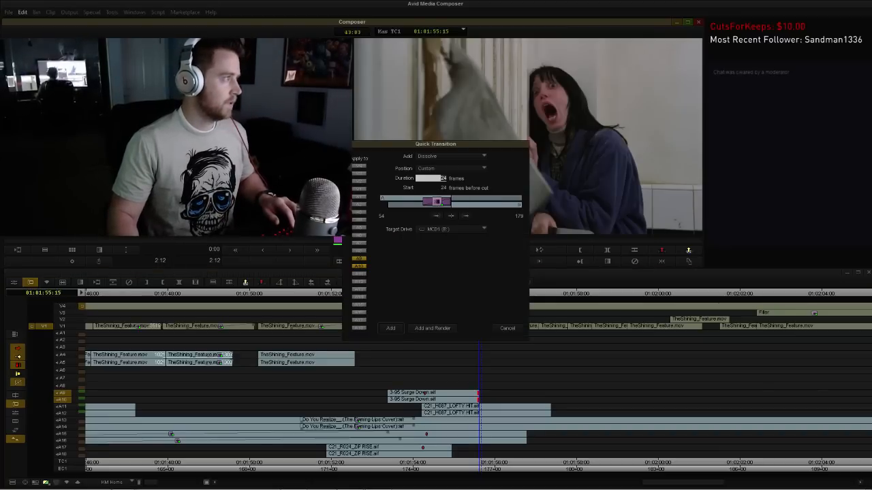
{"action": "left_click", "coordinate": [390, 327]}
{"action": "left_click", "coordinate": [381, 294]}
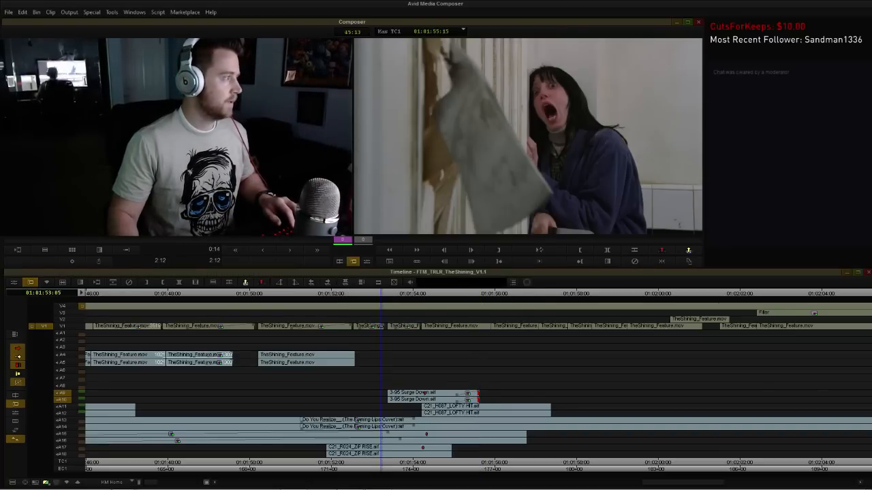
{"action": "key", "text": "space"}
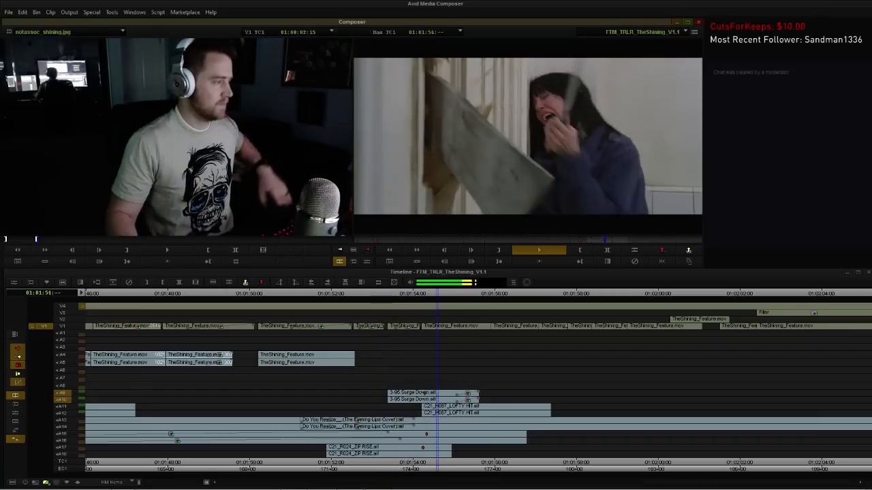
{"action": "key", "text": "space"}
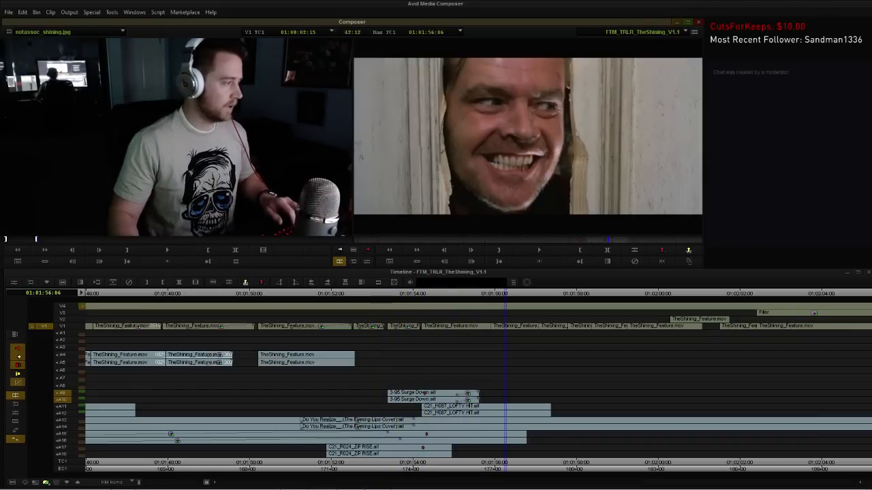
Turn off solo on A9 to A12 and copy the Surge Down and LOFTY HIT clips to around 01:02:02:00 on the same tracks.
{"action": "left_click", "coordinate": [81, 393]}
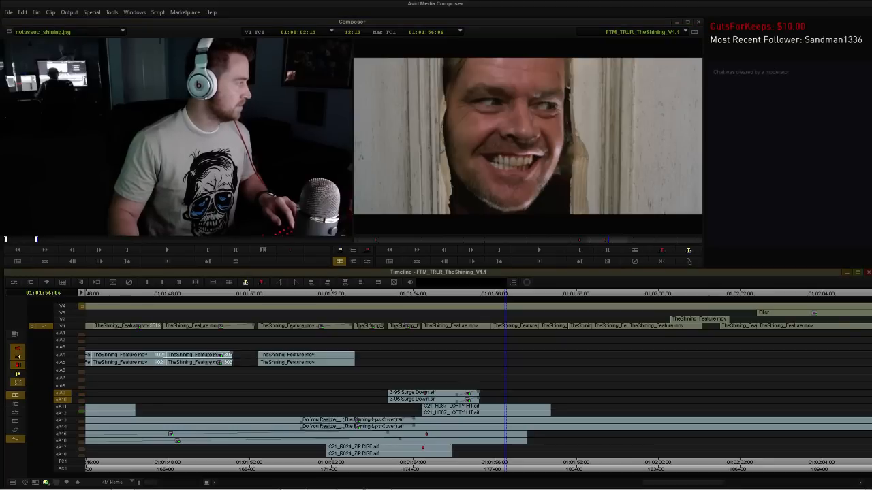
{"action": "left_click", "coordinate": [82, 412]}
{"action": "left_click", "coordinate": [444, 400]}
{"action": "left_click", "coordinate": [444, 393], "text": "shift"}
{"action": "left_click", "coordinate": [446, 407], "text": "shift"}
{"action": "left_click", "coordinate": [446, 414], "text": "shift"}
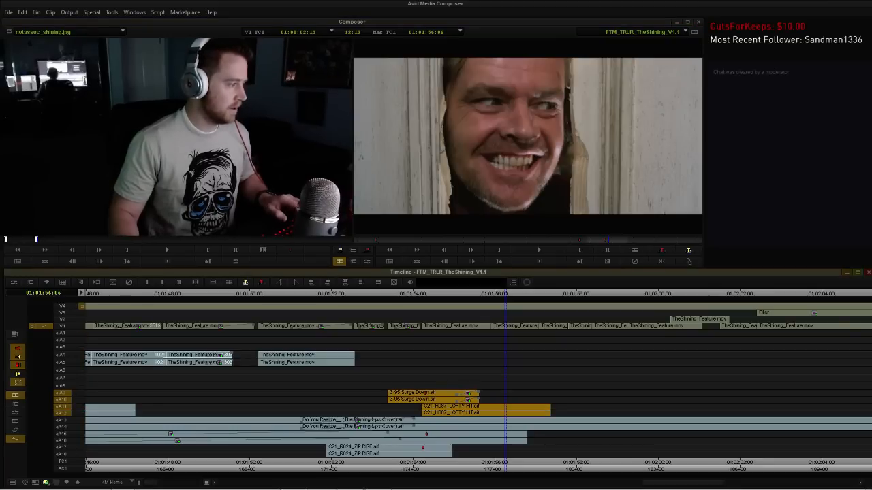
{"action": "key", "text": "ctrl+/"}
{"action": "left_click_drag", "start_coordinate": [682, 462], "coordinate": [683, 463]}
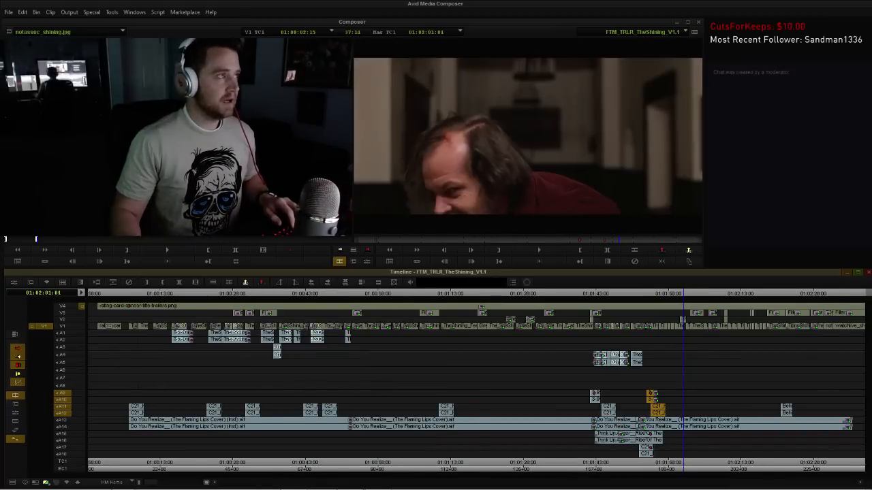
{"action": "key", "text": "ctrl+/"}
{"action": "key", "text": "space"}
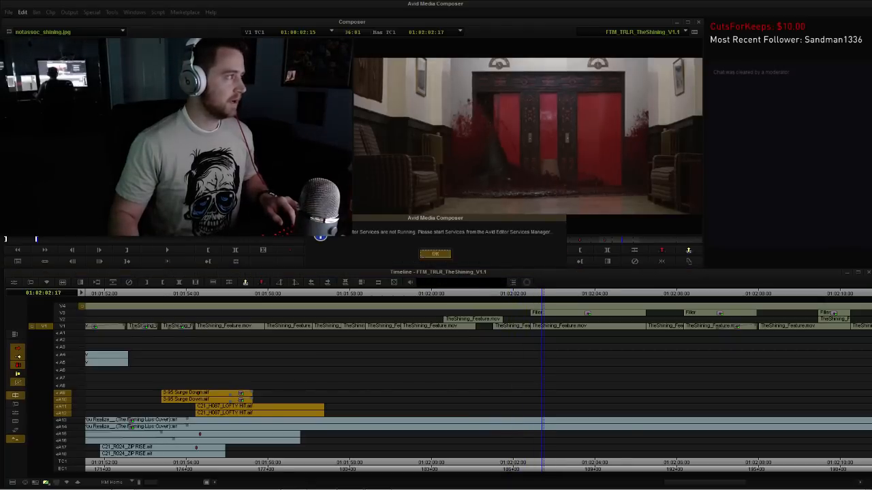
{"action": "key", "text": "Return"}
{"action": "left_click", "coordinate": [502, 463]}
{"action": "key", "text": "Return"}
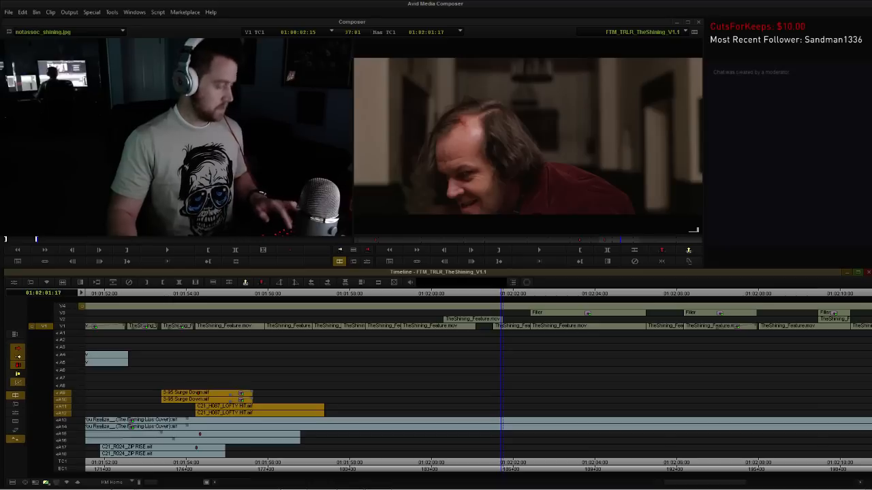
{"action": "key", "text": "ctrl+v"}
{"action": "left_click", "coordinate": [586, 413], "text": "shift"}
{"action": "left_click_drag", "start_coordinate": [586, 413], "coordinate": [555, 413]}
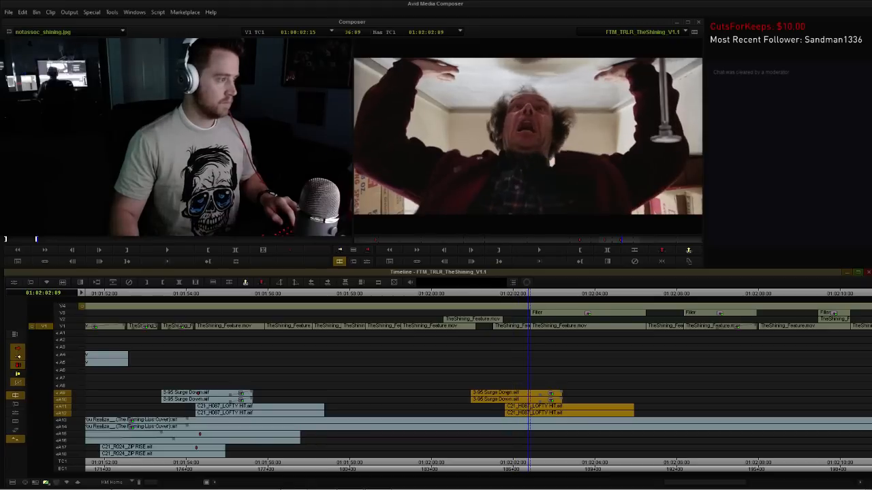
Move the copied Surge Down and LOFTY HIT clips together so the hit starts on the elevator shot's first frame at 01:02:02:10.
{"action": "key", "text": "Right"}
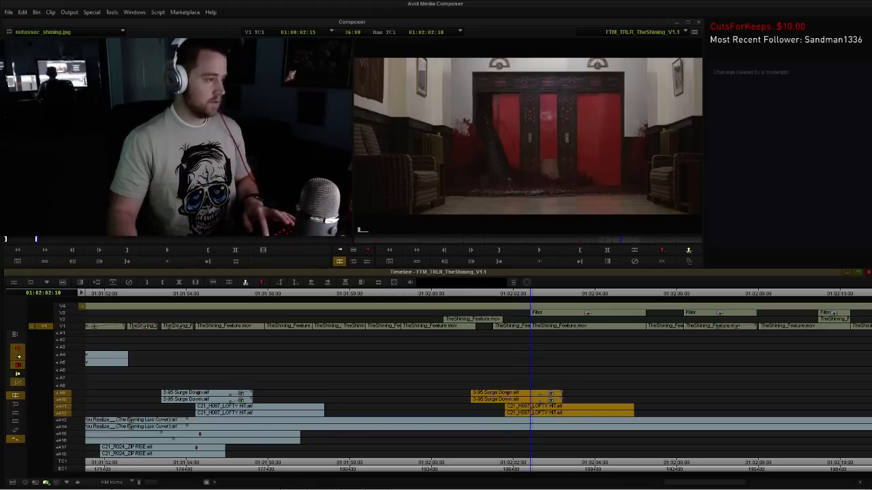
{"action": "left_click_drag", "start_coordinate": [555, 413], "coordinate": [578, 413]}
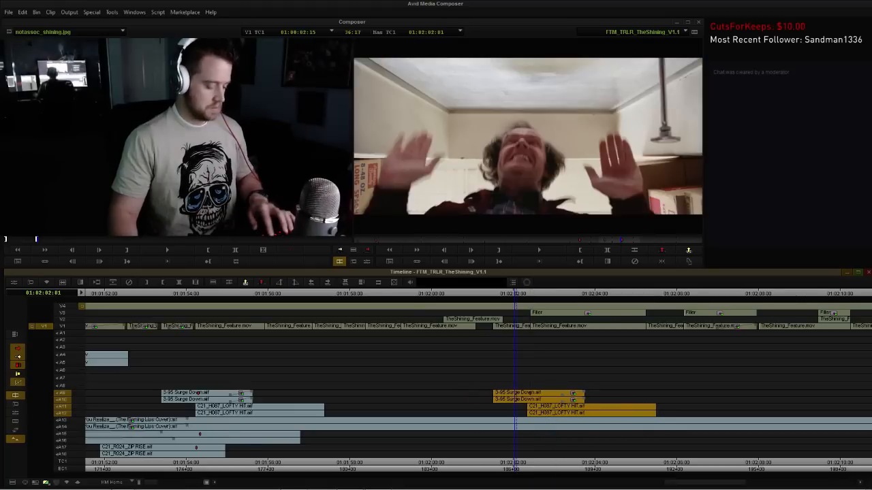
{"action": "key", "text": "comma"}
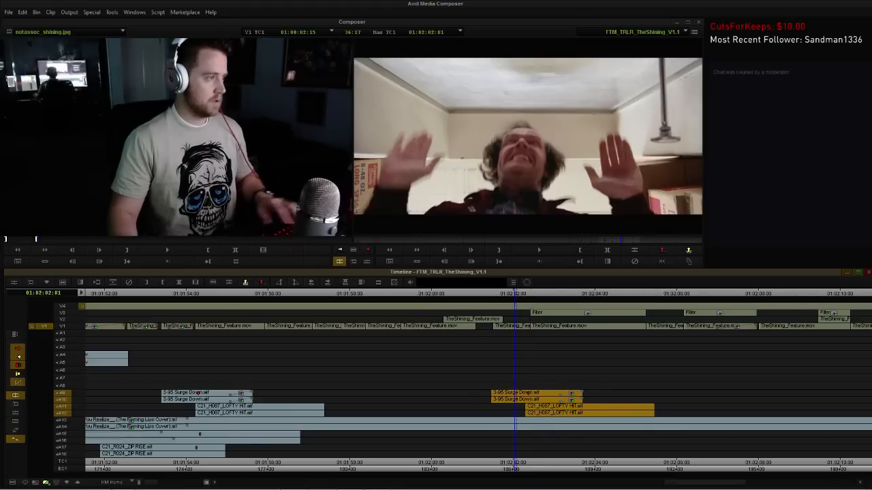
{"action": "key", "text": "Right"}
{"action": "key", "text": "Right"}
{"action": "key", "text": "Right"}
{"action": "key", "text": "Right"}
{"action": "key", "text": "Right"}
{"action": "key", "text": "Right"}
{"action": "key", "text": "Right"}
{"action": "key", "text": "Right"}
{"action": "key", "text": "Right"}
{"action": "key", "text": "Left"}
{"action": "key", "text": "Left"}
{"action": "key", "text": "Right"}
{"action": "key", "text": "Right"}
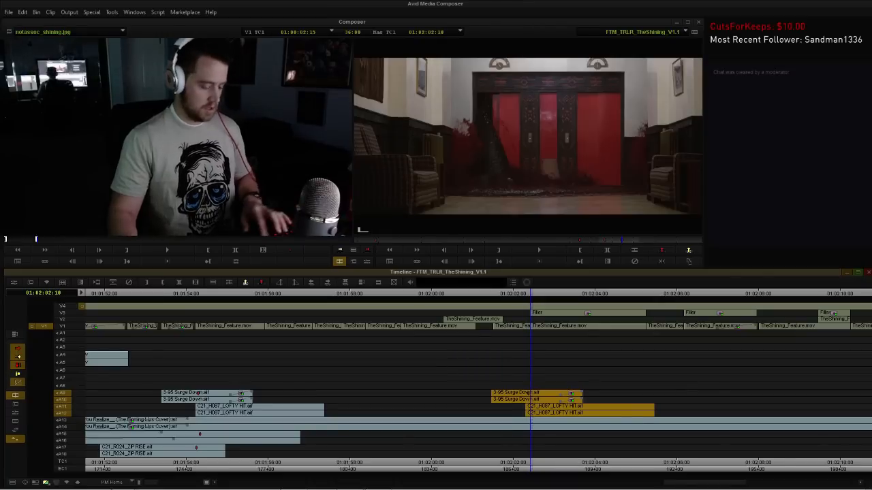
{"action": "left_click_drag", "start_coordinate": [577, 413], "coordinate": [583, 414]}
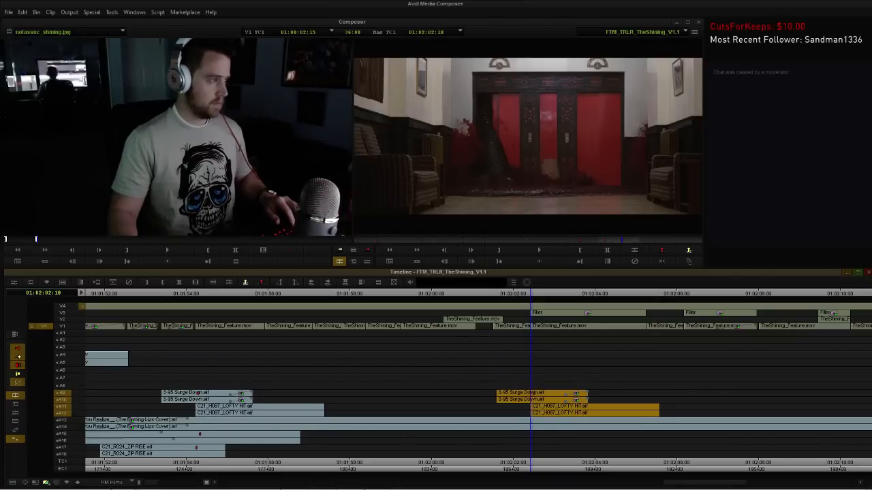
Nudge the copied Surge Down and LOFTY HIT clips four frames earlier in total, playing back the cut to judge the sync.
{"action": "key", "text": "space"}
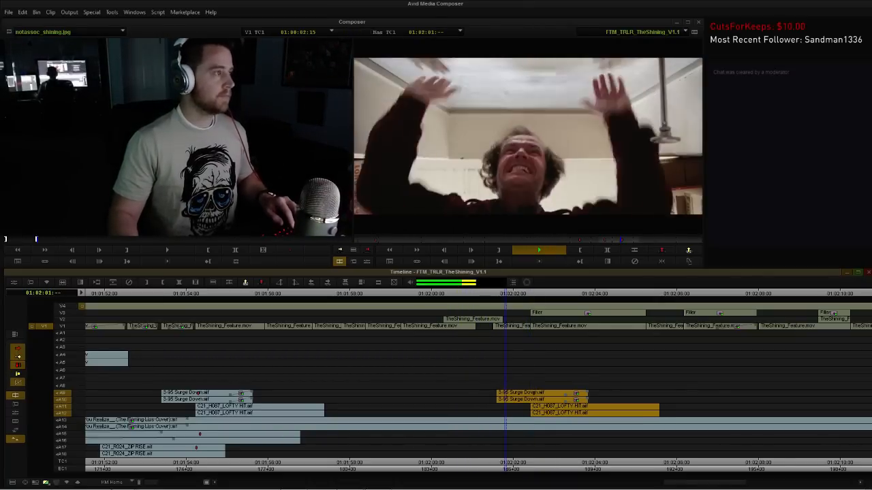
{"action": "key", "text": "space"}
{"action": "key", "text": "comma"}
{"action": "key", "text": "comma"}
{"action": "left_click", "coordinate": [488, 293]}
{"action": "key", "text": "space"}
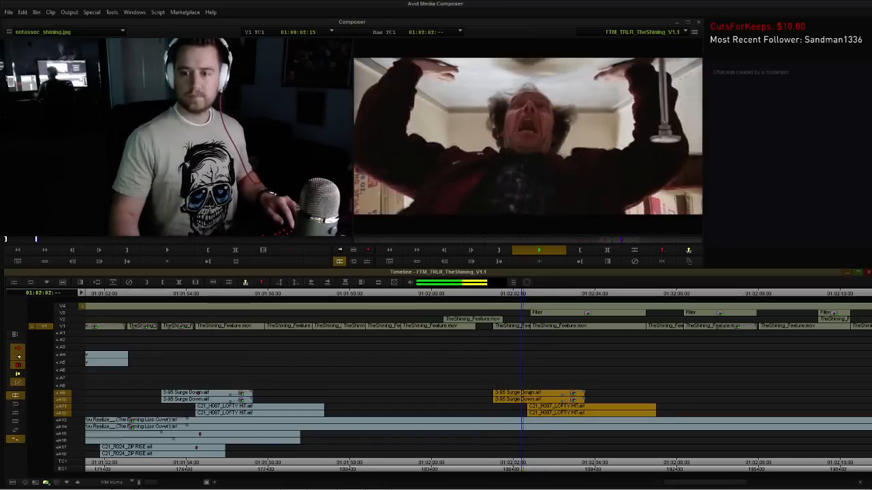
{"action": "key", "text": "space"}
{"action": "key", "text": "comma"}
{"action": "key", "text": "comma"}
{"action": "key", "text": "space"}
{"action": "left_click", "coordinate": [482, 294]}
{"action": "key", "text": "space"}
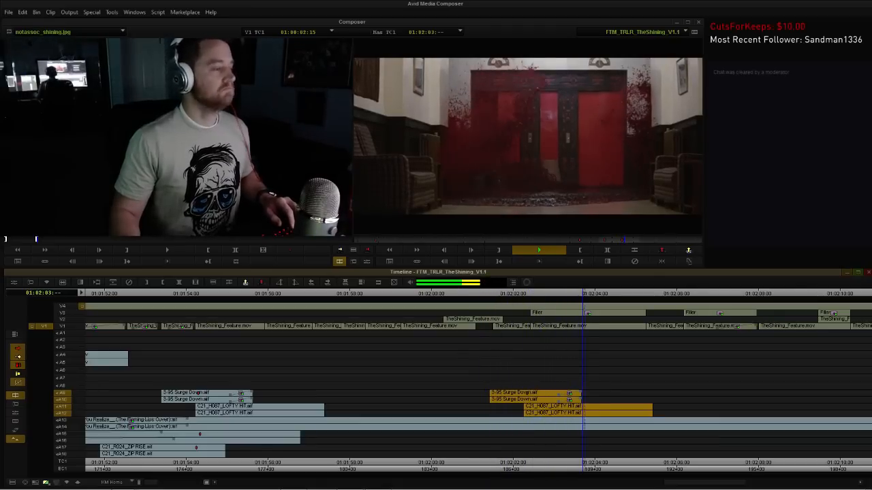
{"action": "key", "text": "space"}
Park at the start of the elevator shot and load Think Up Anger__Sub Dives.aif from the Sound Design Vol1.5 bin as the source.
{"action": "left_click", "coordinate": [500, 294]}
{"action": "left_click_drag", "start_coordinate": [500, 294], "coordinate": [529, 293]}
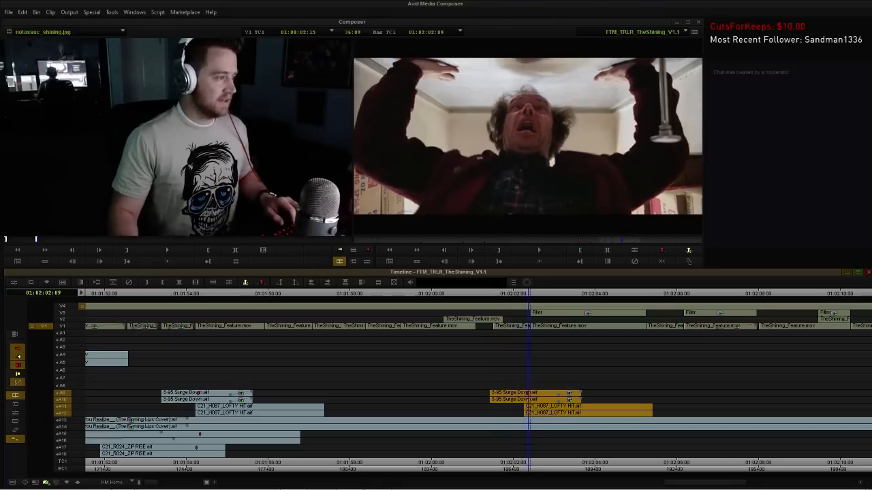
{"action": "key", "text": "Right"}
{"action": "key", "text": "Right"}
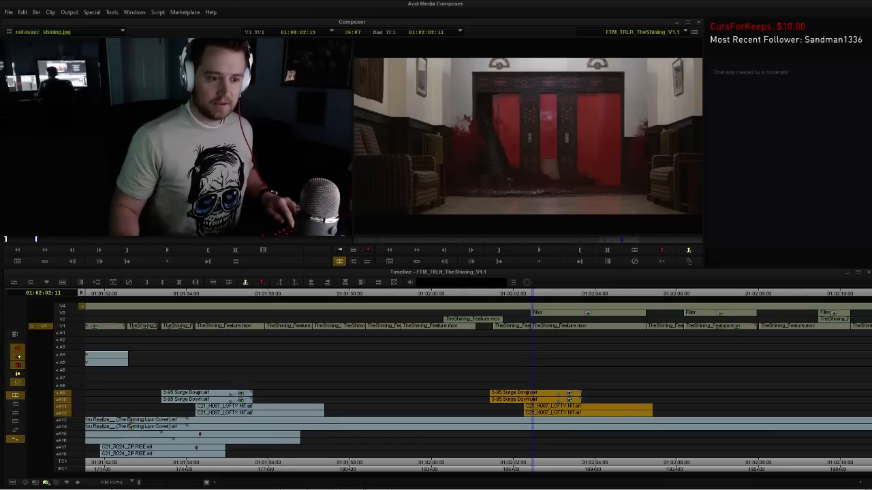
{"action": "left_click_drag", "start_coordinate": [226, 68], "coordinate": [433, 62]}
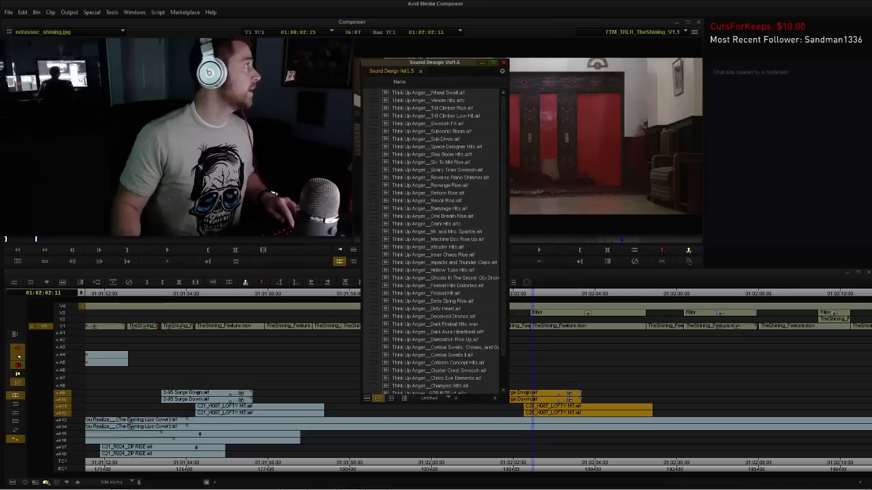
{"action": "scroll", "coordinate": [436, 242], "scroll_direction": "down", "scroll_amount": 2}
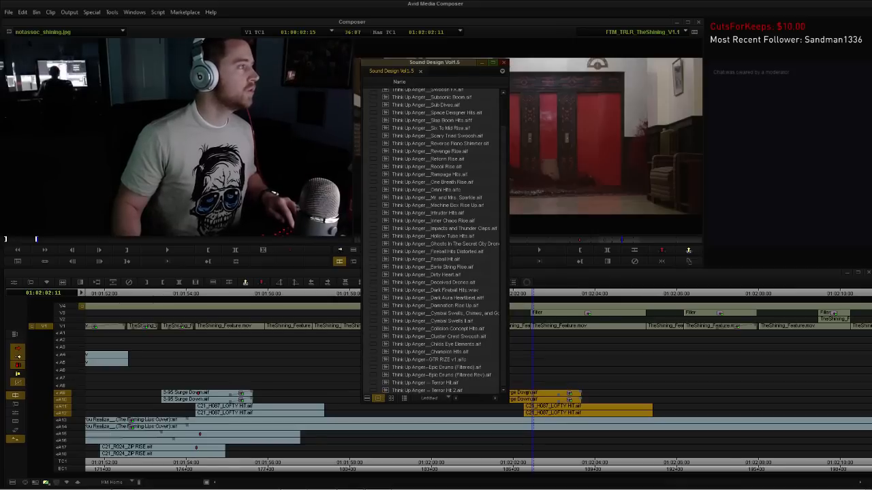
{"action": "scroll", "coordinate": [436, 242], "scroll_direction": "up", "scroll_amount": 2}
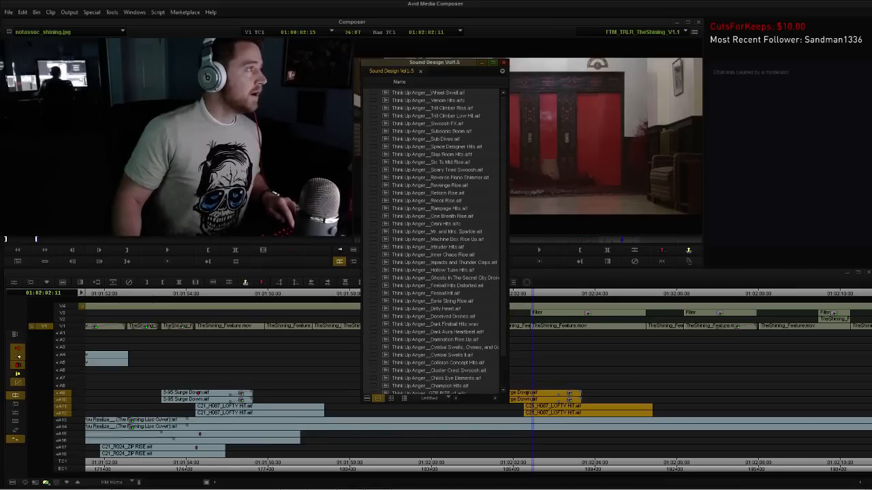
{"action": "double_click", "coordinate": [385, 139]}
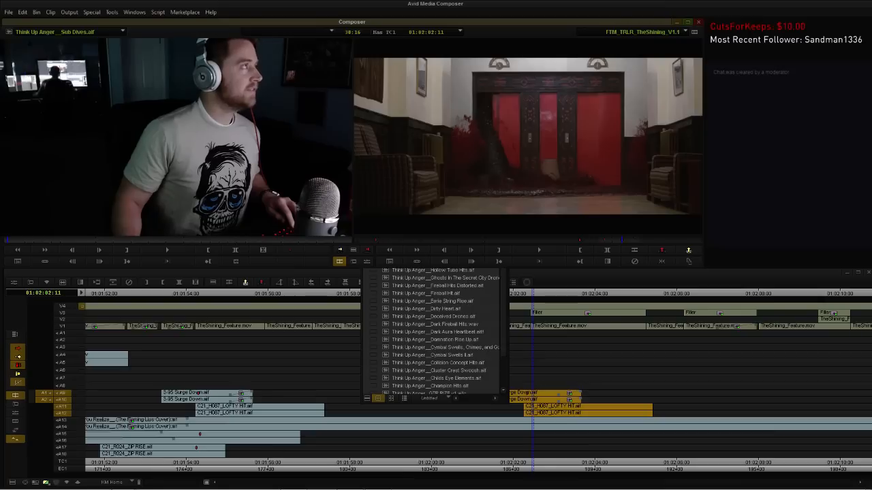
{"action": "left_click", "coordinate": [436, 327]}
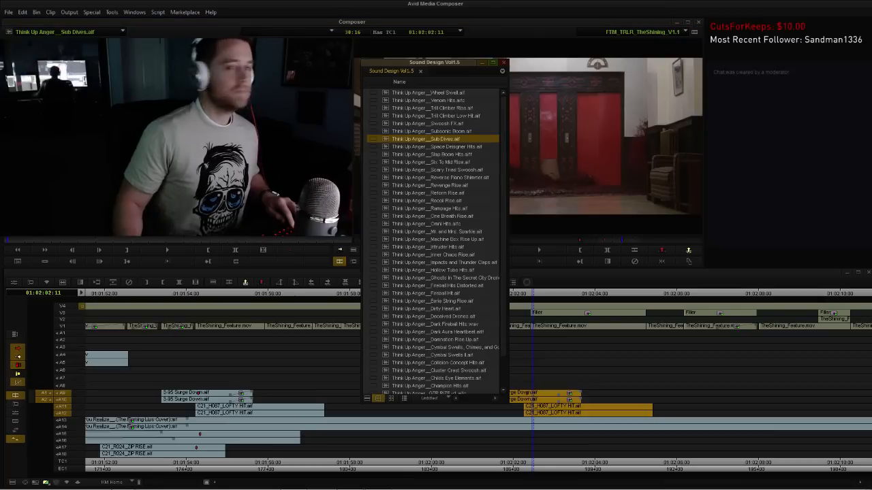
{"action": "key", "text": "Escape"}
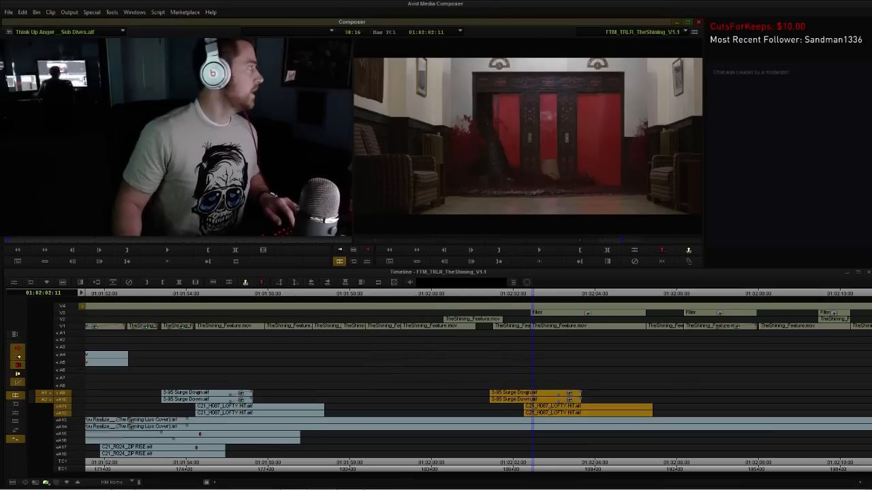
Show the Sub Dives source waveform and mark in and out around its first dive, from the onset to the end of its decay.
{"action": "key", "text": "shift+Escape"}
{"action": "left_click", "coordinate": [136, 354]}
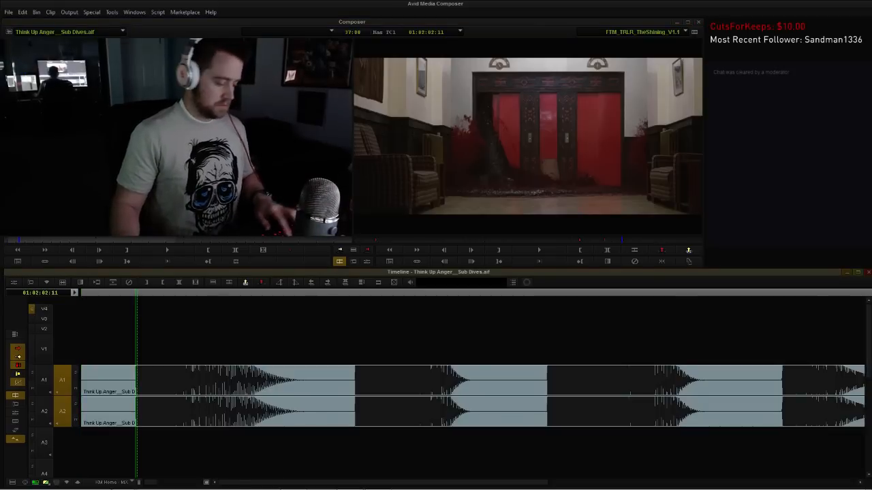
{"action": "key", "text": "space"}
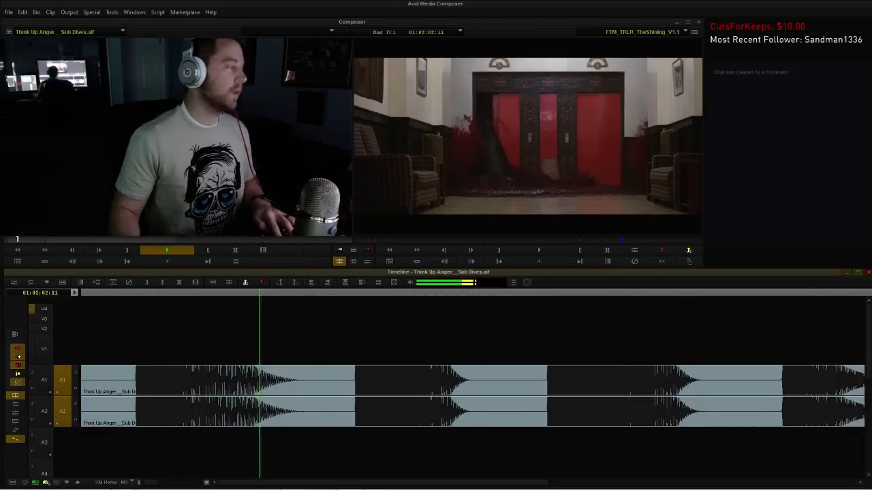
{"action": "key", "text": "o"}
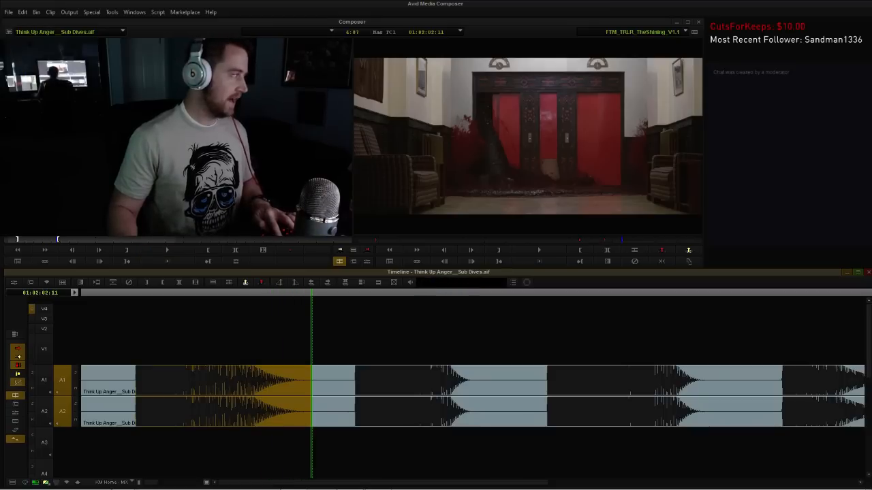
{"action": "left_click", "coordinate": [126, 293]}
{"action": "key", "text": "space"}
{"action": "key", "text": "space"}
{"action": "key", "text": "Escape"}
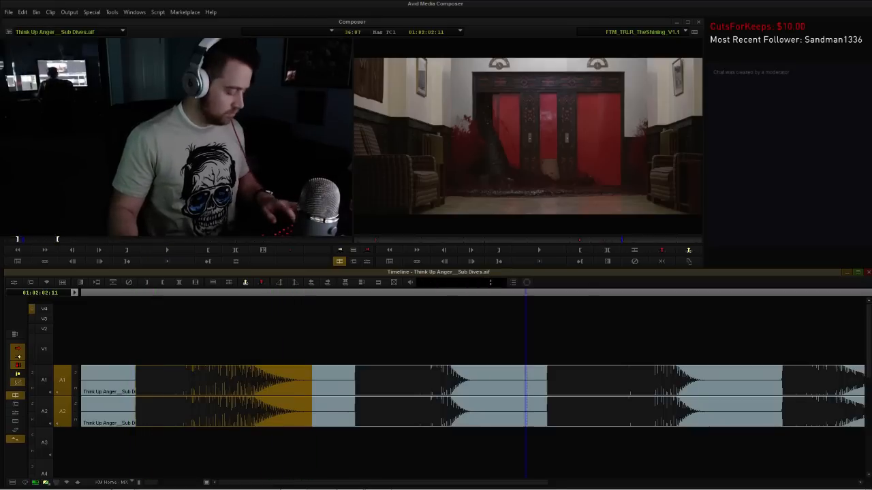
Overwrite the marked Sub Dives section onto tracks A7 and A8, starting at 01:02:02:06, with source A1 and A2 patched to them.
{"action": "key", "text": "Left"}
{"action": "key", "text": "Left"}
{"action": "key", "text": "Left"}
{"action": "key", "text": "Left"}
{"action": "key", "text": "Left"}
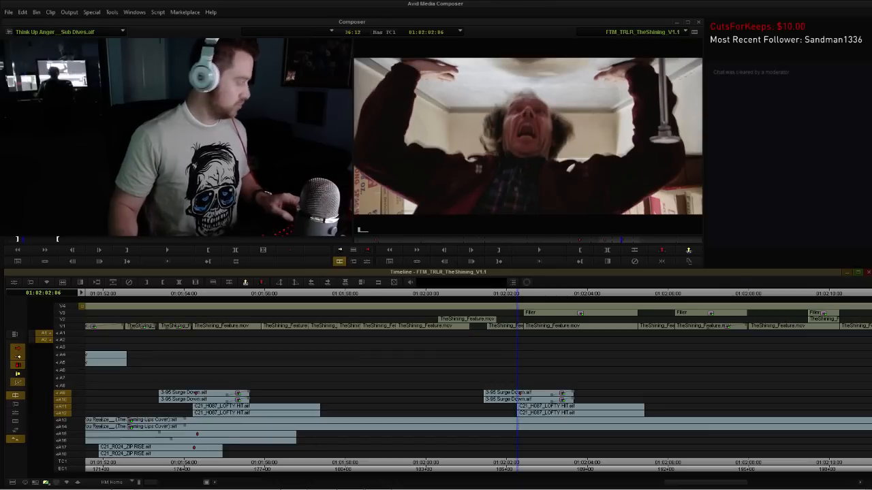
{"action": "key", "text": "ctrl+shift+a"}
{"action": "left_click_drag", "start_coordinate": [44, 340], "coordinate": [62, 378]}
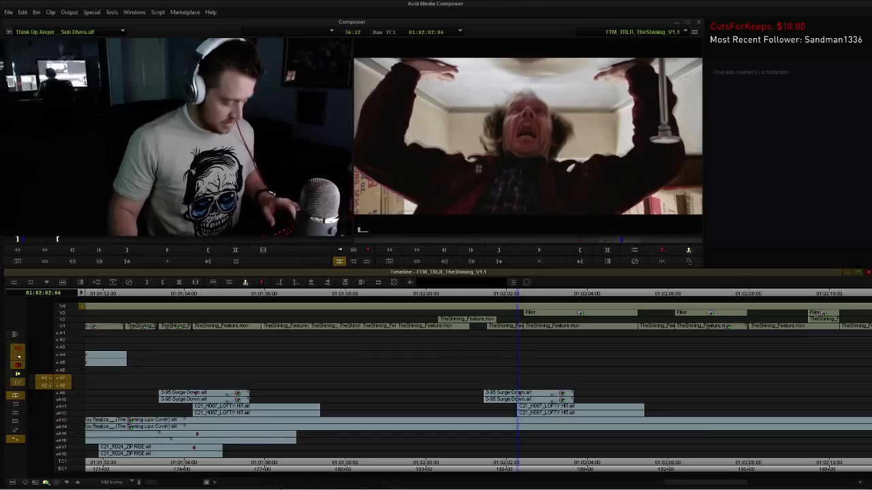
{"action": "key", "text": "b"}
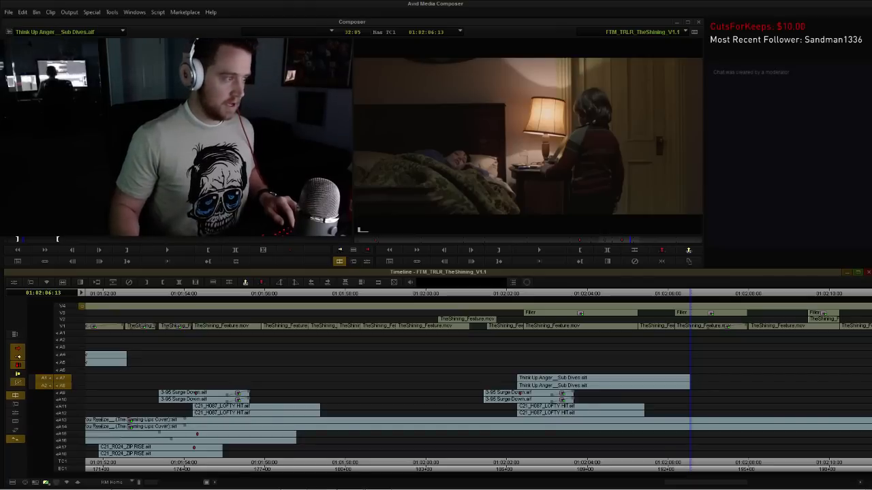
Add an 8-frame dissolve starting at the head cut of the Sub Dives clips on A7 and A8.
{"action": "key", "text": "a"}
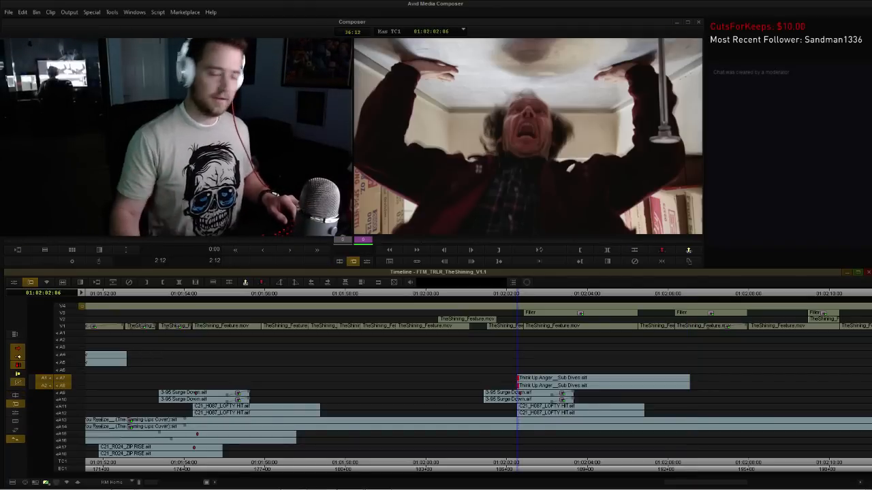
{"action": "key", "text": "backslash"}
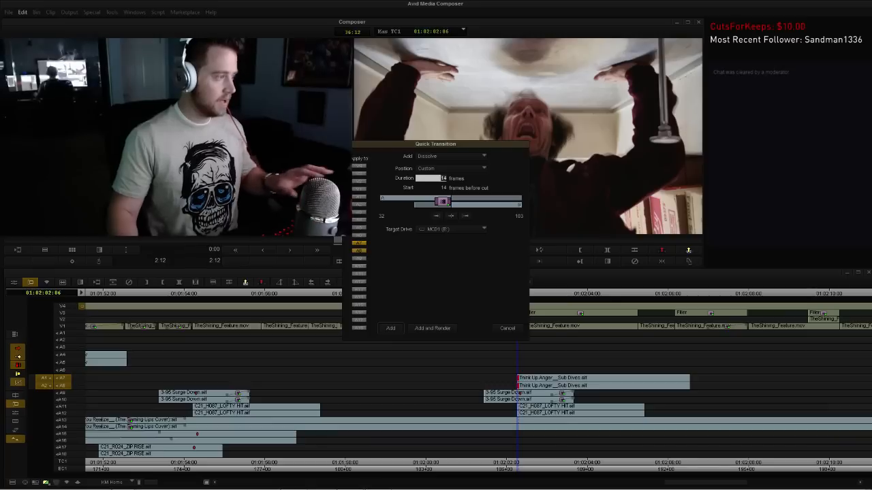
{"action": "key", "text": "s"}
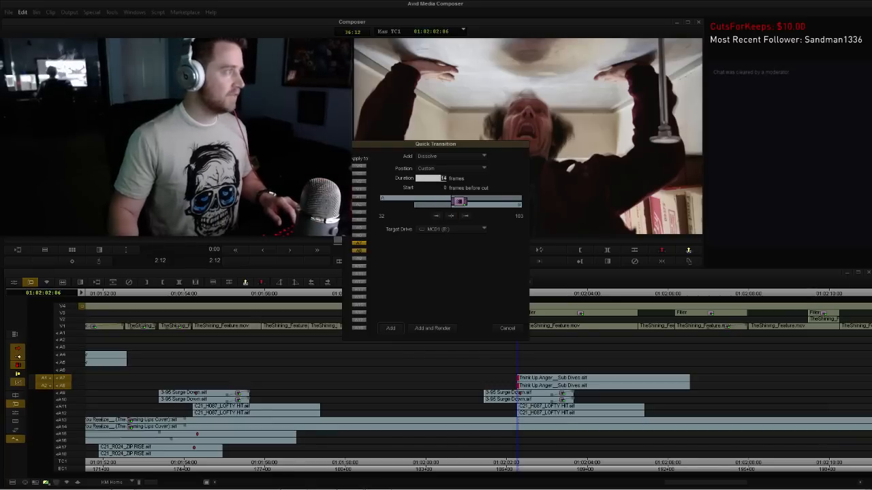
{"action": "type", "text": "8"}
{"action": "key", "text": "Tab"}
{"action": "left_click", "coordinate": [390, 327]}
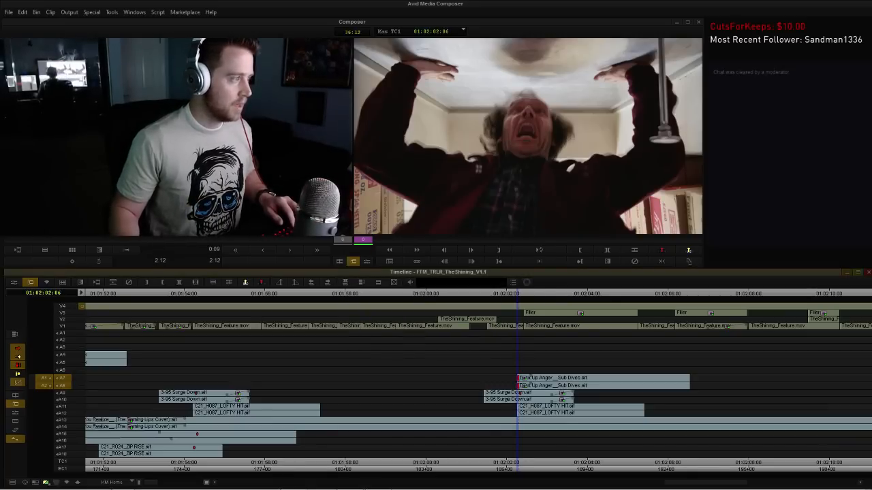
Play back the elevator cut and nudge the Sub Dives clips on A7 and A8 one frame earlier.
{"action": "key", "text": "space"}
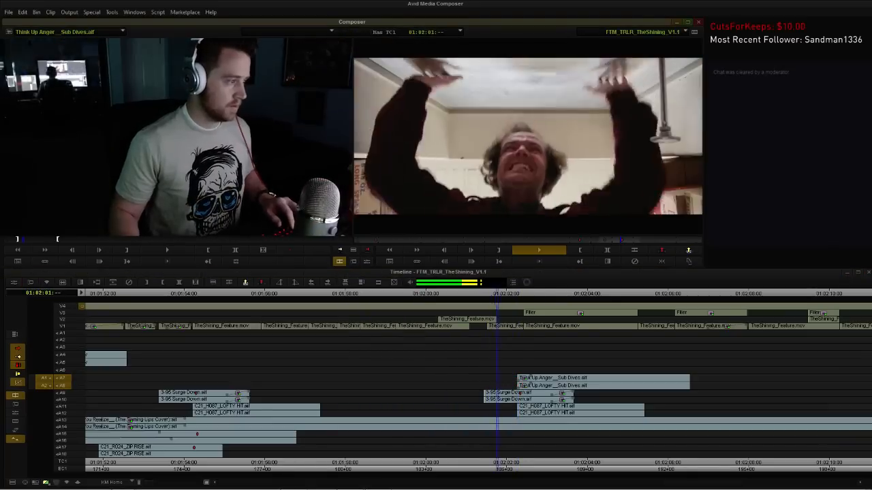
{"action": "key", "text": "space"}
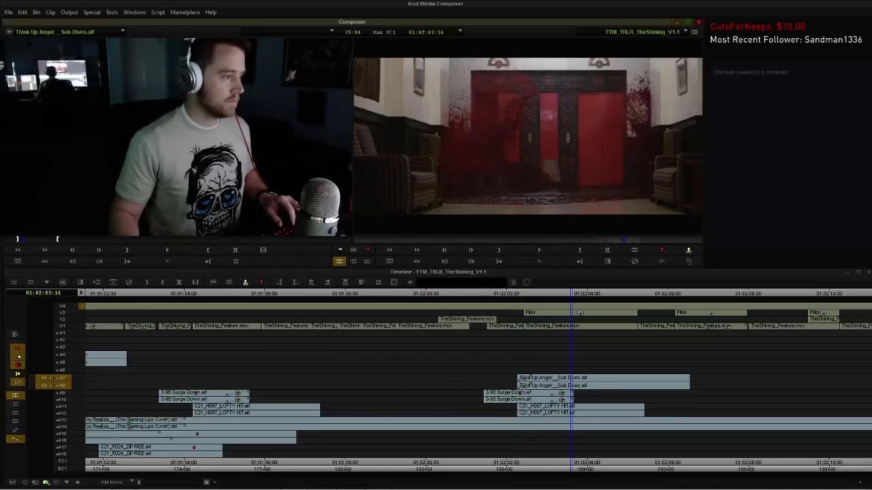
{"action": "left_click", "coordinate": [604, 379]}
{"action": "left_click_drag", "start_coordinate": [603, 379], "coordinate": [604, 379]}
{"action": "left_click", "coordinate": [470, 293]}
{"action": "key", "text": "space"}
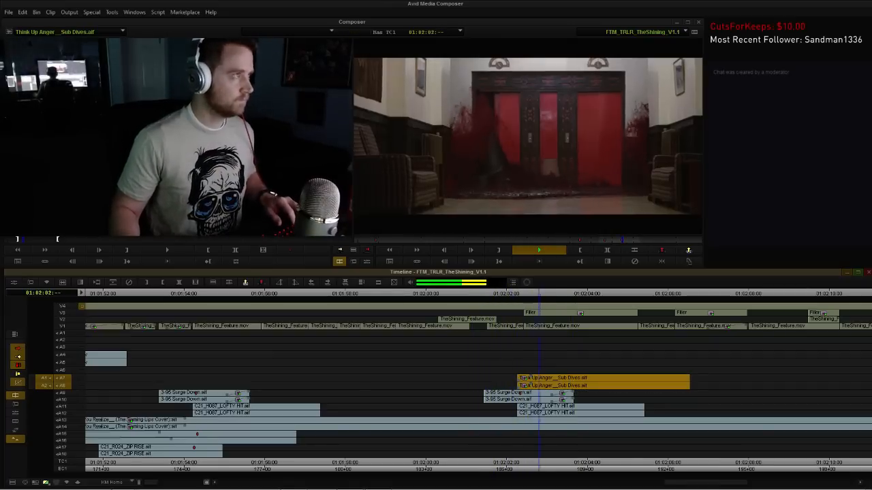
{"action": "key", "text": "space"}
{"action": "key", "text": "comma"}
Judge the Sub Dives sync by playback and nudge its clips another frame earlier.
{"action": "left_click", "coordinate": [488, 292]}
{"action": "key", "text": "space"}
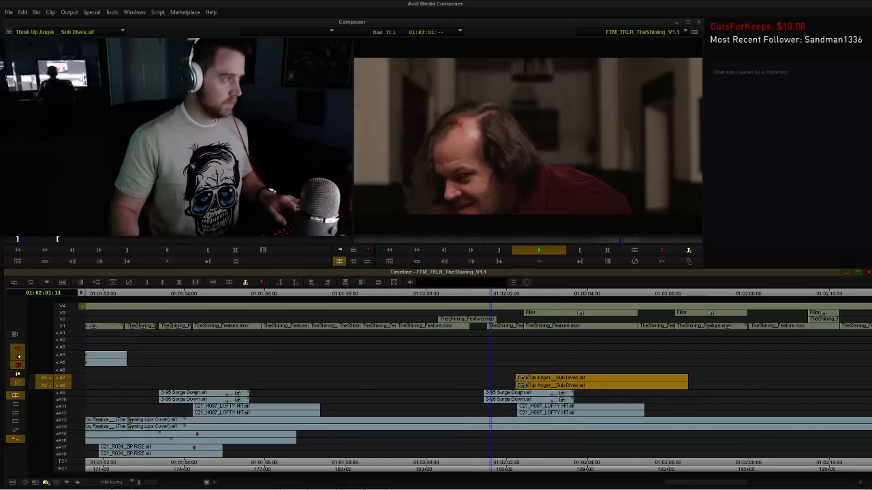
{"action": "key", "text": "space"}
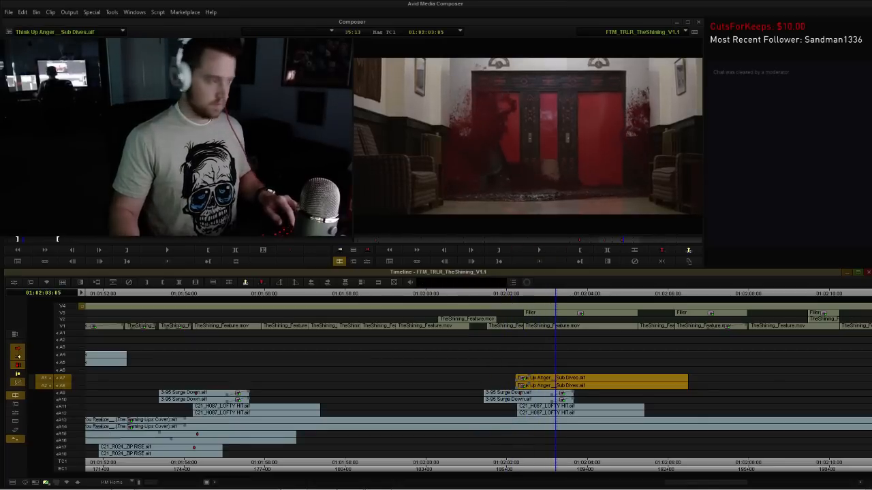
{"action": "key", "text": "comma"}
{"action": "left_click", "coordinate": [476, 292]}
{"action": "key", "text": "space"}
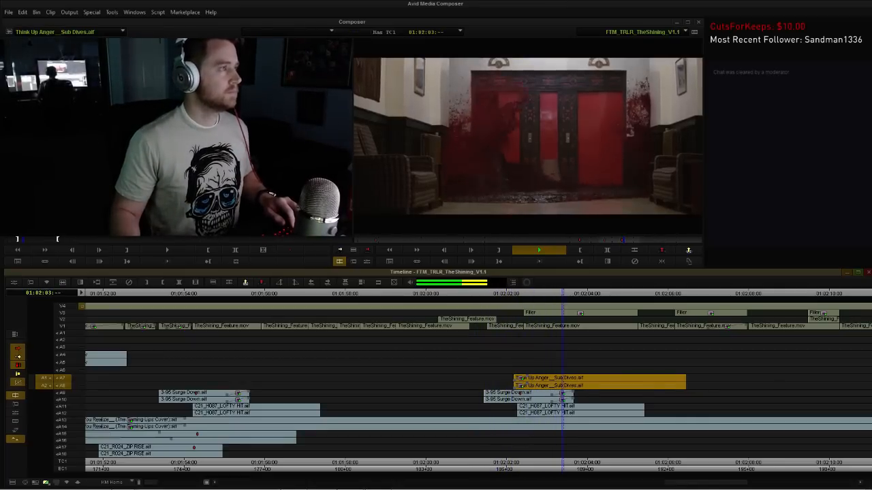
{"action": "key", "text": "space"}
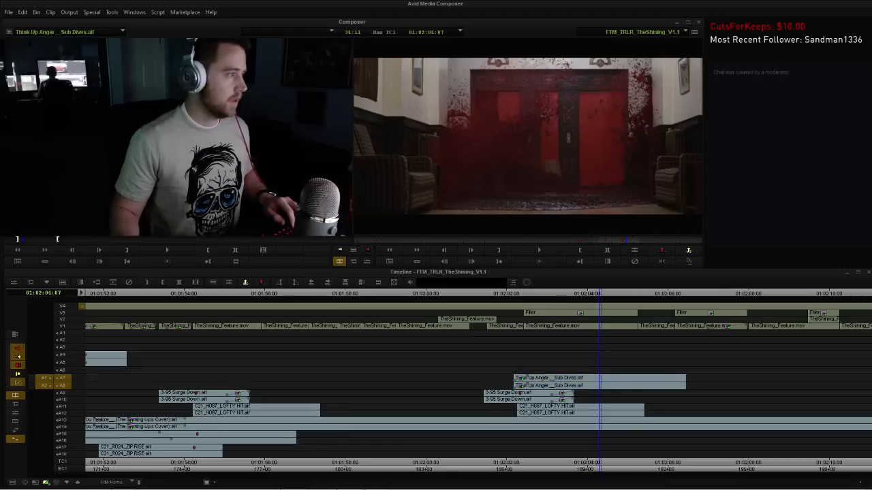
Play through the bedroom shots following the elevator and park at 01:02:07:18, near the end of the knife shot's fade-out.
{"action": "key", "text": "space"}
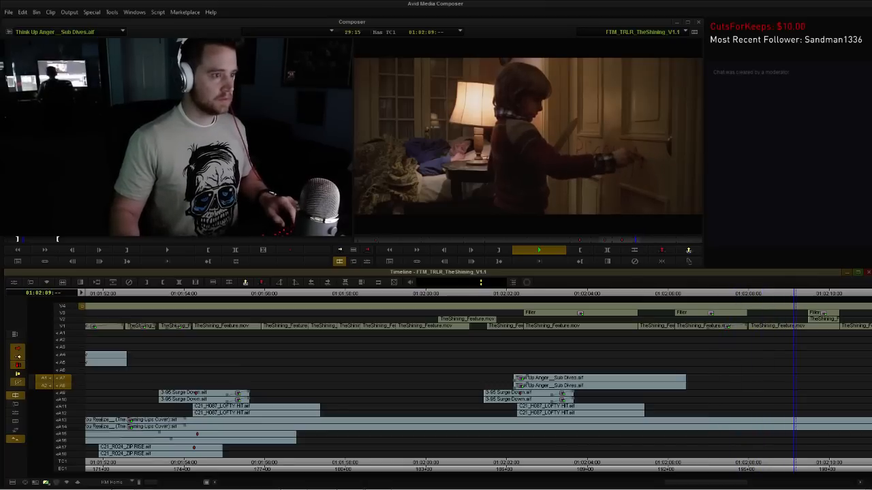
{"action": "left_click", "coordinate": [712, 293]}
{"action": "left_click", "coordinate": [676, 294]}
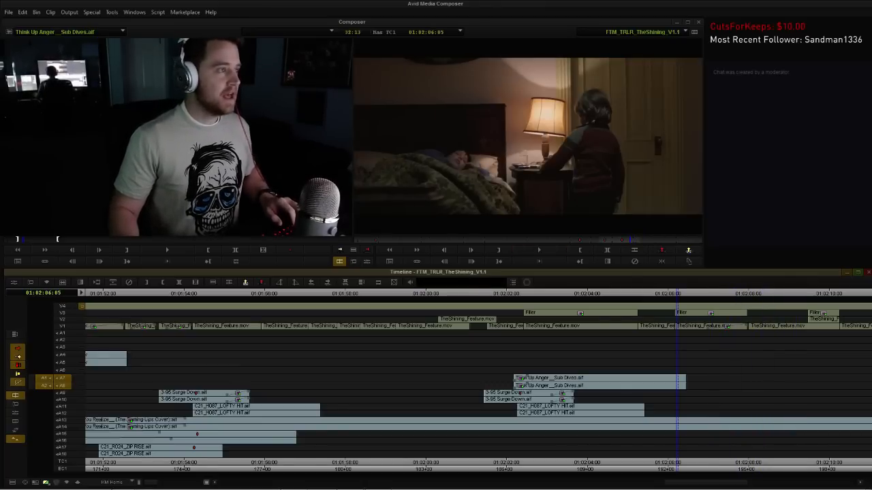
{"action": "key", "text": "h"}
{"action": "key", "text": "h"}
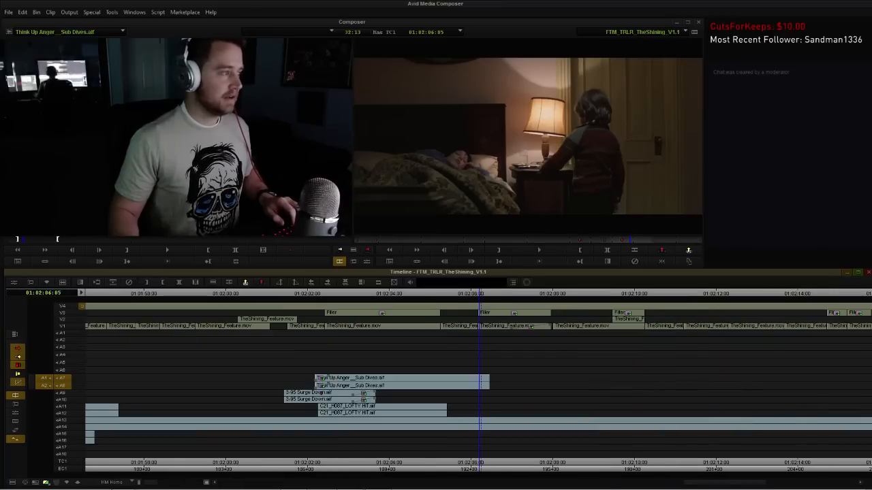
{"action": "left_click", "coordinate": [431, 294]}
{"action": "key", "text": "space"}
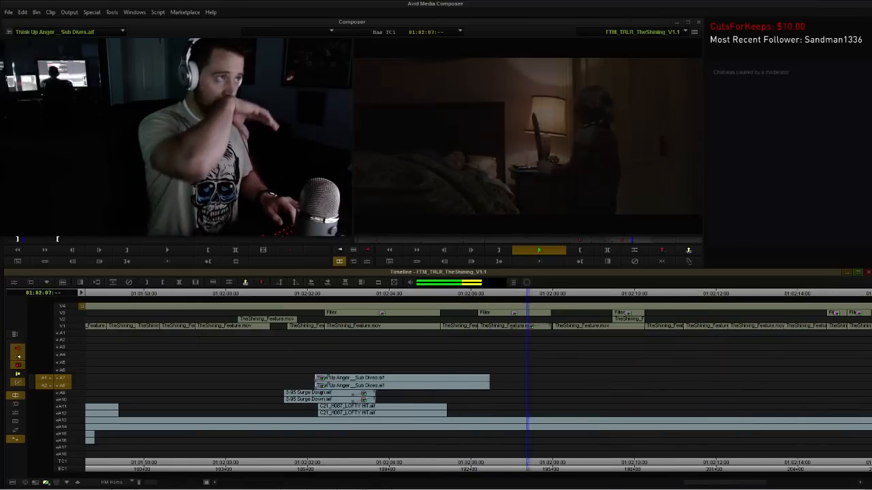
{"action": "key", "text": "space"}
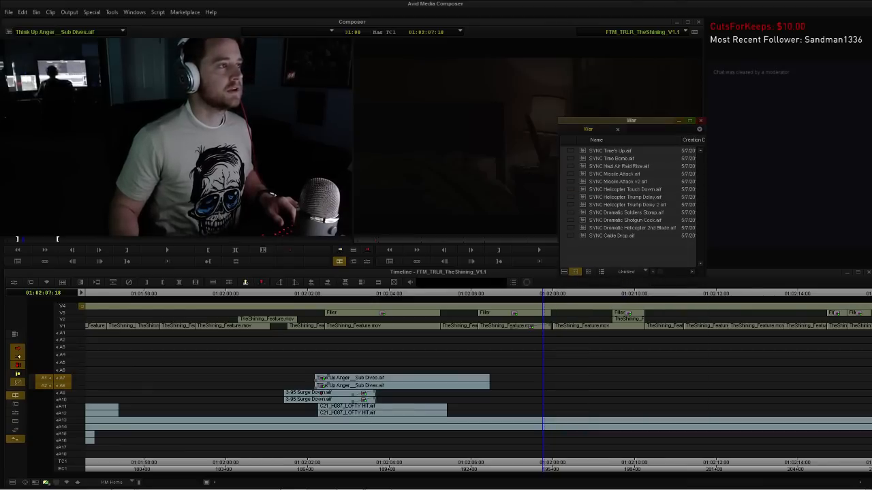
Load SYNC Sword & Stone.aif from the Epic Battles bin as the source and show its waveform.
{"action": "key", "text": "ctrl+w"}
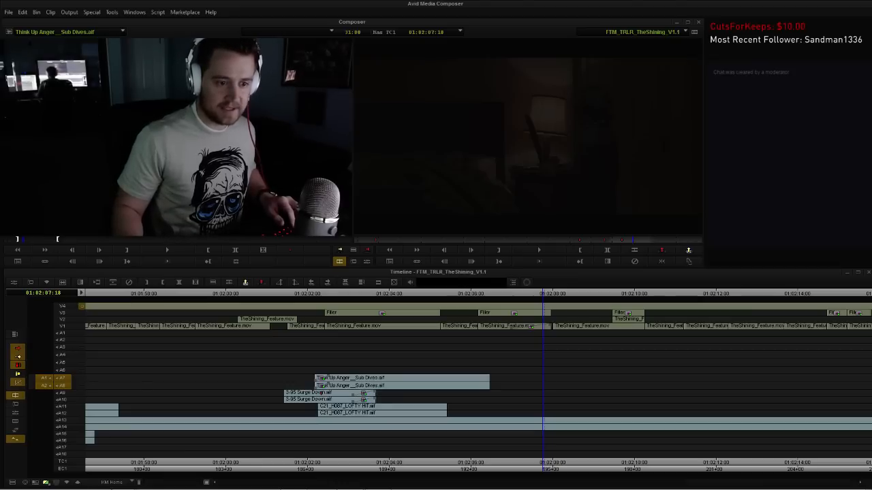
{"action": "key", "text": "ctrl+9"}
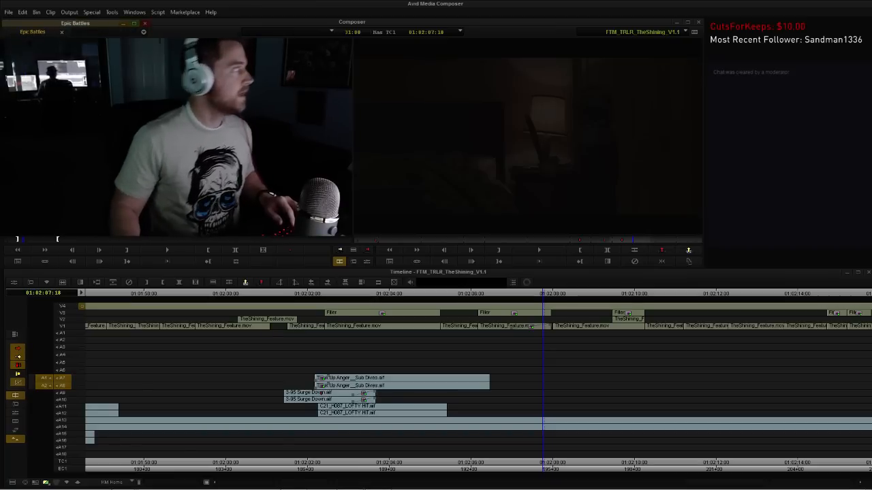
{"action": "left_click_drag", "start_coordinate": [75, 262], "coordinate": [75, 230]}
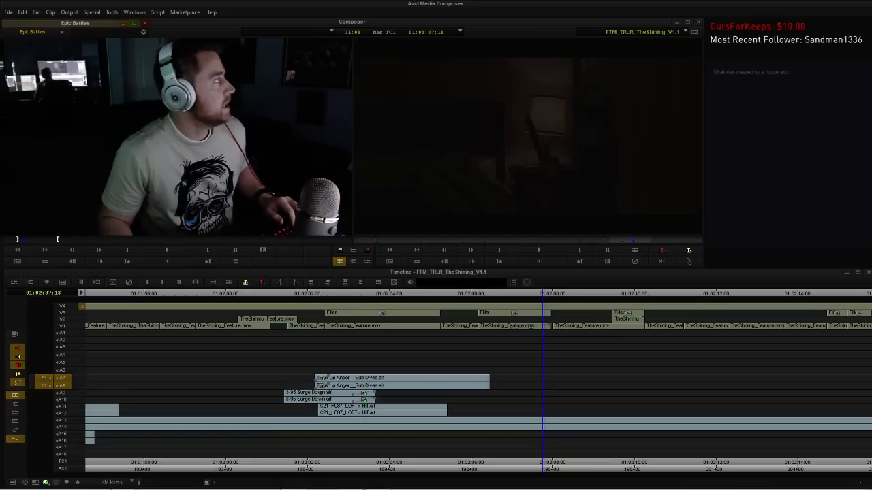
{"action": "left_click_drag", "start_coordinate": [74, 24], "coordinate": [790, 78]}
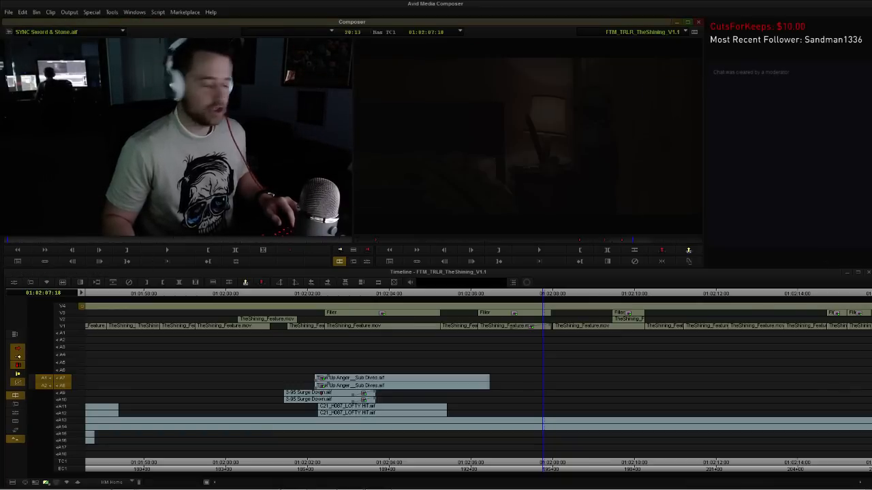
{"action": "key", "text": "Escape"}
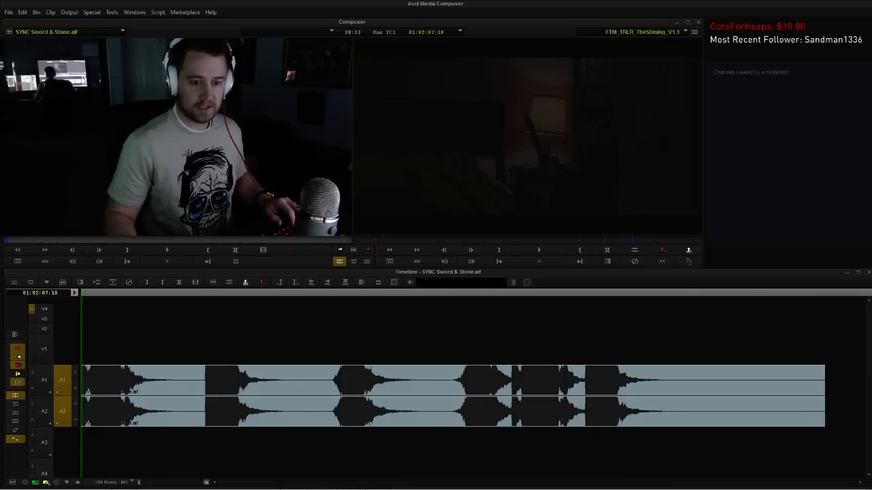
Audition the sword hits in SYNC Sword & Stone.aif from its start and from the second hit onward.
{"action": "left_click", "coordinate": [163, 293]}
{"action": "left_click", "coordinate": [106, 293]}
{"action": "left_click", "coordinate": [82, 293]}
{"action": "key", "text": "space"}
{"action": "left_click", "coordinate": [206, 293]}
{"action": "key", "text": "space"}
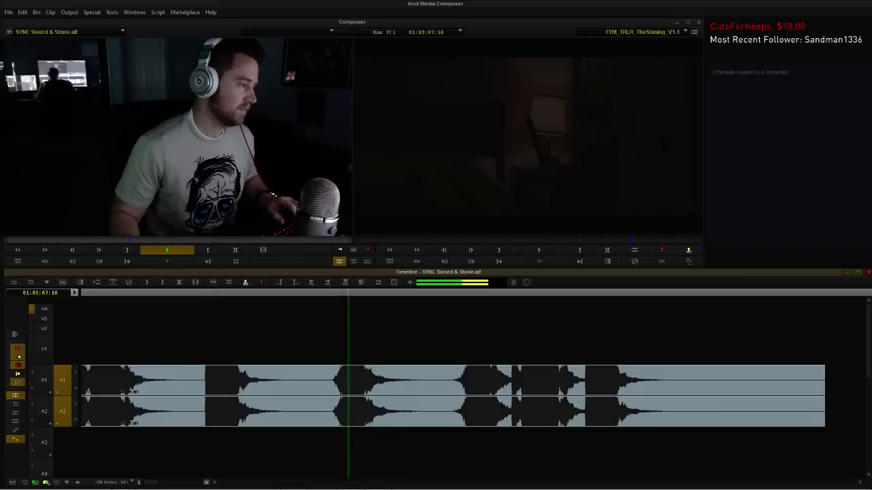
{"action": "key", "text": "space"}
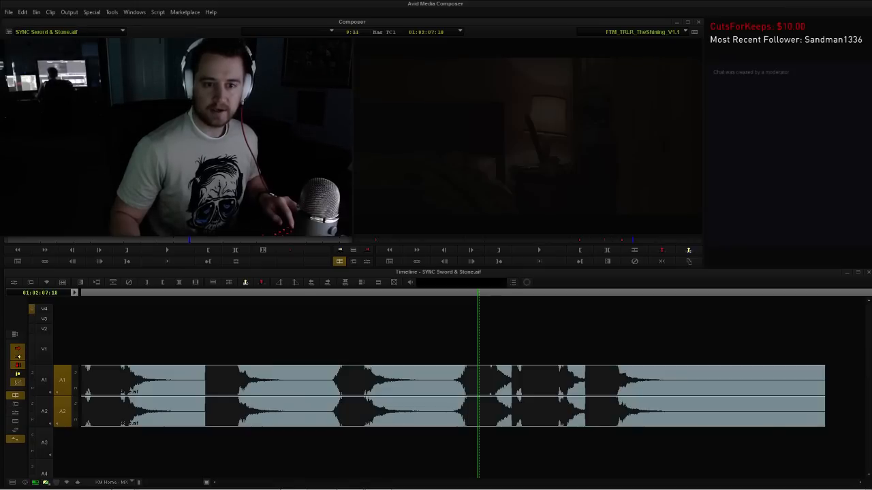
Load SYNC The Demon Sword.aif as the source and audition its opening swell and loud middle section.
{"action": "key", "text": "Return"}
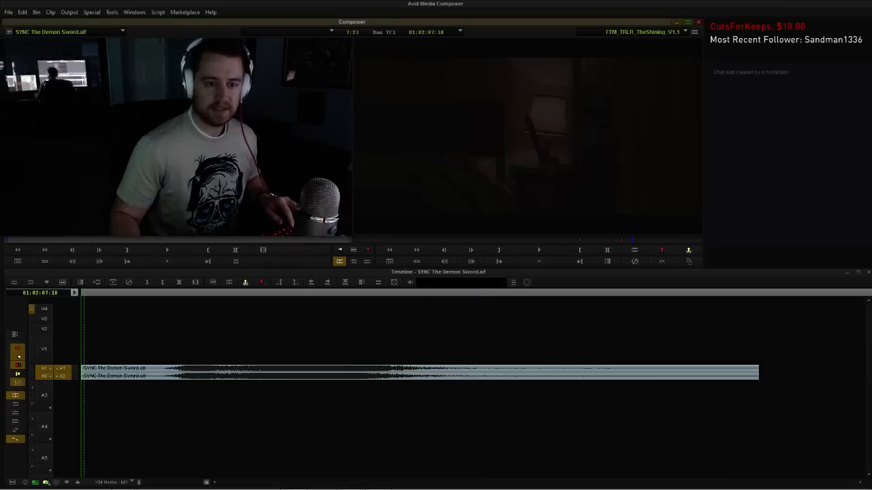
{"action": "key", "text": "space"}
{"action": "key", "text": "space"}
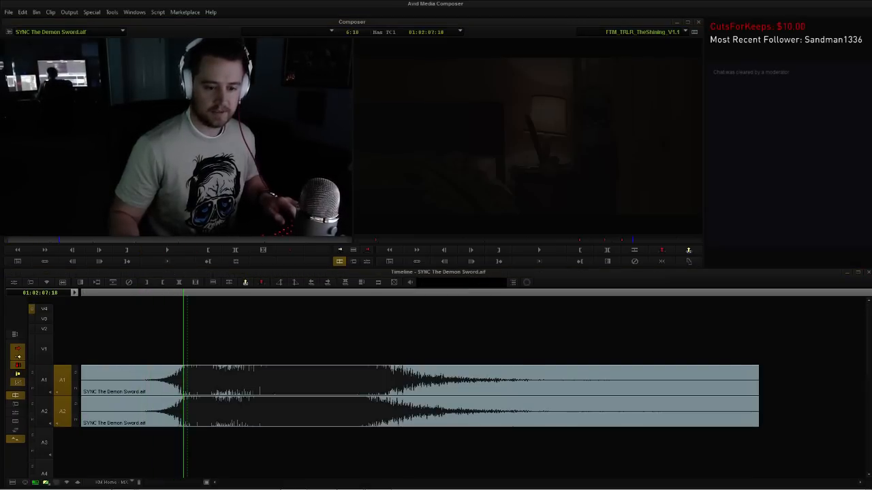
{"action": "left_click", "coordinate": [111, 293]}
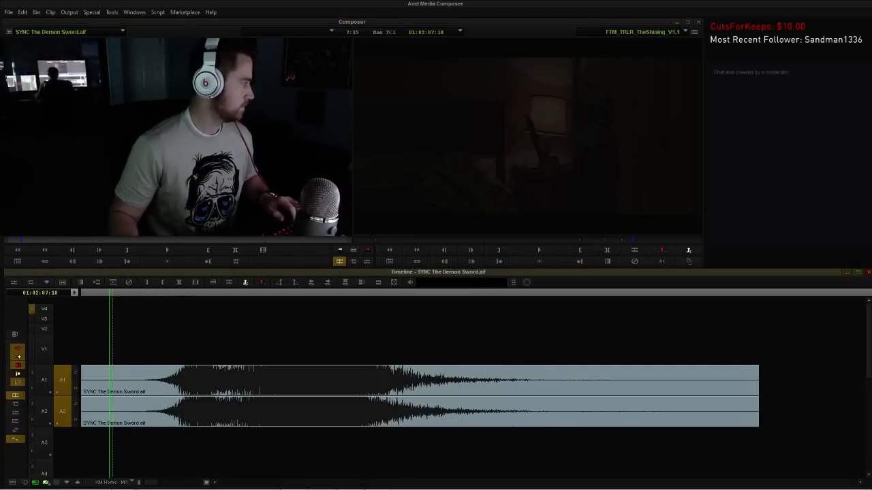
{"action": "key", "text": "space"}
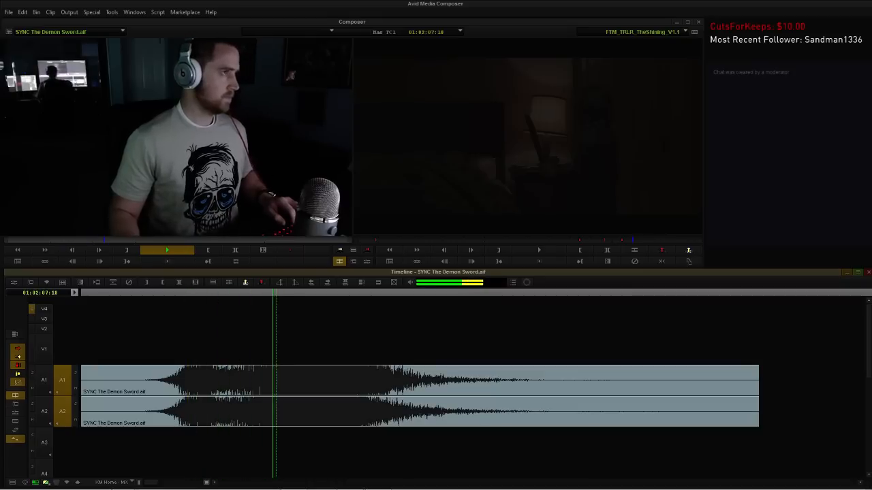
{"action": "key", "text": "space"}
{"action": "left_click_drag", "start_coordinate": [309, 293], "coordinate": [136, 294]}
{"action": "key", "text": "space"}
{"action": "key", "text": "space"}
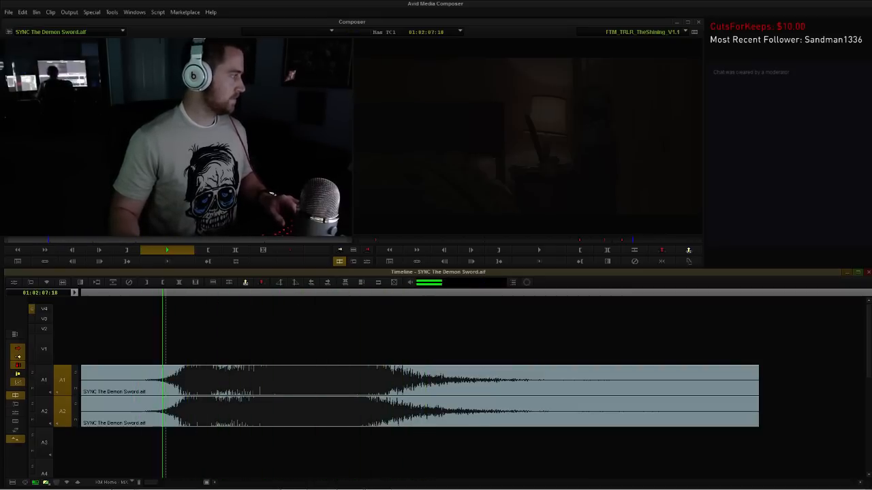
Mark the in point of SYNC The Demon Sword.aif just before its swell begins.
{"action": "left_click", "coordinate": [192, 294]}
{"action": "left_click_drag", "start_coordinate": [191, 294], "coordinate": [145, 293]}
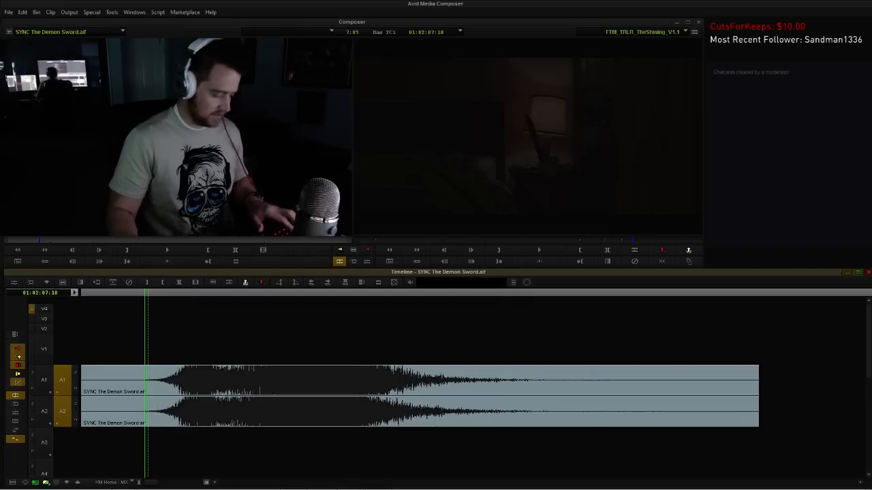
{"action": "key", "text": "space"}
{"action": "key", "text": "Left"}
{"action": "key", "text": "Left"}
Audition the marked swell and set the out point of SYNC The Demon Sword.aif partway through its loud section.
{"action": "key", "text": "space"}
{"action": "key", "text": "space"}
{"action": "key", "text": "space"}
{"action": "key", "text": "space"}
{"action": "key", "text": "Left"}
{"action": "key", "text": "Left"}
{"action": "key", "text": "Left"}
{"action": "key", "text": "Left"}
{"action": "key", "text": "Left"}
{"action": "key", "text": "Left"}
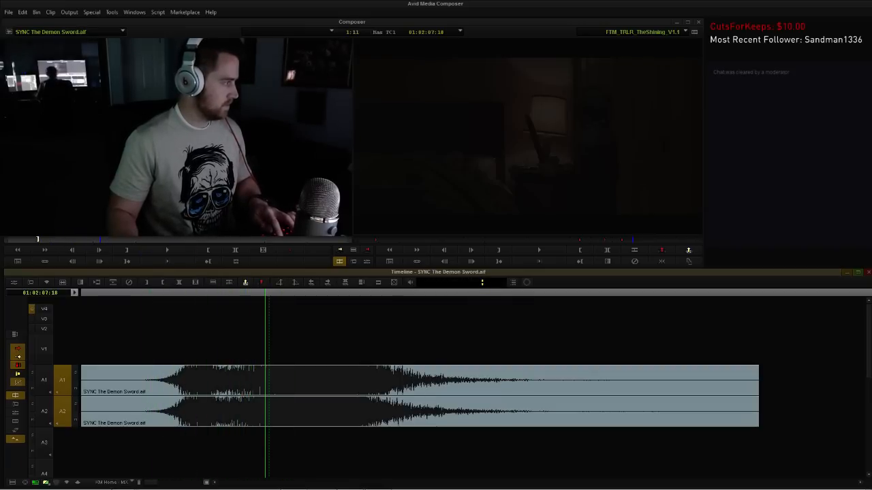
{"action": "key", "text": "o"}
Patch source audio A1 and A2 to A7 and A8 and overwrite the marked SYNC The Demon Sword.aif section into the trailer sequence.
{"action": "key", "text": "Escape"}
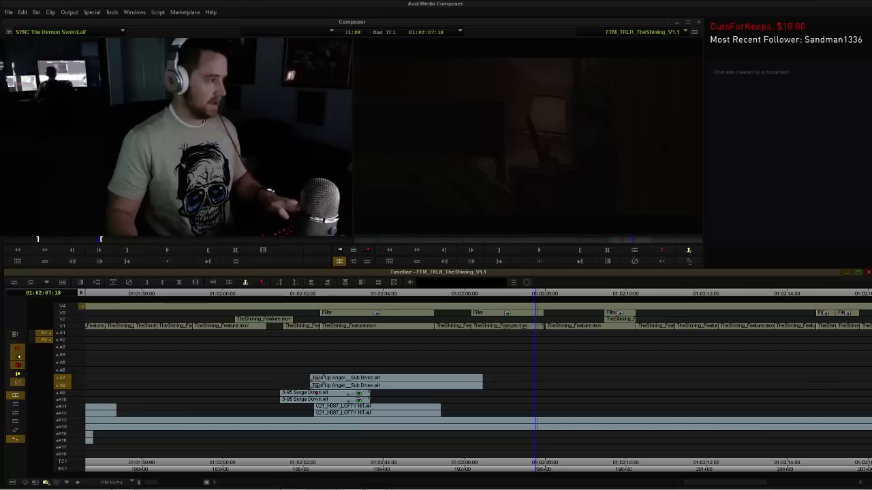
{"action": "left_click_drag", "start_coordinate": [44, 339], "coordinate": [62, 386]}
{"action": "left_click_drag", "start_coordinate": [44, 333], "coordinate": [62, 378]}
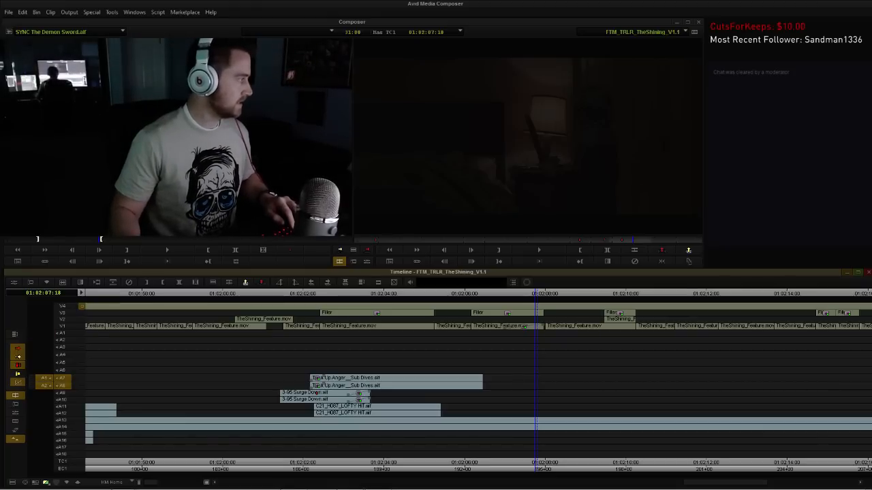
{"action": "key", "text": "b"}
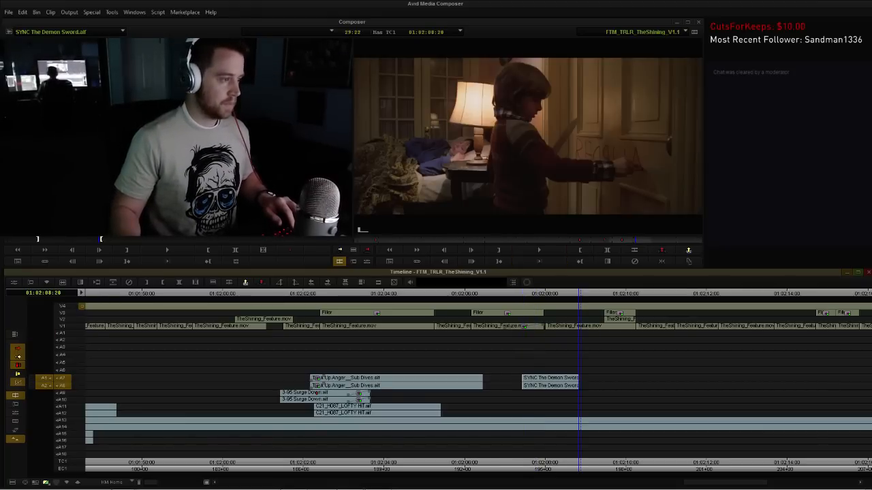
Fade out the tail of the Demon Sword clip with a 24-frame dissolve ending at the cut.
{"action": "key", "text": "backslash"}
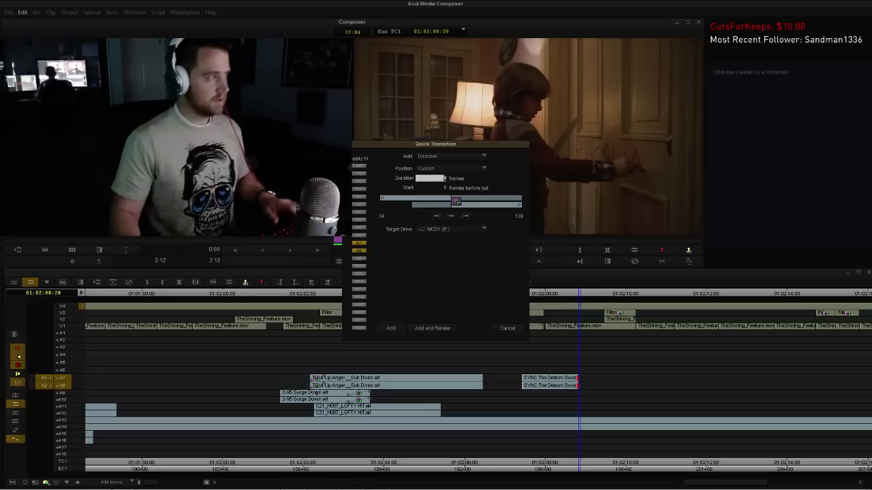
{"action": "type", "text": "e"}
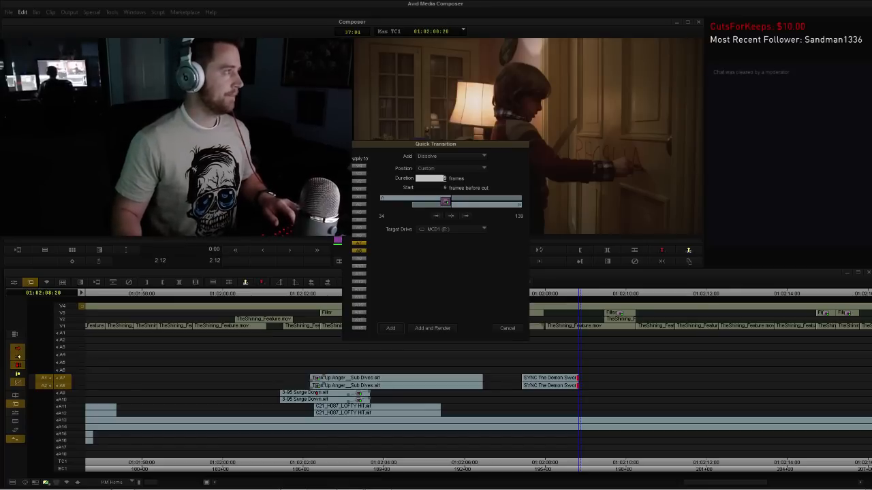
{"action": "type", "text": "24"}
{"action": "key", "text": "Return"}
{"action": "left_click", "coordinate": [466, 293]}
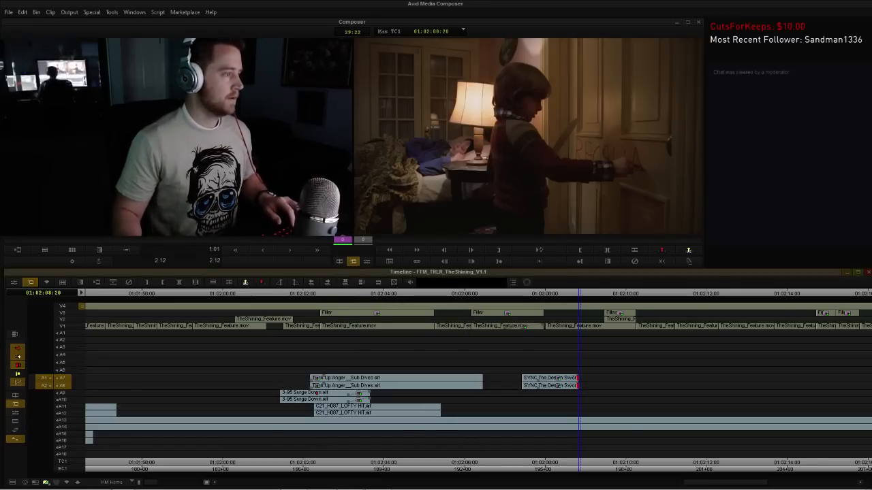
{"action": "left_click_drag", "start_coordinate": [465, 294], "coordinate": [486, 293]}
Move both Demon Sword channels up to A5 and A6, about 18 frames earlier, and play them against the knife shot.
{"action": "left_click", "coordinate": [549, 378]}
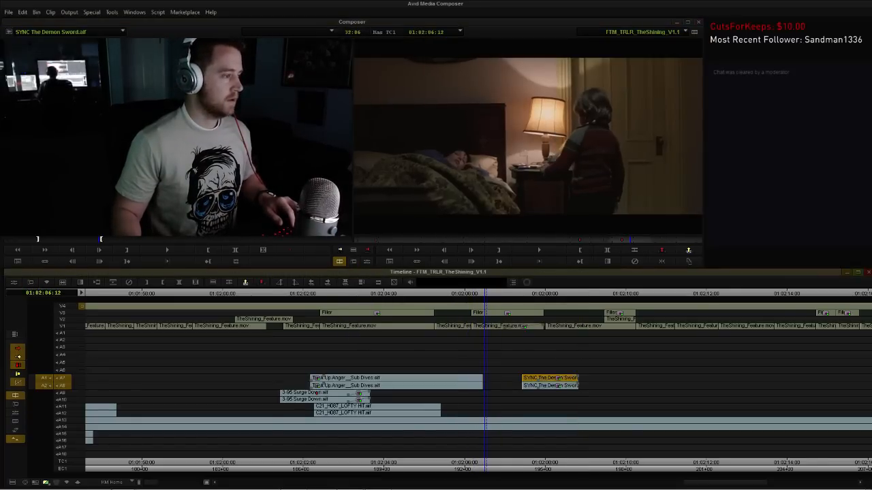
{"action": "left_click", "coordinate": [549, 385], "text": "shift"}
{"action": "left_click_drag", "start_coordinate": [548, 384], "coordinate": [519, 370]}
{"action": "left_click_drag", "start_coordinate": [485, 293], "coordinate": [466, 293]}
{"action": "key", "text": "space"}
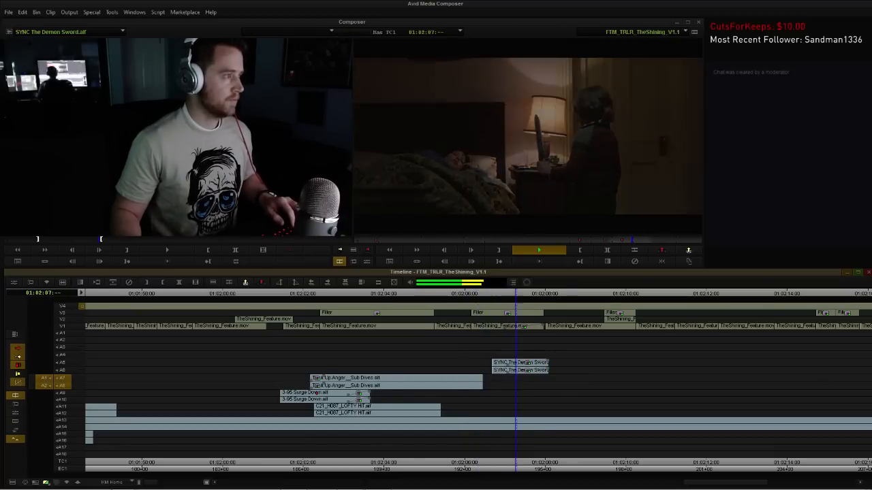
{"action": "key", "text": "space"}
Enable record tracks A5 and A6 and audition the Demon Sword clip from just before its start.
{"action": "left_click", "coordinate": [505, 294]}
{"action": "left_click", "coordinate": [62, 362]}
{"action": "left_click", "coordinate": [63, 371]}
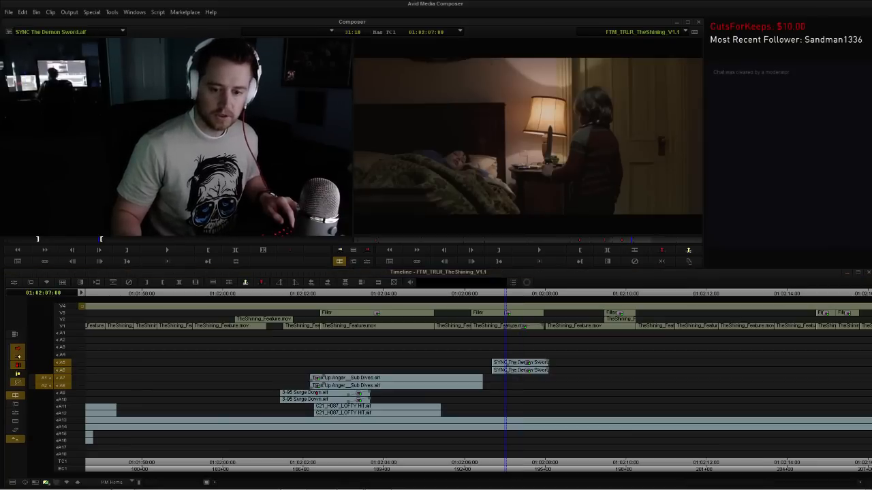
{"action": "left_click", "coordinate": [478, 293]}
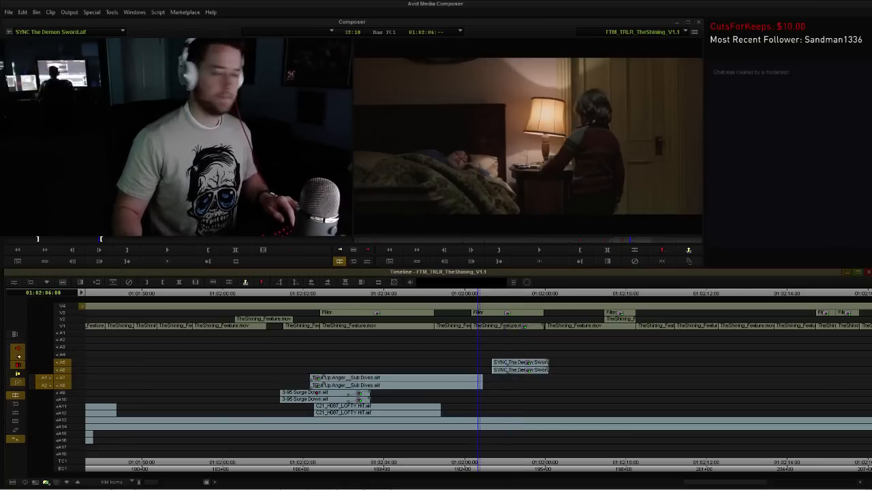
{"action": "key", "text": "space"}
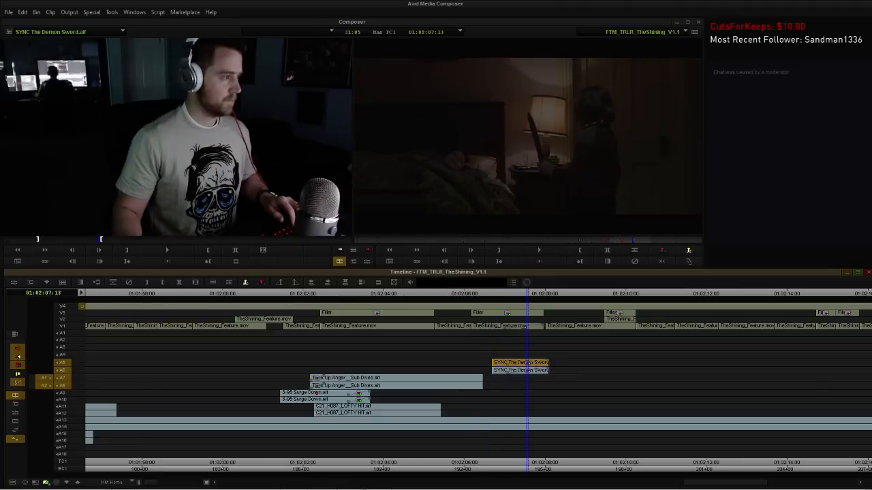
Nudge the Demon Sword clip three frames earlier and audition it against the boy lifting the knife.
{"action": "key", "text": "comma"}
{"action": "key", "text": "comma"}
{"action": "key", "text": "comma"}
{"action": "left_click", "coordinate": [459, 294]}
{"action": "key", "text": "space"}
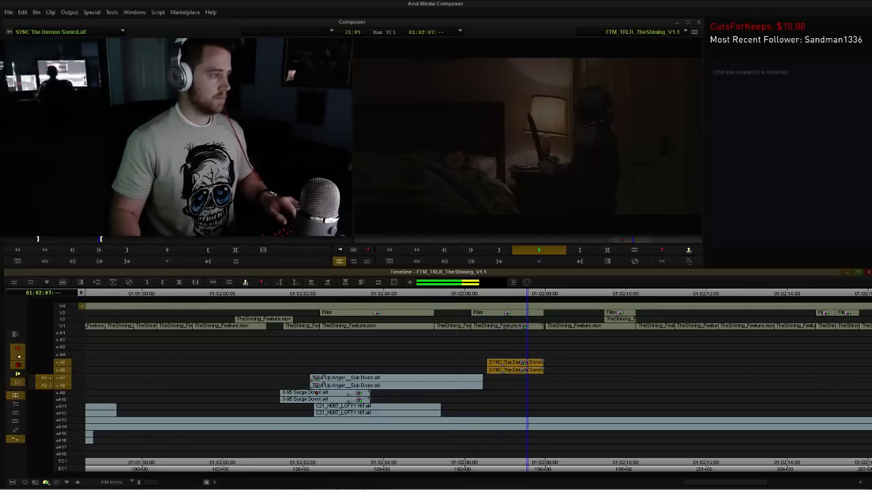
{"action": "key", "text": "space"}
{"action": "key", "text": "ctrl+shift+a"}
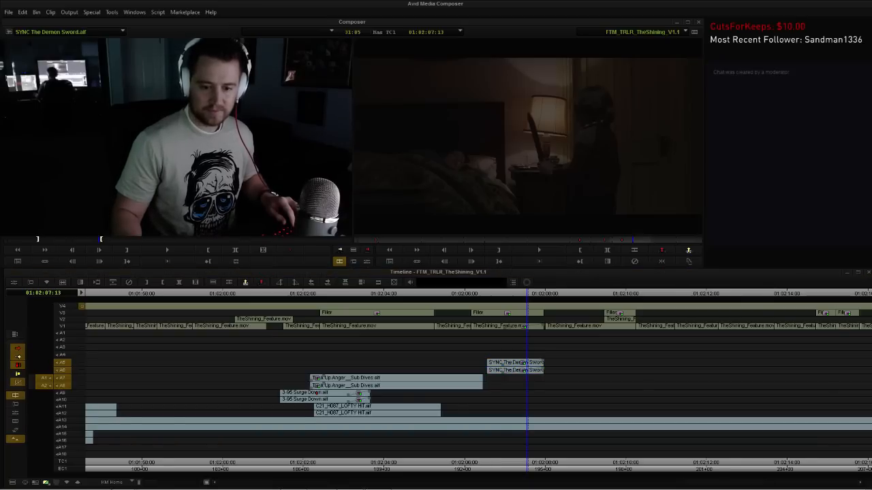
Replay the knife shot, shift the Demon Sword clip another three frames earlier and check the sync.
{"action": "key", "text": "space"}
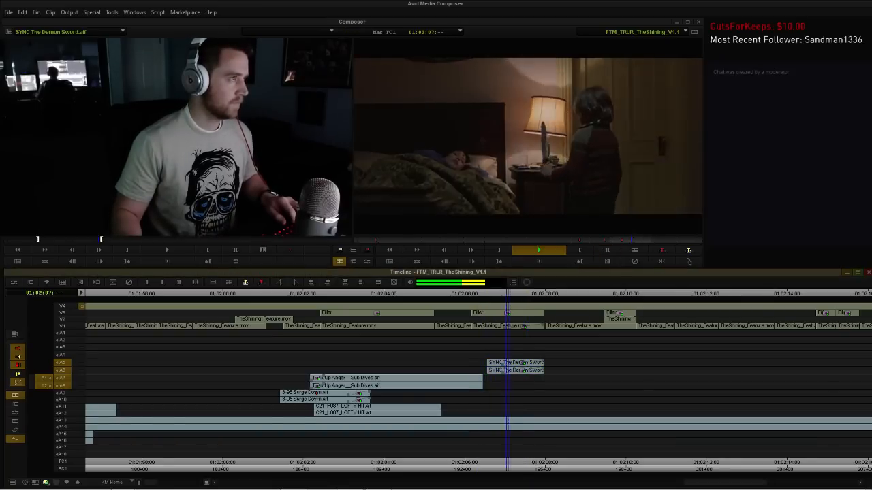
{"action": "key", "text": "space"}
{"action": "key", "text": "a"}
{"action": "left_click", "coordinate": [515, 363]}
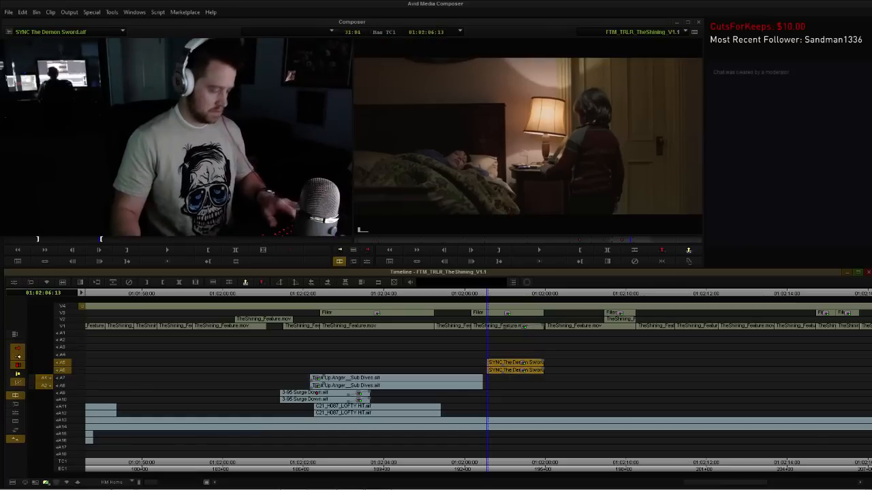
{"action": "key", "text": "comma"}
{"action": "key", "text": "comma"}
{"action": "key", "text": "comma"}
{"action": "left_click", "coordinate": [448, 293]}
{"action": "key", "text": "space"}
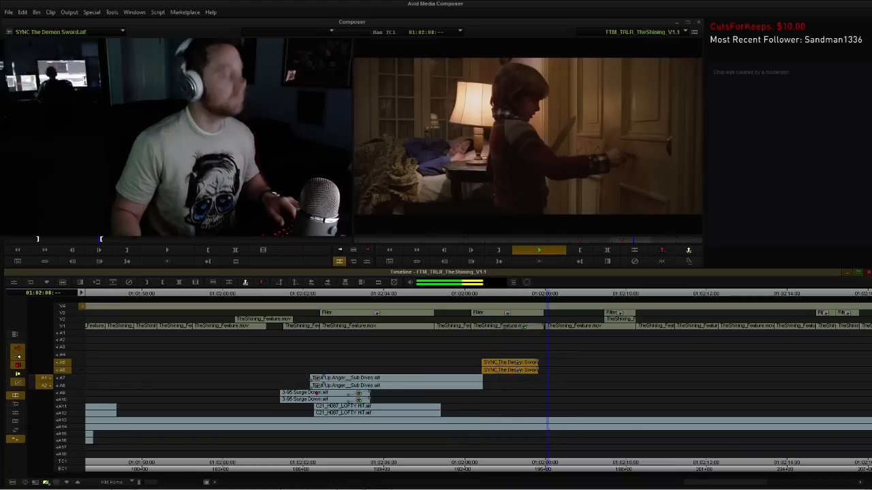
{"action": "key", "text": "space"}
Nudge the Demon Sword clip one more frame earlier, deselect it and play through past the REDRUM door shot.
{"action": "key", "text": "comma"}
{"action": "left_click", "coordinate": [430, 344]}
{"action": "key", "text": "space"}
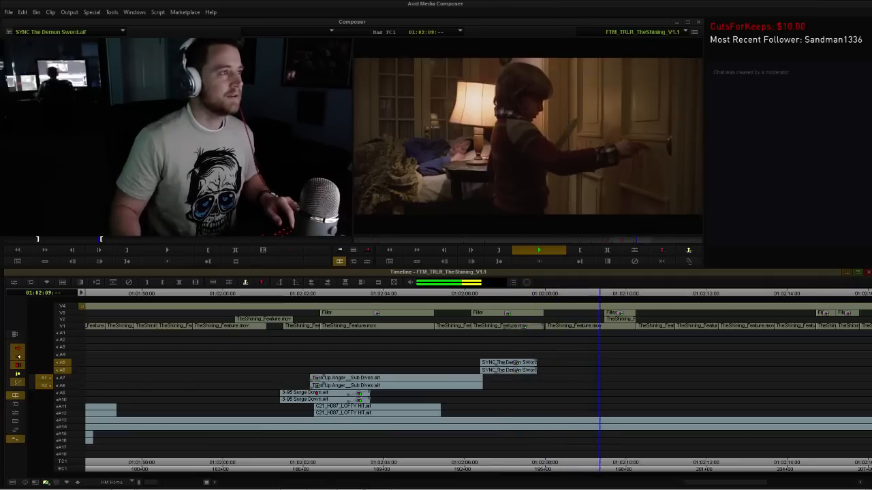
{"action": "key", "text": "space"}
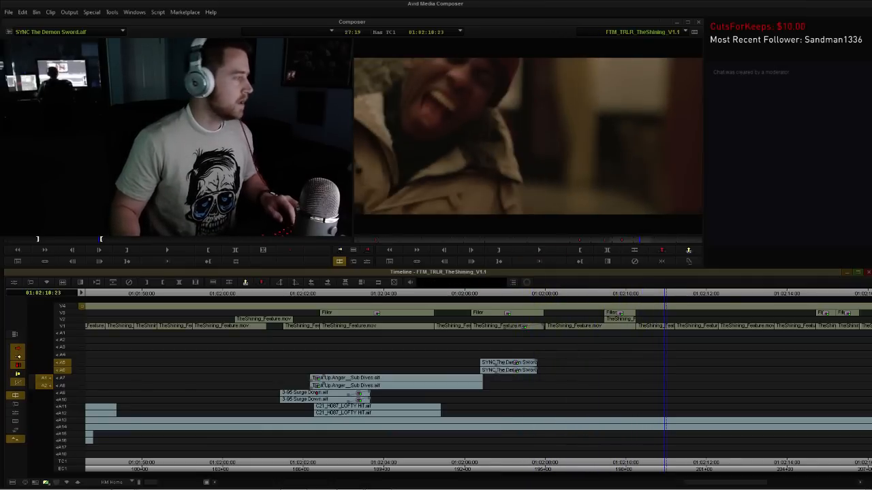
Copy the 3-95 Surge Down.aif and C21_H087_LOFTY HIT.aif pairs and paste them at the cut after the REDRUM door shot.
{"action": "left_click", "coordinate": [339, 392]}
{"action": "left_click", "coordinate": [339, 399], "text": "shift"}
{"action": "left_click", "coordinate": [341, 413], "text": "shift"}
{"action": "left_click", "coordinate": [340, 407], "text": "shift"}
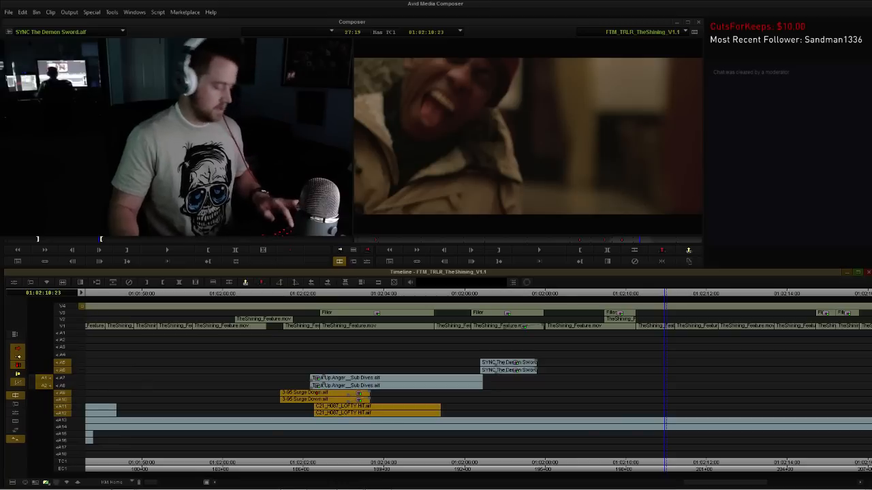
{"action": "key", "text": "a"}
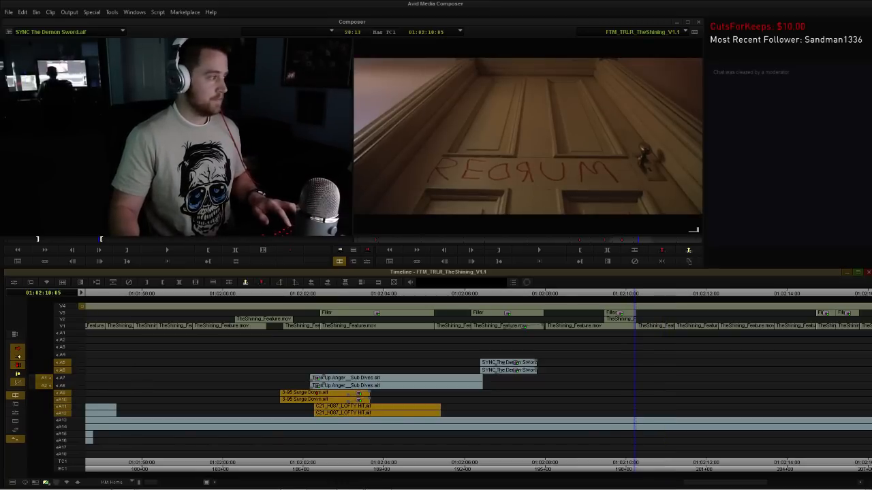
{"action": "key", "text": "ctrl+v"}
{"action": "key", "text": "a"}
Shift the pasted surge and hit clips earlier so the hit lands on the REDRUM cut, and check the full timeline.
{"action": "left_click", "coordinate": [671, 393]}
{"action": "left_click", "coordinate": [671, 400], "text": "shift"}
{"action": "left_click", "coordinate": [671, 400], "text": "shift"}
{"action": "left_click", "coordinate": [680, 414], "text": "shift"}
{"action": "left_click", "coordinate": [679, 407], "text": "shift"}
{"action": "left_click", "coordinate": [680, 399], "text": "shift"}
{"action": "left_click_drag", "start_coordinate": [679, 400], "coordinate": [647, 400]}
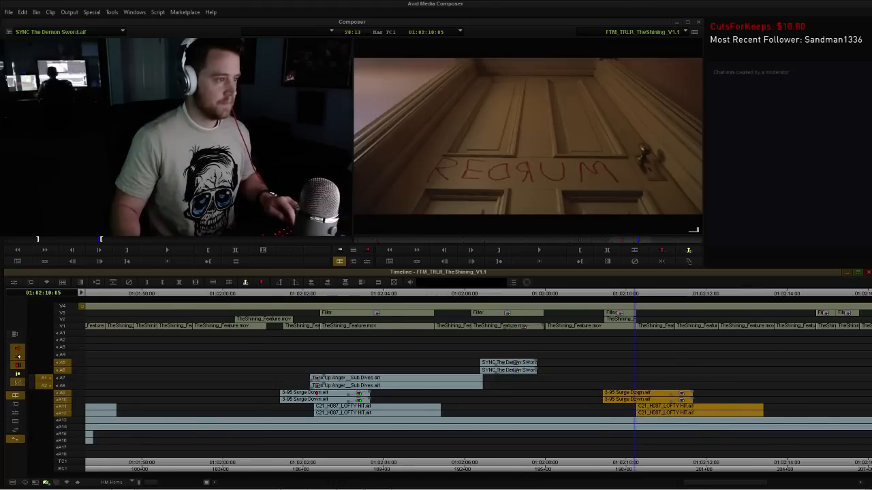
{"action": "key", "text": "ctrl+/"}
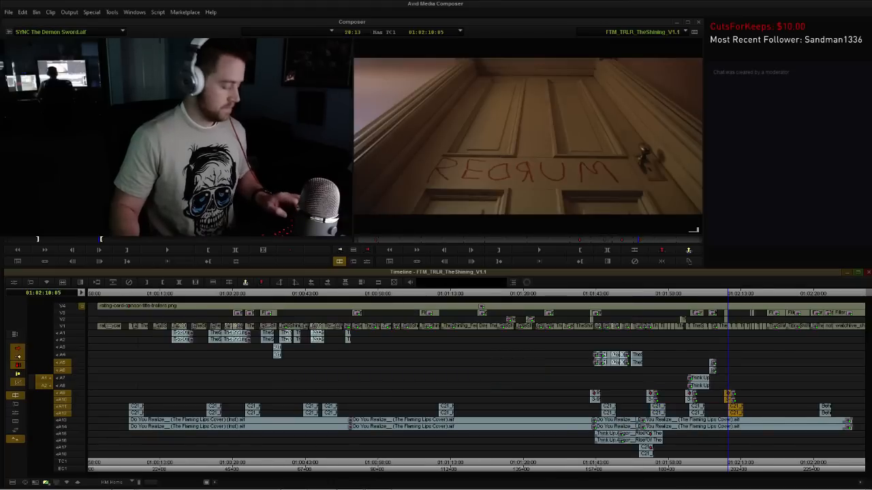
Undo the move and paste of the surge and hit, then retry the paste and undo it.
{"action": "key", "text": "ctrl+z"}
{"action": "key", "text": "ctrl+z"}
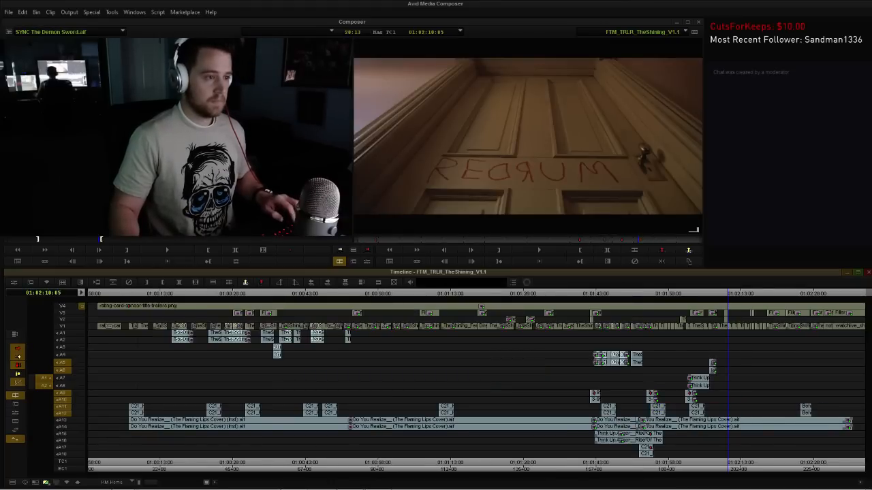
{"action": "key", "text": "ctrl+v"}
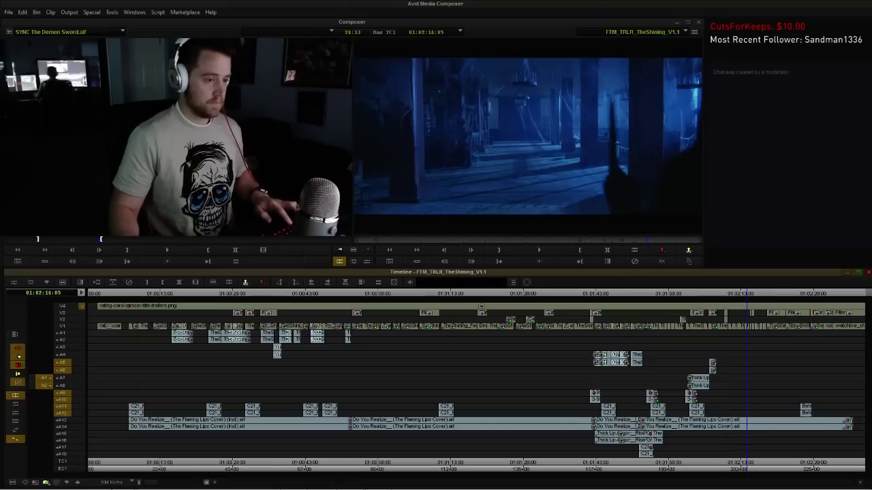
{"action": "key", "text": "ctrl+z"}
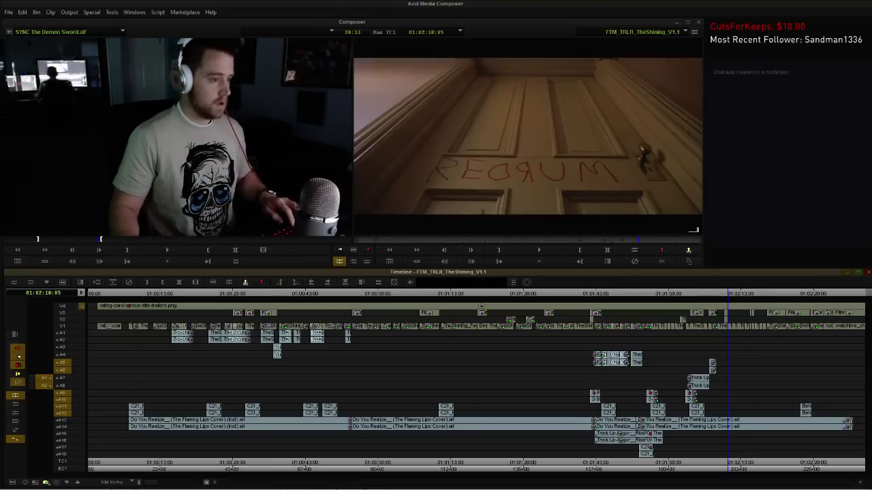
Select both channels of the original 3-95 Surge Down.aif and C21_H087_LOFTY HIT.aif on A9 through A12 and copy them.
{"action": "key", "text": "h"}
{"action": "left_click", "coordinate": [181, 393]}
{"action": "left_click", "coordinate": [180, 400], "text": "shift"}
{"action": "left_click", "coordinate": [180, 406], "text": "shift"}
{"action": "left_click", "coordinate": [181, 413], "text": "shift"}
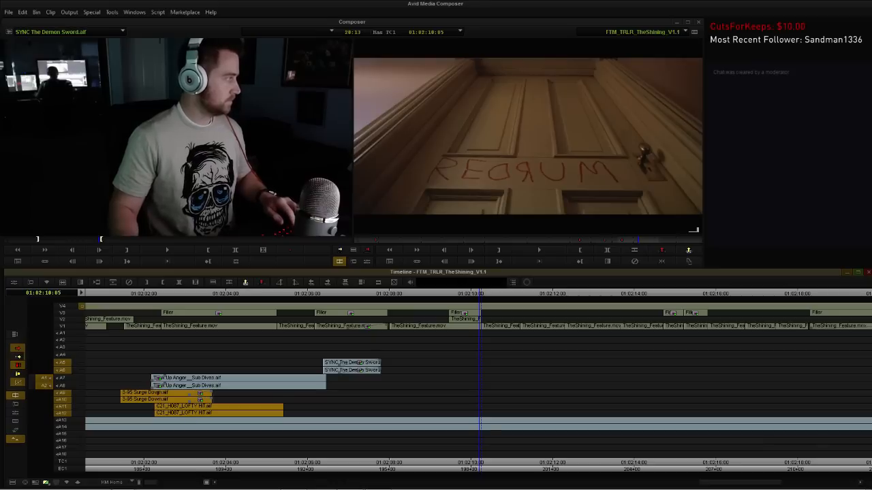
Try pasting the surge and hit at the REDRUM cut, check the whole timeline and undo the paste.
{"action": "key", "text": "ctrl+v"}
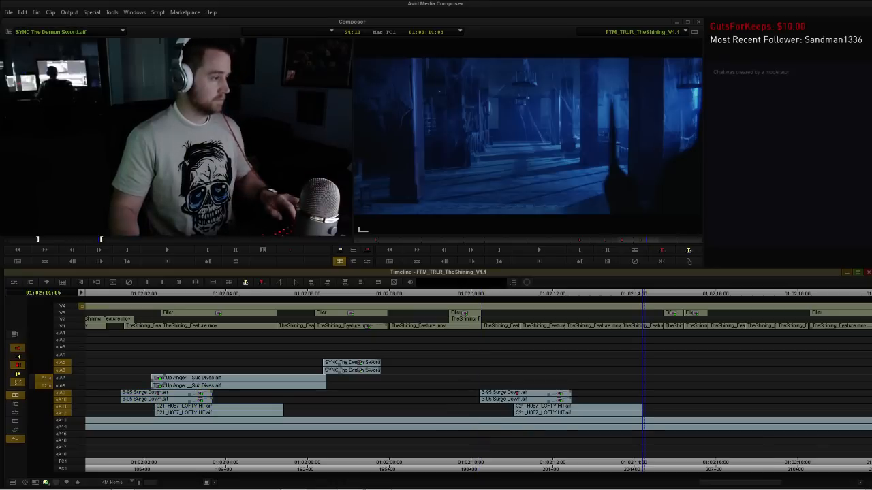
{"action": "key", "text": "h"}
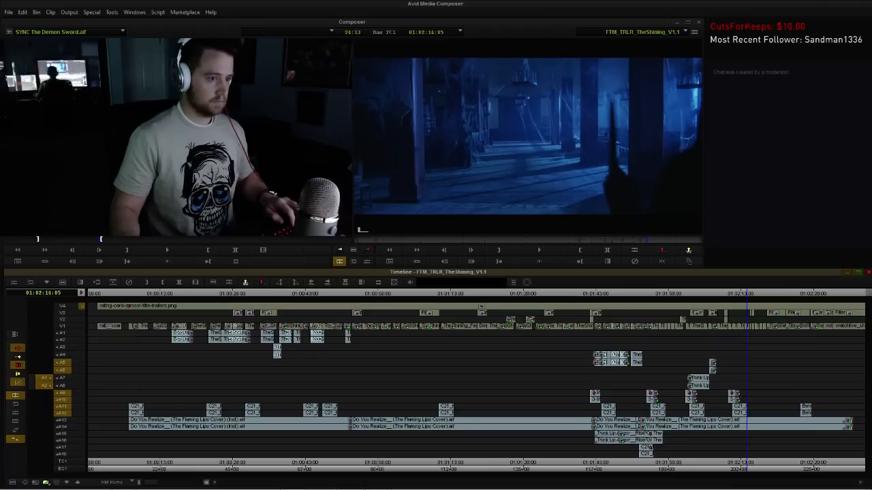
{"action": "key", "text": "ctrl+z"}
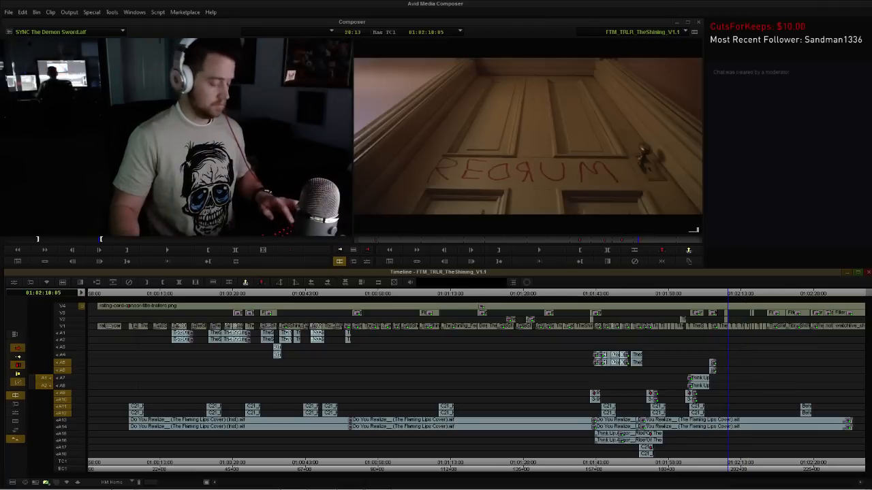
Paste the copied surge and hit at the REDRUM cut and move all four channels earlier so the hit starts on the cut.
{"action": "key", "text": "ctrl+v"}
{"action": "key", "text": "h"}
{"action": "left_click", "coordinate": [354, 393]}
{"action": "left_click", "coordinate": [354, 400], "text": "shift"}
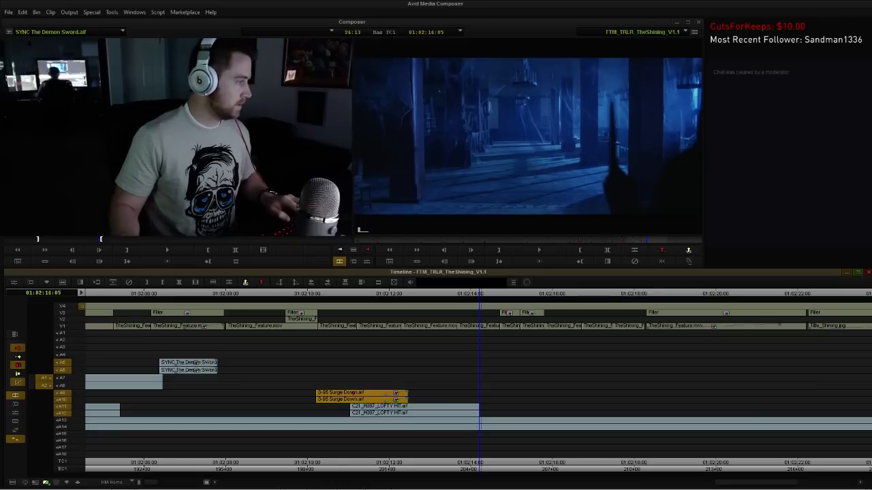
{"action": "left_click", "coordinate": [355, 407], "text": "shift"}
{"action": "left_click", "coordinate": [356, 414], "text": "shift"}
{"action": "key", "text": "Up"}
{"action": "left_click_drag", "start_coordinate": [356, 409], "coordinate": [324, 408]}
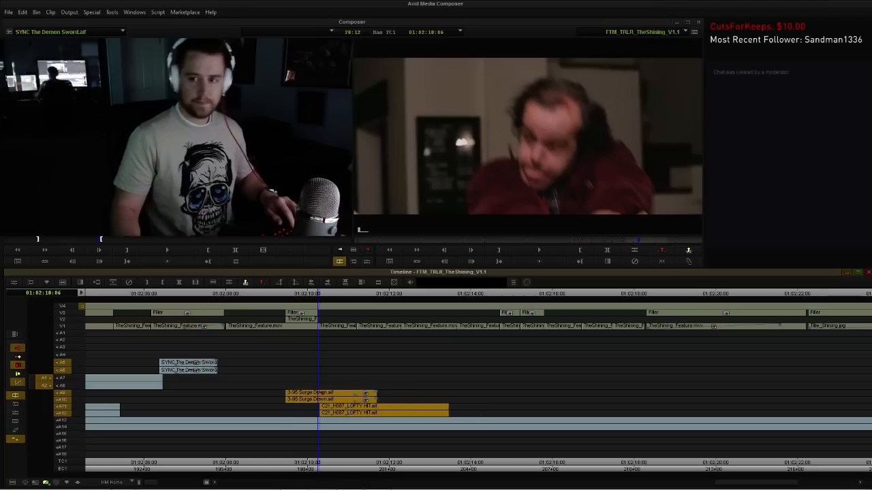
Audition the pasted surge and hit over the REDRUM cut, nudge them one frame earlier and play again.
{"action": "key", "text": "space"}
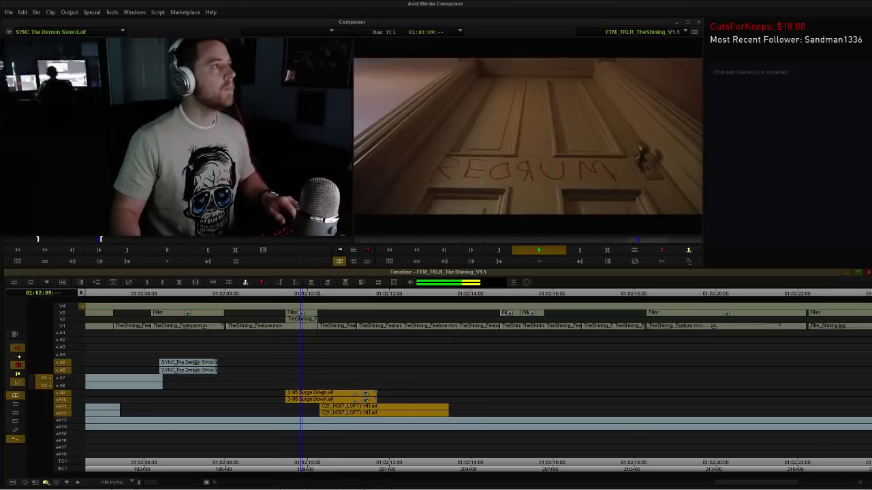
{"action": "key", "text": "space"}
{"action": "key", "text": "comma"}
{"action": "key", "text": "space"}
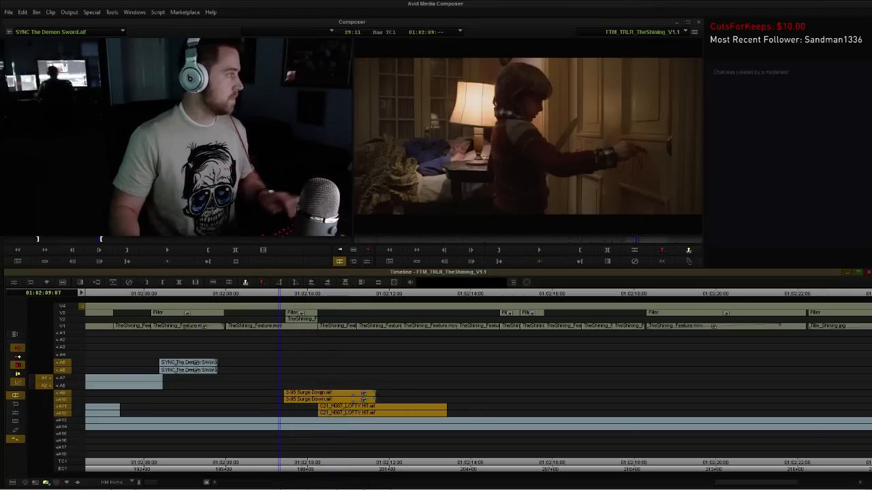
{"action": "key", "text": "space"}
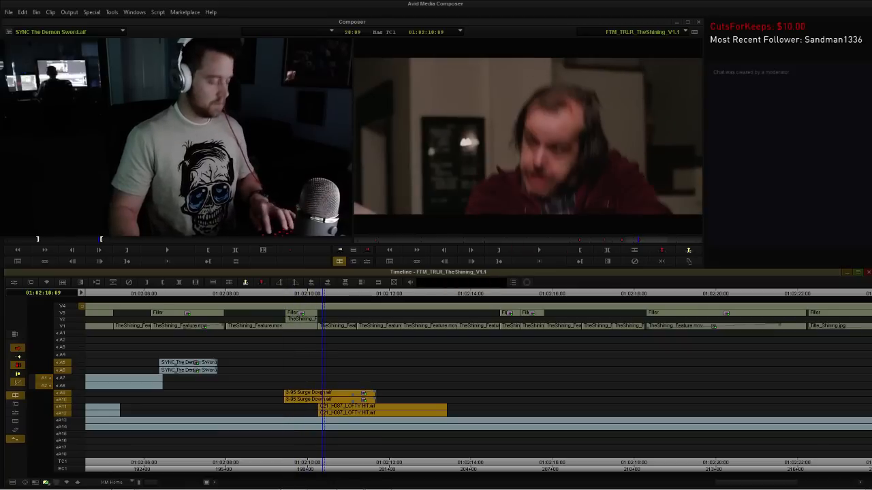
Apply a head fade up to the playhead at 01:02:10:09 on the enabled audio tracks.
{"action": "left_click", "coordinate": [279, 281]}
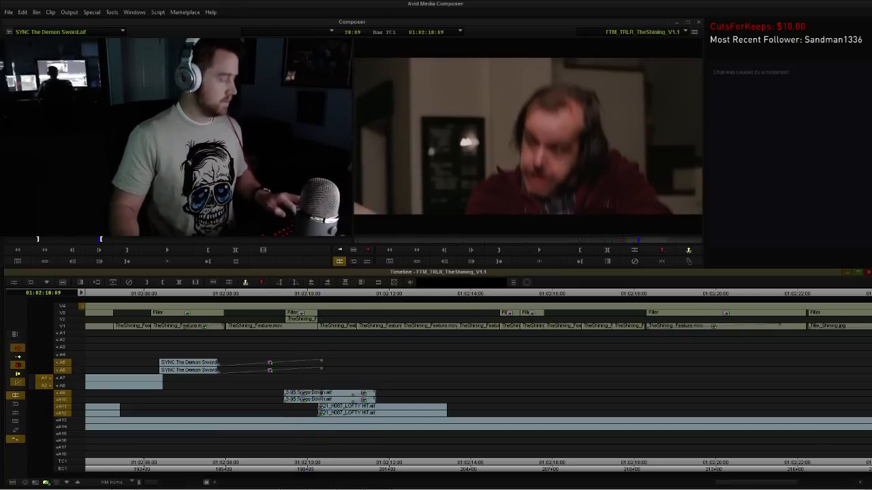
Audition the hit at the REDRUM cut and delete the leftover fade effects from the empty stretch after SYNC The Demon Sword on A5 and A6.
{"action": "left_click", "coordinate": [278, 294]}
{"action": "key", "text": "space"}
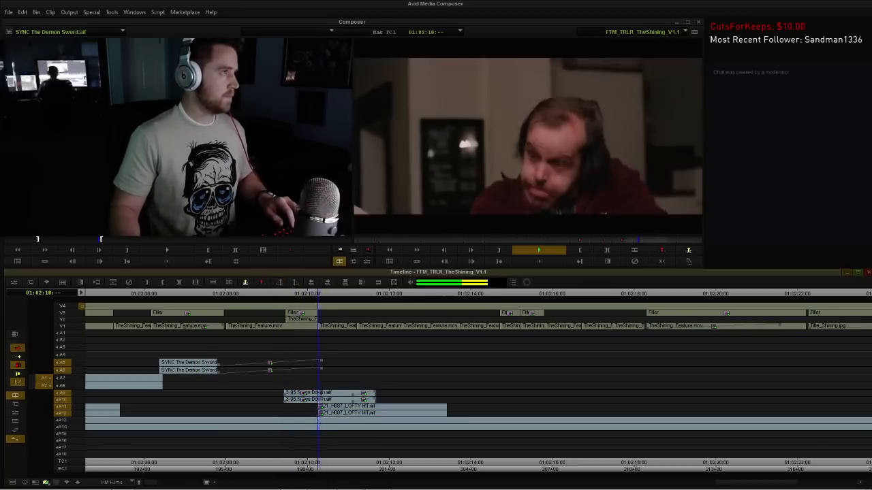
{"action": "key", "text": "space"}
{"action": "left_click", "coordinate": [340, 348]}
{"action": "left_click", "coordinate": [341, 363]}
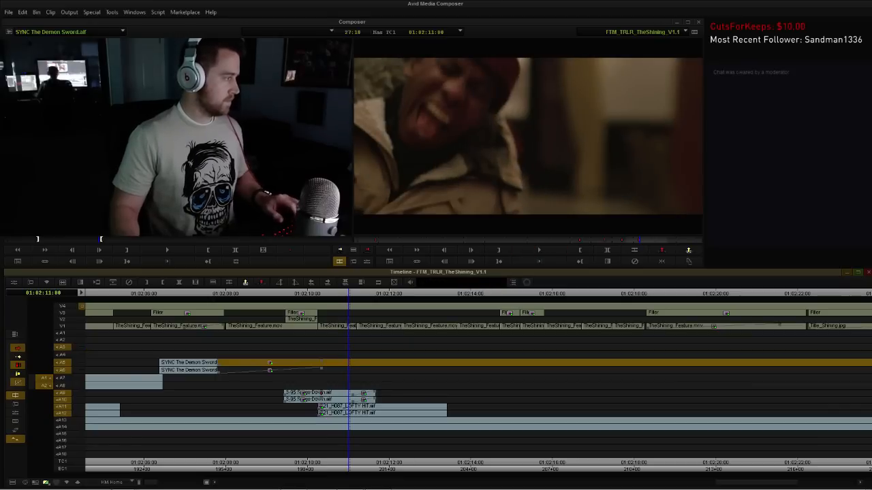
{"action": "left_click", "coordinate": [270, 371]}
{"action": "left_click", "coordinate": [270, 363]}
{"action": "left_click", "coordinate": [270, 371], "text": "shift"}
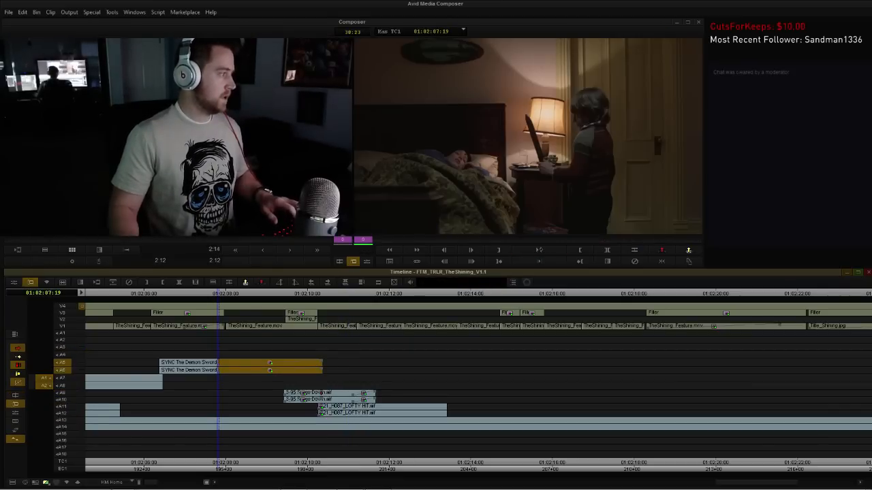
{"action": "key", "text": "Delete"}
Play back the surge and hit at the REDRUM cut, and a longer stretch leading into the Demon Sword sound.
{"action": "left_click", "coordinate": [270, 293]}
{"action": "key", "text": "space"}
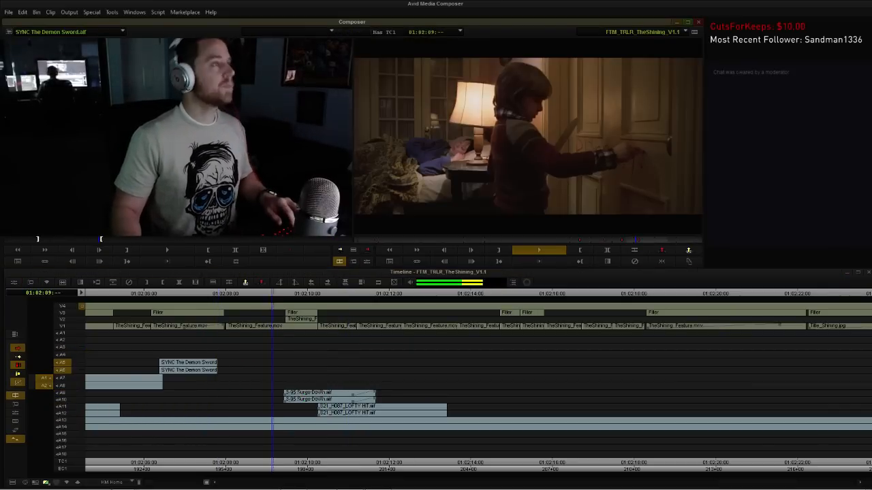
{"action": "key", "text": "space"}
{"action": "key", "text": "ctrl+slash"}
{"action": "left_click", "coordinate": [681, 293]}
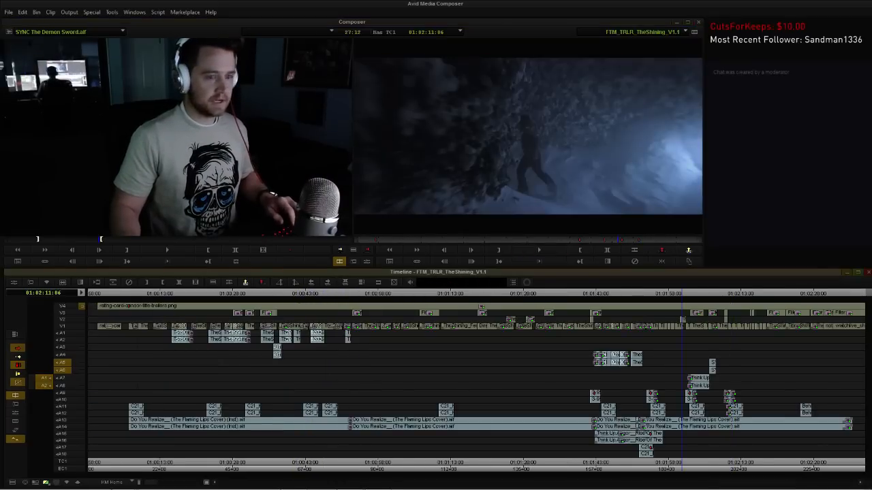
{"action": "key", "text": "space"}
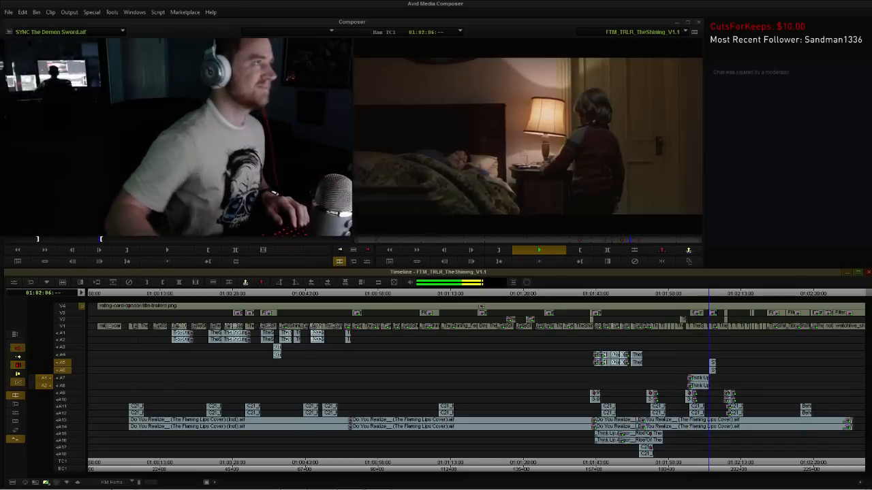
{"action": "key", "text": "space"}
Delete both channels of SYNC The Demon Sword from tracks A5 and A6.
{"action": "key", "text": "h"}
{"action": "left_click", "coordinate": [447, 363]}
{"action": "key", "text": "ctrl+shift+a"}
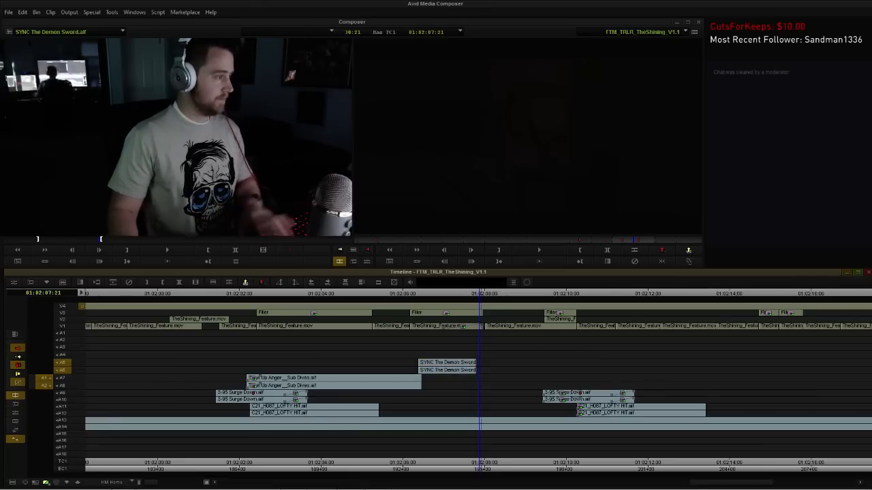
{"action": "key", "text": "Delete"}
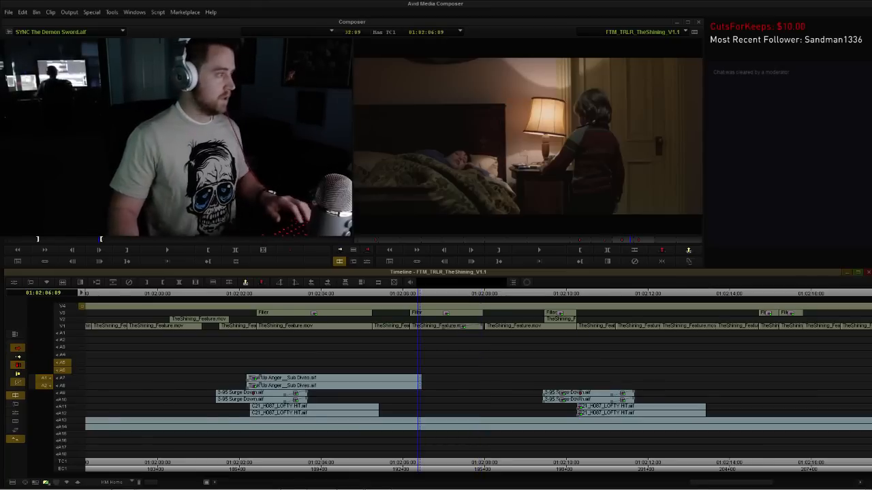
Play the ending from 01:02:06:09 through the cut to black and review that section across the whole timeline.
{"action": "key", "text": "space"}
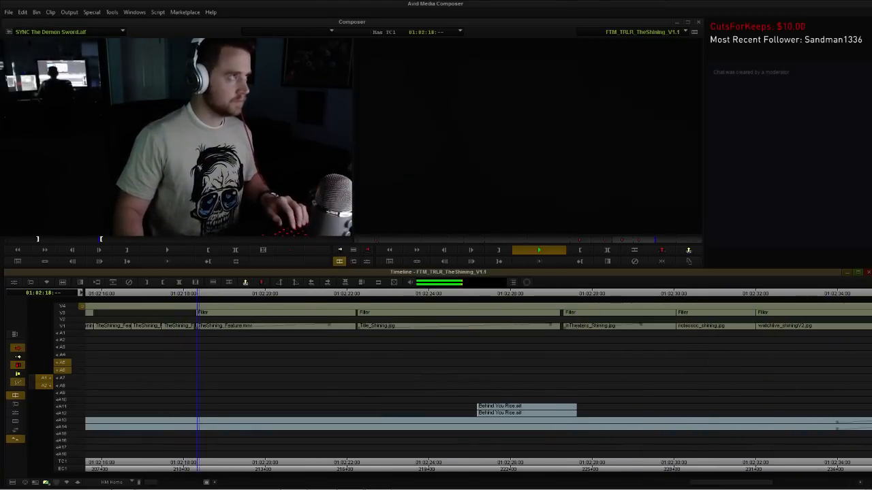
{"action": "key", "text": "space"}
{"action": "key", "text": "ctrl+slash"}
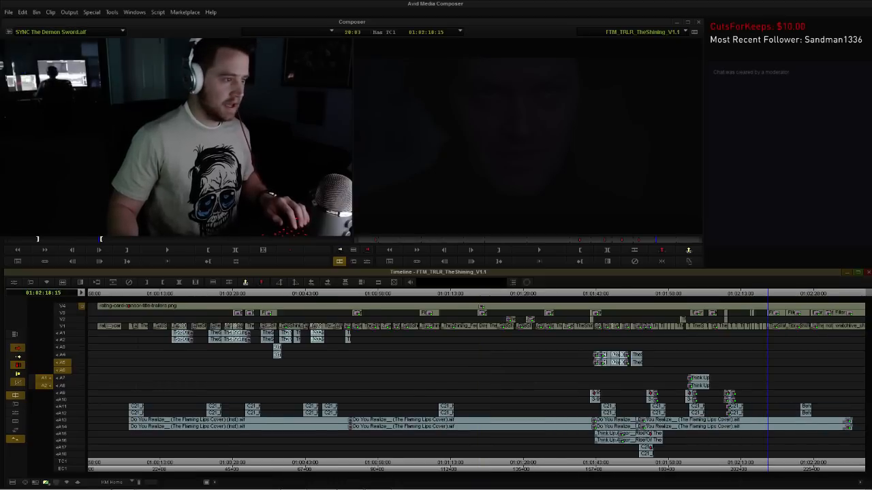
{"action": "key", "text": "j"}
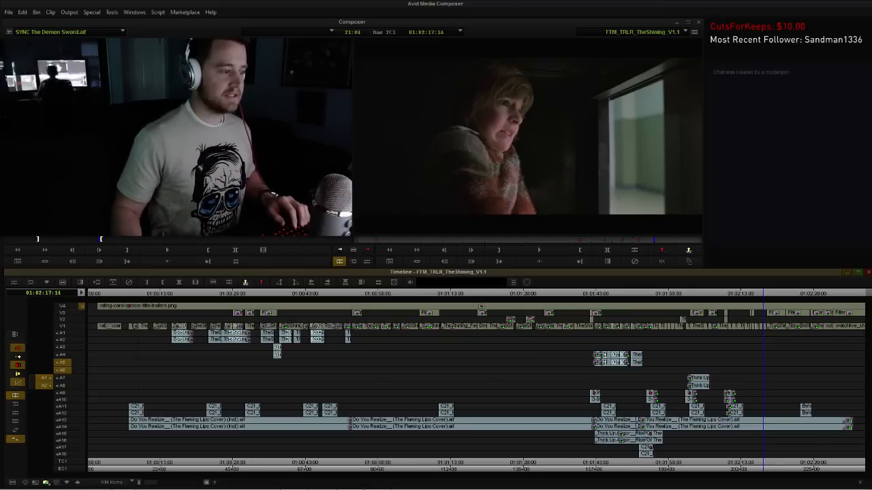
Copy both channels of Rise Of The Abyss on A15 and A16, with those tracks active instead of A5 and A6.
{"action": "left_click", "coordinate": [646, 462], "text": "ctrl"}
{"action": "key", "text": "h"}
{"action": "left_click", "coordinate": [545, 440]}
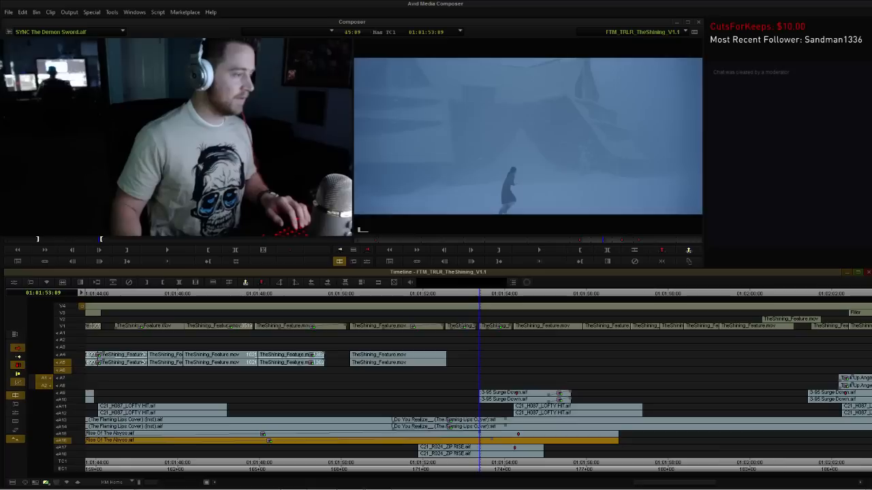
{"action": "left_click", "coordinate": [545, 434], "text": "shift"}
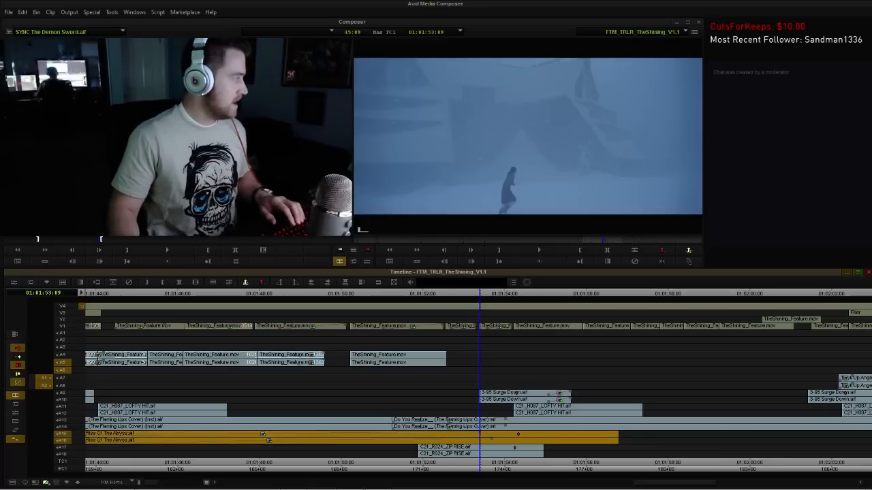
{"action": "left_click", "coordinate": [63, 370]}
{"action": "left_click", "coordinate": [62, 362]}
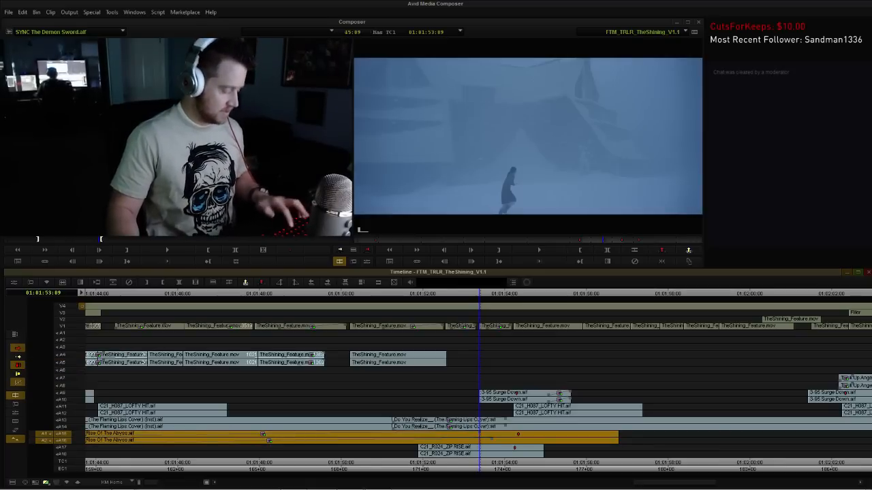
Paste the copied Rise Of The Abyss on A15 and A16 at 01:02:05:12.
{"action": "key", "text": "ctrl+/"}
{"action": "left_click", "coordinate": [757, 461]}
{"action": "key", "text": "h"}
{"action": "key", "text": "h"}
{"action": "left_click", "coordinate": [665, 462]}
{"action": "key", "text": "h"}
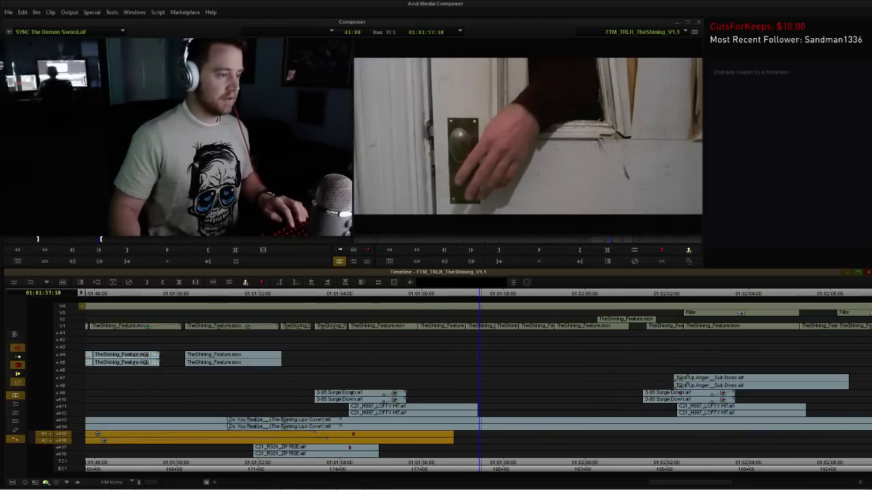
{"action": "left_click", "coordinate": [402, 461]}
{"action": "key", "text": "h"}
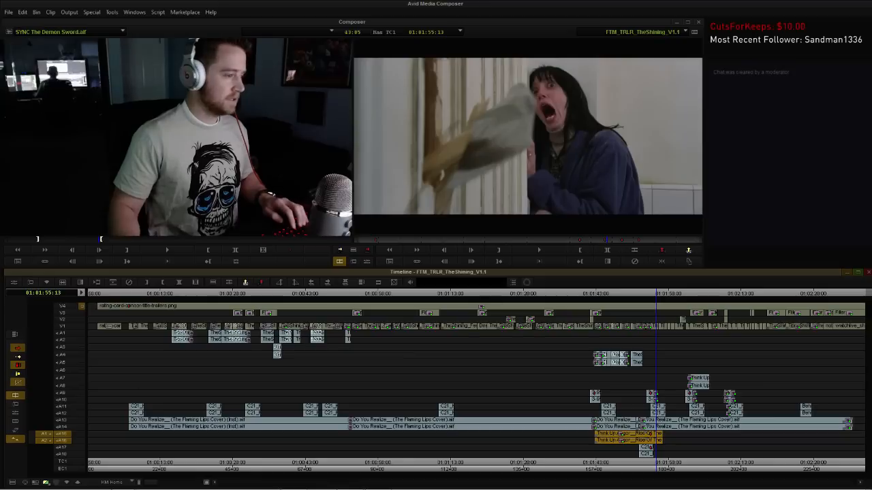
{"action": "left_click", "coordinate": [705, 462]}
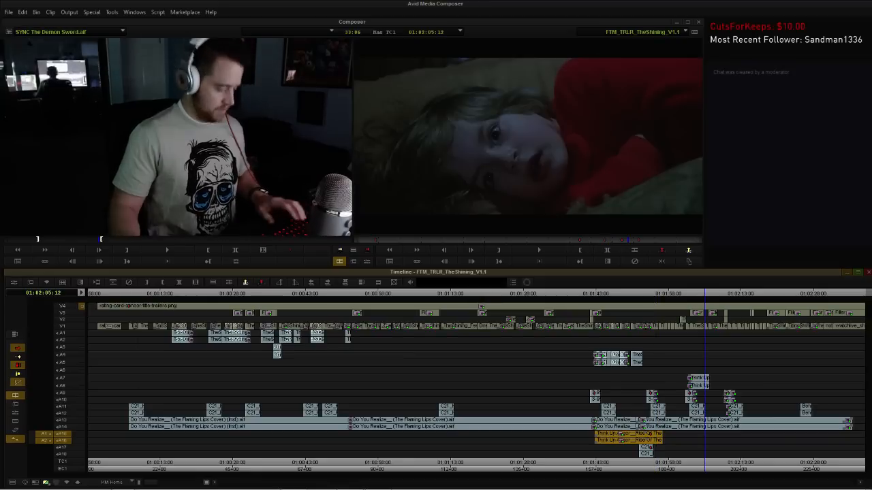
{"action": "key", "text": "ctrl+v"}
{"action": "left_click", "coordinate": [762, 462]}
{"action": "key", "text": "h"}
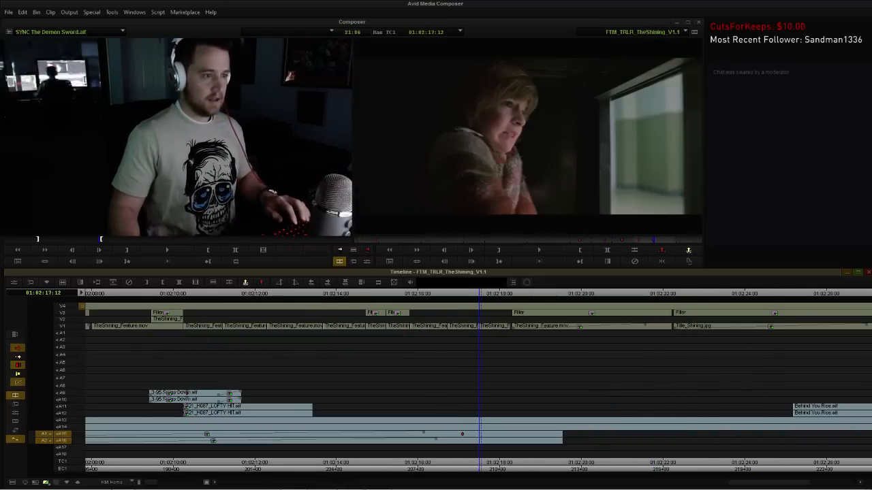
Match the pasted rise at its marker back to its source, examine the waveform, play the tail and return to the sequence.
{"action": "key", "text": "j"}
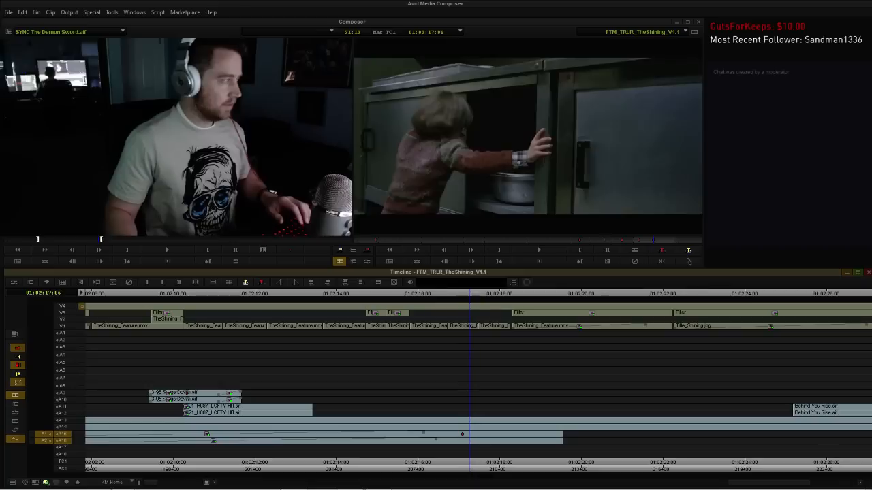
{"action": "key", "text": "k"}
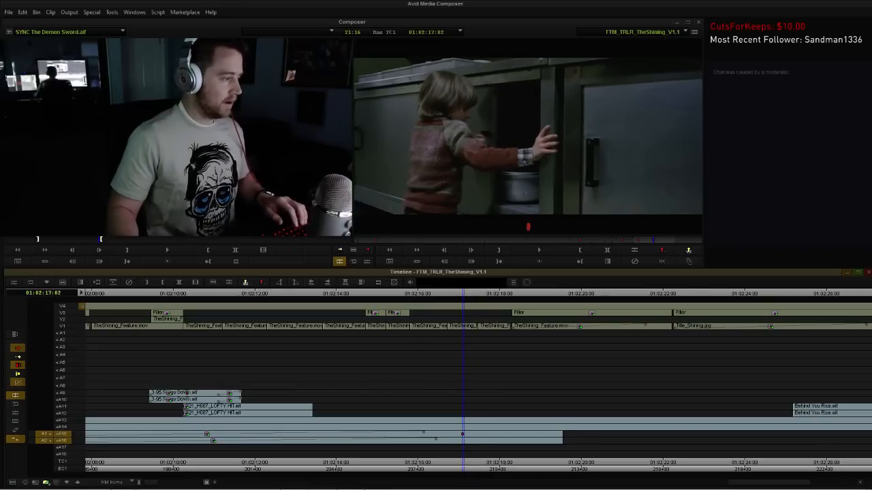
{"action": "left_click", "coordinate": [490, 433]}
{"action": "left_click", "coordinate": [491, 440], "text": "shift"}
{"action": "key", "text": "n"}
{"action": "key", "text": "Escape"}
{"action": "key", "text": "F5"}
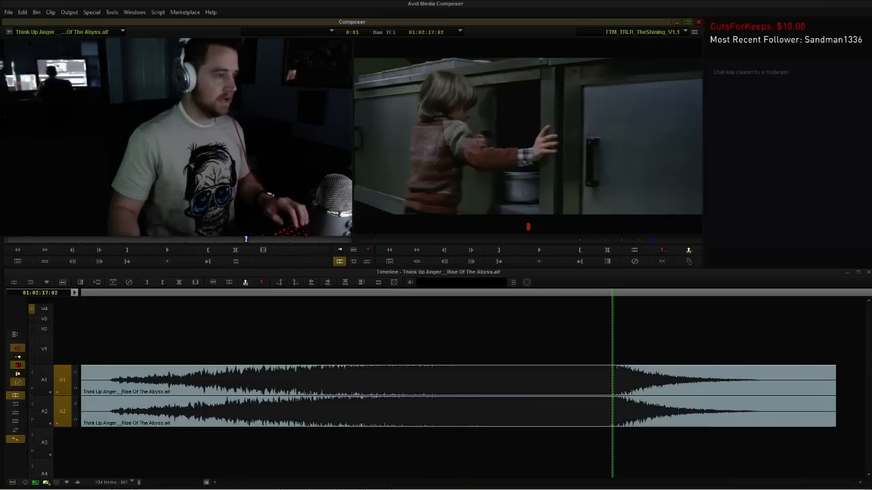
{"action": "key", "text": "space"}
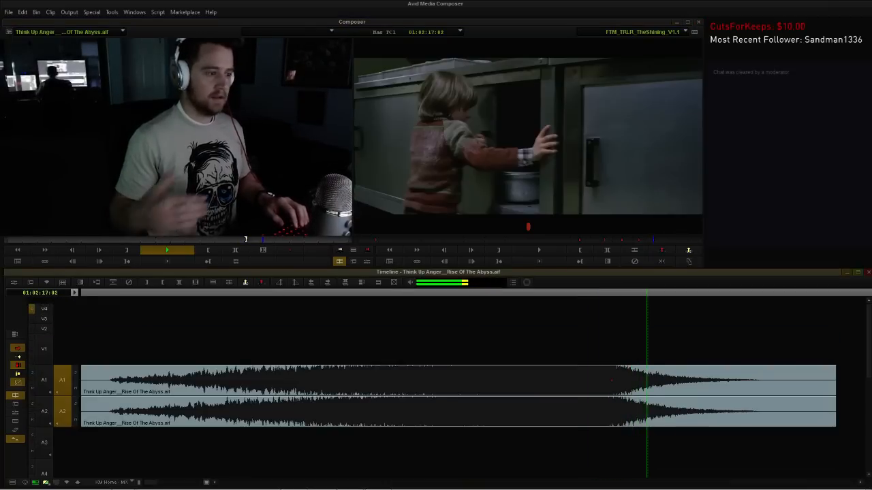
{"action": "key", "text": "space"}
{"action": "key", "text": "Escape"}
{"action": "key", "text": "F4"}
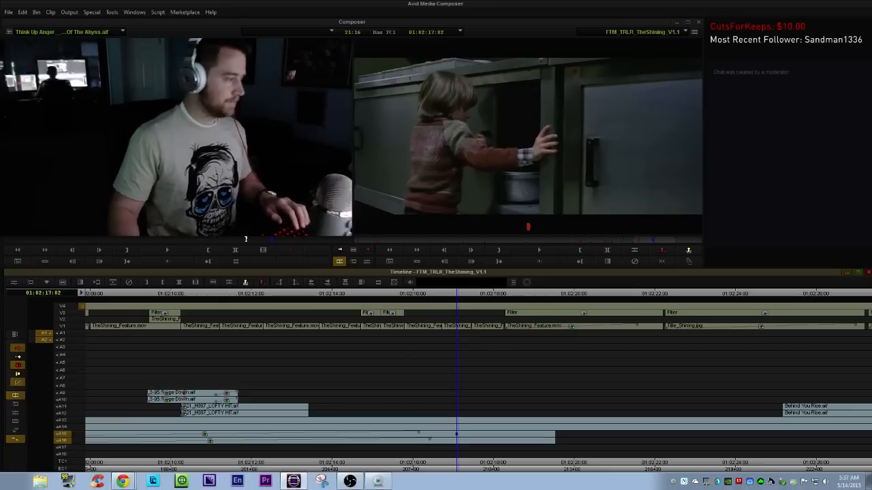
Move both channels of the pasted Rise Of The Abyss later so the marker meets the cut to black at 01:02:18:07.
{"action": "left_click", "coordinate": [489, 434]}
{"action": "left_click", "coordinate": [489, 440], "text": "shift"}
{"action": "left_click_drag", "start_coordinate": [491, 463], "coordinate": [530, 437]}
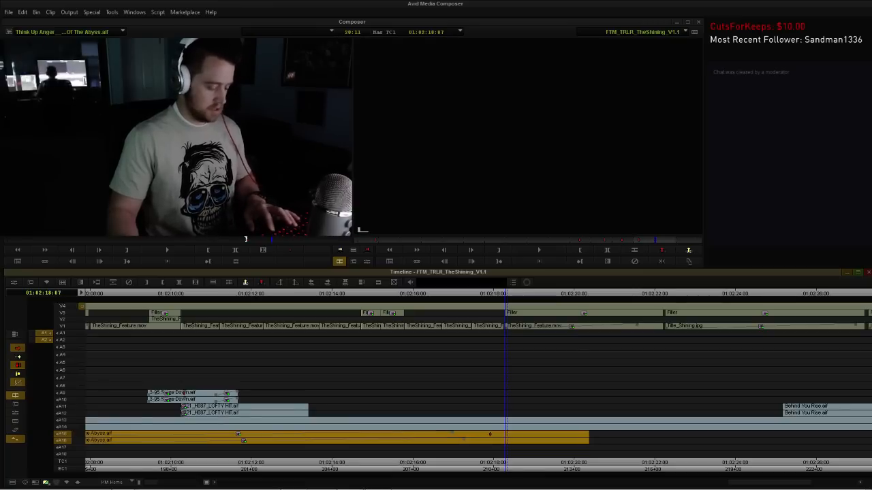
{"action": "key", "text": "period"}
{"action": "key", "text": "period"}
{"action": "key", "text": "period"}
{"action": "key", "text": "period"}
{"action": "key", "text": "period"}
{"action": "key", "text": "period"}
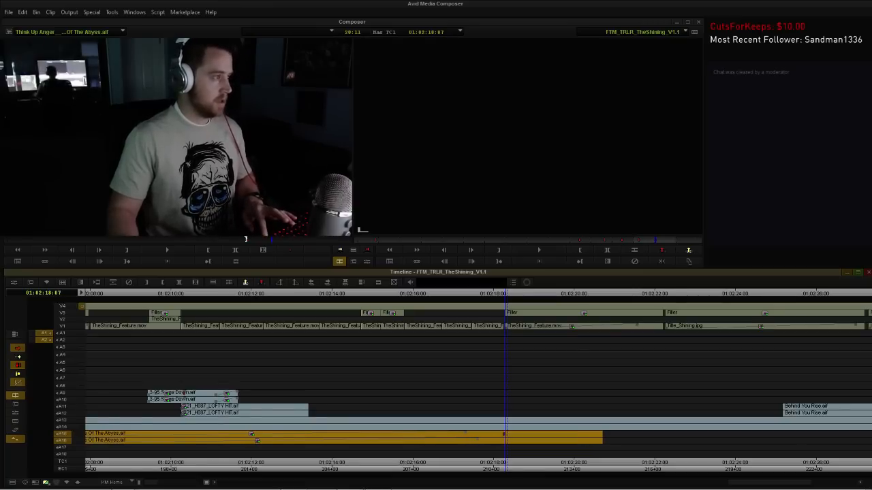
Audition the repositioned rise over the cut to black and the final face shot.
{"action": "left_click", "coordinate": [475, 463]}
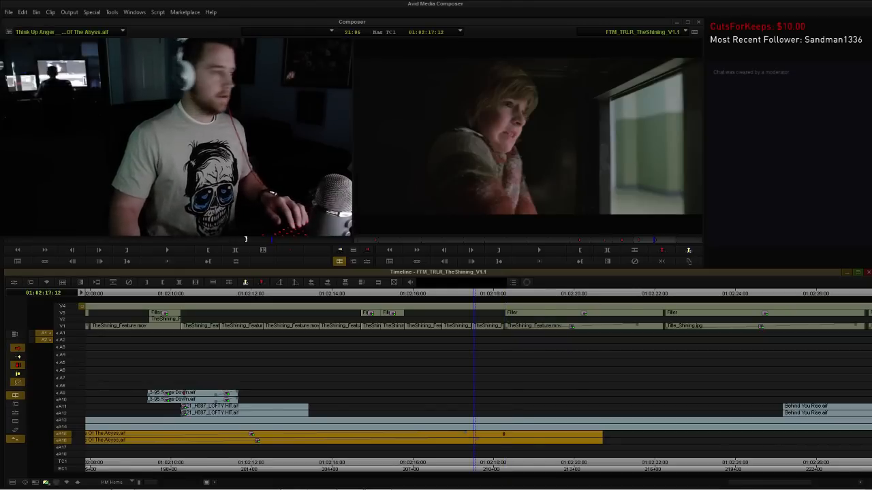
{"action": "key", "text": "space"}
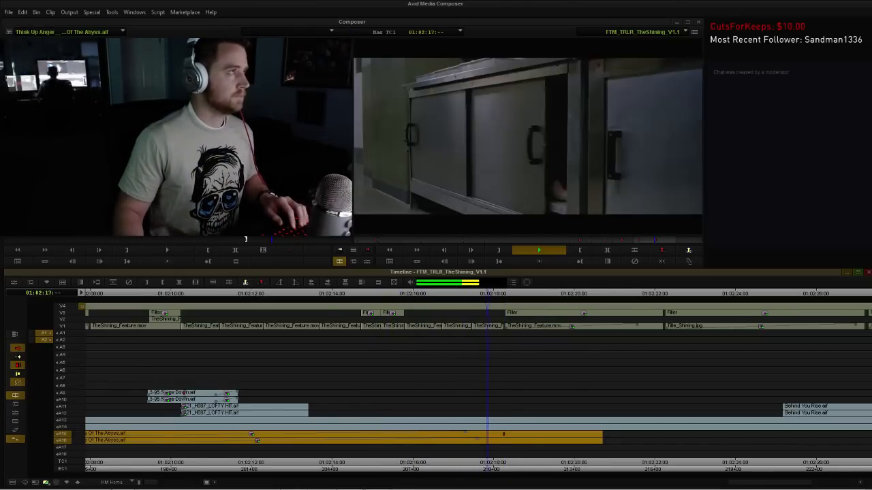
{"action": "key", "text": "space"}
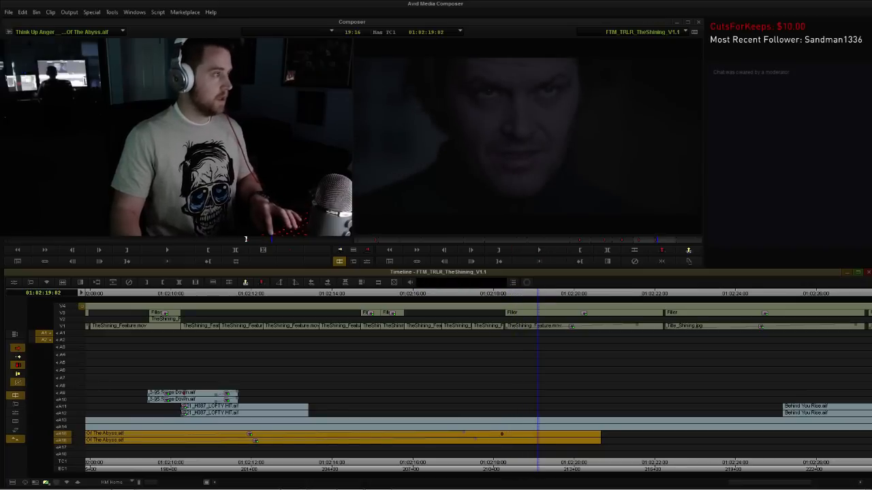
{"action": "key", "text": "space"}
{"action": "key", "text": "space"}
Nudge both channels of the rise five frames later and play over the cut to black again.
{"action": "key", "text": "period"}
{"action": "key", "text": "period"}
{"action": "key", "text": "period"}
{"action": "key", "text": "period"}
{"action": "key", "text": "period"}
{"action": "left_click", "coordinate": [455, 294]}
{"action": "key", "text": "space"}
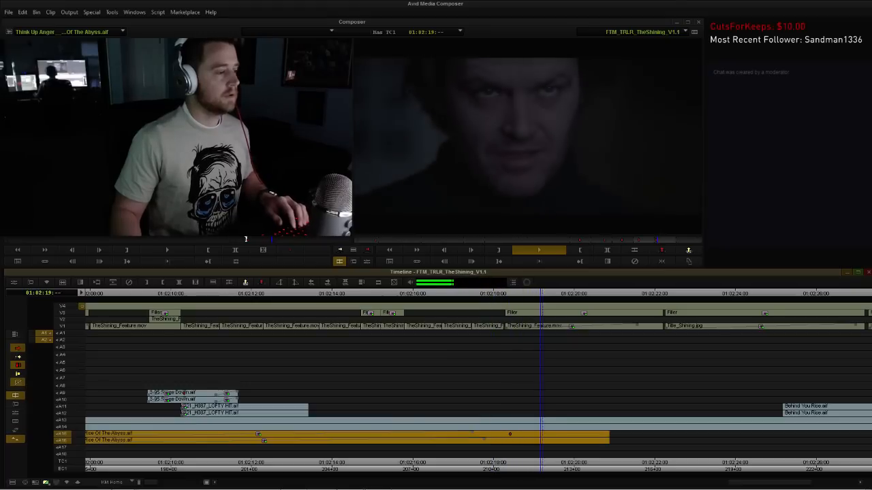
{"action": "key", "text": "space"}
Extend the tail of the rise on A15 and A16 to the start of Behind You Rise and play the closing section.
{"action": "left_click", "coordinate": [608, 436]}
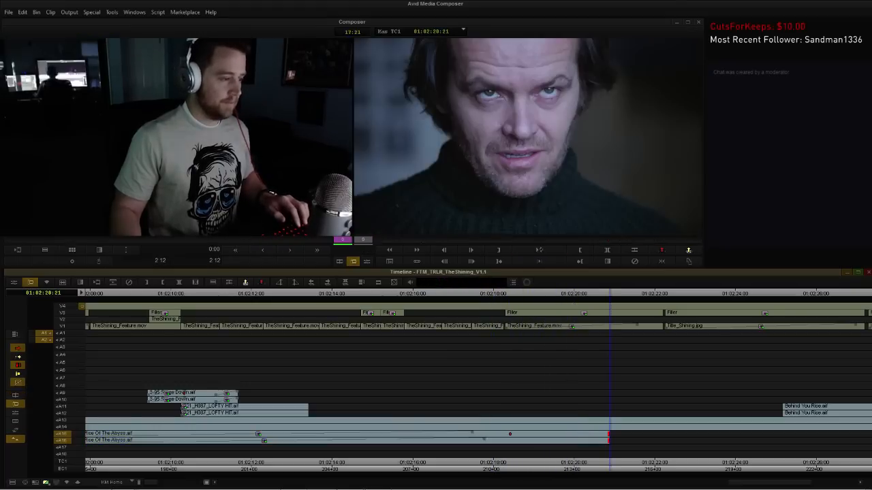
{"action": "left_click_drag", "start_coordinate": [608, 437], "coordinate": [785, 437]}
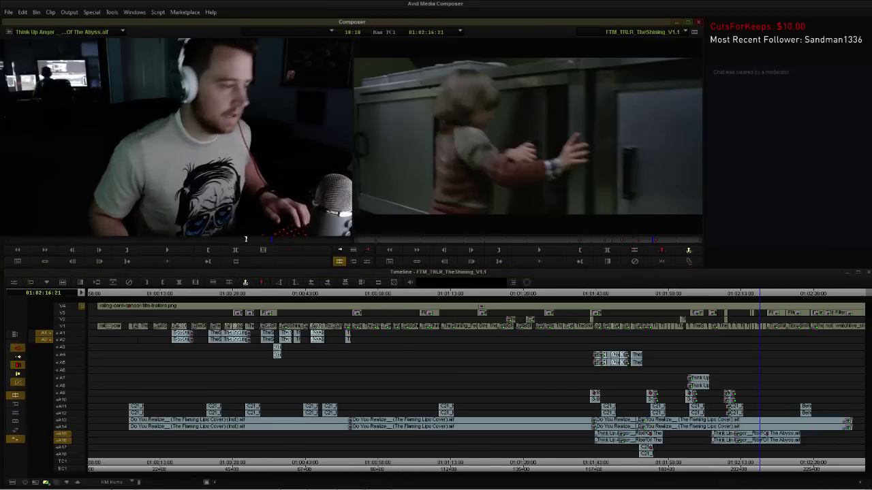
{"action": "left_click", "coordinate": [706, 294]}
{"action": "key", "text": "space"}
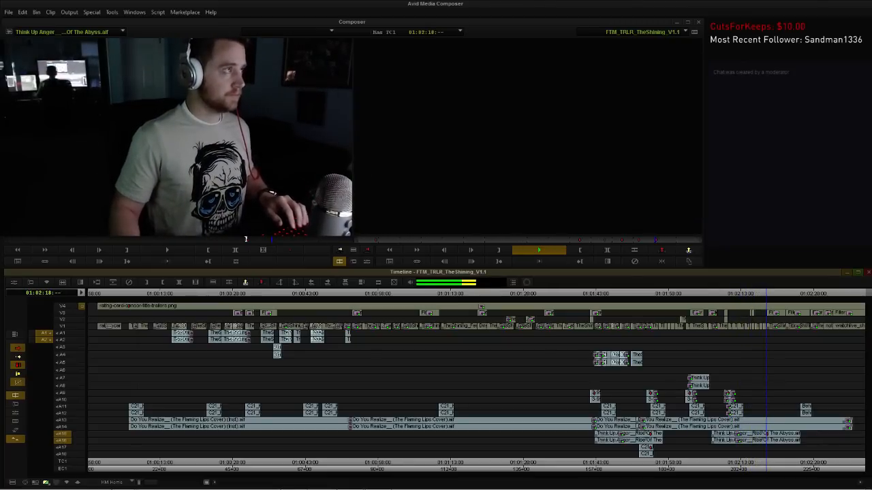
Copy both channels of the LOFTY HIT at the REDRUM cut, paste them on A11 and A12 at 01:02:18:06 and audition the result.
{"action": "key", "text": "h"}
{"action": "left_click", "coordinate": [204, 407]}
{"action": "left_click", "coordinate": [205, 414], "text": "shift"}
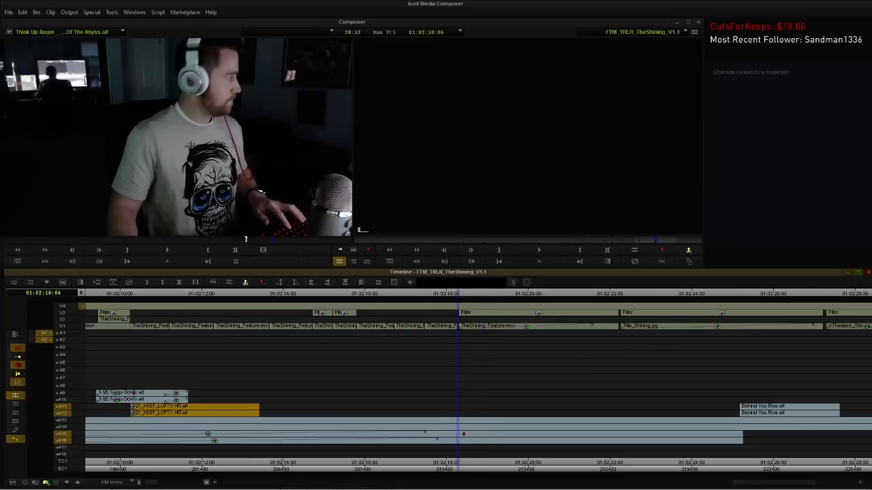
{"action": "left_click", "coordinate": [62, 434]}
{"action": "key", "text": "ctrl+v"}
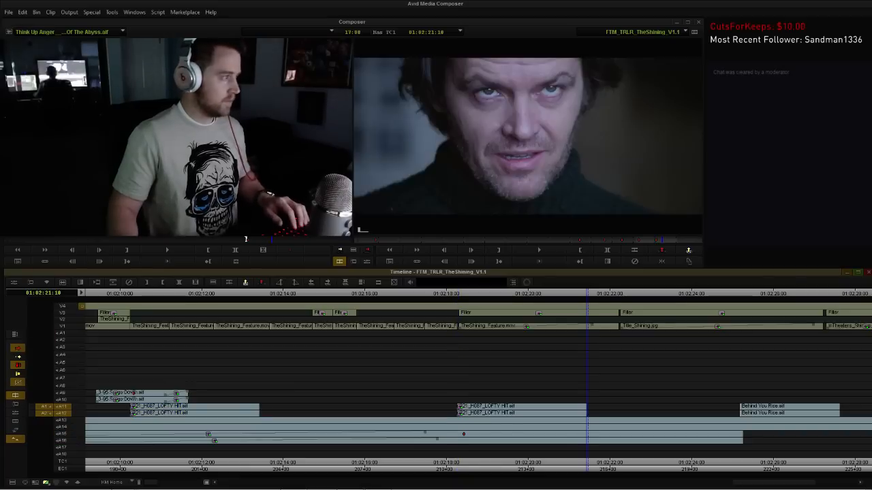
{"action": "left_click", "coordinate": [414, 294]}
{"action": "key", "text": "space"}
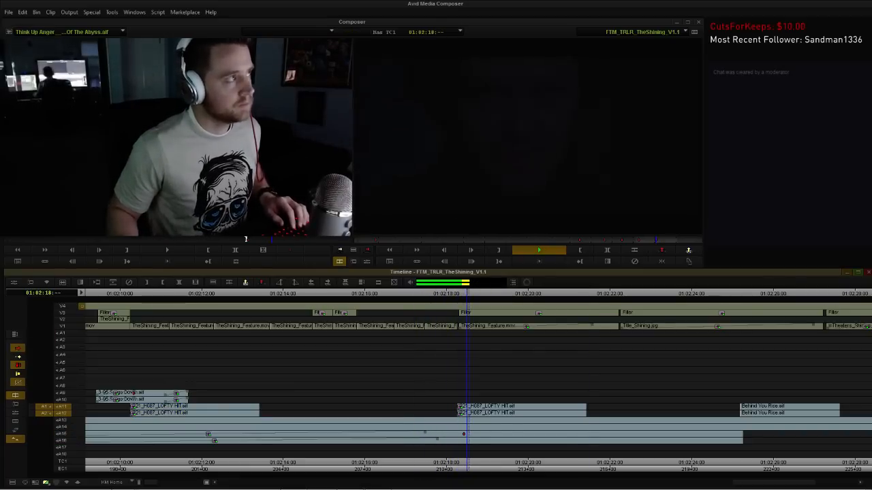
Nudge both channels of the LOFTY HIT at the cut to the final face shot slightly earlier and play through the title.
{"action": "key", "text": "space"}
{"action": "left_click", "coordinate": [538, 407]}
{"action": "left_click", "coordinate": [538, 413], "text": "shift"}
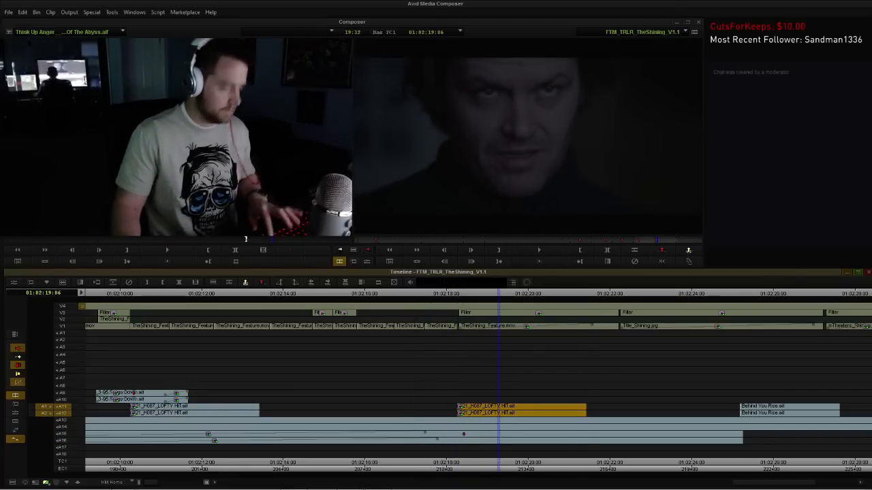
{"action": "key", "text": "comma"}
{"action": "left_click", "coordinate": [430, 294]}
{"action": "key", "text": "space"}
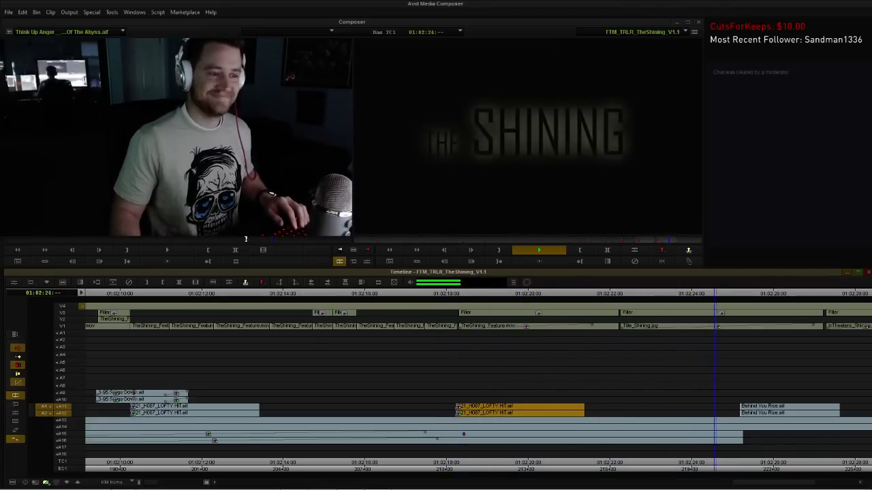
Move both channels of Behind You Rise earlier onto A9 and A10 so it overlaps the cut to the title card, and audition it.
{"action": "key", "text": "space"}
{"action": "left_click_drag", "start_coordinate": [783, 410], "coordinate": [621, 396]}
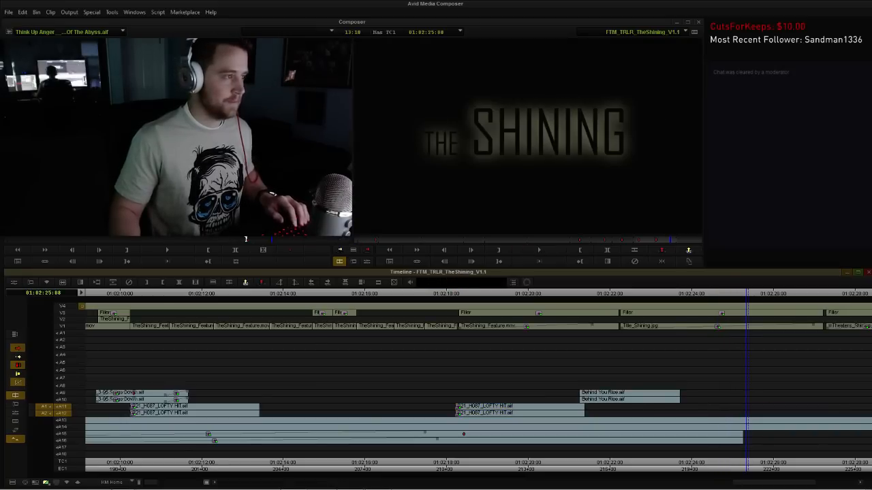
{"action": "key", "text": "space"}
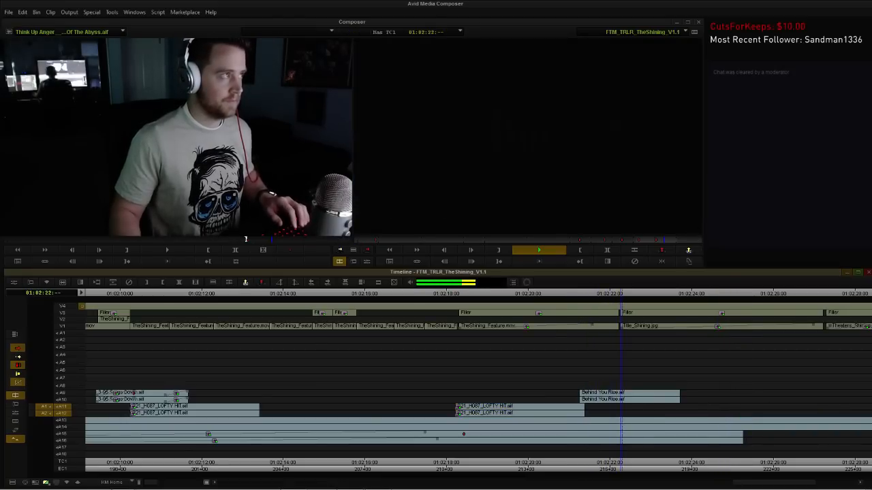
Nudge both channels of Behind You Rise on A9 and A10 about two frames earlier and play through the title card.
{"action": "key", "text": "space"}
{"action": "left_click", "coordinate": [623, 400]}
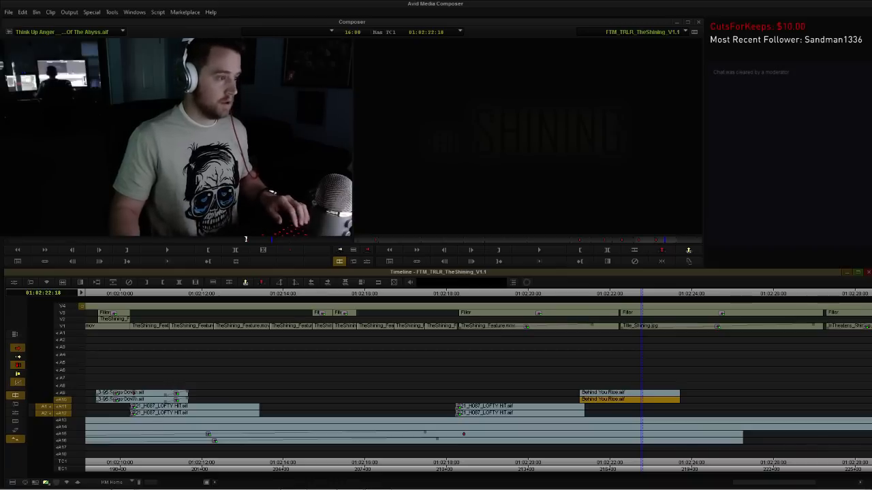
{"action": "left_click", "coordinate": [623, 393], "text": "shift"}
{"action": "key", "text": "a"}
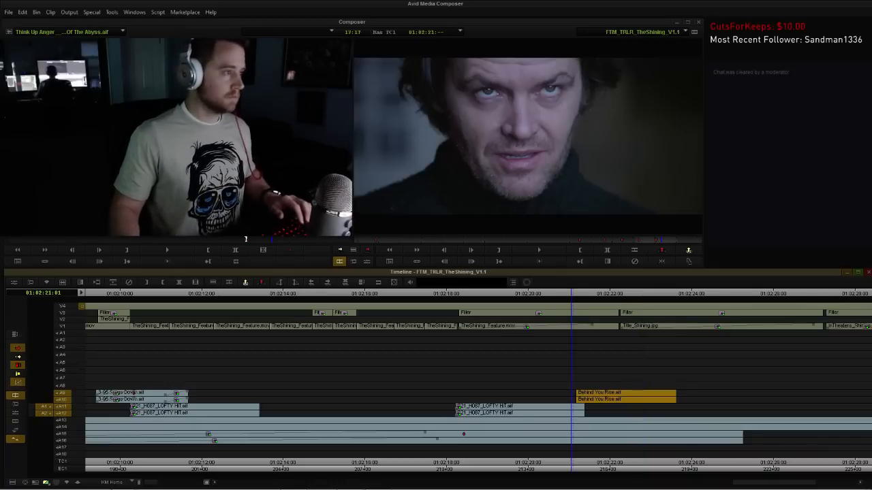
{"action": "key", "text": "space"}
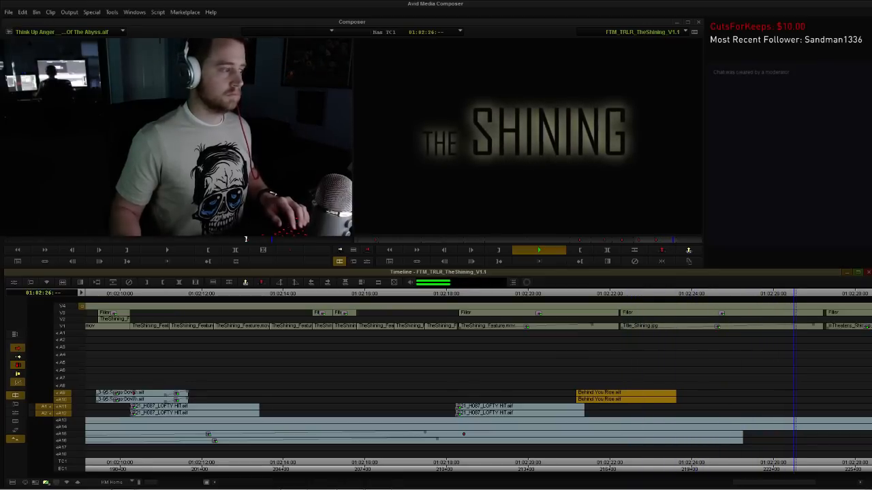
Copy both channels of the LOFTY HIT, paste them on A11 and A12 at the start of the InTheaters card, and audition the result.
{"action": "key", "text": "space"}
{"action": "left_click", "coordinate": [521, 410]}
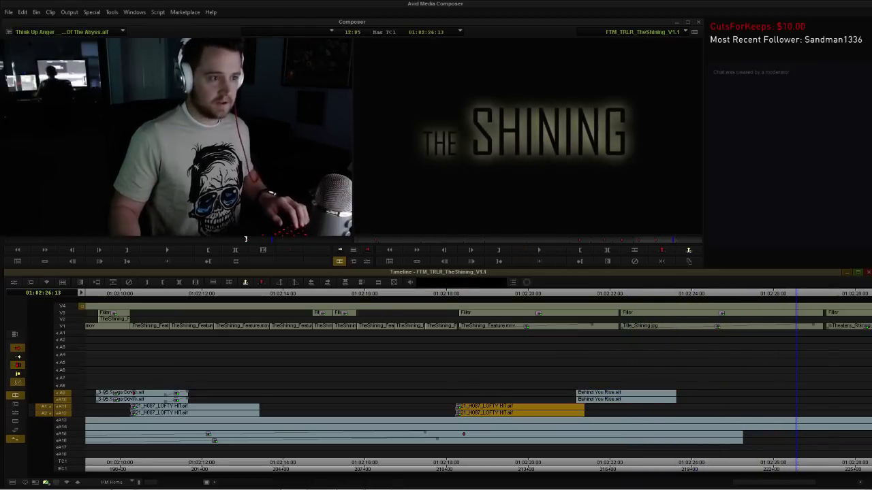
{"action": "key", "text": "space"}
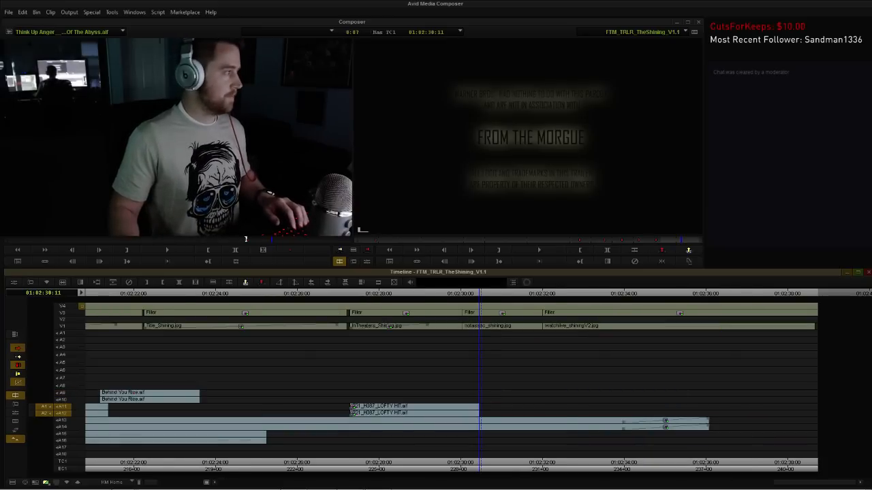
{"action": "key", "text": "a"}
{"action": "key", "text": "space"}
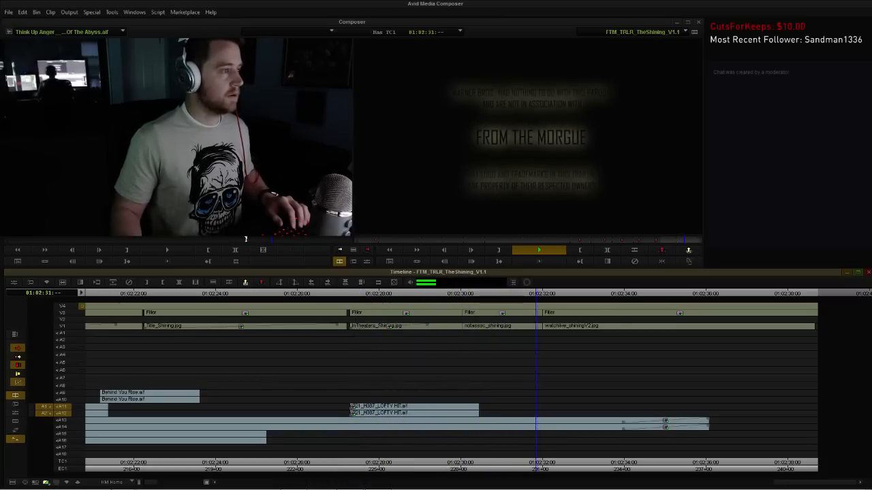
Paste the LOFTY HIT on A11 and A12 at the start of the watchlive_shiningV2.jpg end card and audition it.
{"action": "key", "text": "space"}
{"action": "key", "text": "ctrl+v"}
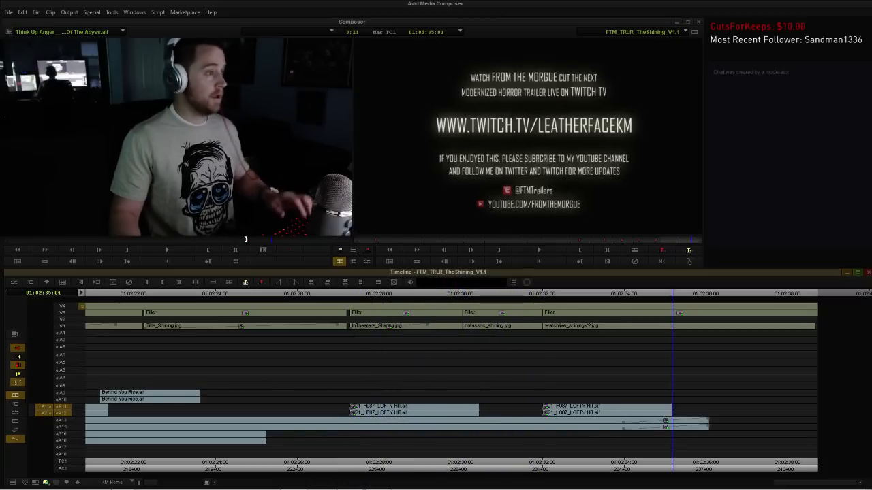
{"action": "key", "text": "a"}
{"action": "key", "text": "1"}
{"action": "key", "text": "space"}
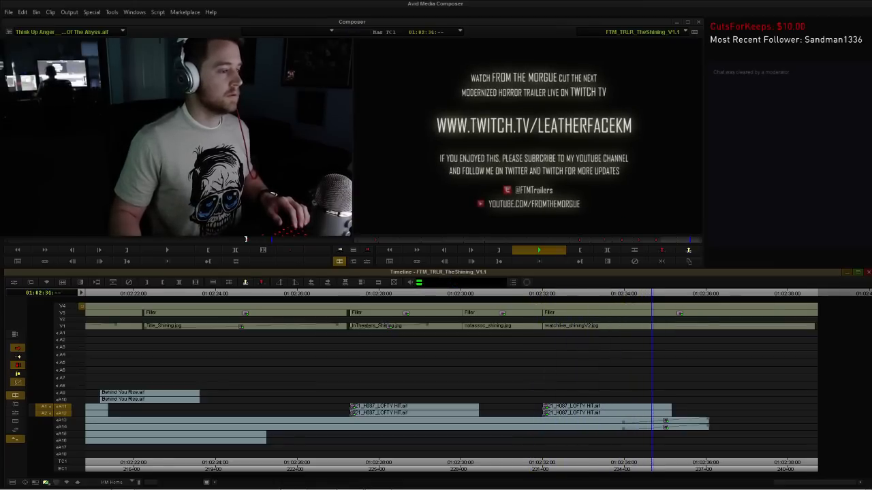
Show the whole sequence and play the trailer from the hallway shot at 01:01:41:13 through to the title card.
{"action": "key", "text": "space"}
{"action": "key", "text": "ctrl+slash"}
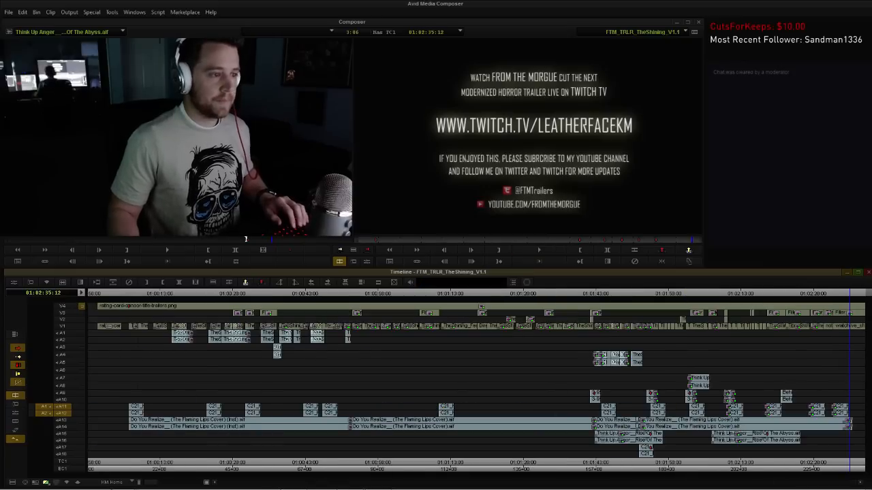
{"action": "left_click", "coordinate": [730, 294]}
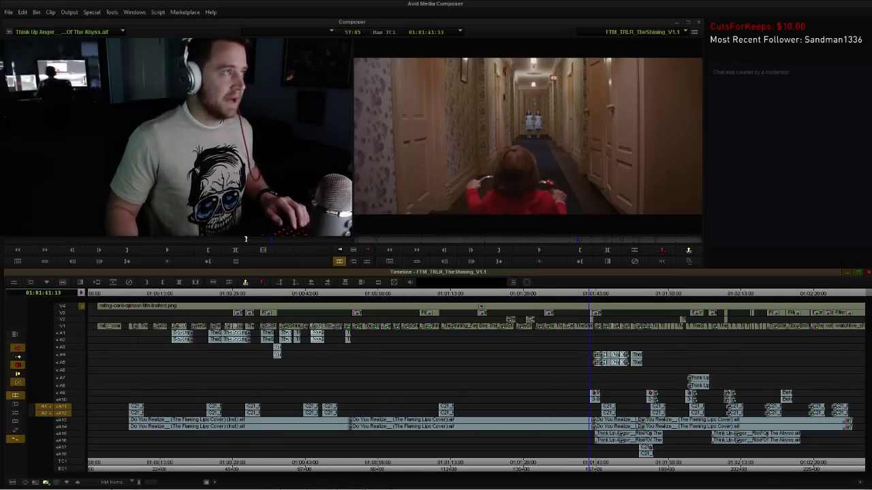
{"action": "key", "text": "space"}
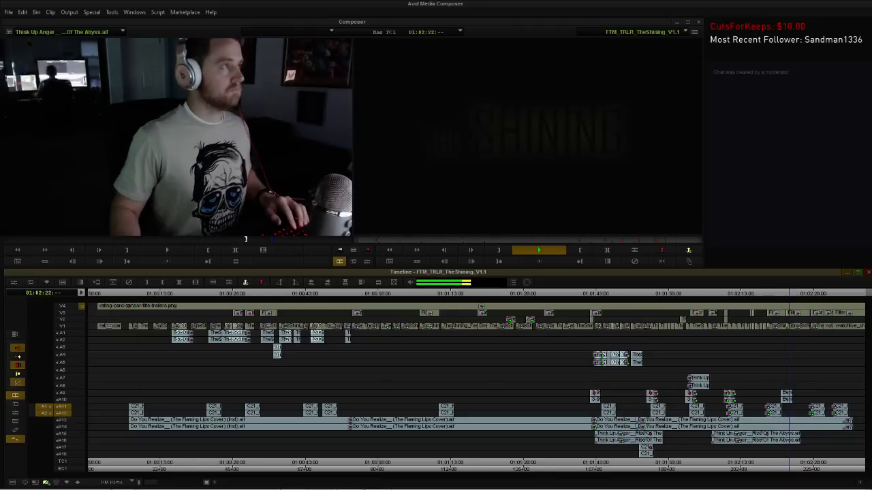
{"action": "key", "text": "space"}
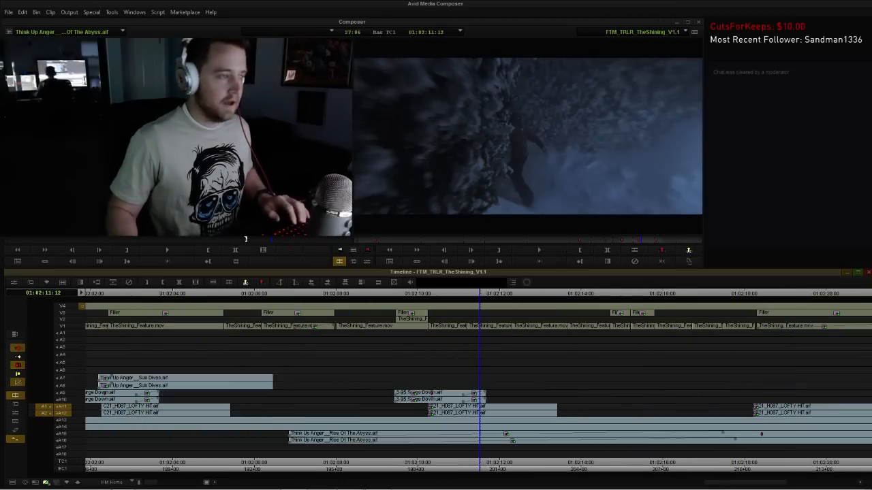
Select both channels of the LOFTY HIT at the REDRUM cut as the copy source and patch the source audio to A9 and A10.
{"action": "left_click", "coordinate": [517, 407]}
{"action": "left_click", "coordinate": [516, 414], "text": "shift"}
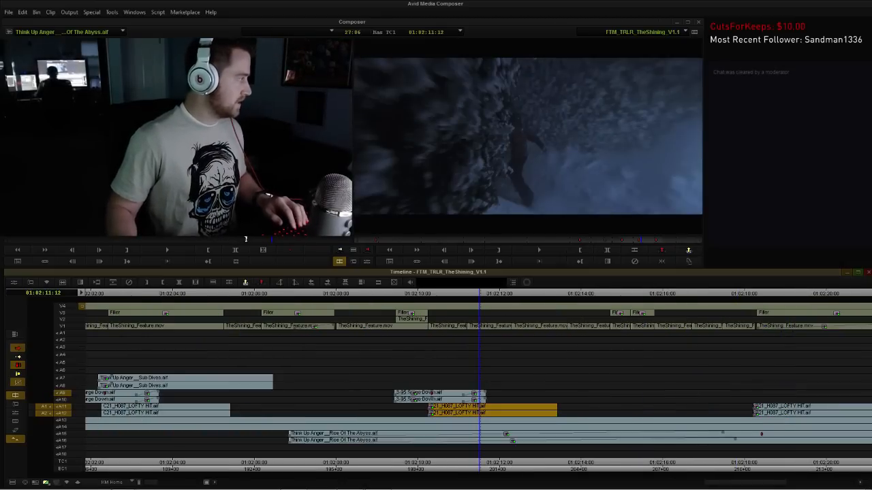
{"action": "left_click", "coordinate": [63, 400]}
{"action": "left_click", "coordinate": [63, 407]}
{"action": "left_click", "coordinate": [63, 414]}
{"action": "left_click", "coordinate": [63, 400]}
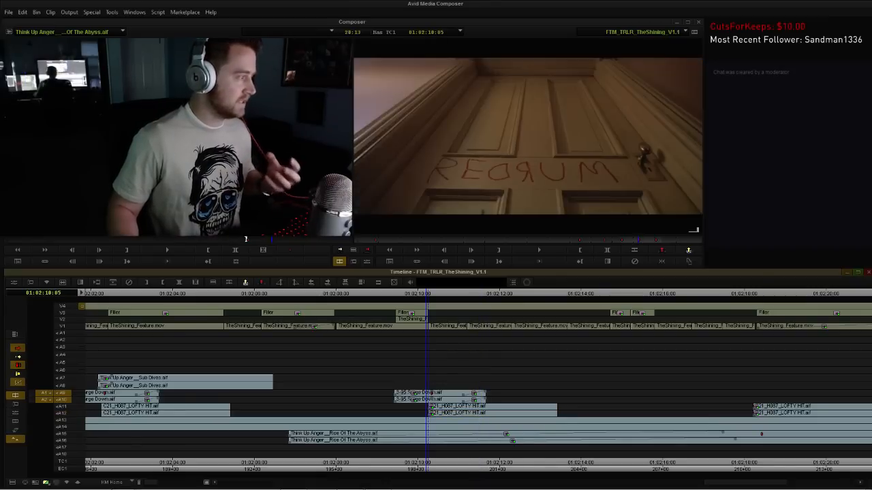
Play the section around the broken door up to the kitchen shot at 01:01:58:04 and show that part of the timeline closer.
{"action": "left_click", "coordinate": [97, 294]}
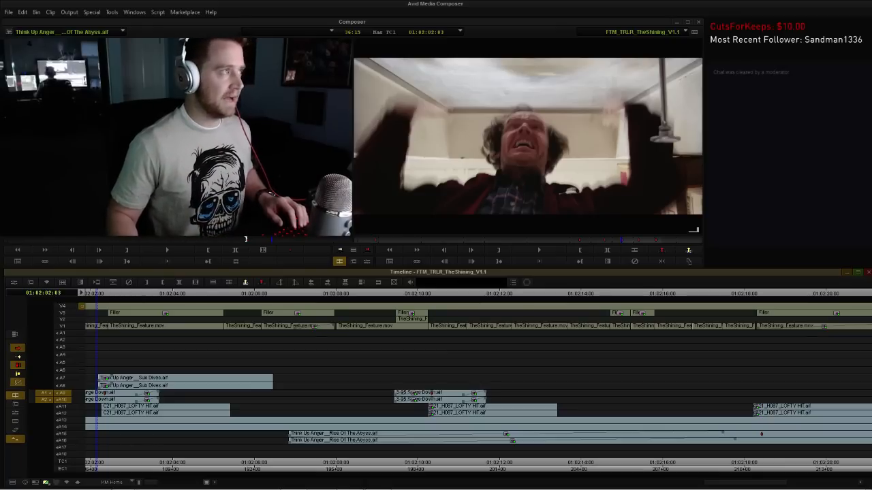
{"action": "key", "text": "ctrl+slash"}
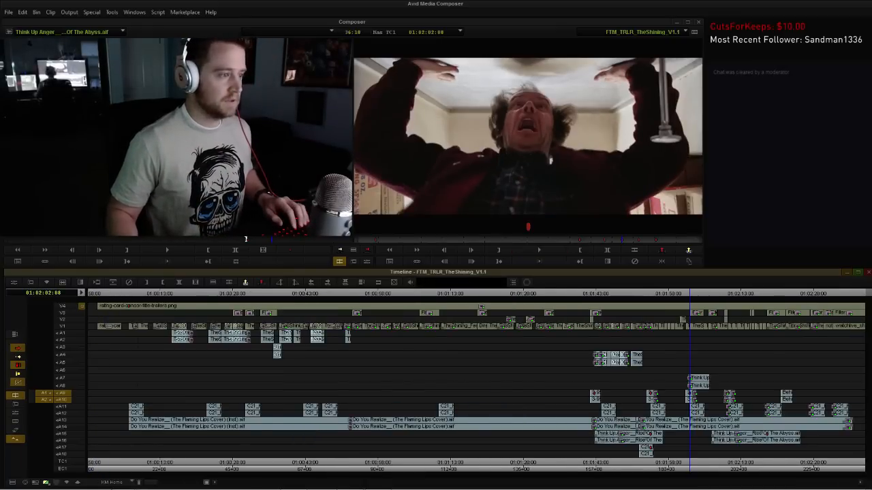
{"action": "left_click", "coordinate": [647, 294]}
{"action": "key", "text": "space"}
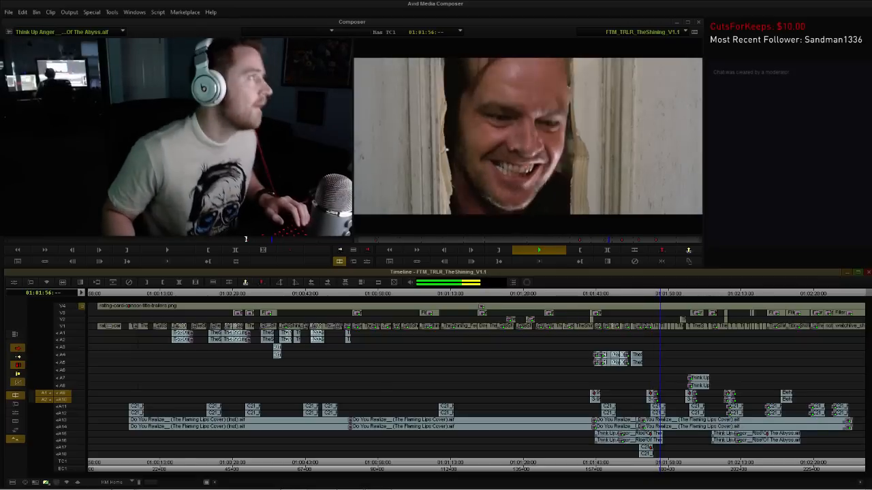
{"action": "key", "text": "space"}
{"action": "key", "text": "h"}
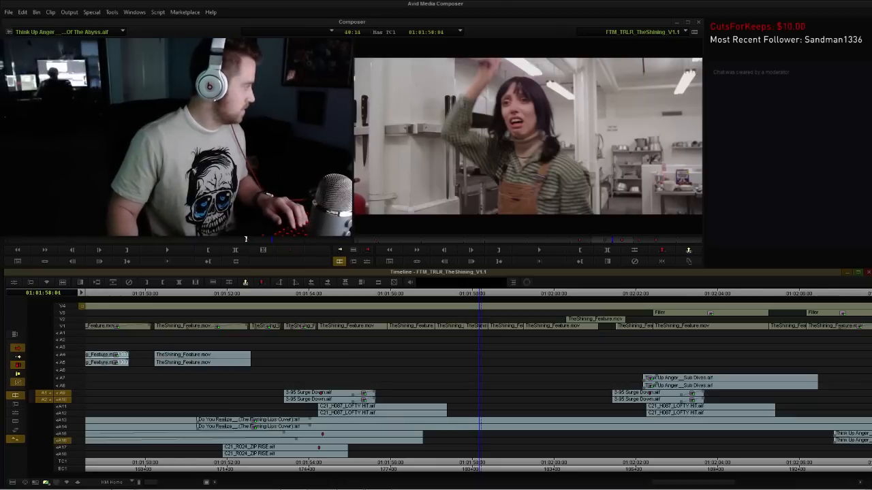
Patch the two source audio channels to A15 and A16 and play on from the kitchen shot.
{"action": "left_click_drag", "start_coordinate": [44, 400], "coordinate": [44, 441]}
{"action": "left_click_drag", "start_coordinate": [44, 393], "coordinate": [44, 434]}
{"action": "key", "text": "space"}
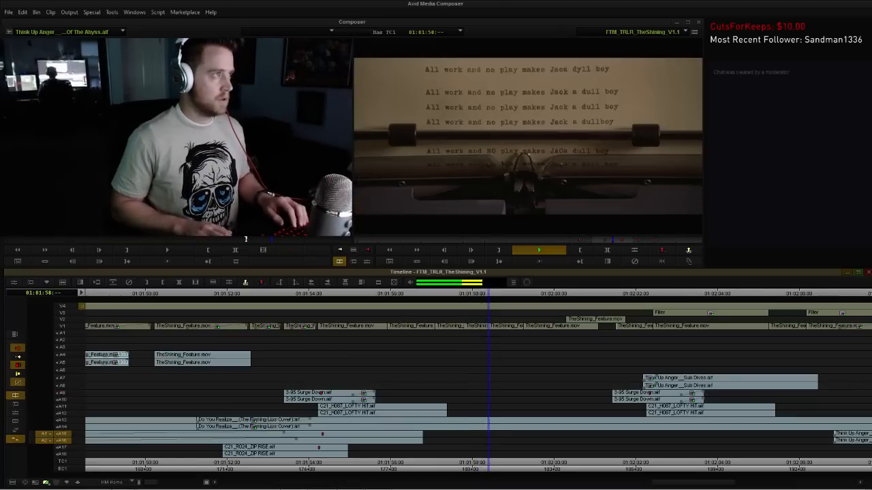
Find the hit point in the kitchen shot, paste the LOFTY HIT on A11 and A12 at 01:01:58:06, and play through it.
{"action": "key", "text": "space"}
{"action": "key", "text": "Left"}
{"action": "key", "text": "Left"}
{"action": "key", "text": "Left"}
{"action": "key", "text": "Left"}
{"action": "key", "text": "Left"}
{"action": "key", "text": "Right"}
{"action": "key", "text": "Right"}
{"action": "key", "text": "Right"}
{"action": "key", "text": "Right"}
{"action": "key", "text": "Right"}
{"action": "key", "text": "Right"}
{"action": "key", "text": "Right"}
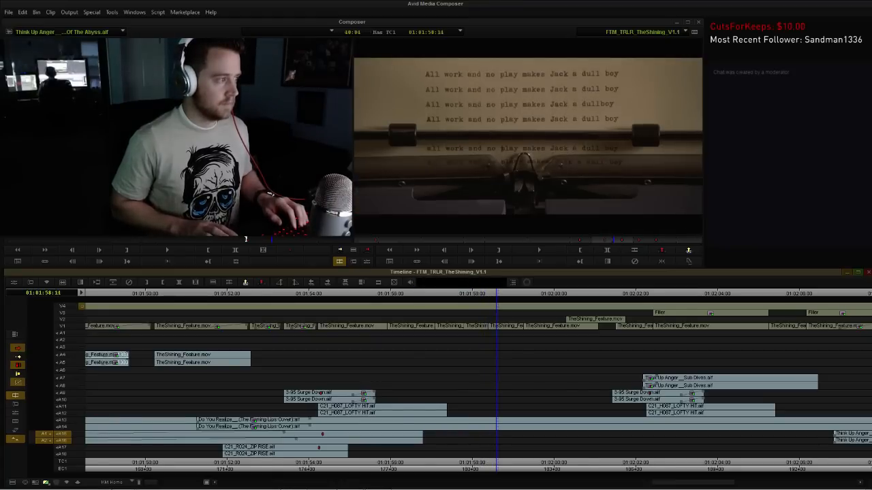
{"action": "key", "text": "a"}
{"action": "key", "text": "space"}
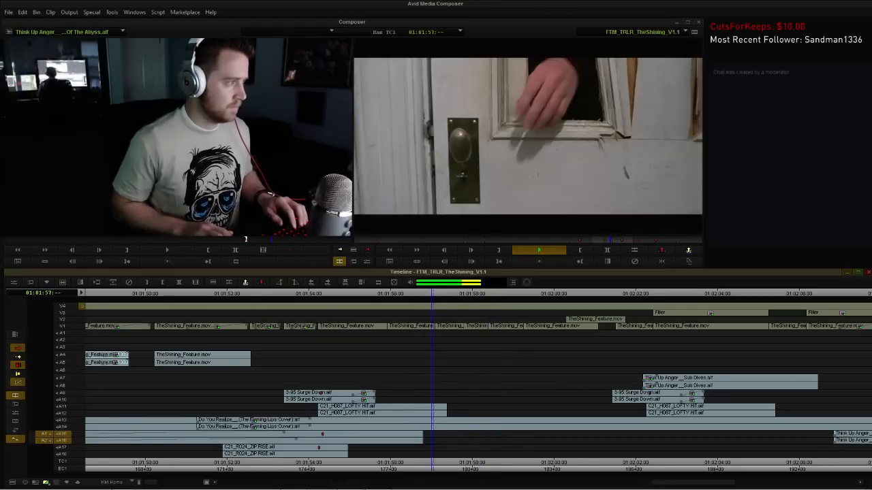
{"action": "key", "text": "space"}
{"action": "key", "text": "Left"}
{"action": "key", "text": "Left"}
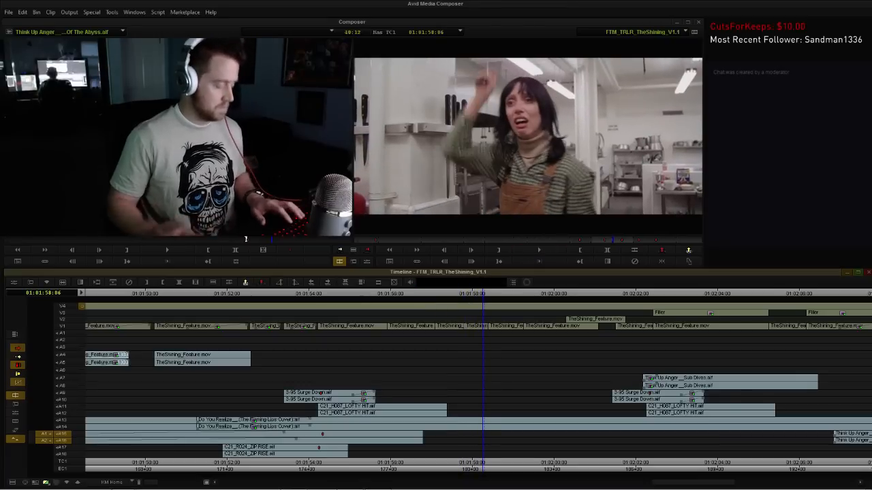
{"action": "key", "text": "ctrl+v"}
{"action": "key", "text": "a"}
{"action": "key", "text": "space"}
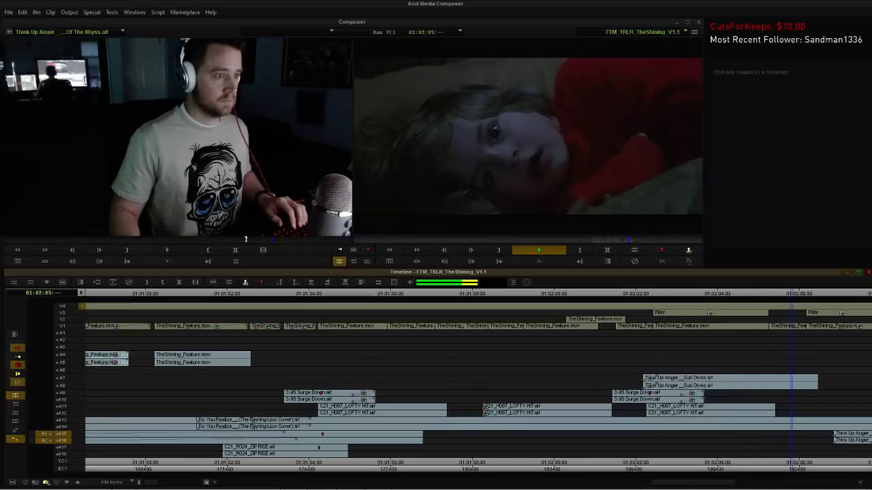
Paste the LOFTY HIT on A11 and A12 at the bedroom shot cut at 01:02:06:04 and audition it.
{"action": "key", "text": "space"}
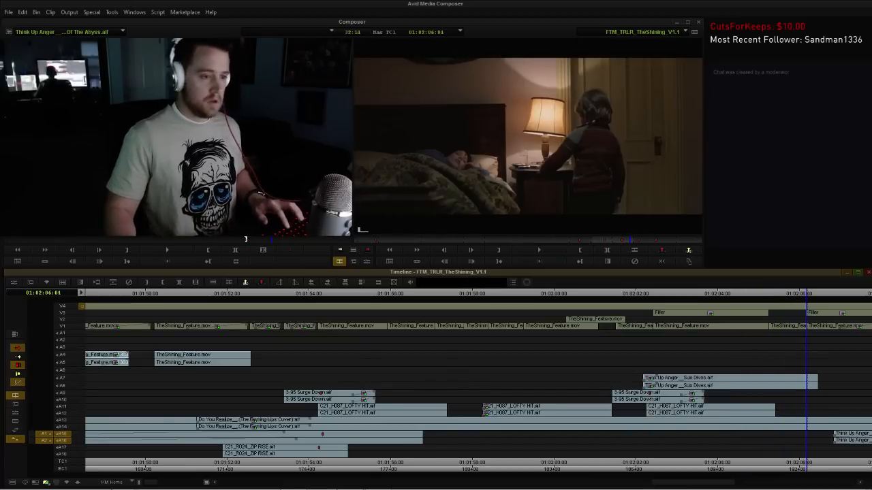
{"action": "key", "text": "ctrl+v"}
{"action": "left_click", "coordinate": [325, 294]}
{"action": "key", "text": "space"}
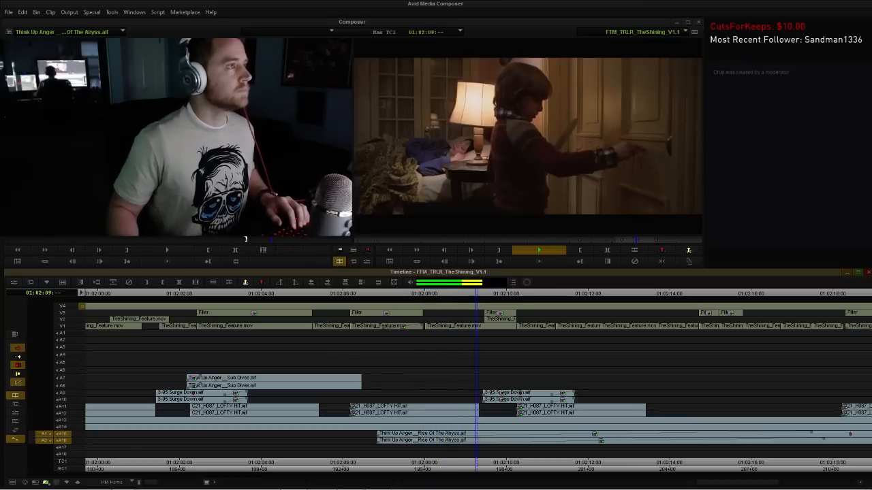
{"action": "key", "text": "space"}
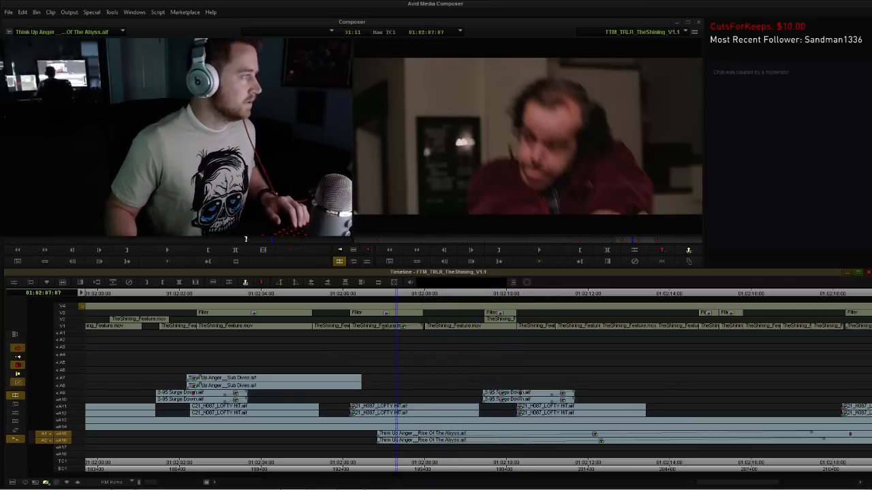
Copy the V3 Filler effect segment, move the copy to the cut at about 01:02:08, directly after the original, and play the result.
{"action": "left_click", "coordinate": [386, 294]}
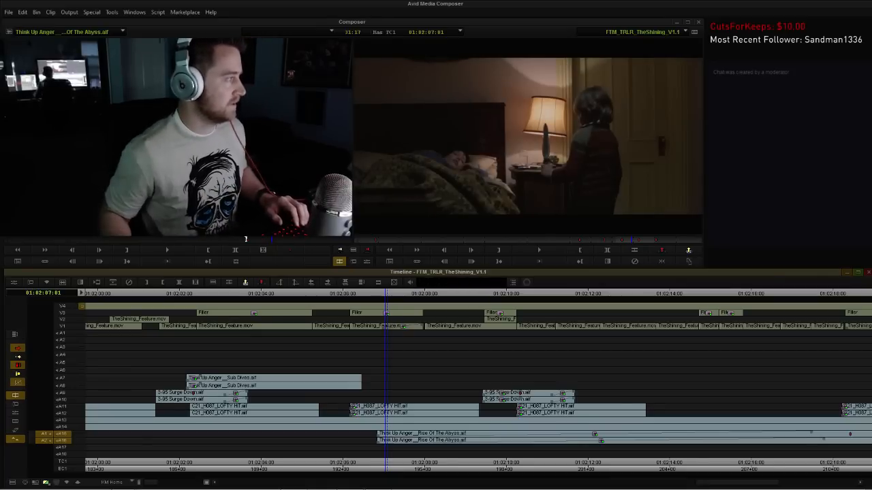
{"action": "key", "text": "space"}
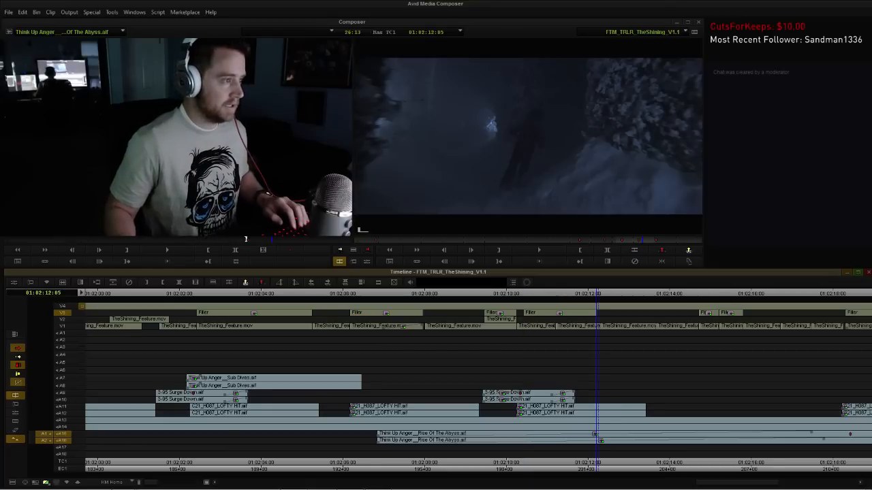
{"action": "left_click_drag", "start_coordinate": [596, 313], "coordinate": [485, 313]}
{"action": "key", "text": "space"}
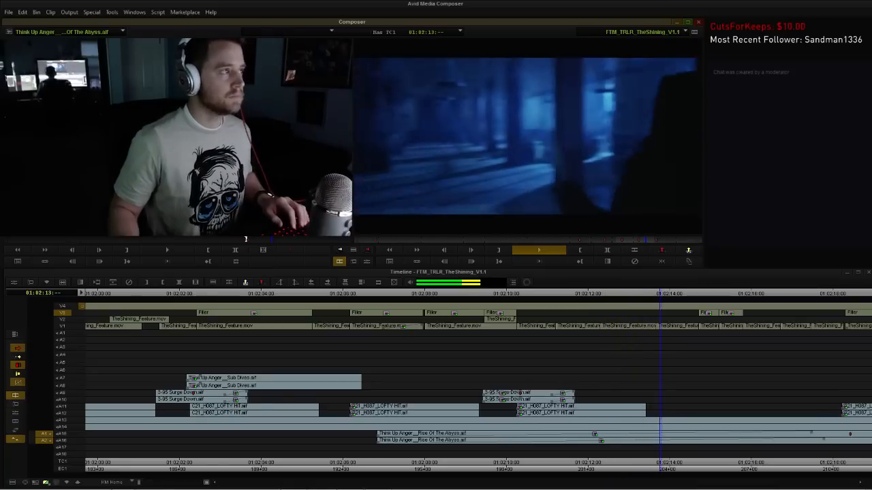
Copy the LOFTY HIT at about 01:02:10 on A11 and A12, paste it at 01:02:14:05, and play from 01:02:10:10.
{"action": "key", "text": "space"}
{"action": "left_click", "coordinate": [599, 413]}
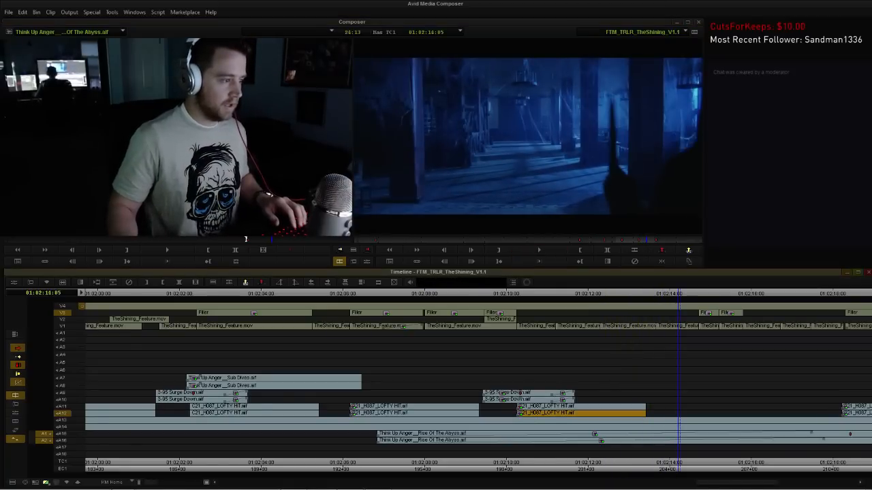
{"action": "left_click", "coordinate": [599, 406]}
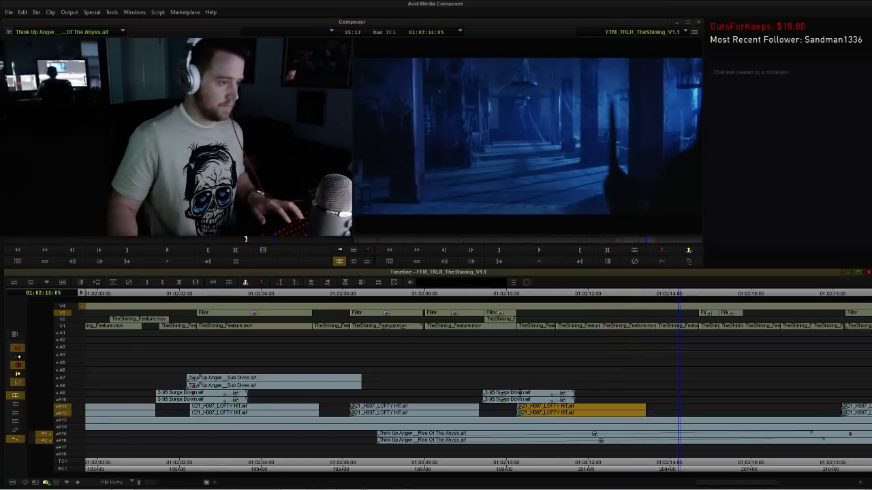
{"action": "key", "text": "ctrl+v"}
{"action": "key", "text": "ctrl+z"}
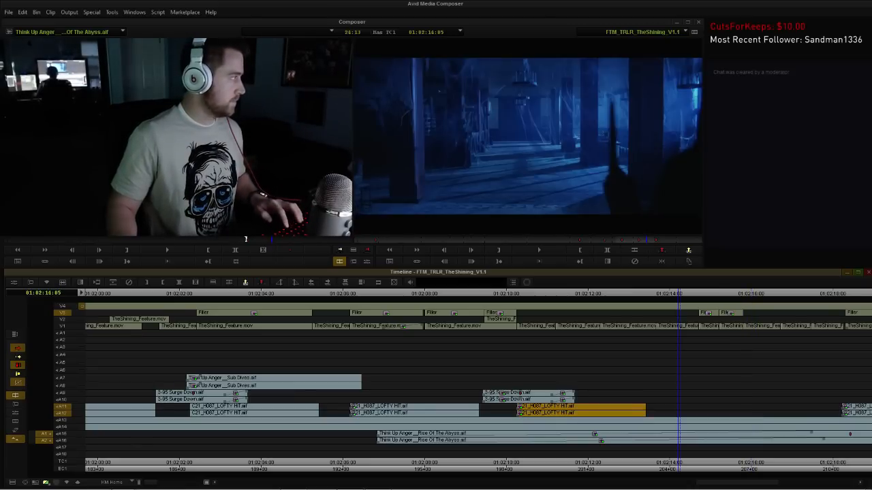
{"action": "key", "text": "ctrl+v"}
{"action": "left_click", "coordinate": [523, 293]}
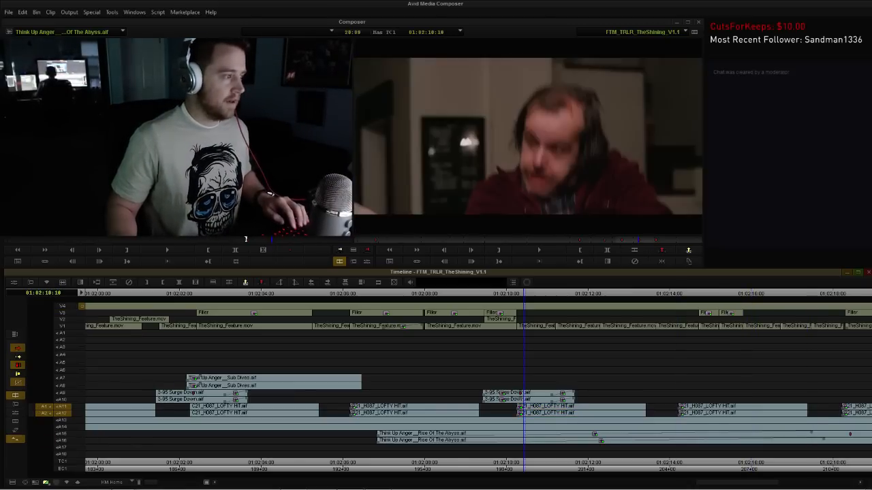
{"action": "key", "text": "space"}
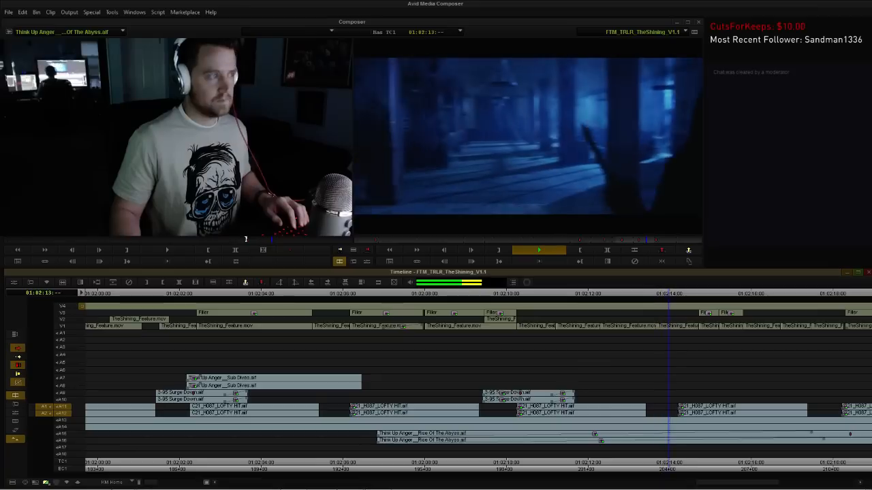
{"action": "key", "text": "space"}
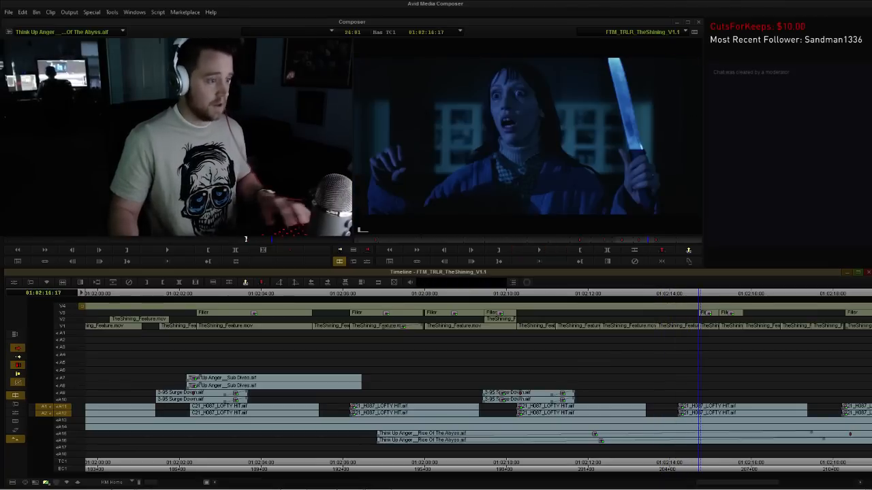
Nudge the pasted LOFTY HIT on A11 and A12 one frame earlier and audition it against the picture.
{"action": "left_click", "coordinate": [744, 407]}
{"action": "left_click", "coordinate": [743, 414], "text": "shift"}
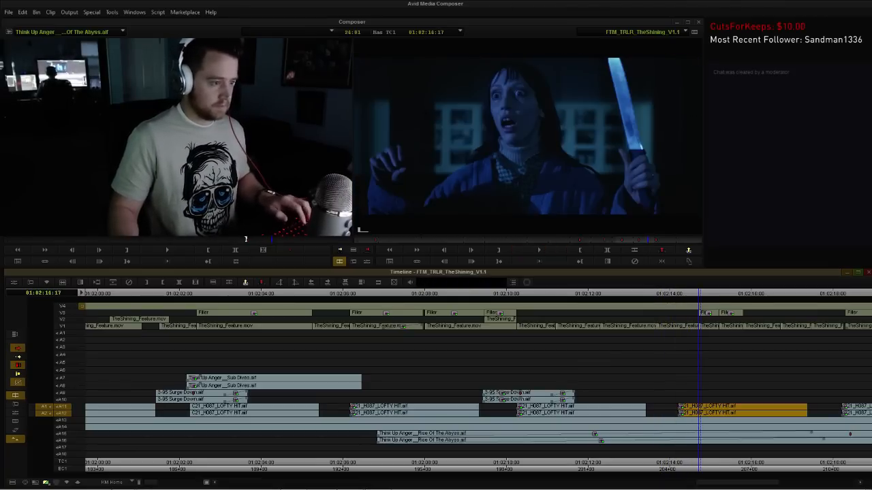
{"action": "key", "text": "comma"}
{"action": "left_click", "coordinate": [640, 293]}
{"action": "key", "text": "space"}
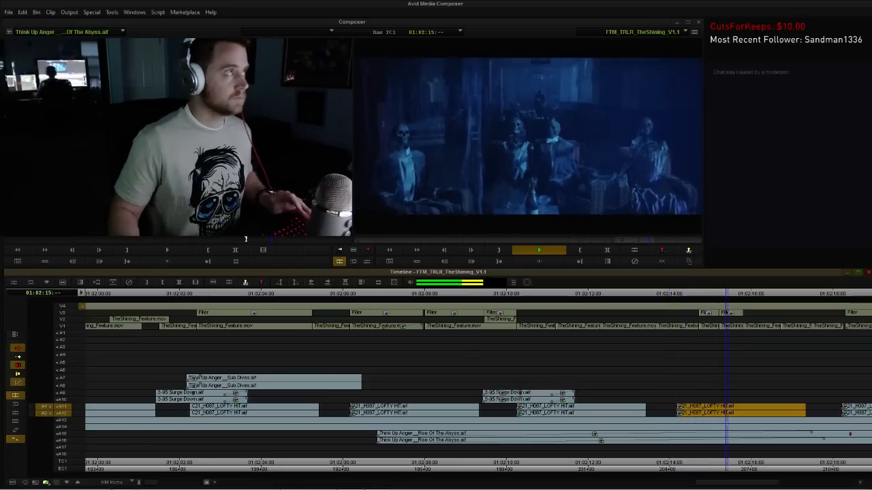
{"action": "key", "text": "space"}
Duplicate the 3-95 Surge Down from about 01:02:10 on A9 and A10 to just before the LOFTY HIT at 01:02:14 and play it.
{"action": "left_click", "coordinate": [535, 393]}
{"action": "left_click", "coordinate": [535, 400], "text": "shift"}
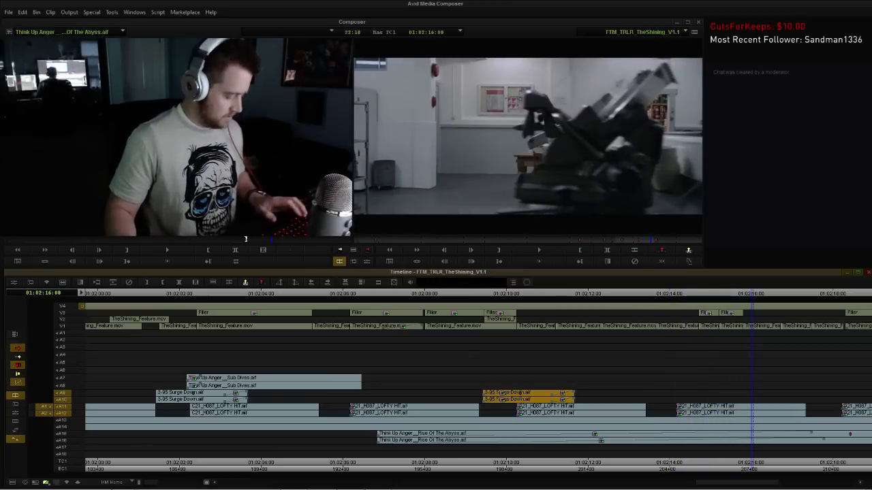
{"action": "left_click", "coordinate": [658, 293]}
{"action": "key", "text": "ctrl+c"}
{"action": "key", "text": "ctrl+v"}
{"action": "key", "text": "space"}
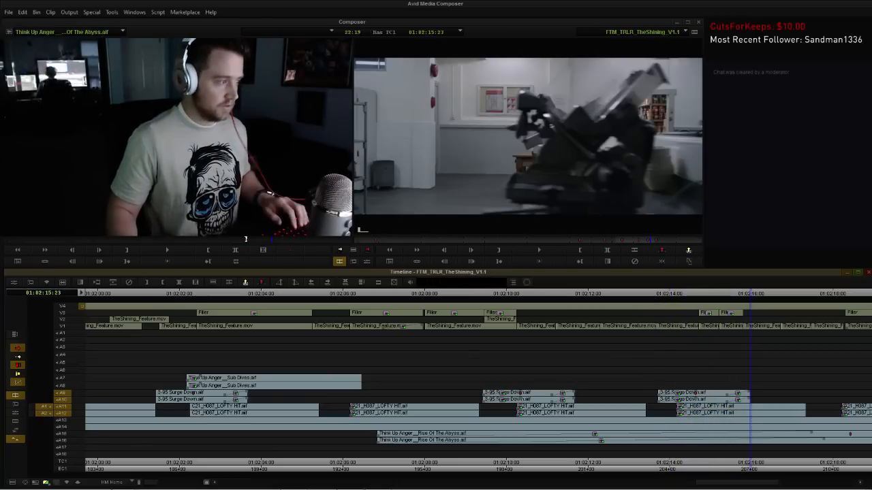
Slide the duplicated Surge Down about half a second earlier, nudge it three frames later, and audition it into the hit.
{"action": "left_click_drag", "start_coordinate": [695, 394], "coordinate": [673, 393]}
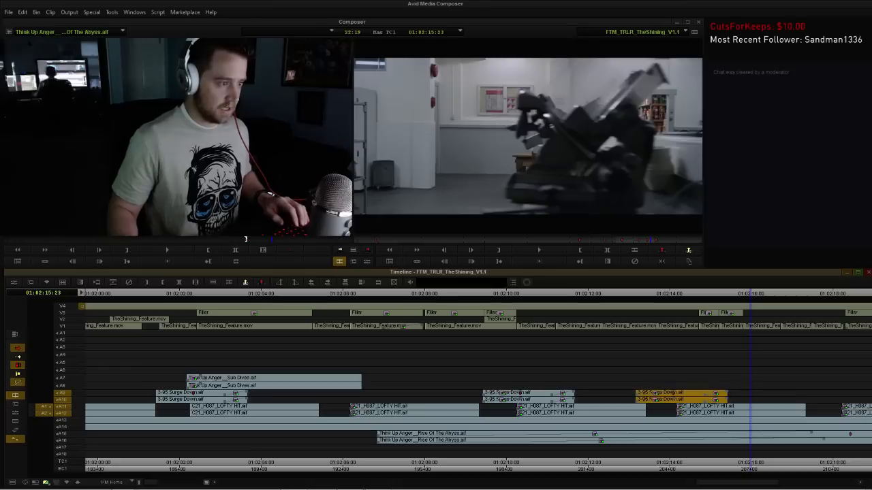
{"action": "key", "text": "period"}
{"action": "key", "text": "period"}
{"action": "key", "text": "period"}
{"action": "left_click", "coordinate": [615, 294]}
{"action": "key", "text": "space"}
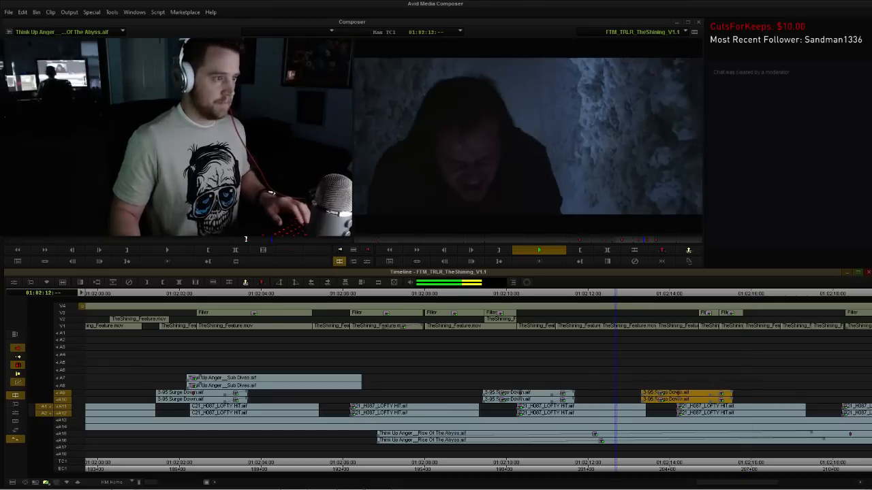
{"action": "key", "text": "space"}
Fine-tune the new Surge Down by nudging it one frame earlier and then three frames later, playing it after each change.
{"action": "key", "text": "comma"}
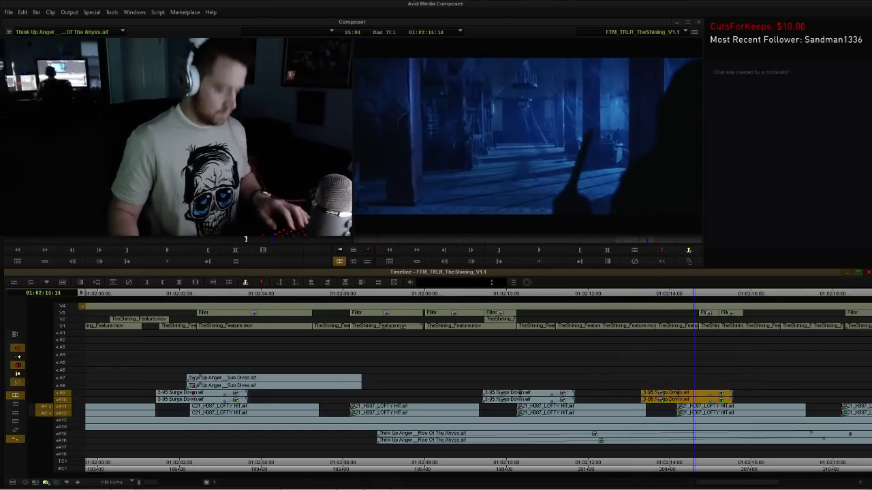
{"action": "key", "text": "space"}
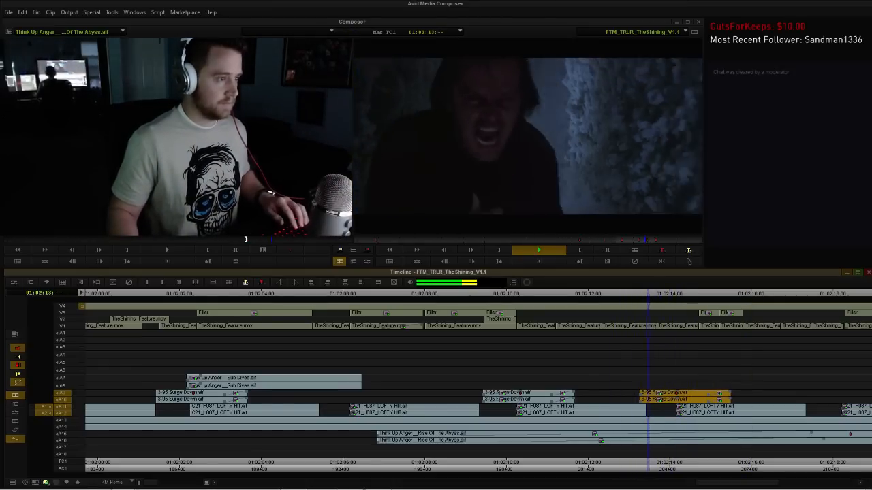
{"action": "key", "text": "space"}
{"action": "key", "text": "period"}
{"action": "key", "text": "period"}
{"action": "key", "text": "period"}
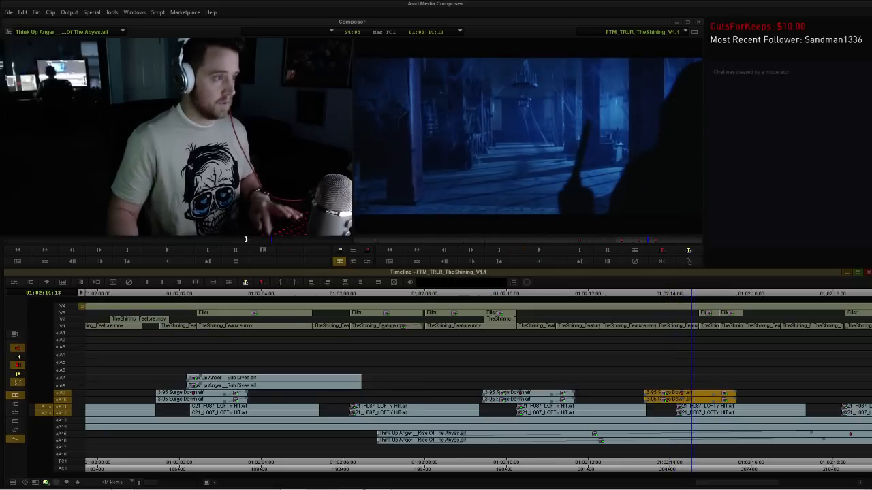
{"action": "key", "text": "space"}
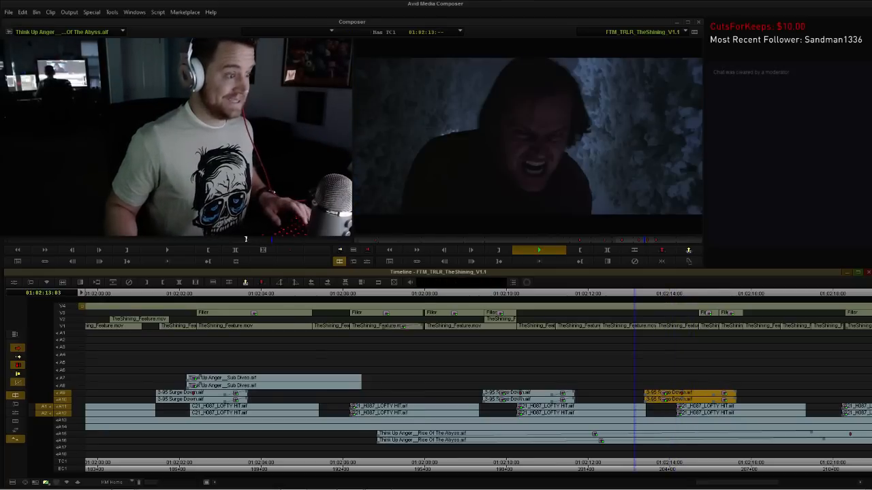
Nudge the LOFTY HIT at 01:02:14 on A11 and A12 one frame later and play on through the close-up shot.
{"action": "left_click", "coordinate": [741, 406]}
{"action": "left_click", "coordinate": [741, 413], "text": "shift"}
{"action": "key", "text": "period"}
{"action": "key", "text": "space"}
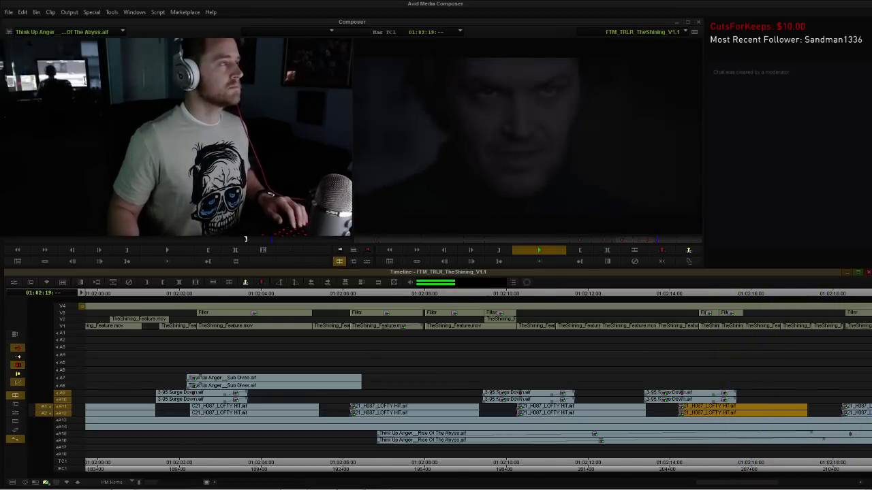
{"action": "key", "text": "space"}
Copy the C21_R024_ZIP RISE near 01:01:53 on A17 and A18 and go to 01:02:17:23 in the sequence.
{"action": "key", "text": "ctrl+slash"}
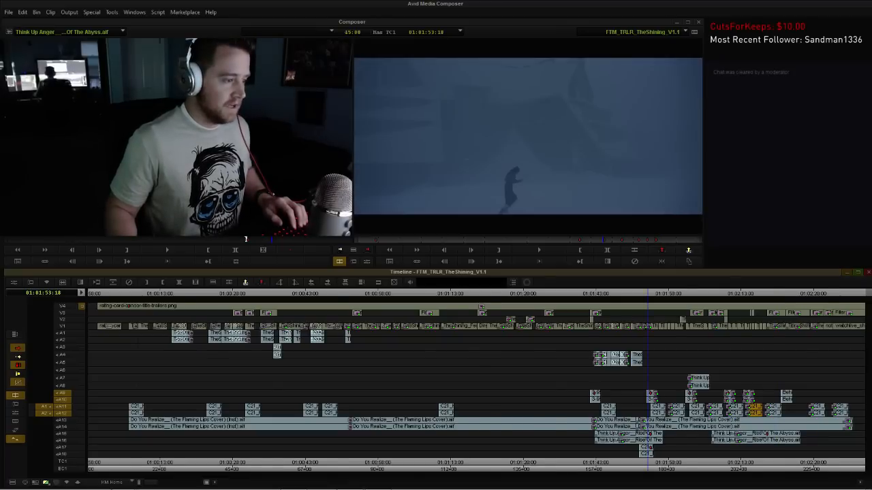
{"action": "key", "text": "ctrl+slash"}
{"action": "left_click", "coordinate": [465, 447]}
{"action": "left_click", "coordinate": [466, 454], "text": "shift"}
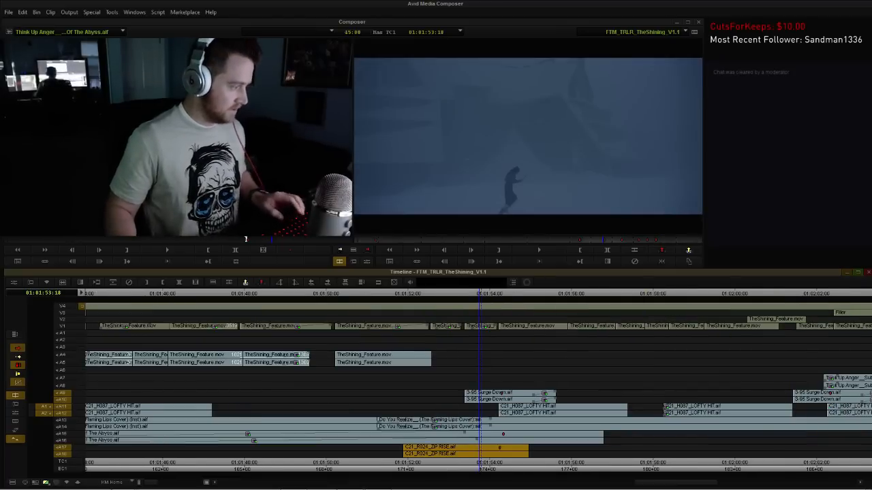
{"action": "key", "text": "ctrl+slash"}
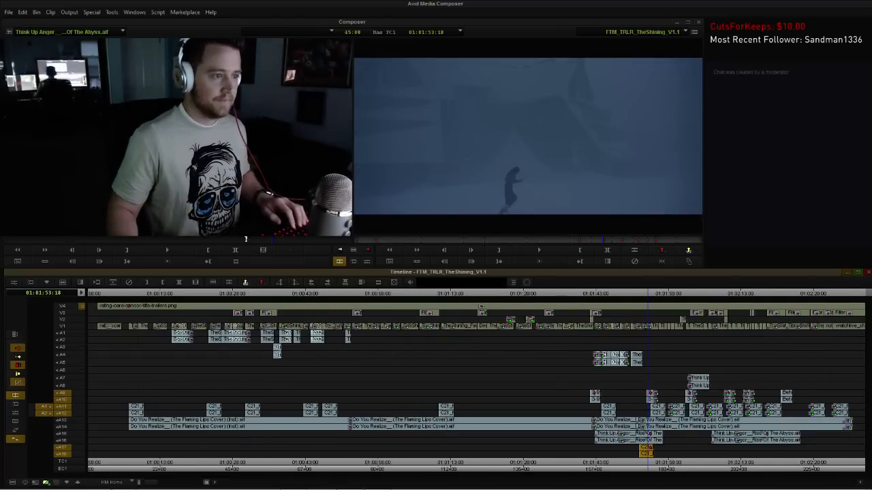
{"action": "left_click", "coordinate": [762, 463]}
{"action": "key", "text": "ctrl+slash"}
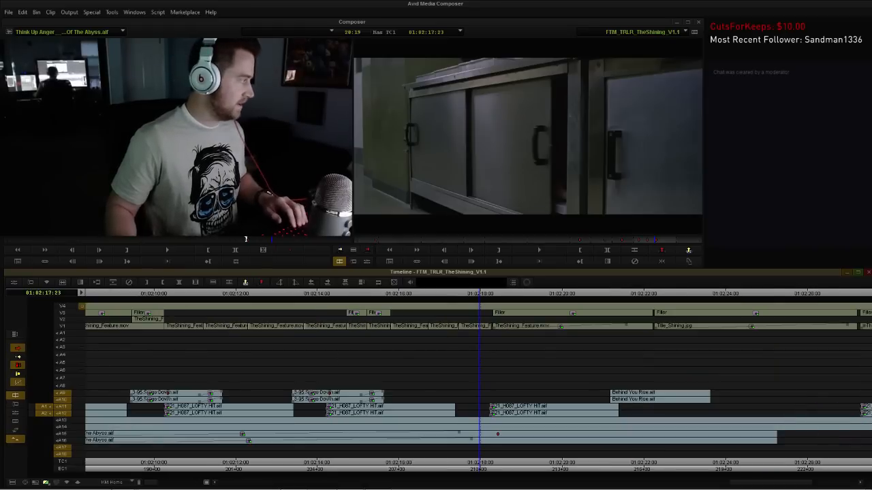
Deselect tracks A9 to A12, paste the ZIP RISE on A17 and A18, and move it earlier to start at about 01:02:16.
{"action": "left_click", "coordinate": [62, 413]}
{"action": "left_click", "coordinate": [62, 407]}
{"action": "left_click", "coordinate": [62, 400]}
{"action": "left_click", "coordinate": [62, 392]}
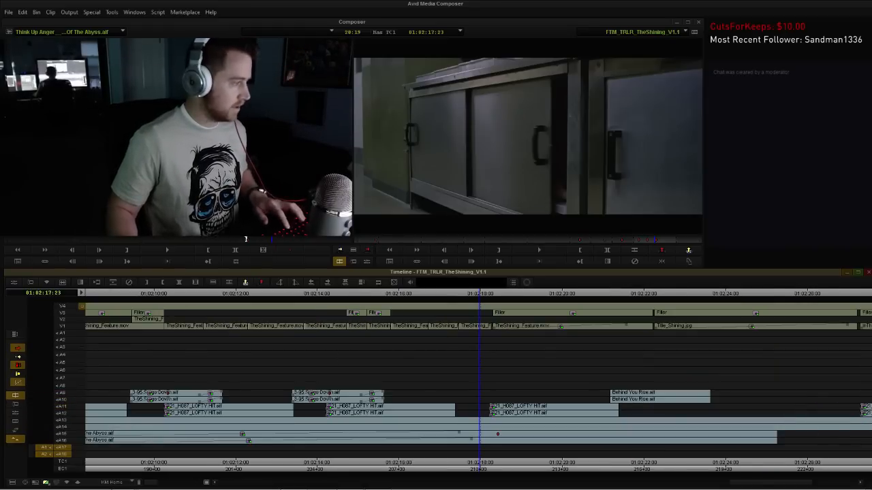
{"action": "key", "text": "b"}
{"action": "left_click", "coordinate": [542, 448]}
{"action": "left_click", "coordinate": [542, 454], "text": "shift"}
{"action": "left_click_drag", "start_coordinate": [542, 454], "coordinate": [466, 448]}
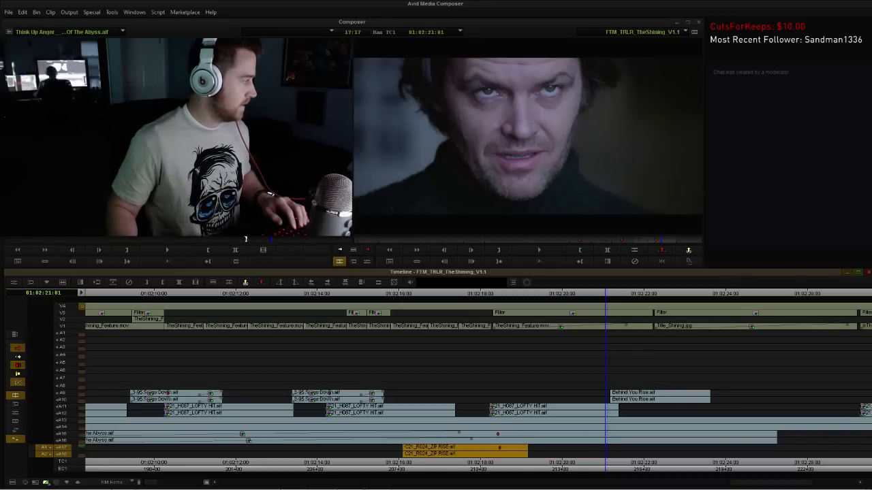
Audition the ZIP RISE on A17 and A18 against the fade-in of the close-up and nudge it one frame earlier.
{"action": "key", "text": "space"}
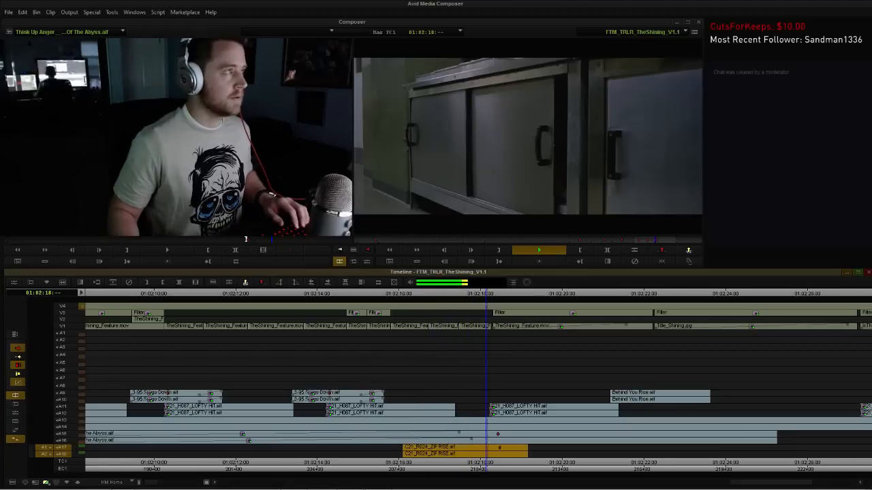
{"action": "key", "text": "space"}
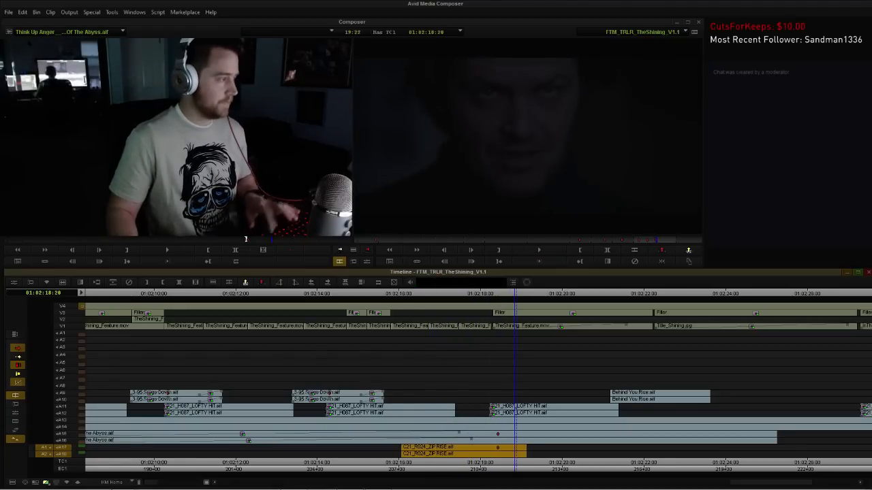
{"action": "key", "text": "comma"}
{"action": "key", "text": "space"}
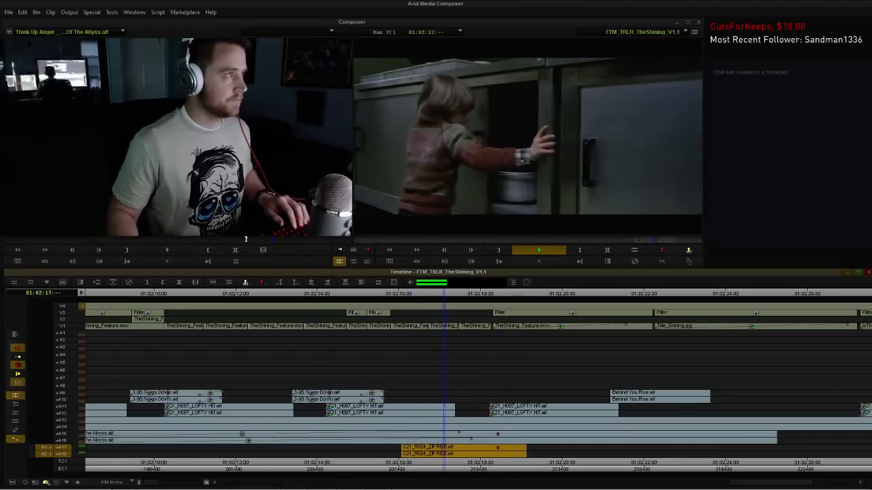
{"action": "key", "text": "space"}
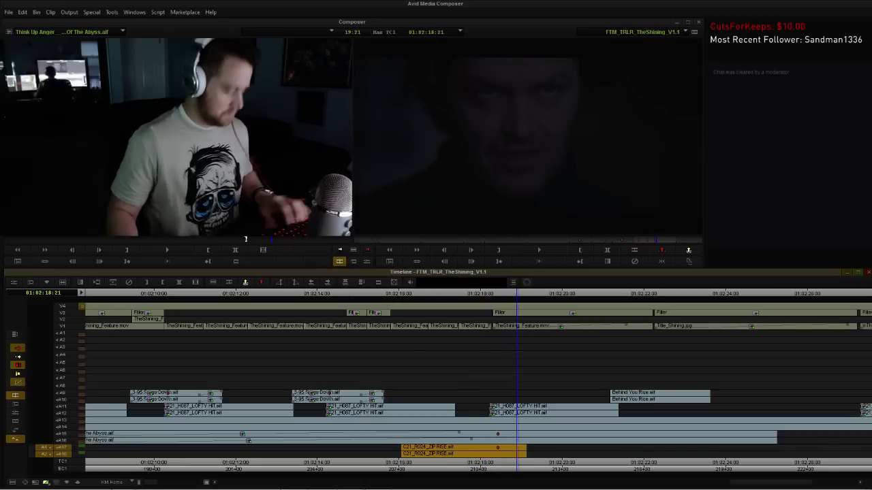
Nudge the ZIP RISE another two frames earlier and play it through the cut to the close-up.
{"action": "key", "text": "comma"}
{"action": "key", "text": "comma"}
{"action": "left_click", "coordinate": [384, 462]}
{"action": "key", "text": "space"}
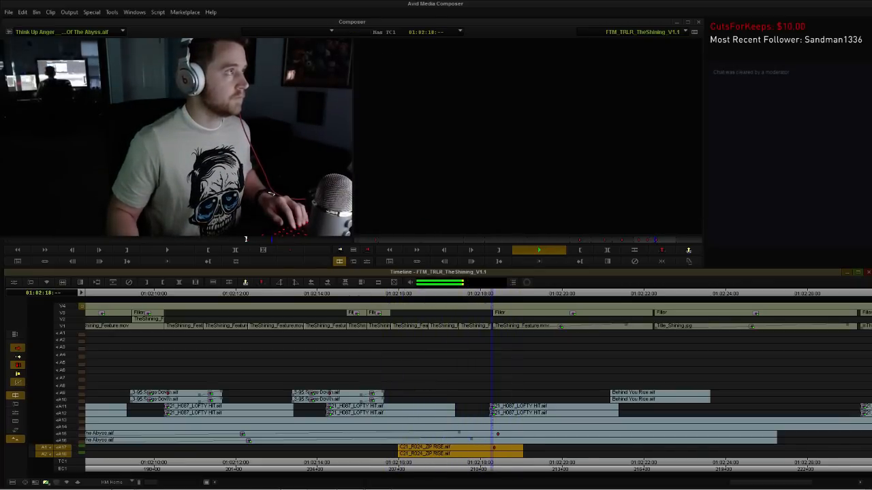
{"action": "key", "text": "space"}
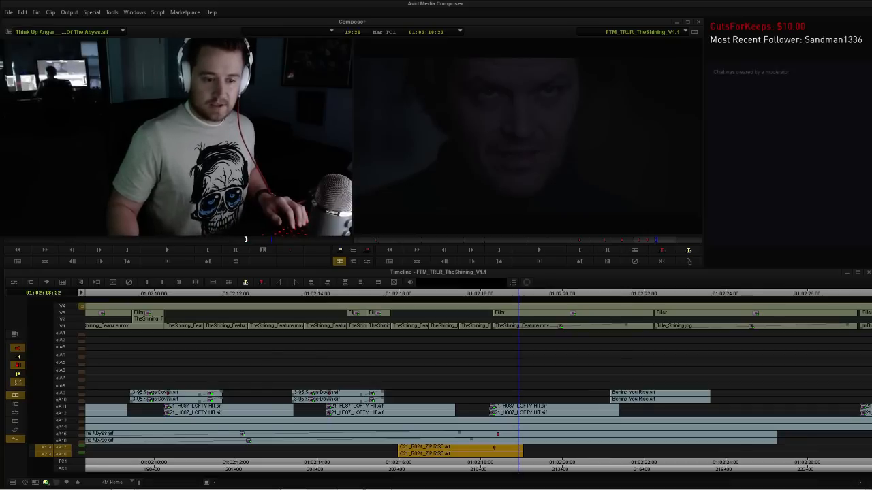
Deselect the ZIP RISE, turn off the solo on A17 and A18, and play the full mix from about 01:02:09.
{"action": "key", "text": "ctrl+shift+a"}
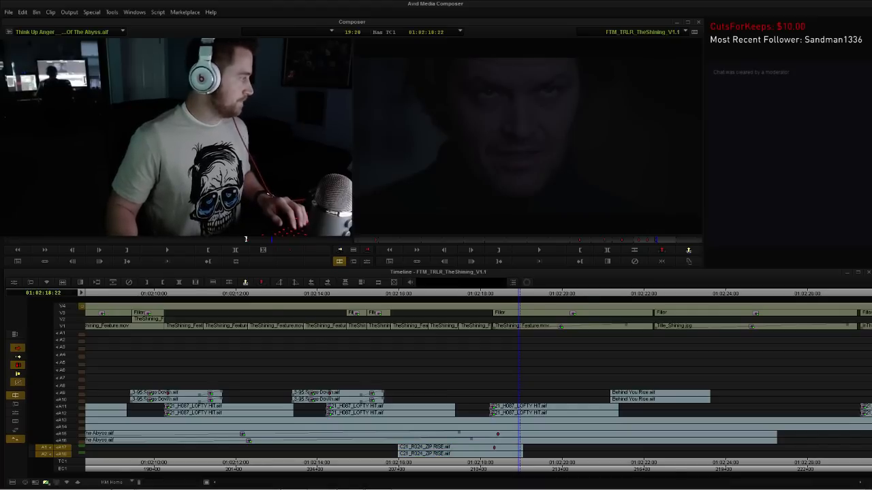
{"action": "key", "text": "ctrl+0"}
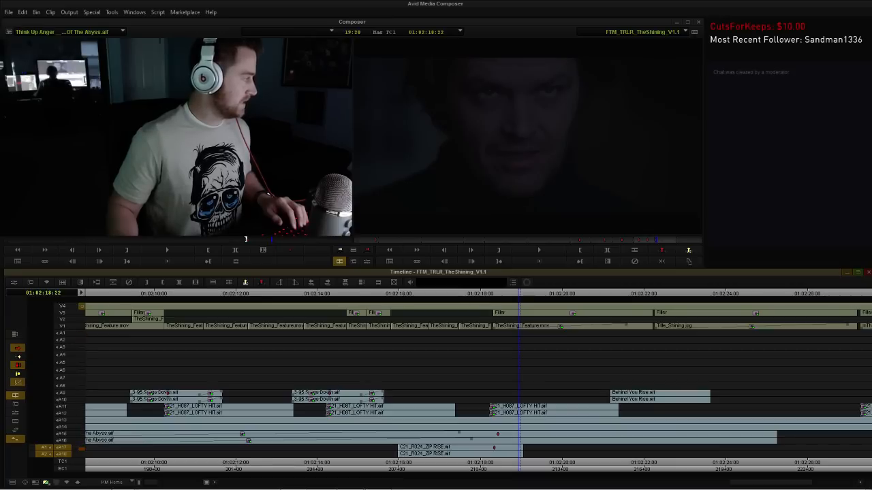
{"action": "left_click", "coordinate": [117, 293]}
{"action": "key", "text": "space"}
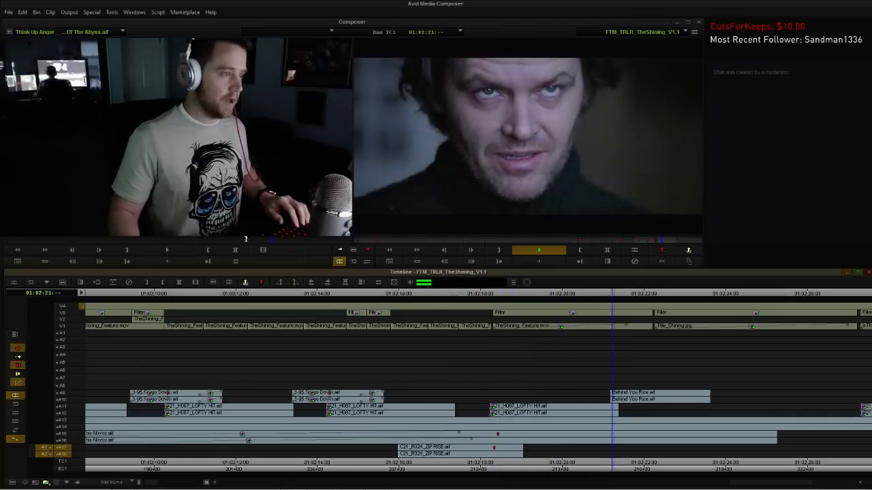
{"action": "key", "text": "space"}
Show the whole sequence and review the full sound mix by playing from 01:01:41:02.
{"action": "key", "text": "ctrl+/"}
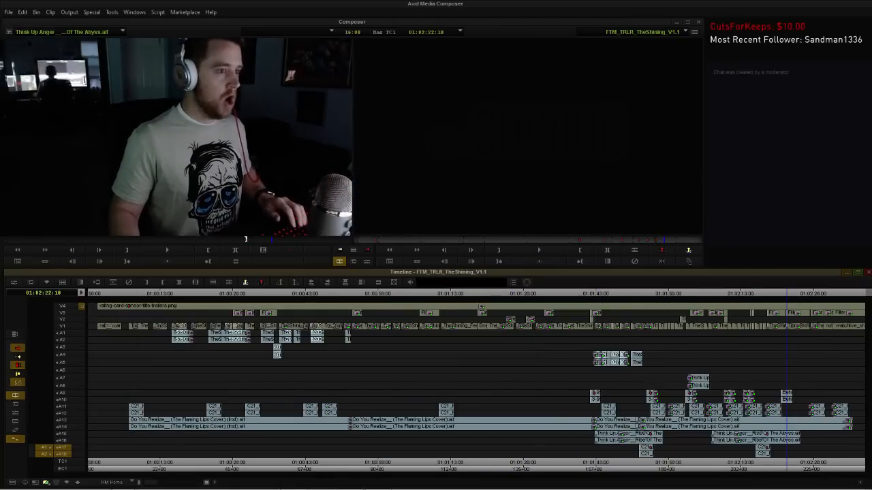
{"action": "key", "text": "Right"}
{"action": "key", "text": "Right"}
{"action": "key", "text": "Right"}
{"action": "key", "text": "Right"}
{"action": "key", "text": "Right"}
{"action": "key", "text": "Right"}
{"action": "key", "text": "Right"}
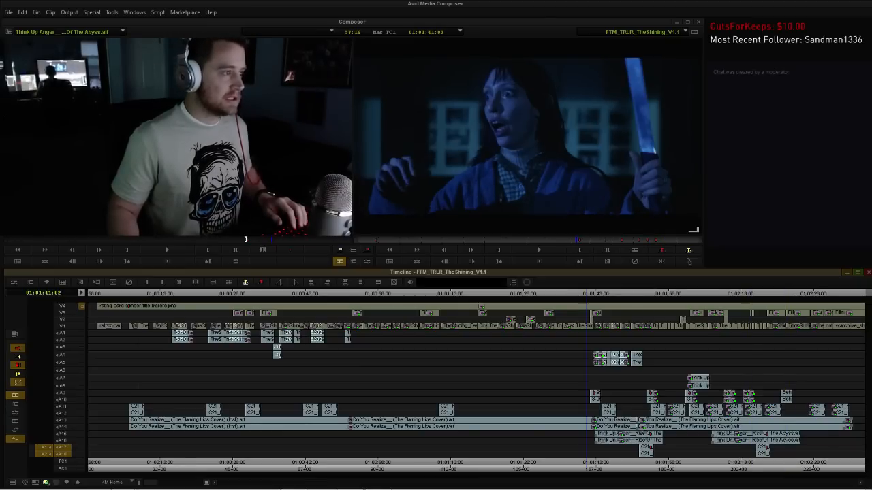
{"action": "key", "text": "space"}
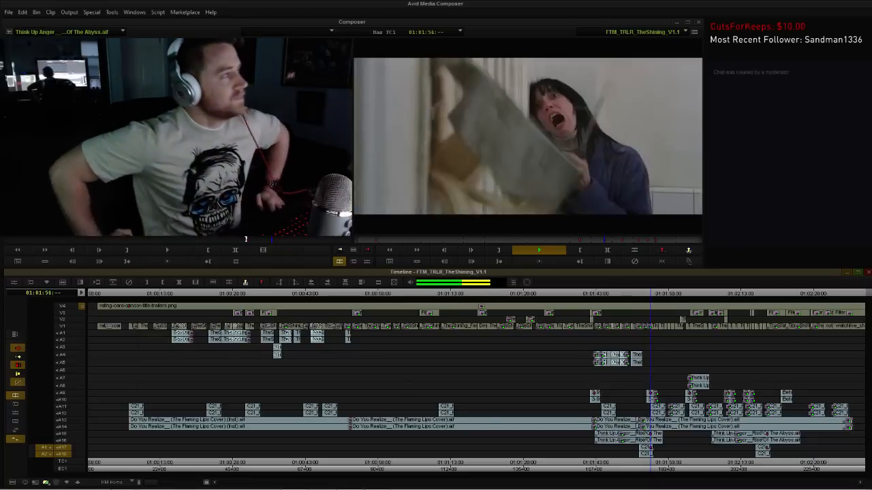
Park at the end of the dialogue clip at 01:01:52:12 and switch the active and patched audio tracks to A7 and A8.
{"action": "key", "text": "space"}
{"action": "key", "text": "h"}
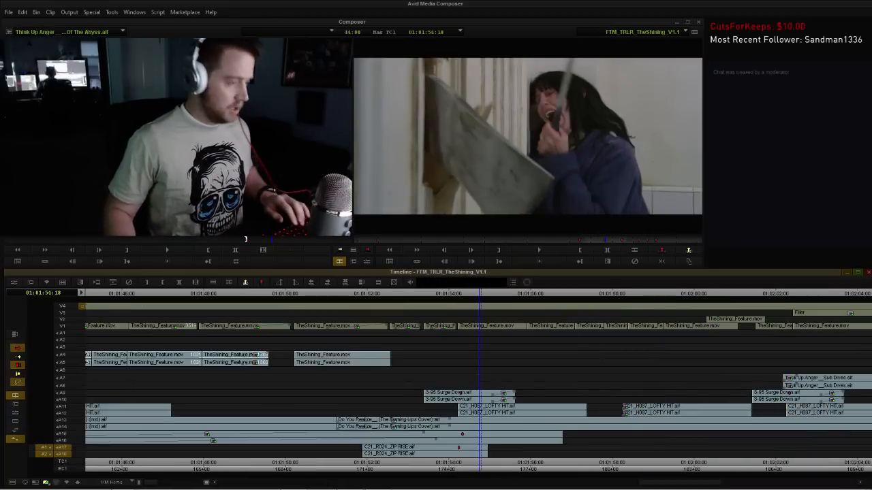
{"action": "left_click", "coordinate": [522, 413]}
{"action": "left_click", "coordinate": [521, 406], "text": "shift"}
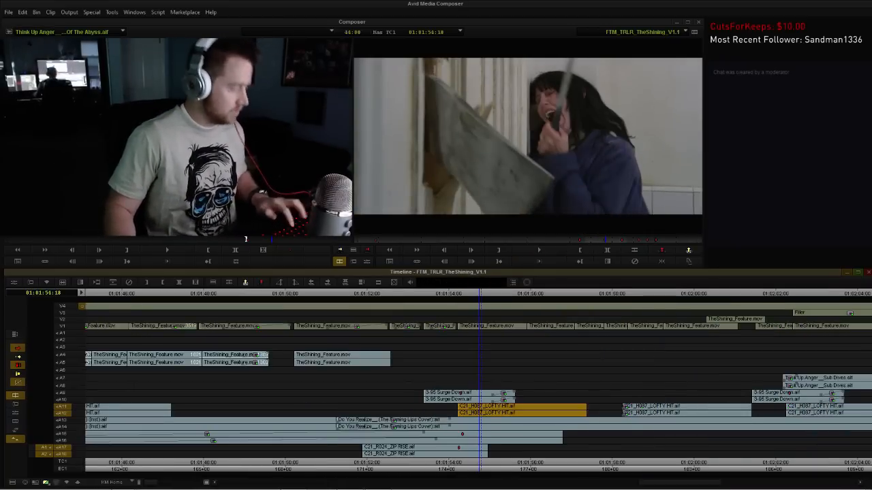
{"action": "mouse_move", "coordinate": [398, 462]}
{"action": "left_mouse_down"}
{"action": "mouse_move", "coordinate": [374, 462]}
{"action": "mouse_move", "coordinate": [389, 462]}
{"action": "left_mouse_up"}
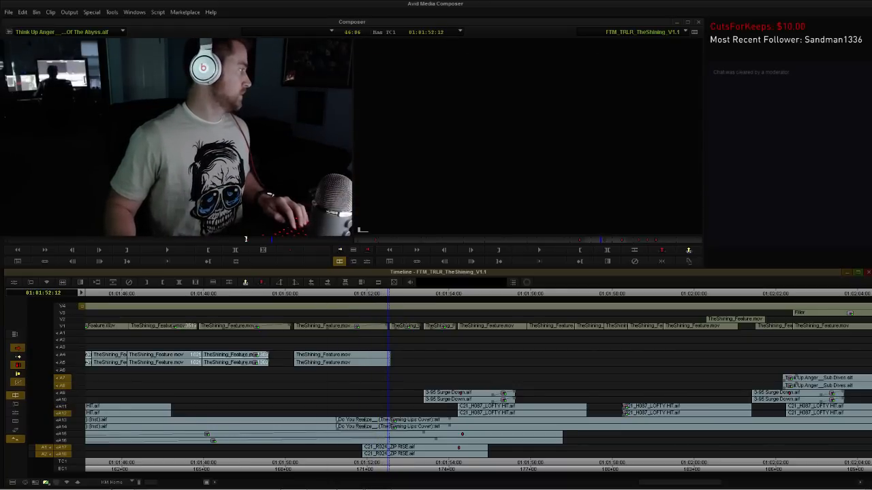
{"action": "left_click", "coordinate": [62, 455]}
{"action": "left_click", "coordinate": [62, 448]}
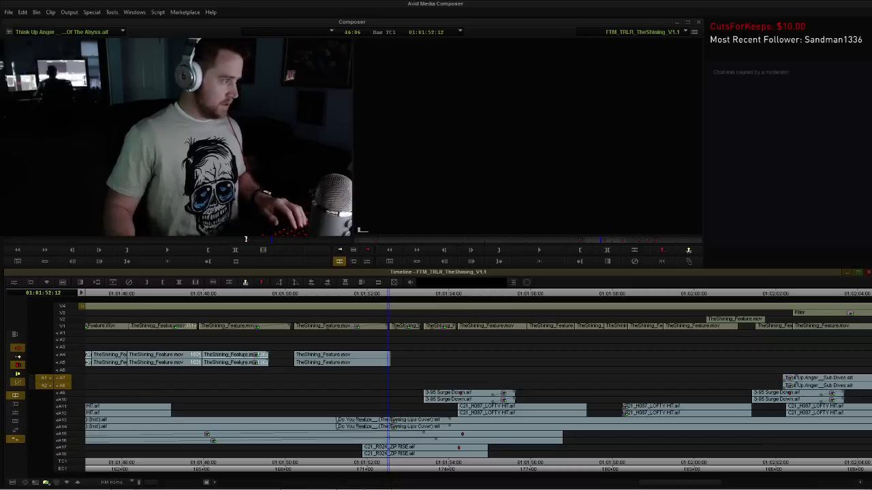
Copy the LOFTY HIT from A11 and A12 onto A7 and A8 at 01:01:52:12 and play it against the picture.
{"action": "left_click", "coordinate": [523, 406]}
{"action": "left_click", "coordinate": [522, 413], "text": "shift"}
{"action": "left_click", "coordinate": [252, 463]}
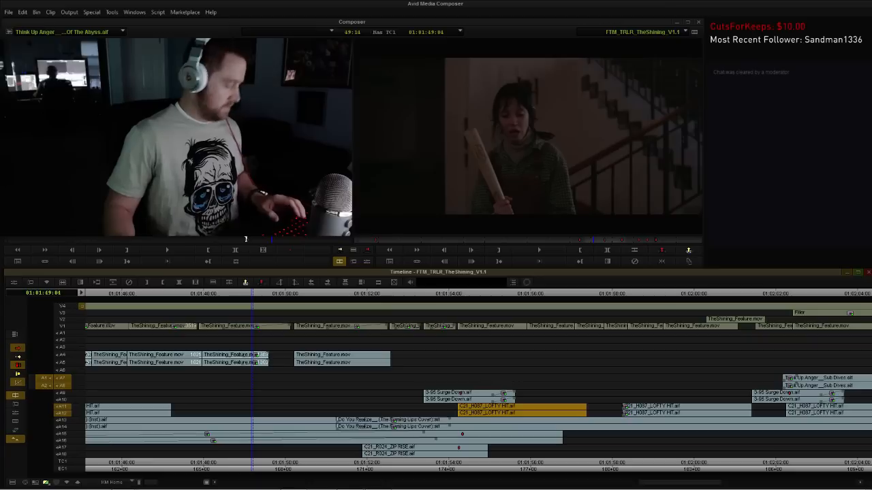
{"action": "key", "text": "ctrl+v"}
{"action": "left_click", "coordinate": [301, 414]}
{"action": "left_click", "coordinate": [301, 407], "text": "shift"}
{"action": "left_click_drag", "start_coordinate": [302, 407], "coordinate": [439, 379]}
{"action": "key", "text": "space"}
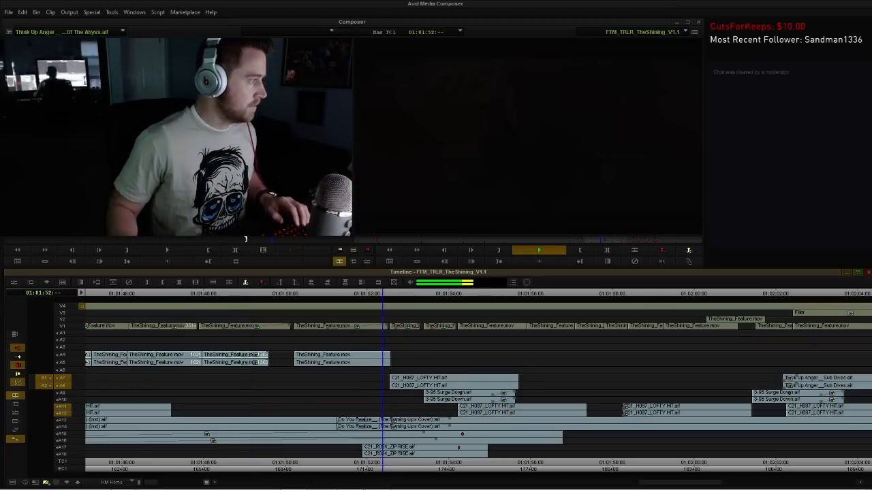
{"action": "key", "text": "space"}
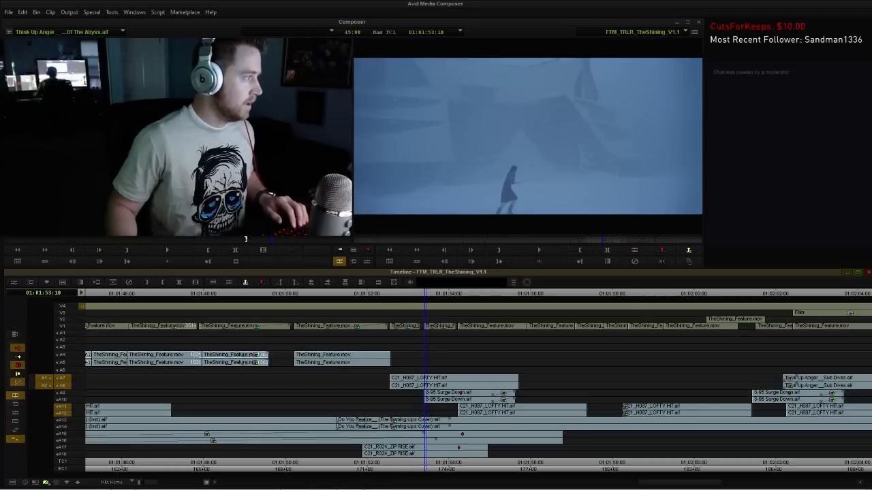
Place another copy of the A7 and A8 LOFTY HIT at the next cut, 01:01:53:10, and play through it.
{"action": "left_click", "coordinate": [439, 386]}
{"action": "left_click", "coordinate": [439, 379], "text": "shift"}
{"action": "key", "text": "ctrl+v"}
{"action": "left_click", "coordinate": [382, 463]}
{"action": "key", "text": "space"}
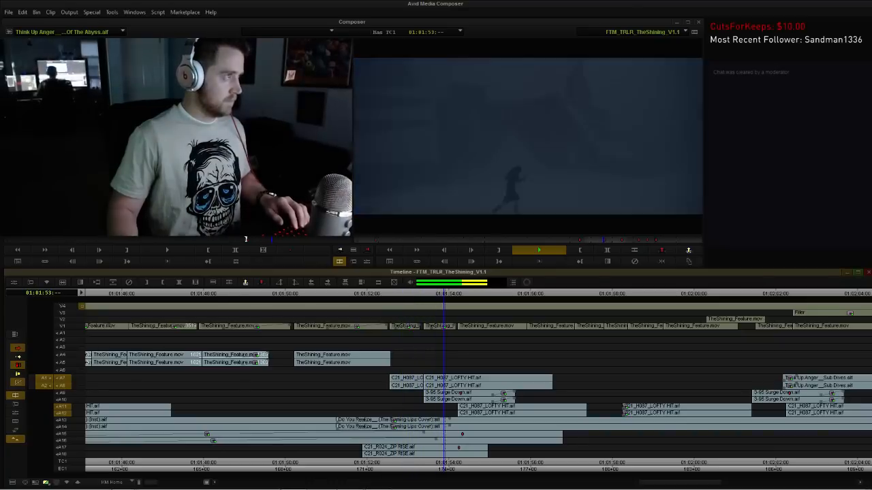
{"action": "key", "text": "space"}
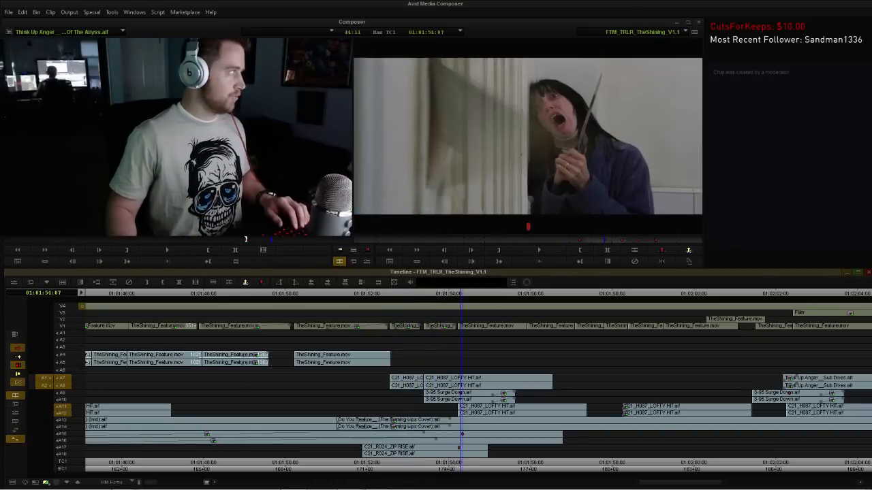
Review the mix from about 01:01:49 through the Shining title card, and show the whole sequence.
{"action": "left_click", "coordinate": [237, 463]}
{"action": "key", "text": "space"}
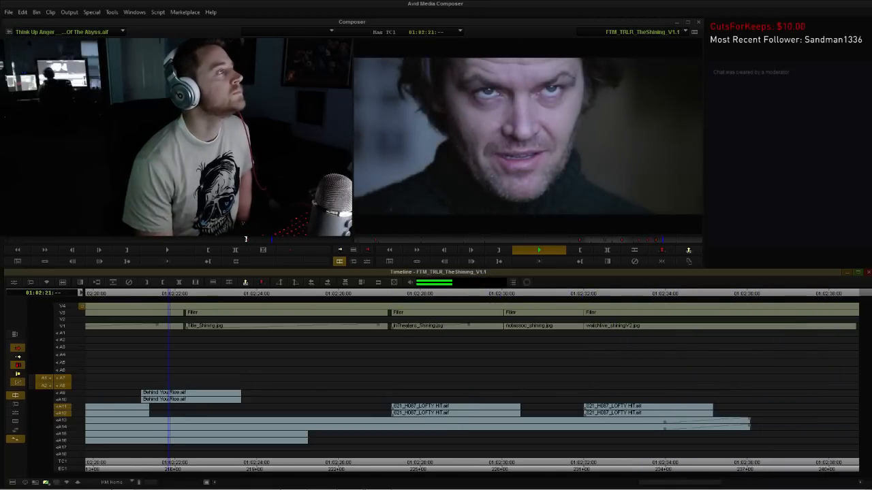
{"action": "key", "text": "space"}
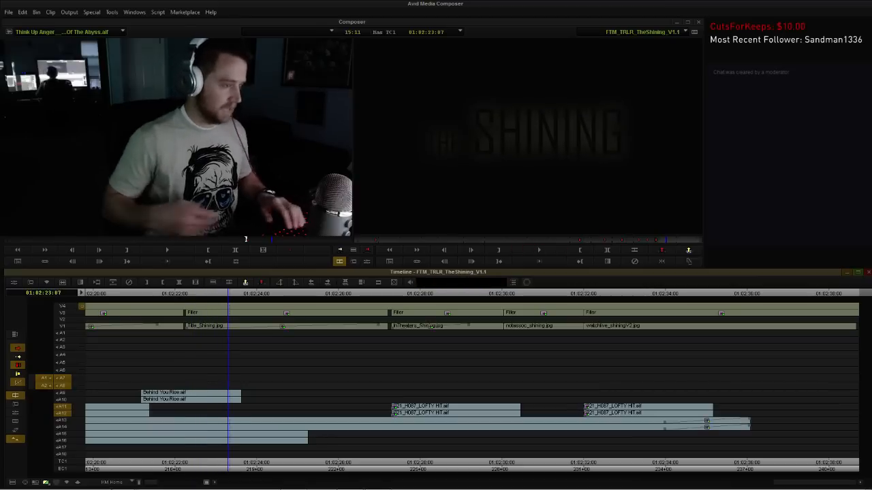
{"action": "key", "text": "ctrl+slash"}
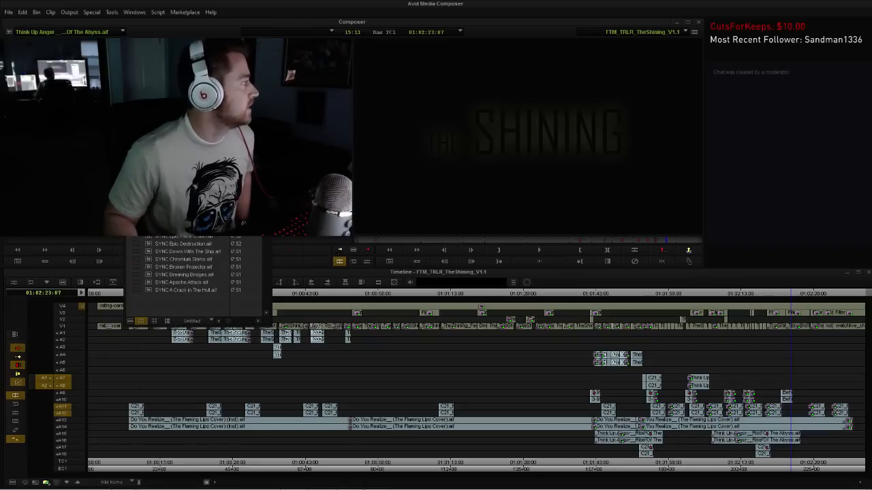
Widen the SYNC sound bins, examine the clips in SYNC The Heist - Weapons, and close the bins.
{"action": "left_click_drag", "start_coordinate": [271, 326], "coordinate": [318, 325]}
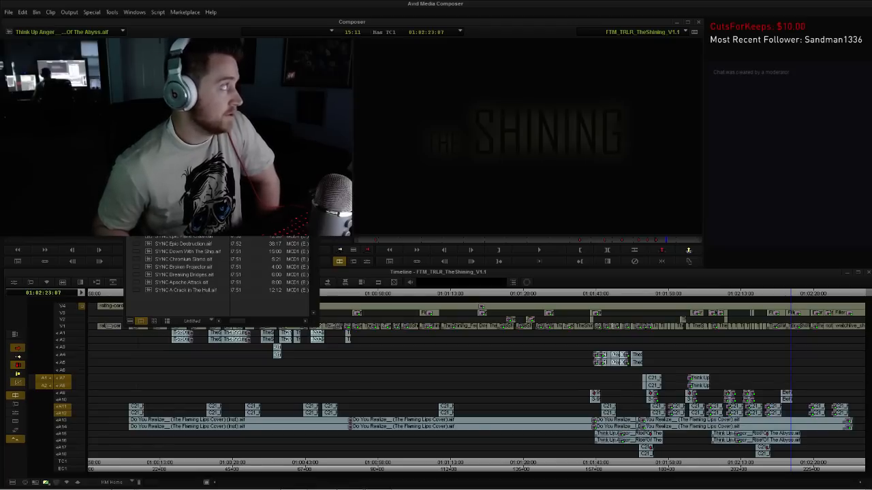
{"action": "left_click", "coordinate": [246, 239]}
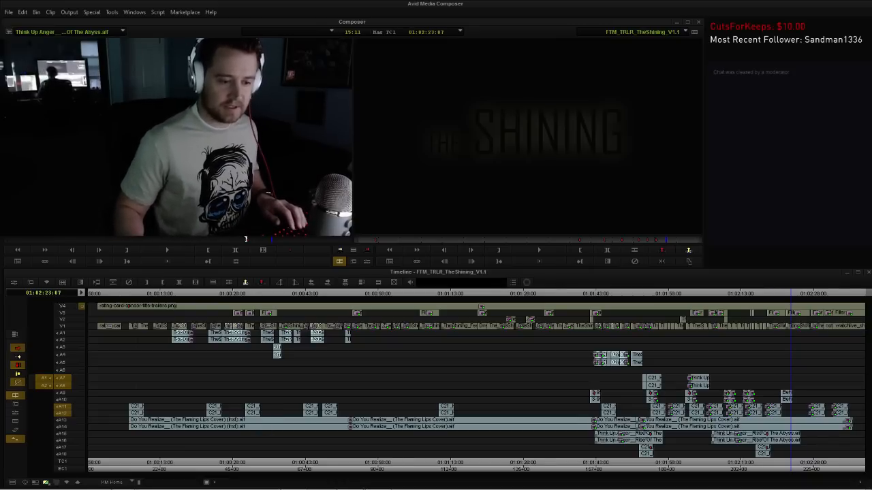
{"action": "left_click_drag", "start_coordinate": [272, 82], "coordinate": [447, 78]}
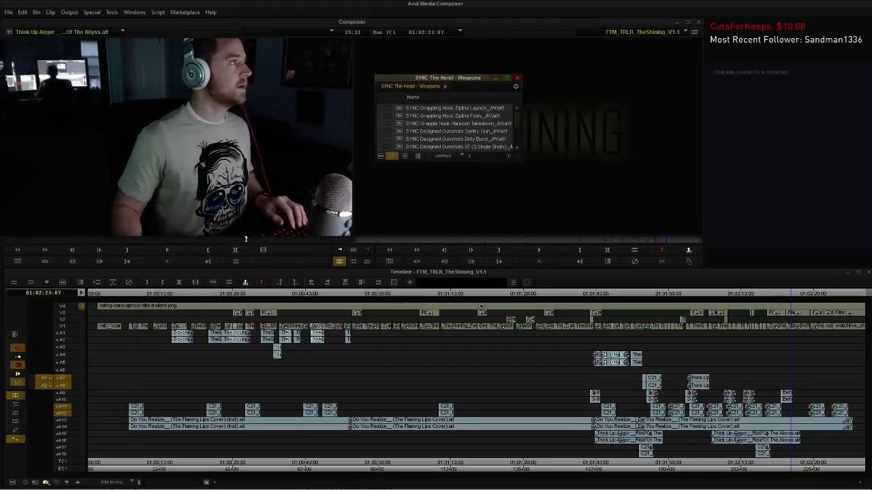
{"action": "left_click_drag", "start_coordinate": [522, 161], "coordinate": [621, 234]}
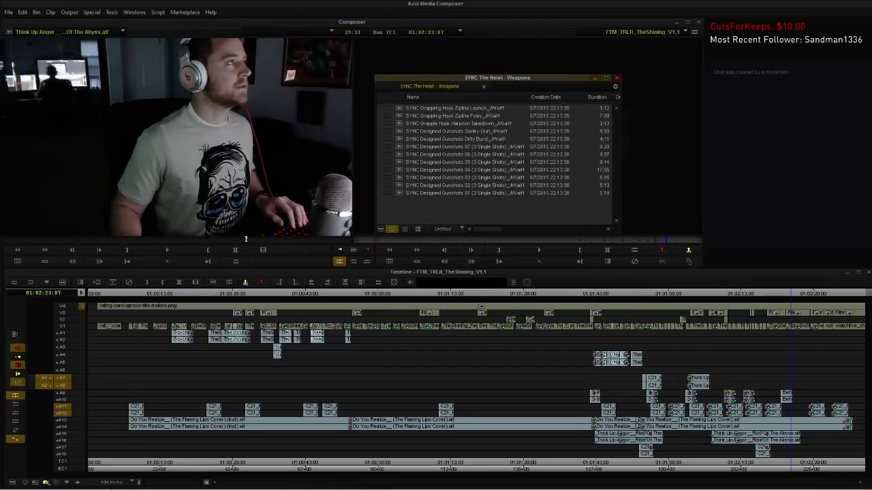
{"action": "key", "text": "ctrl+w"}
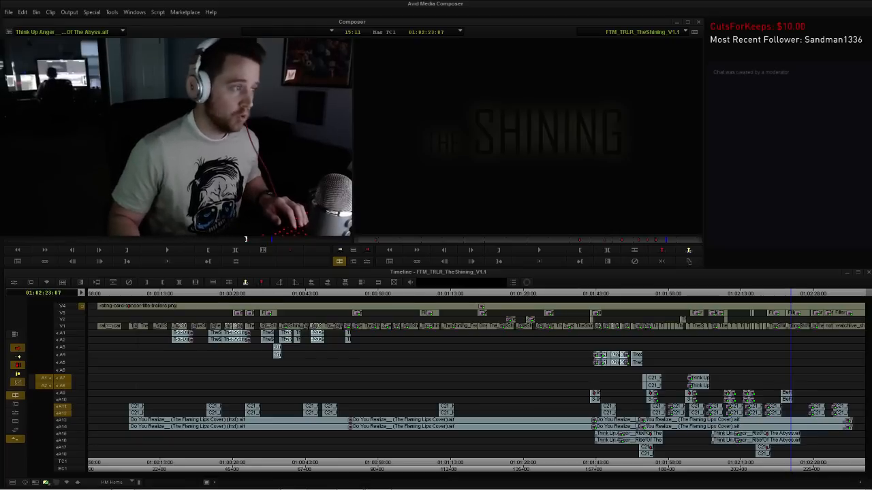
Spot-check the sequence at the twins hallway, the snow chase, the empty corridor and the opening rating card.
{"action": "left_click", "coordinate": [585, 293]}
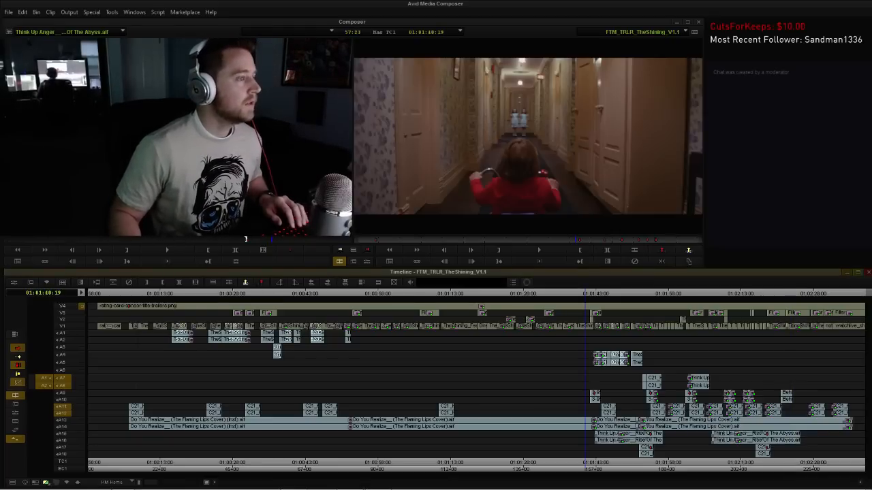
{"action": "key", "text": "space"}
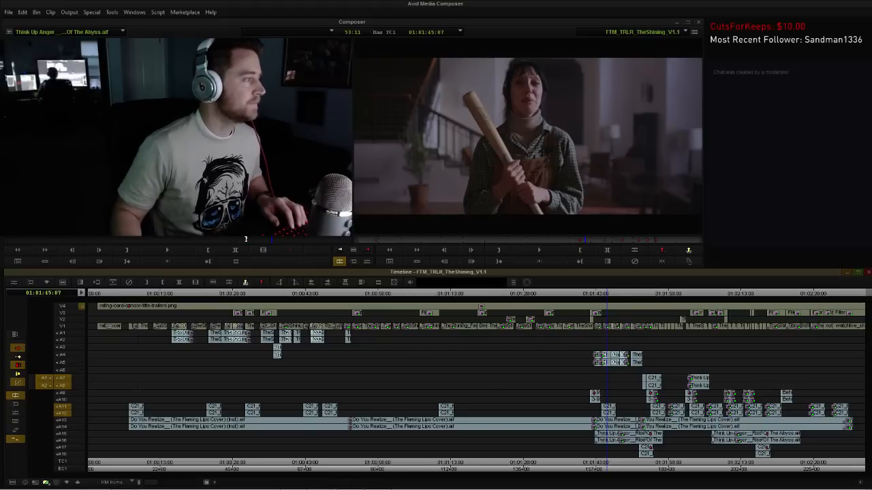
{"action": "left_click", "coordinate": [424, 293]}
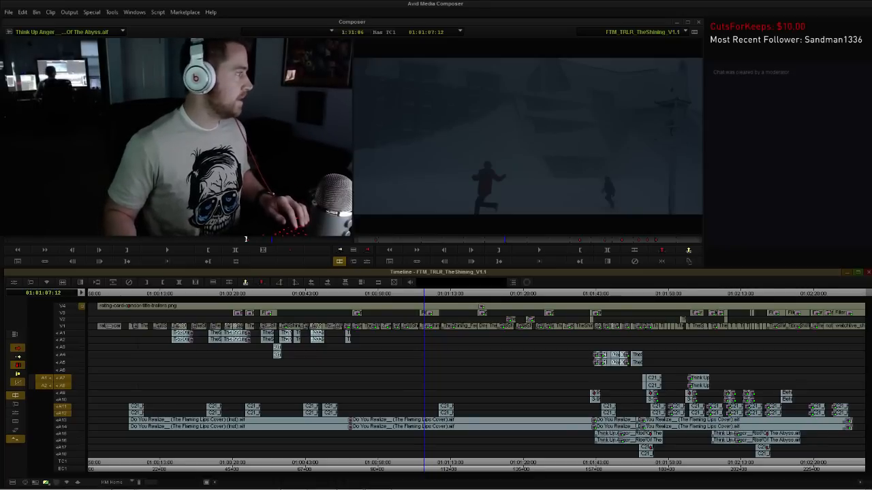
{"action": "left_click", "coordinate": [197, 294]}
{"action": "key", "text": "space"}
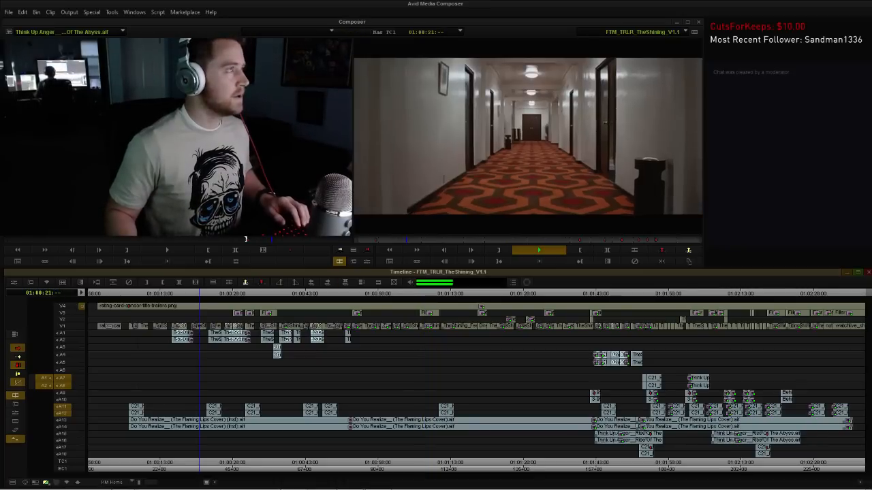
{"action": "key", "text": "space"}
{"action": "left_click", "coordinate": [114, 294]}
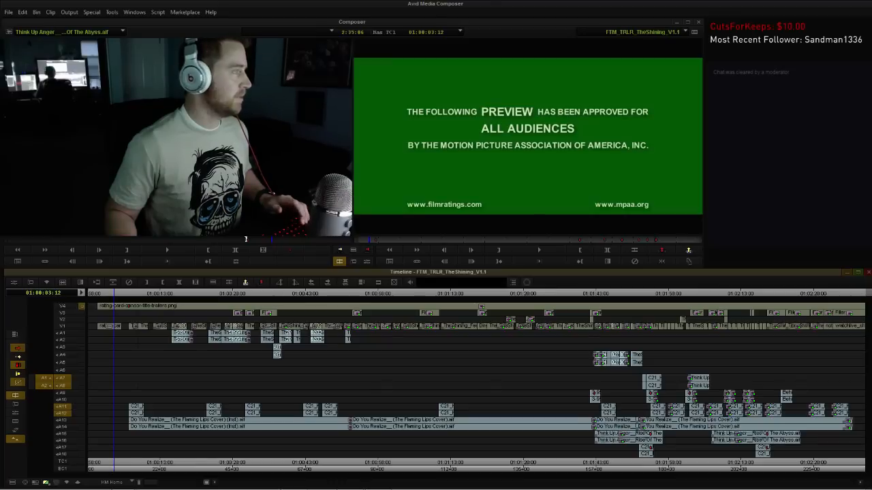
{"action": "key", "text": "space"}
{"action": "key", "text": "space"}
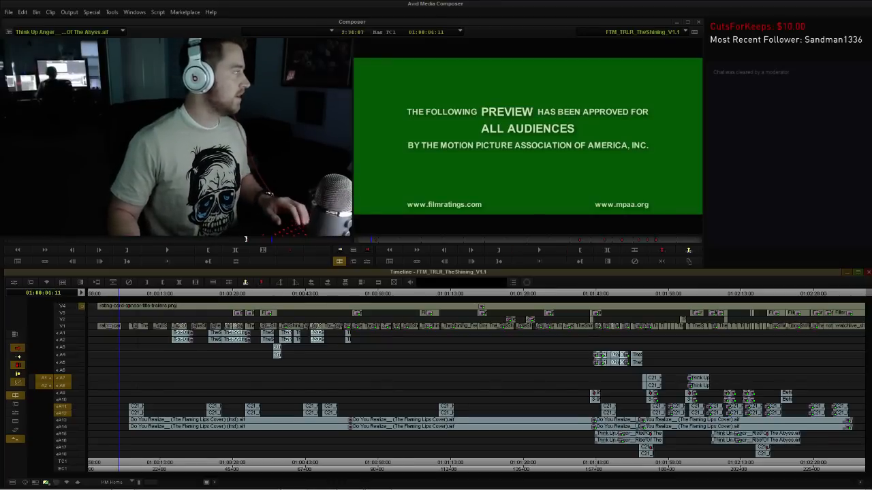
Review the opening mix from just before the mountain hotel shot through the job interview scene.
{"action": "left_click", "coordinate": [170, 293]}
{"action": "key", "text": "space"}
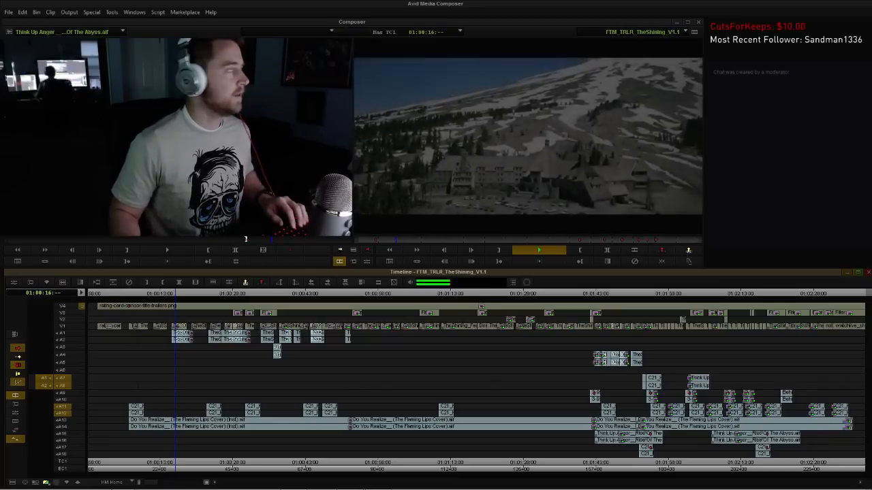
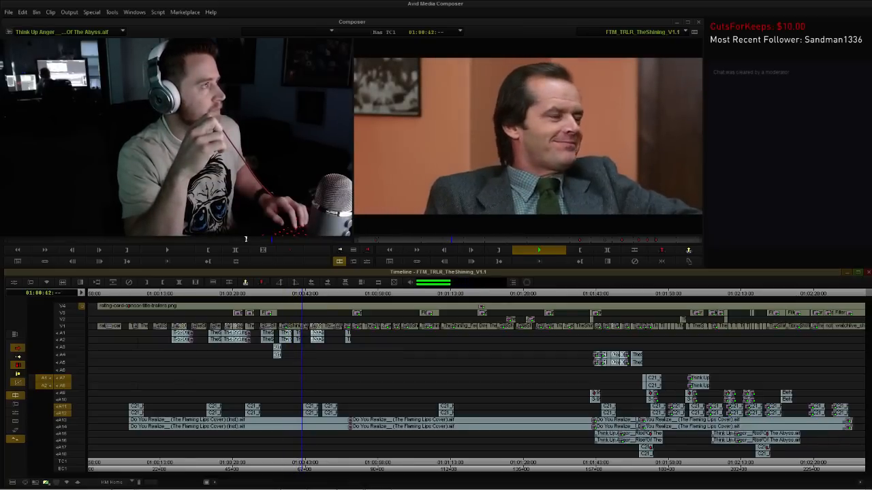
{"action": "key", "text": "space"}
Audition the interview dialogue between about 01:00:36 and 01:00:41, listening to the gap between the clips on A1 and A2.
{"action": "key", "text": "h"}
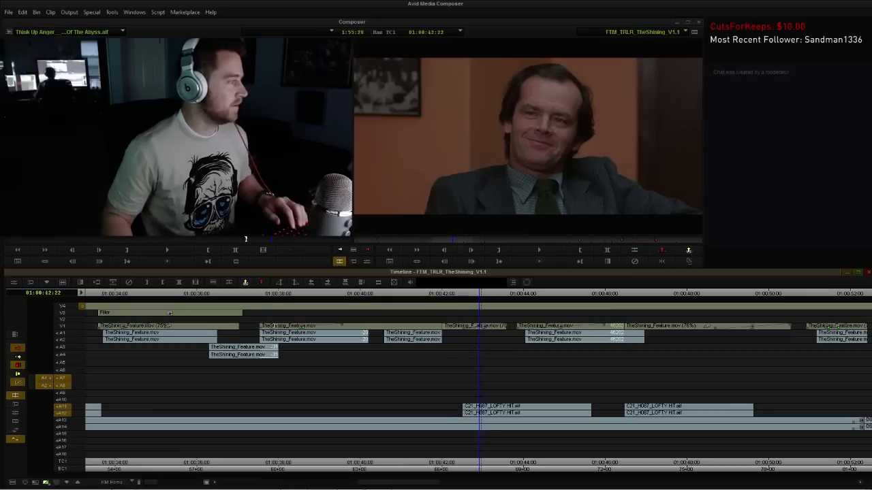
{"action": "left_click", "coordinate": [350, 294]}
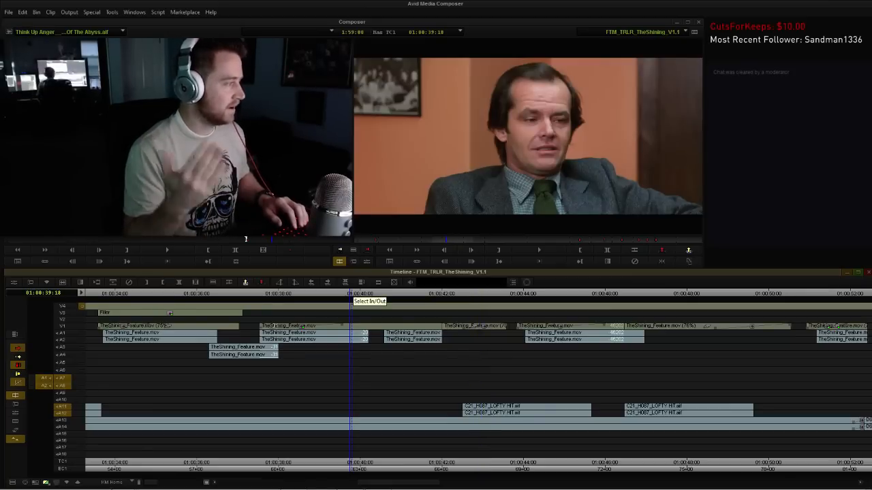
{"action": "key", "text": "space"}
{"action": "key", "text": "space"}
{"action": "left_click", "coordinate": [191, 294]}
{"action": "key", "text": "space"}
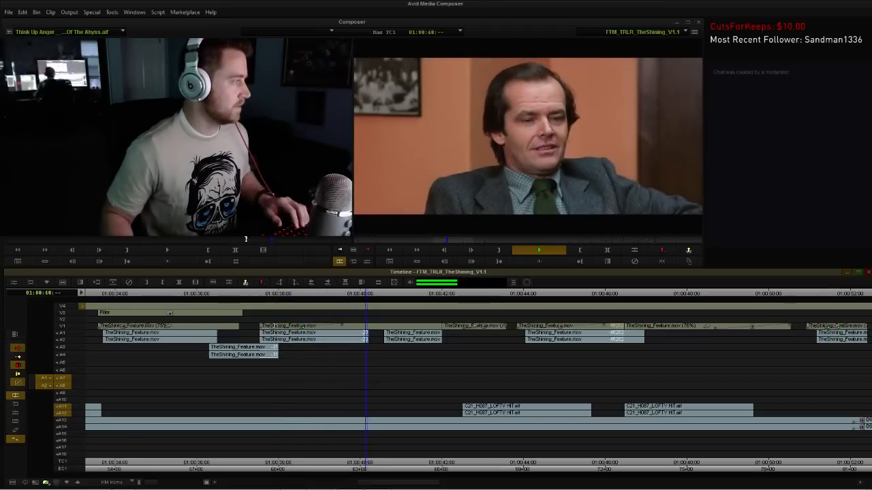
{"action": "key", "text": "space"}
{"action": "key", "text": "space"}
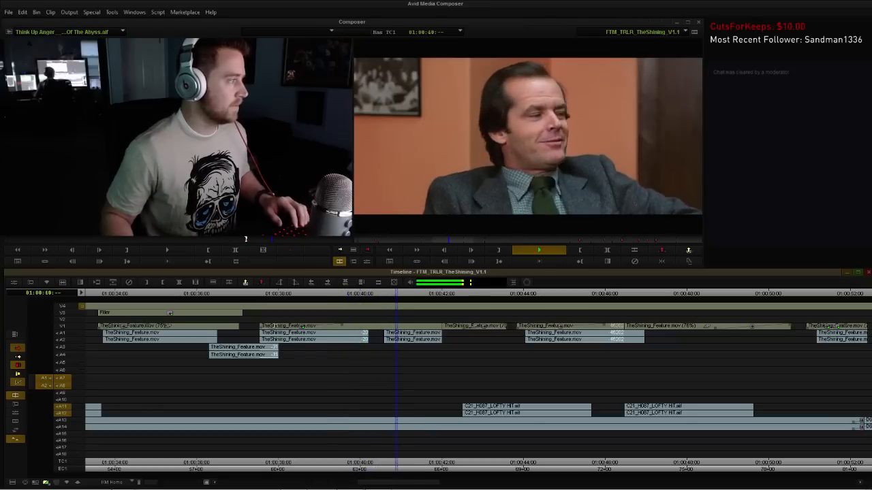
{"action": "key", "text": "space"}
Park on the interview dialogue at 01:00:39:13 and match-frame its A1 and A2 clip to load TheShining_Feature.mov as the source.
{"action": "left_click", "coordinate": [342, 354]}
{"action": "left_click", "coordinate": [342, 339]}
{"action": "left_click", "coordinate": [342, 333], "text": "shift"}
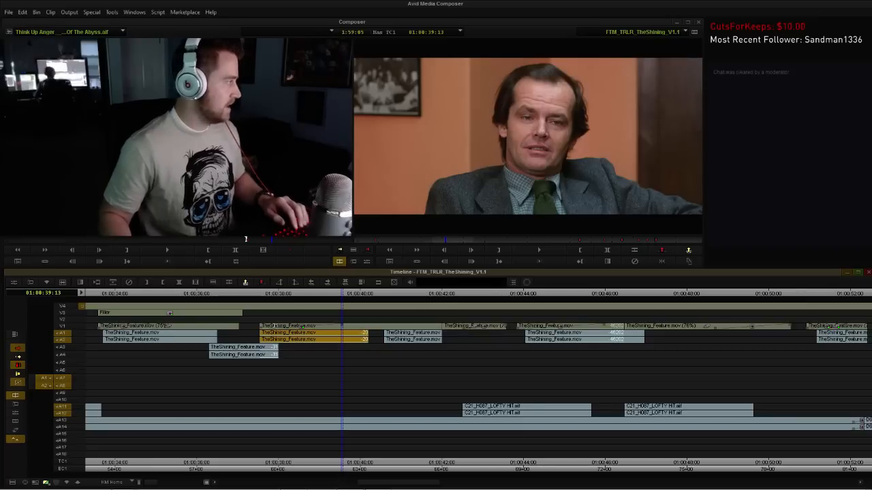
{"action": "key", "text": "7"}
{"action": "key", "text": "8"}
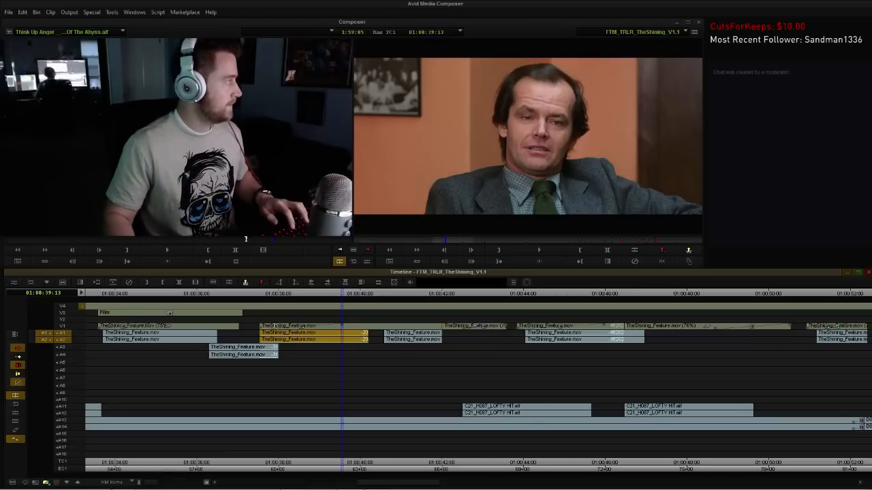
{"action": "key", "text": "n"}
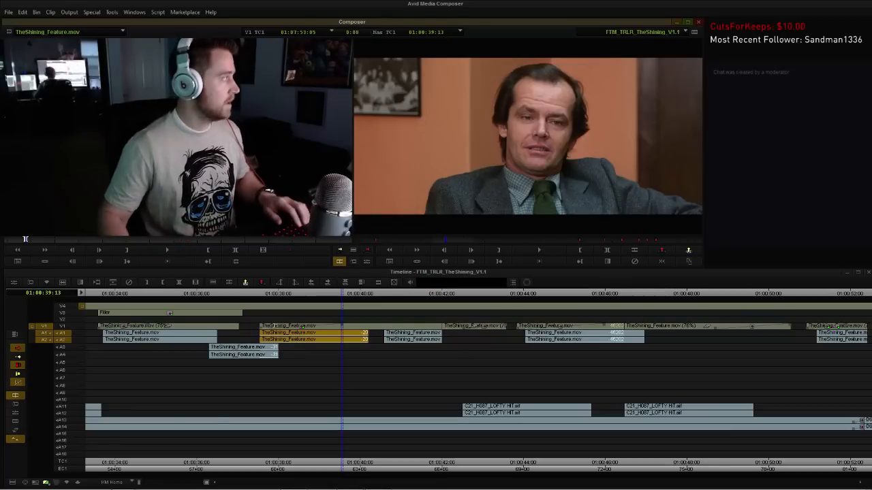
Patch the source audio to A3 and A4 and overwrite the short marked feature segment at 01:00:39:13.
{"action": "left_click", "coordinate": [62, 355]}
{"action": "left_click", "coordinate": [61, 347]}
{"action": "left_click", "coordinate": [62, 340]}
{"action": "left_click", "coordinate": [62, 333]}
{"action": "key", "text": "b"}
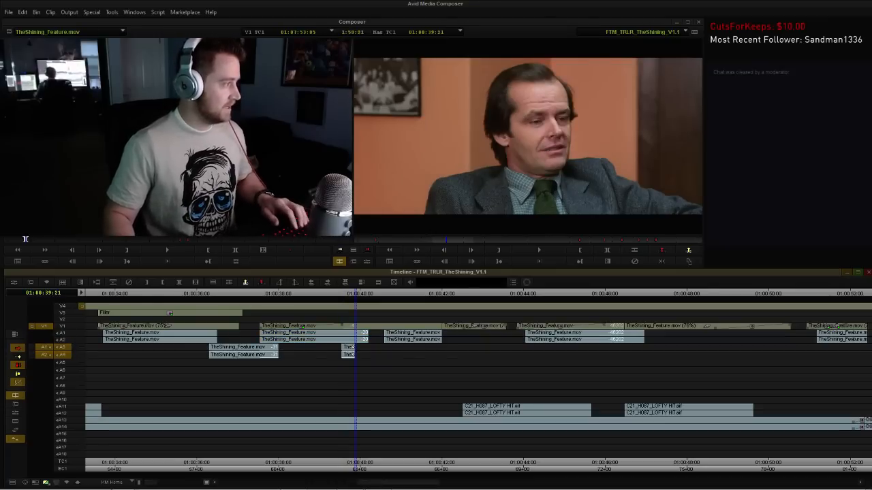
Move the short A3 and A4 feature clip into the dialogue gap before 01:00:40:15 and extend its head by one frame.
{"action": "left_click_drag", "start_coordinate": [348, 351], "coordinate": [378, 351]}
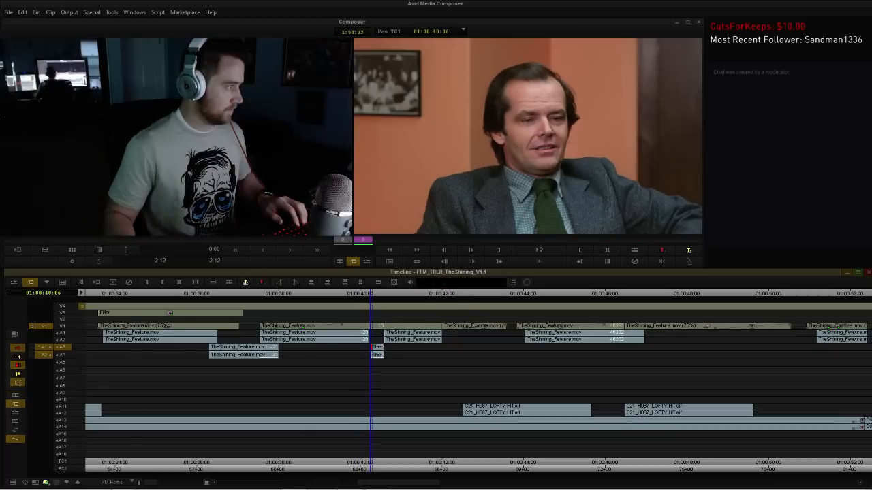
{"action": "key", "text": "comma"}
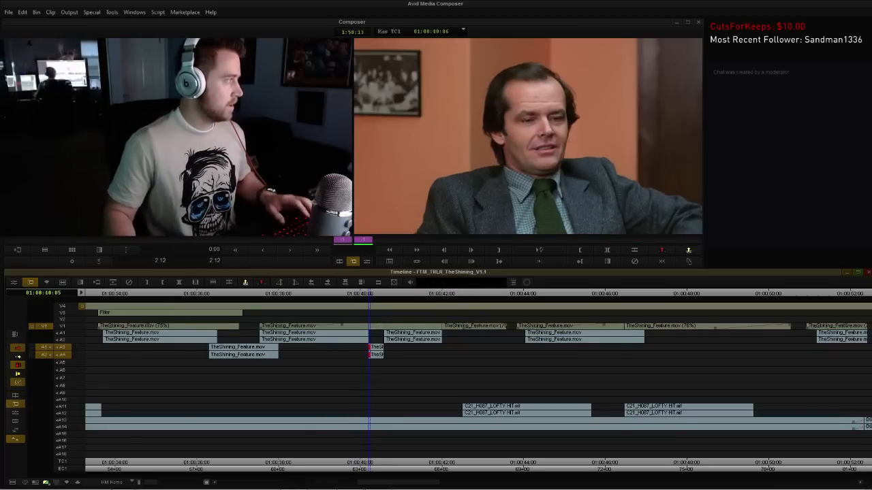
{"action": "left_click", "coordinate": [278, 294]}
Audition the interview dialogue across the filled gap on A3 and A4, from about 01:00:38 through 01:00:42.
{"action": "key", "text": "space"}
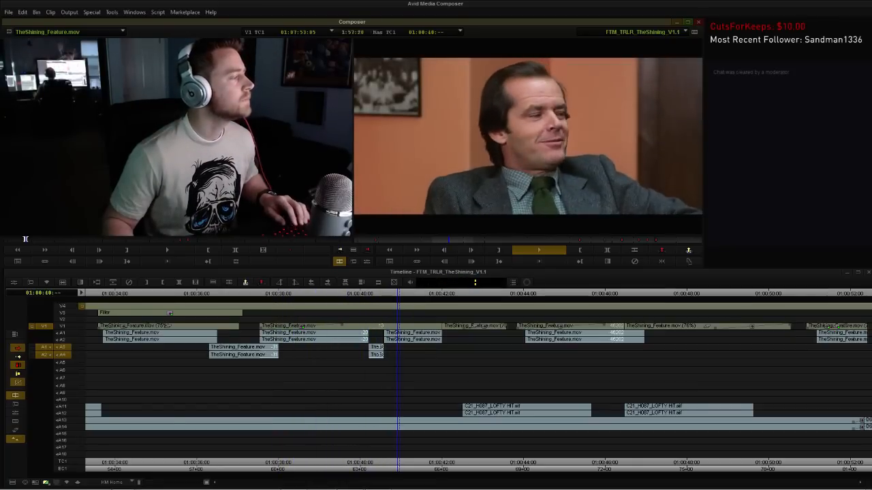
{"action": "key", "text": "space"}
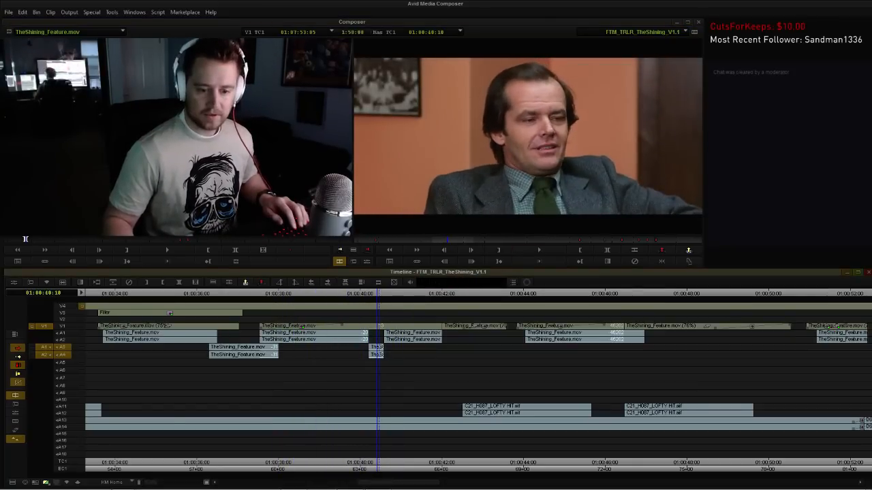
{"action": "key", "text": "l"}
{"action": "key", "text": "j"}
{"action": "key", "text": "l"}
{"action": "key", "text": "k"}
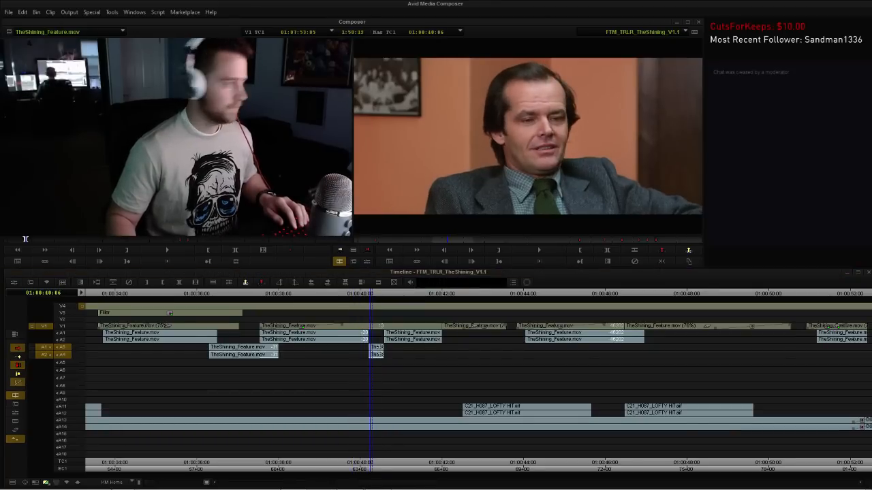
{"action": "key", "text": "space"}
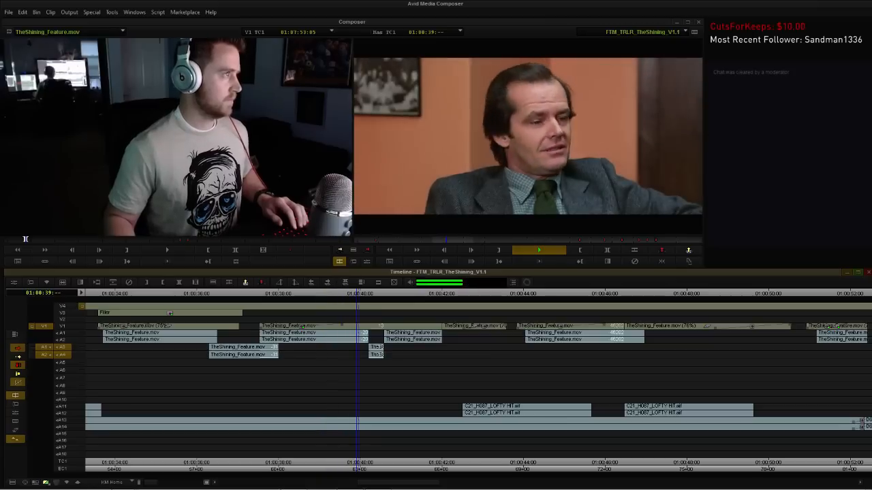
{"action": "key", "text": "space"}
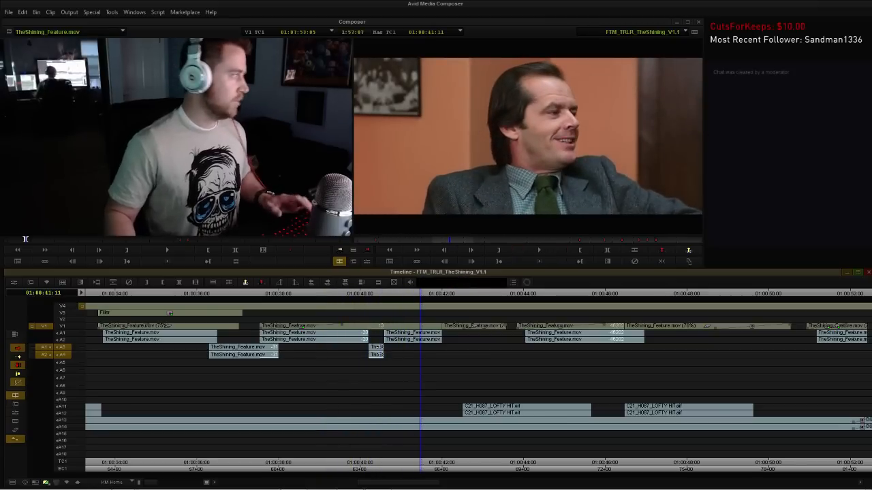
{"action": "key", "text": "a"}
{"action": "key", "text": "space"}
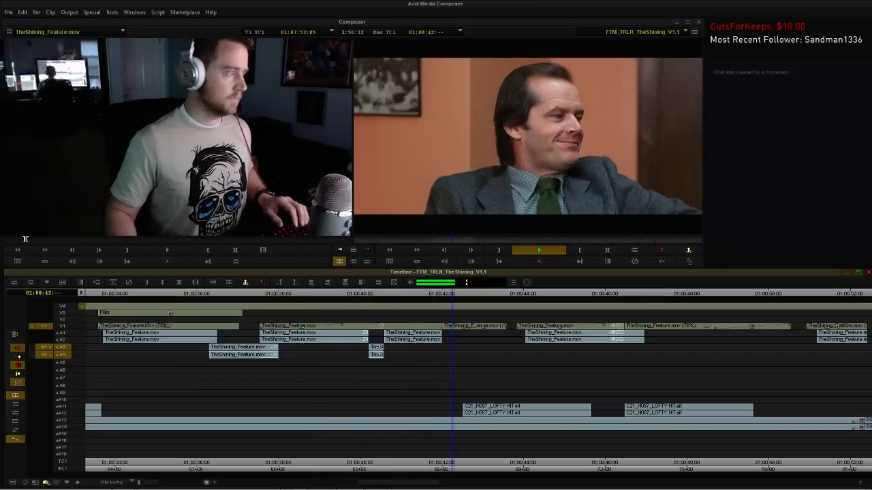
Extend the tail of the A1 and A2 interview clip ending at 01:00:42:00 out to about 01:00:42:20.
{"action": "key", "text": "space"}
{"action": "key", "text": "u"}
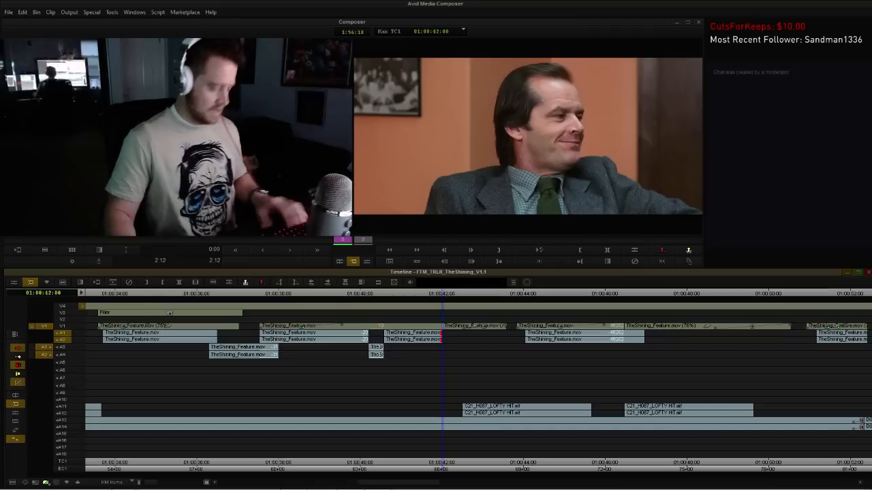
{"action": "key", "text": "l"}
{"action": "left_click", "coordinate": [423, 293]}
{"action": "key", "text": "space"}
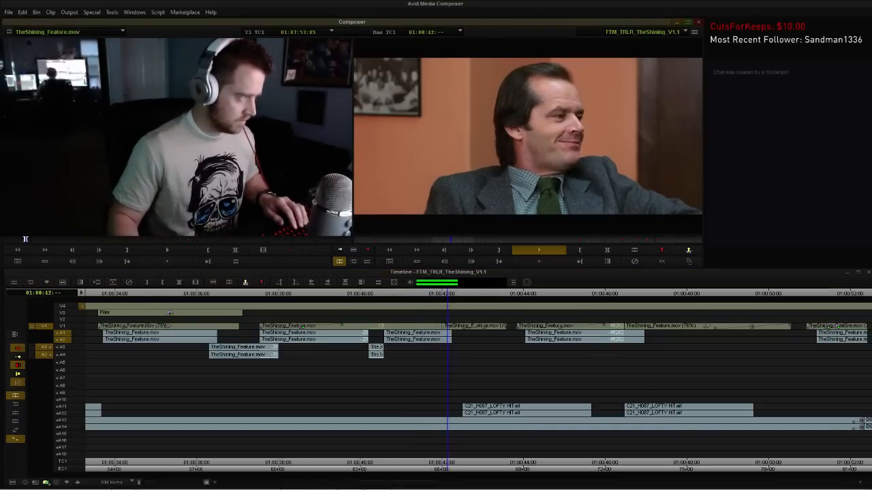
{"action": "key", "text": "space"}
{"action": "key", "text": "u"}
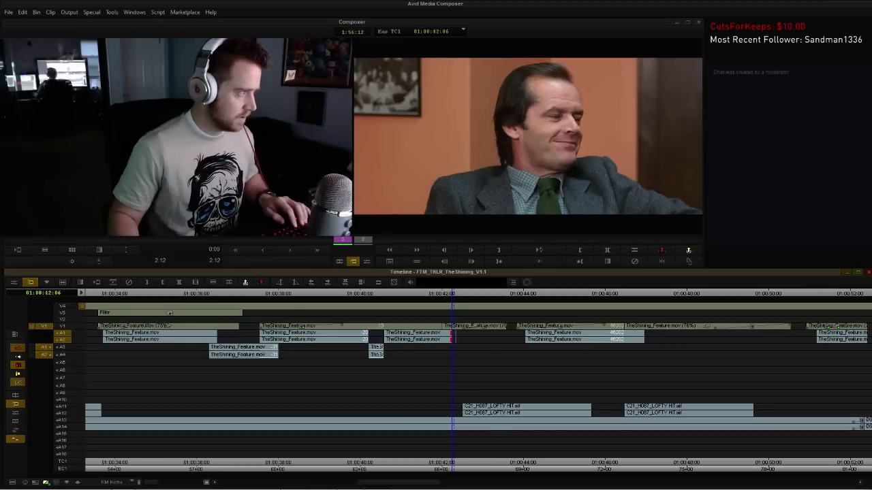
{"action": "left_click_drag", "start_coordinate": [453, 336], "coordinate": [477, 337]}
Audition the extended tail and add a 25-frame dissolve, starting 25 frames before the cut, on A1 and A2 at 01:00:42:20.
{"action": "left_click", "coordinate": [420, 294]}
{"action": "key", "text": "space"}
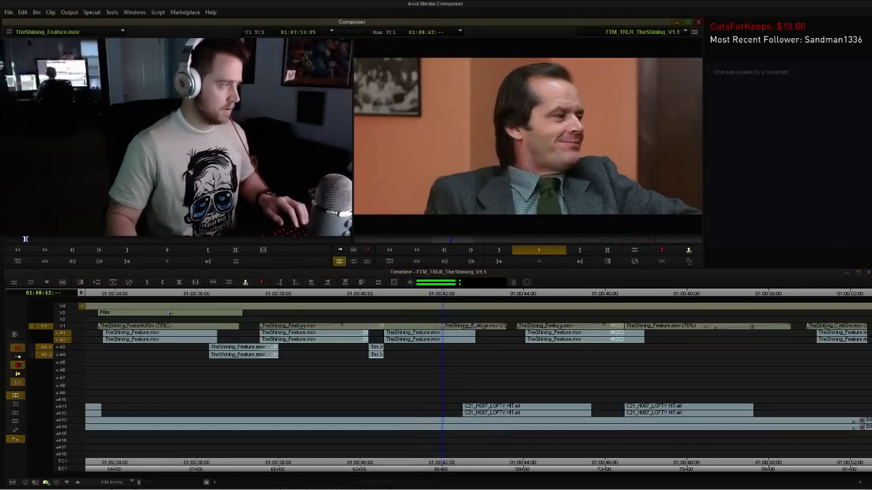
{"action": "key", "text": "space"}
{"action": "key", "text": "u"}
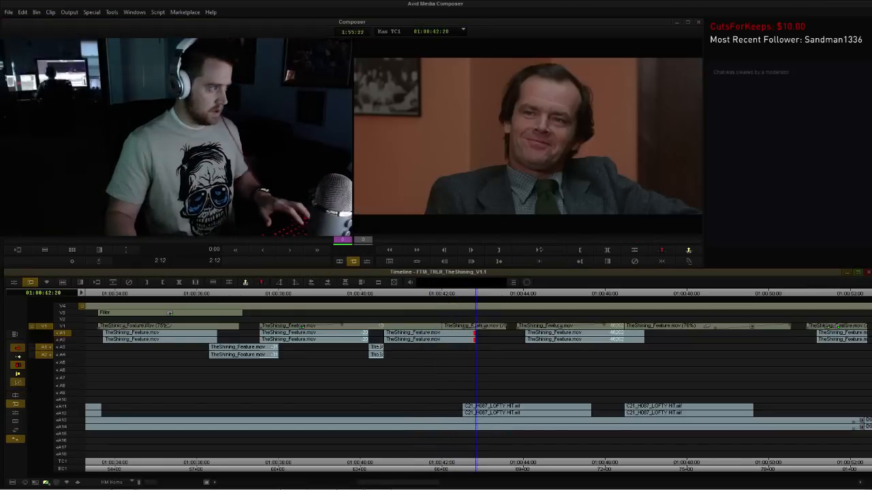
{"action": "key", "text": "backslash"}
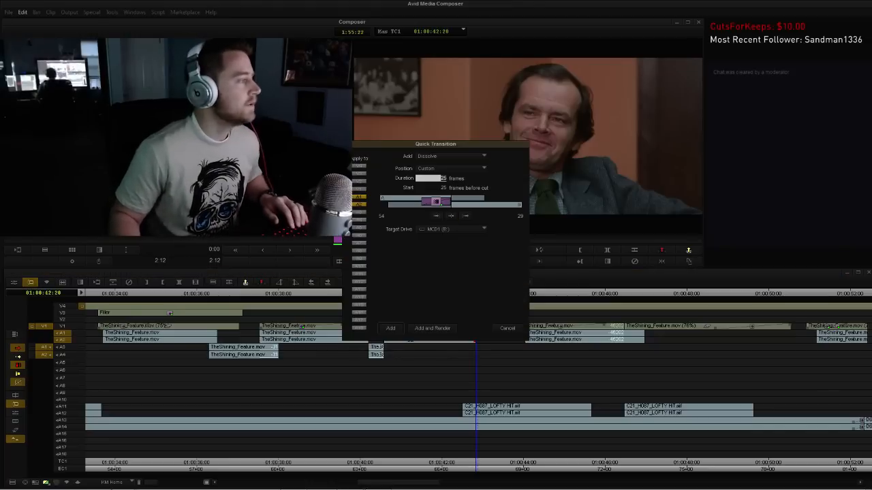
{"action": "key", "text": "Return"}
Extend the tail of the A1 and A2 clip under the hedge maze shot to 01:00:47:15 and add a 25-frame dissolve.
{"action": "left_click", "coordinate": [364, 294]}
{"action": "key", "text": "space"}
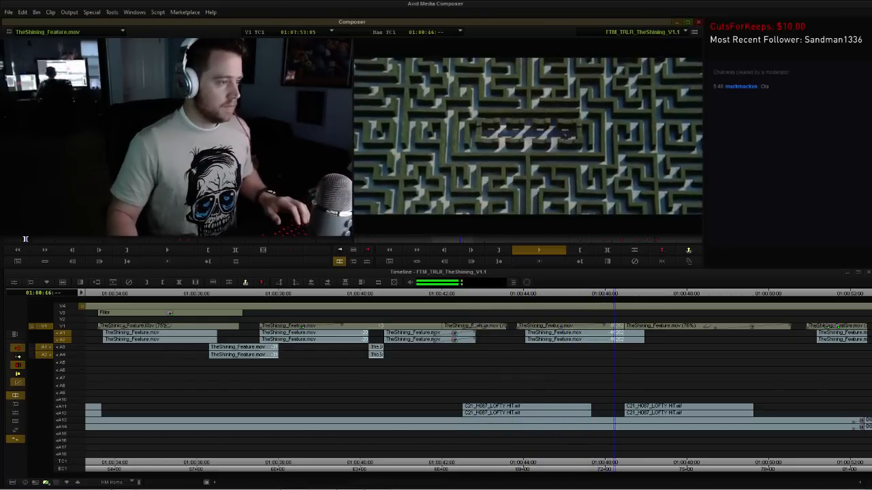
{"action": "key", "text": "space"}
{"action": "key", "text": "u"}
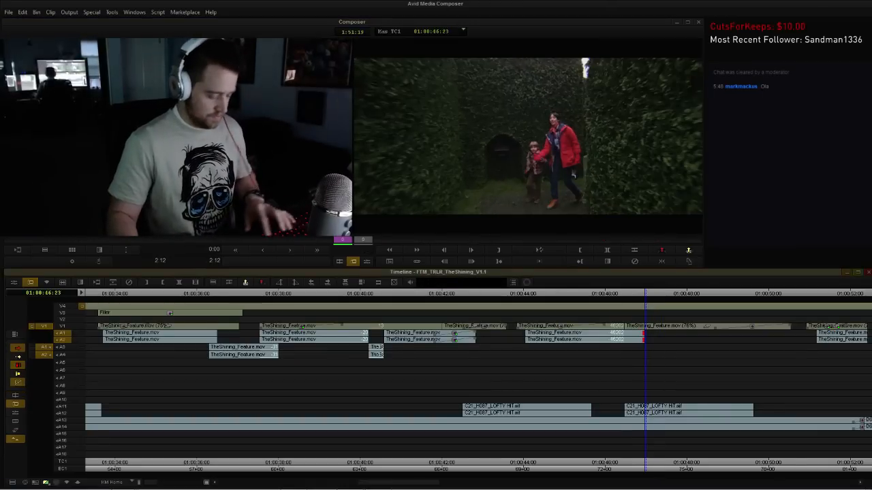
{"action": "key", "text": "backslash"}
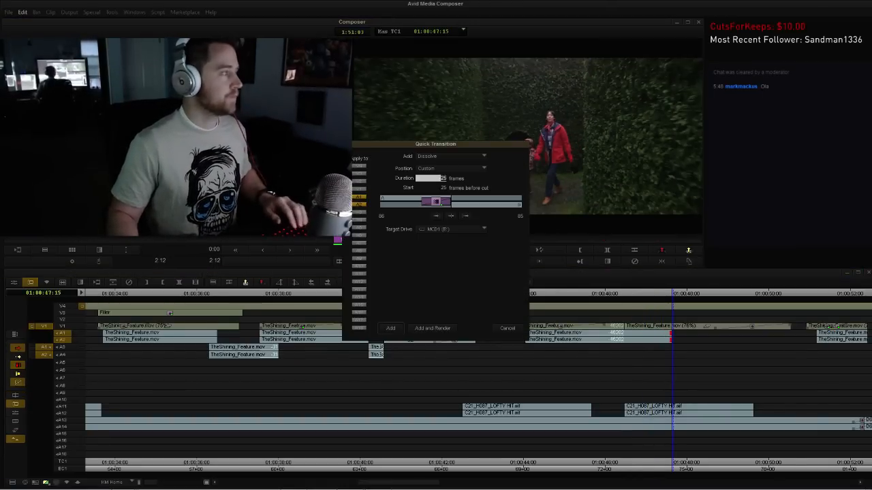
{"action": "key", "text": "Return"}
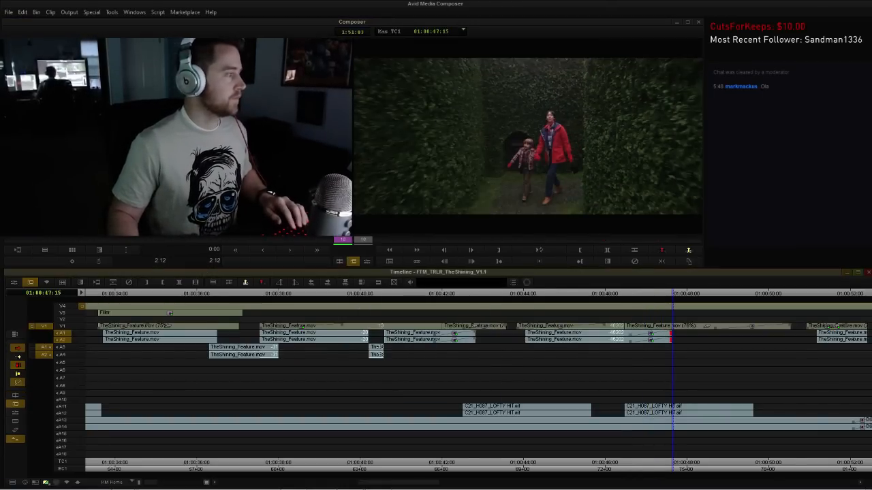
Extend the head of the A1 and A2 clip under the office handshake to 01:00:50:23 and add a 6-frame dissolve.
{"action": "left_click", "coordinate": [509, 294]}
{"action": "key", "text": "space"}
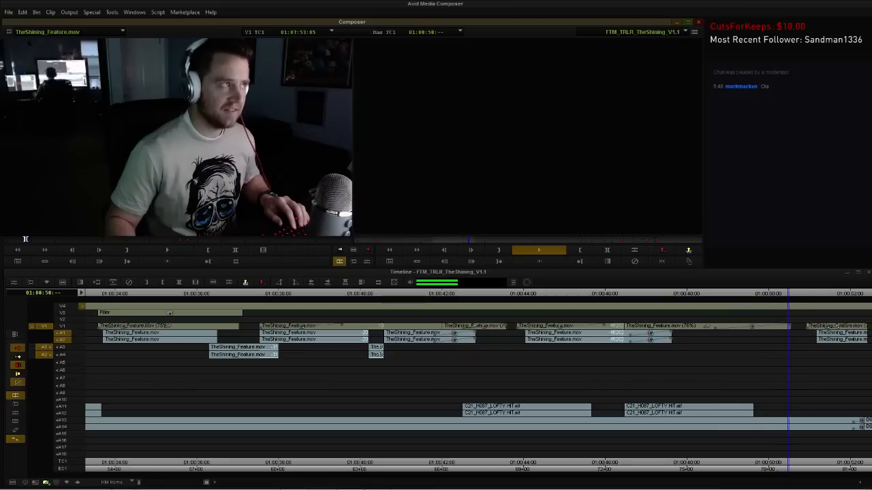
{"action": "key", "text": "space"}
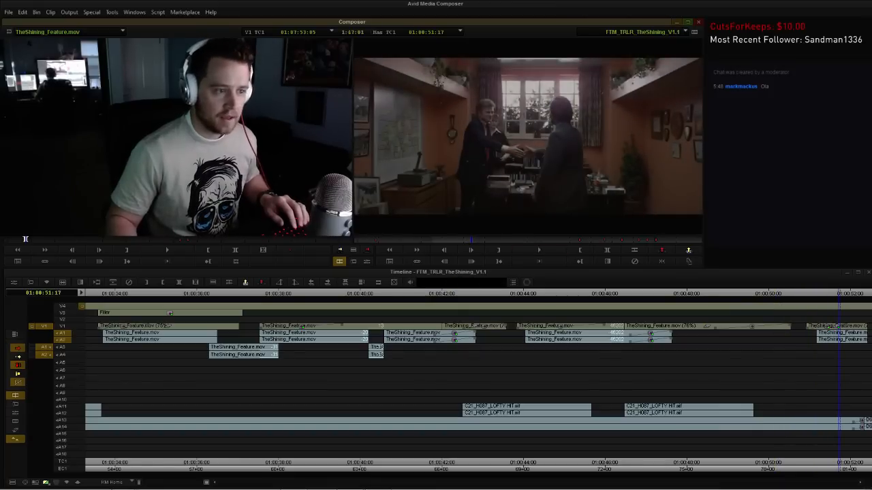
{"action": "key", "text": "u"}
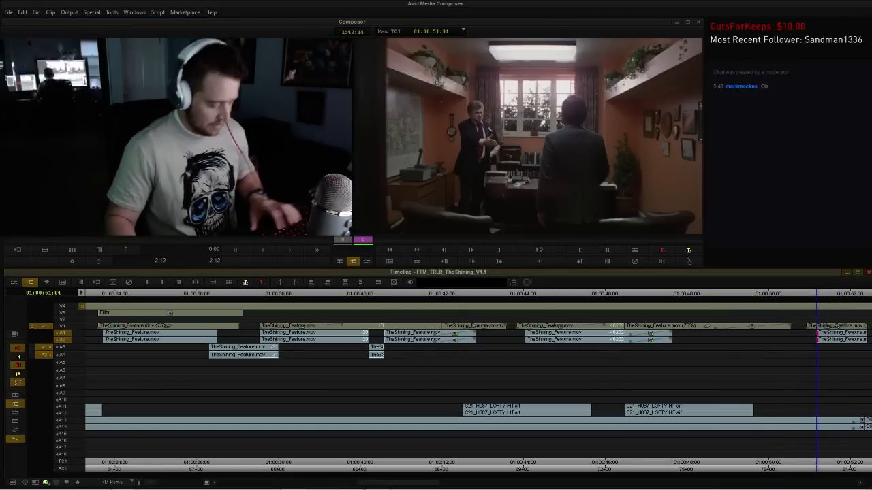
{"action": "key", "text": "comma"}
{"action": "key", "text": "comma"}
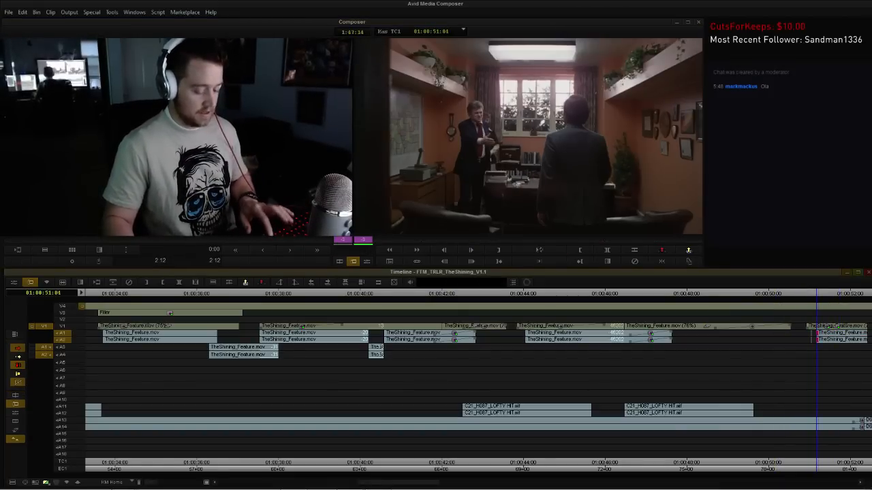
{"action": "key", "text": "backslash"}
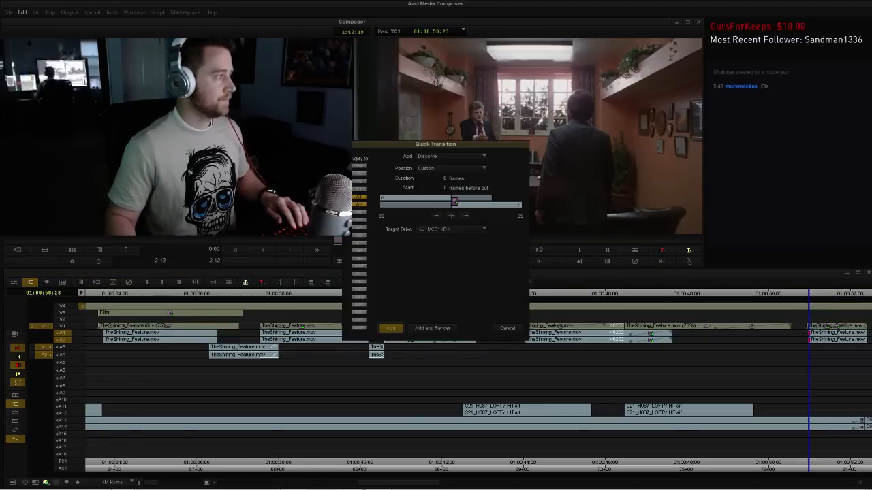
{"action": "key", "text": "Return"}
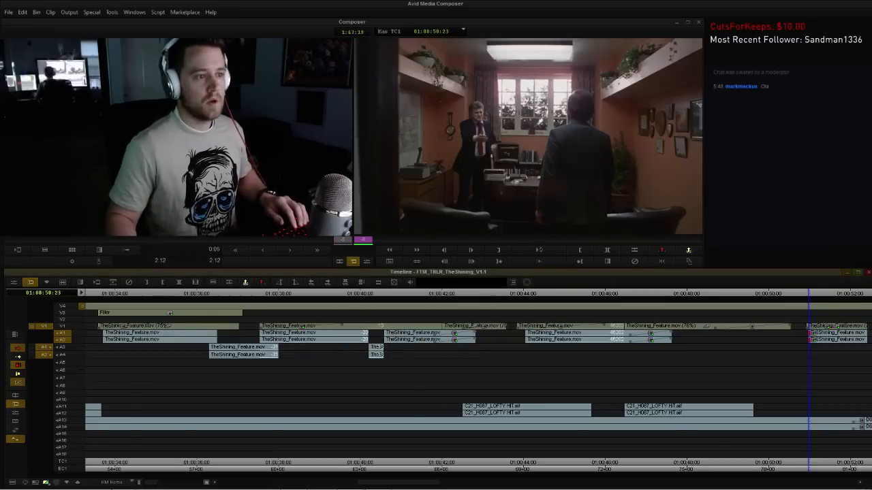
Review the trailer mix from the office handshake scene through the shots at about 01:01:27.
{"action": "key", "text": "1"}
{"action": "key", "text": "space"}
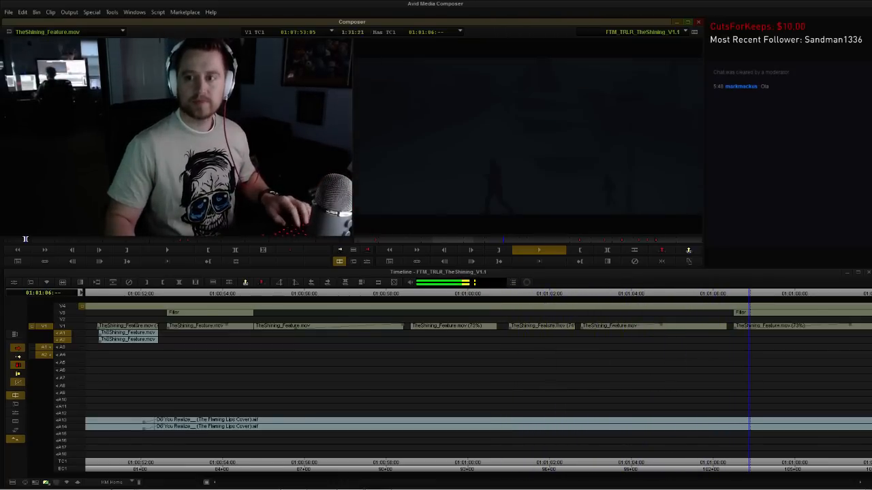
{"action": "key", "text": "space"}
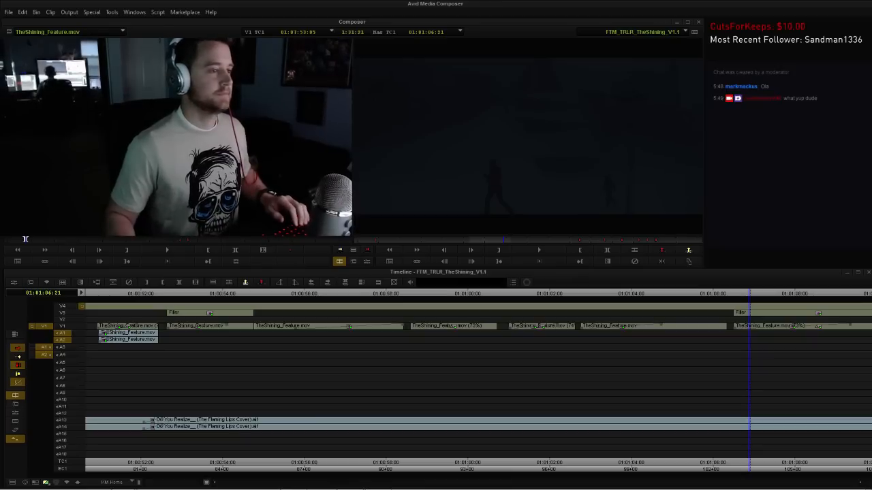
{"action": "left_click", "coordinate": [720, 381]}
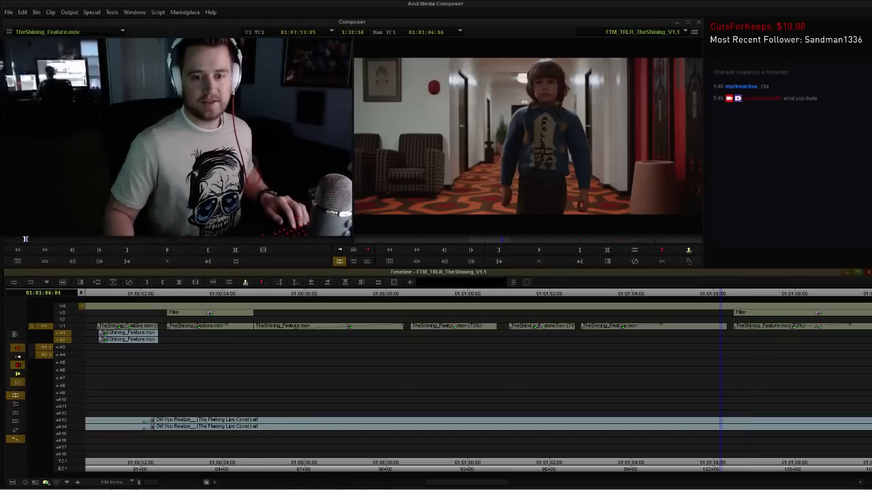
{"action": "key", "text": "space"}
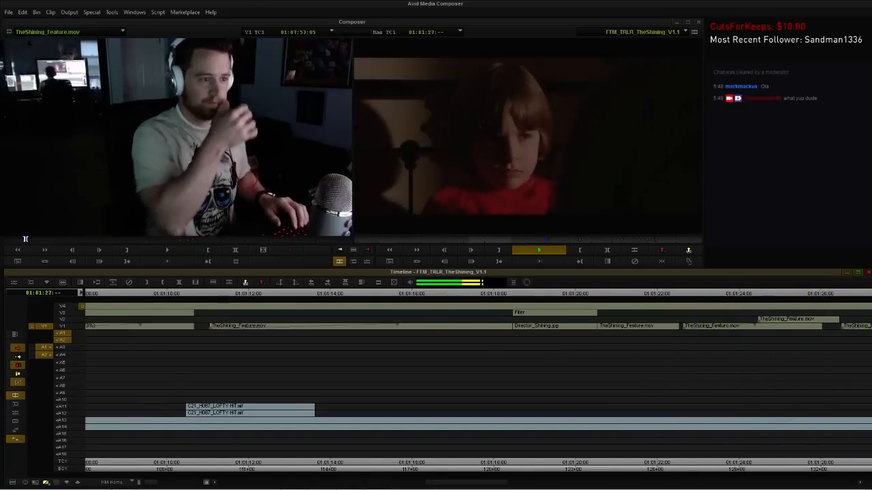
{"action": "key", "text": "space"}
Park on the V2 ballroom shot at 01:01:26:08 and match-frame it to load its feature source.
{"action": "left_click_drag", "start_coordinate": [172, 463], "coordinate": [231, 463]}
{"action": "key", "text": "Right"}
{"action": "key", "text": "Right"}
{"action": "key", "text": "n"}
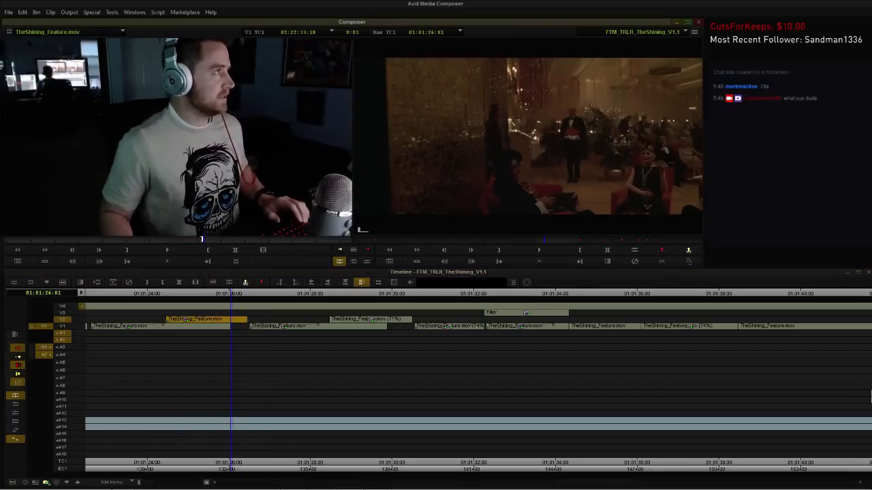
{"action": "left_click_drag", "start_coordinate": [167, 463], "coordinate": [241, 463]}
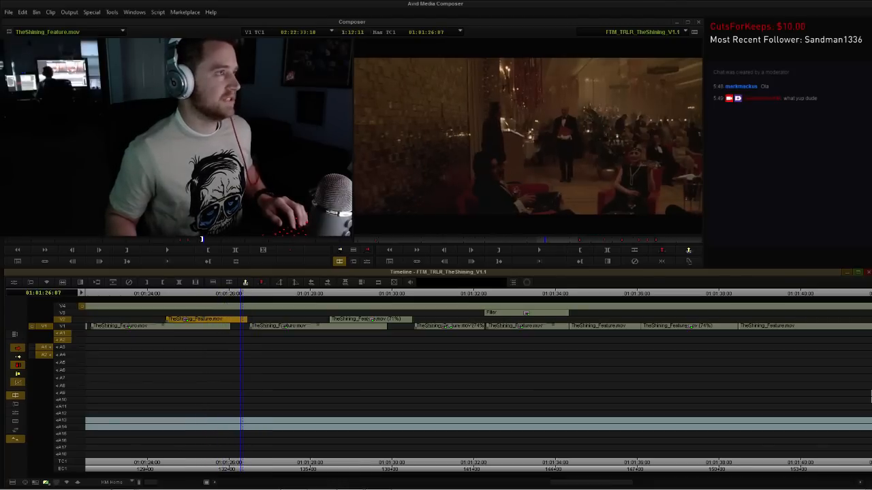
{"action": "key", "text": "Right"}
{"action": "key", "text": "n"}
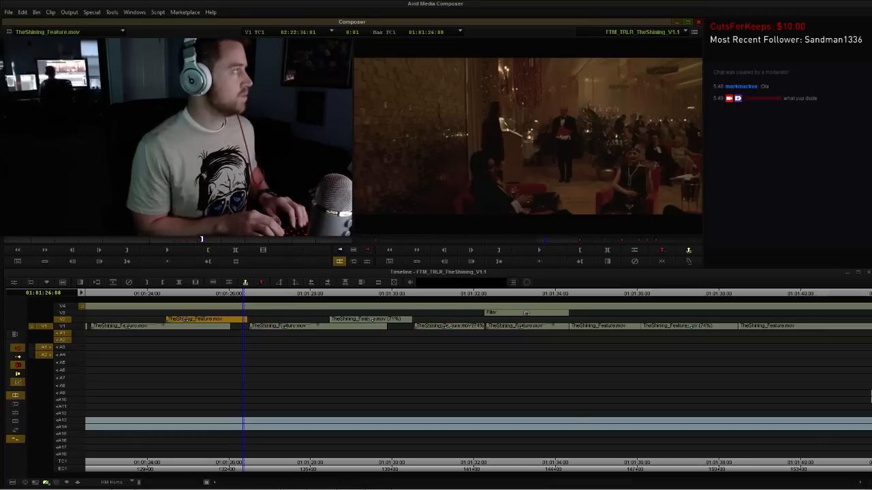
Search the feature source from 02:22:34:01 to about 02:25:18 for a shot to follow the ballroom.
{"action": "key", "text": "l"}
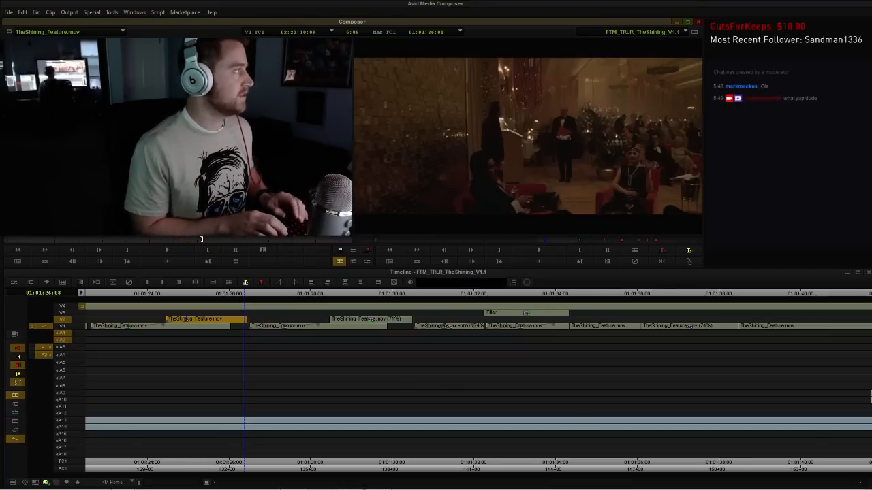
{"action": "key", "text": "l"}
{"action": "key", "text": "l"}
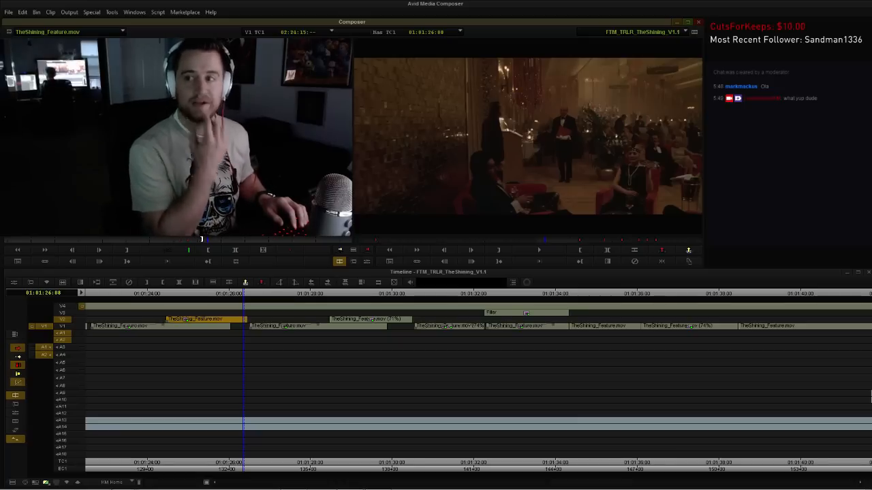
{"action": "key", "text": "space"}
{"action": "key", "text": "space"}
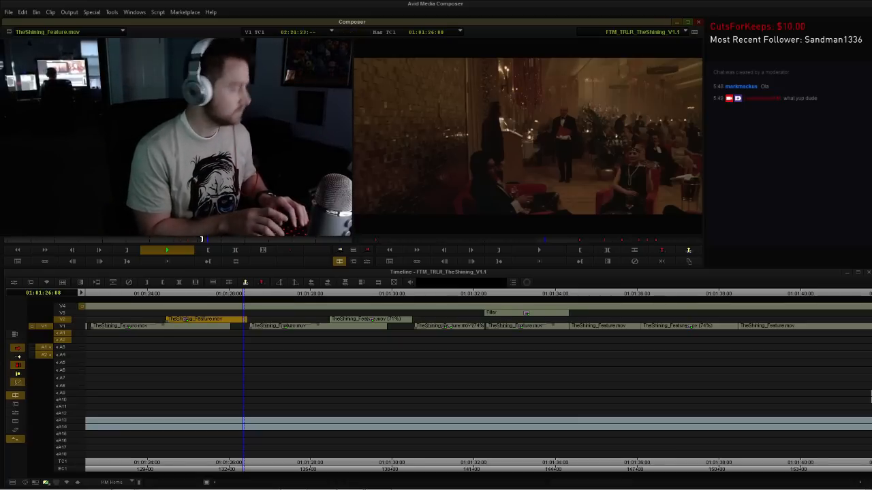
{"action": "key", "text": "space"}
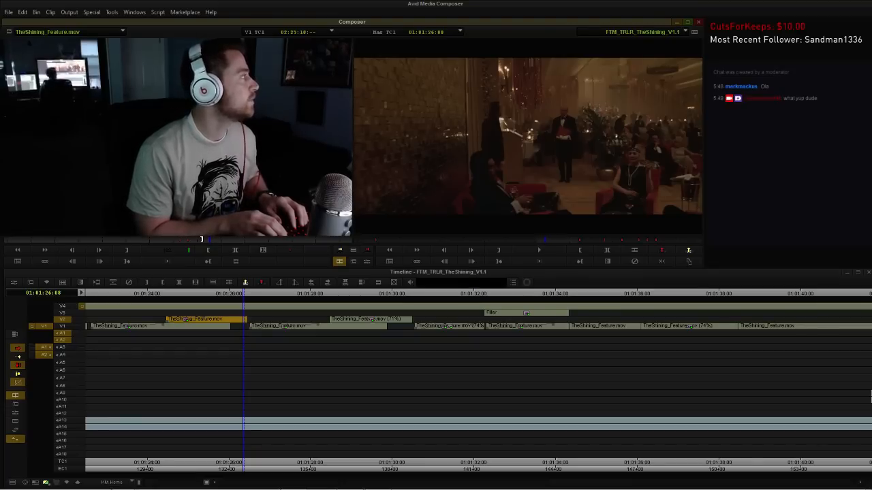
{"action": "key", "text": "k"}
Find the shot of Jack standing beside the wall tapestry in the feature source and mark a short section around 02:21:00:11.
{"action": "left_click", "coordinate": [209, 240]}
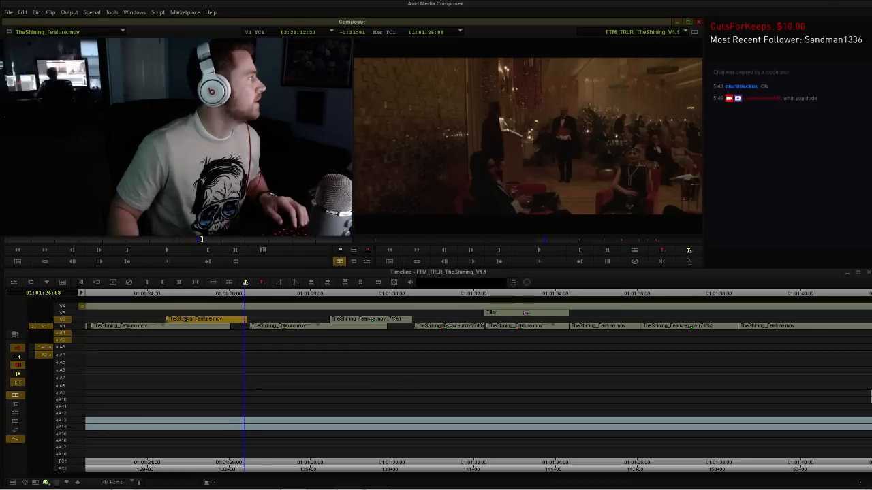
{"action": "key", "text": "l"}
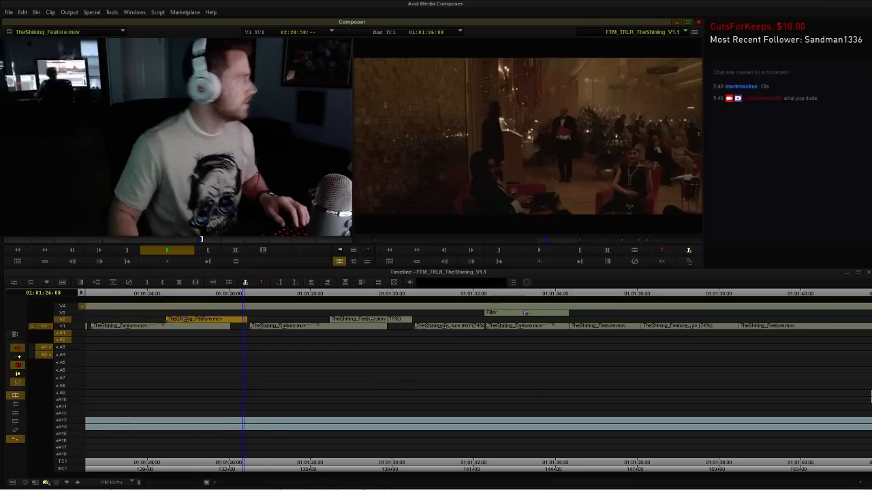
{"action": "key", "text": "l"}
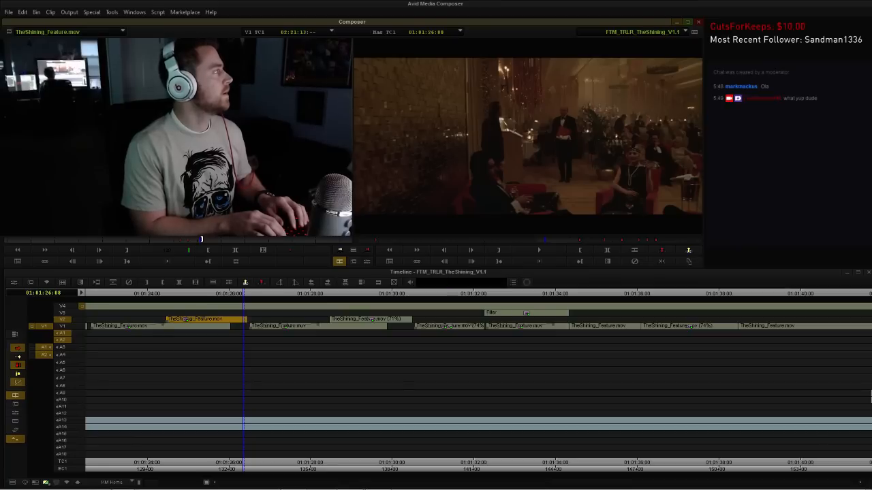
{"action": "key", "text": "j"}
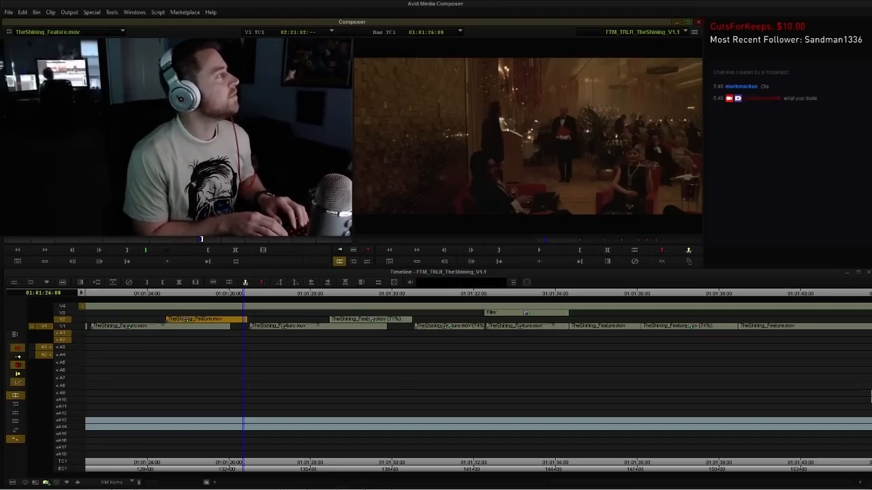
{"action": "key", "text": "l"}
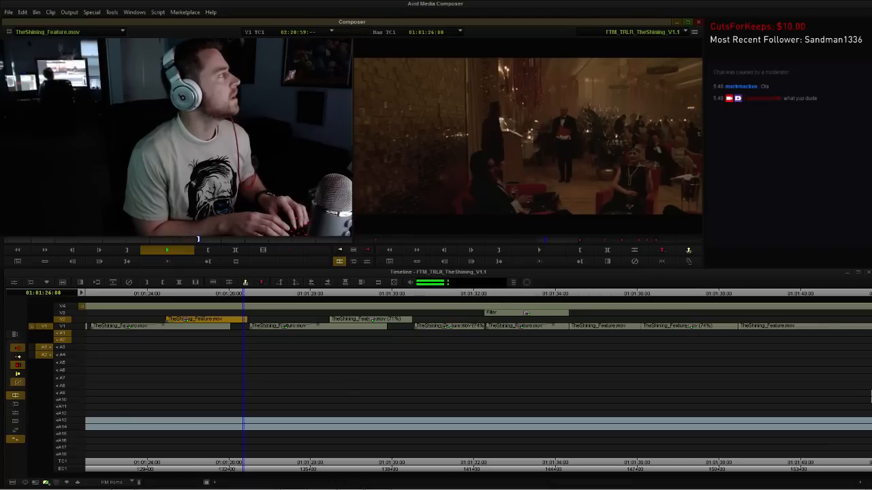
{"action": "key", "text": "k"}
Patch the source video to V3 and overwrite the marked shot of Jack there at 01:01:25:15.
{"action": "left_click", "coordinate": [215, 382]}
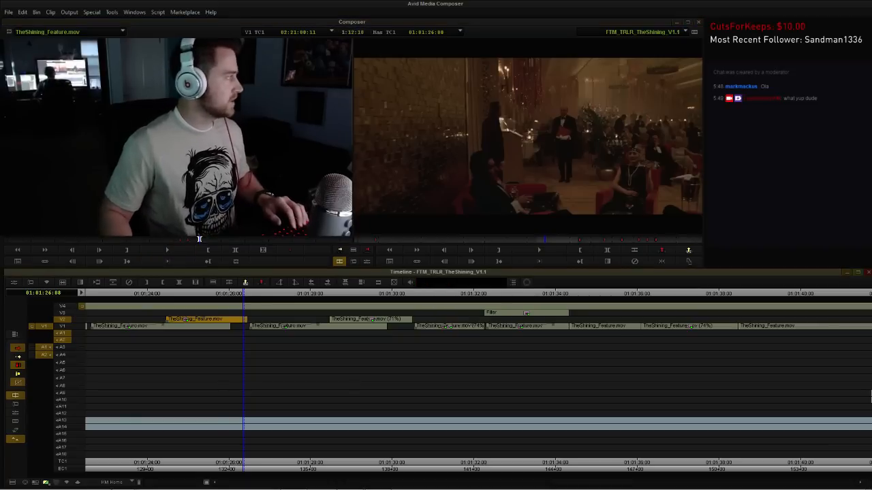
{"action": "left_click", "coordinate": [62, 312]}
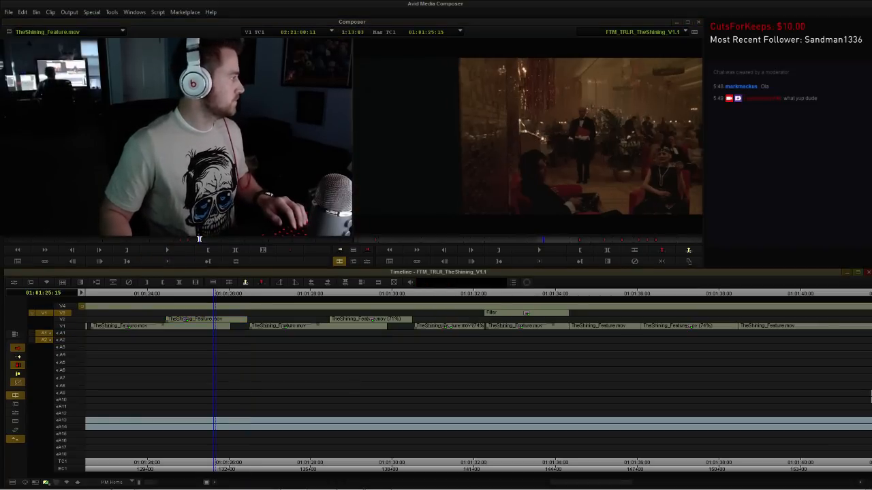
{"action": "key", "text": "b"}
Move the V3 shot of Jack to start where the V2 ballroom shot ends, and play back its placement.
{"action": "mouse_move", "coordinate": [237, 313]}
{"action": "left_mouse_down"}
{"action": "mouse_move", "coordinate": [264, 313]}
{"action": "mouse_move", "coordinate": [250, 313]}
{"action": "left_mouse_up"}
{"action": "left_click", "coordinate": [282, 294]}
{"action": "left_click", "coordinate": [166, 293]}
{"action": "key", "text": "space"}
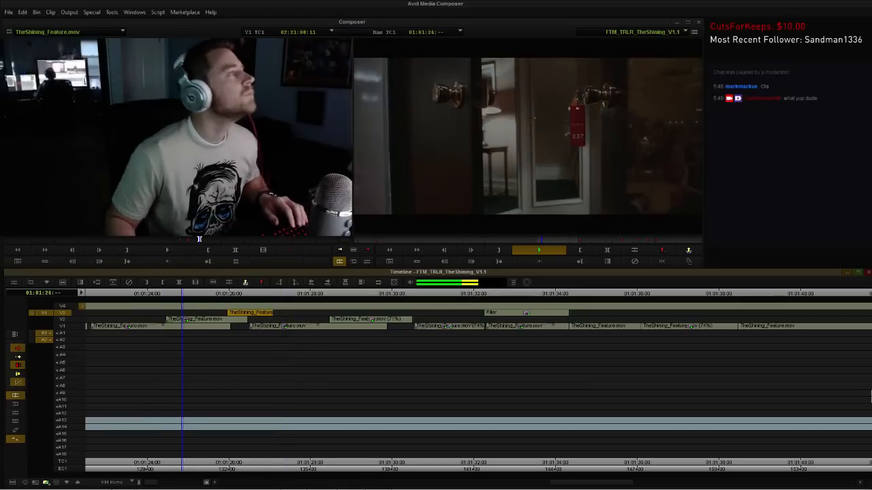
{"action": "key", "text": "space"}
{"action": "left_click_drag", "start_coordinate": [250, 313], "coordinate": [269, 314]}
{"action": "left_click", "coordinate": [164, 294]}
{"action": "key", "text": "space"}
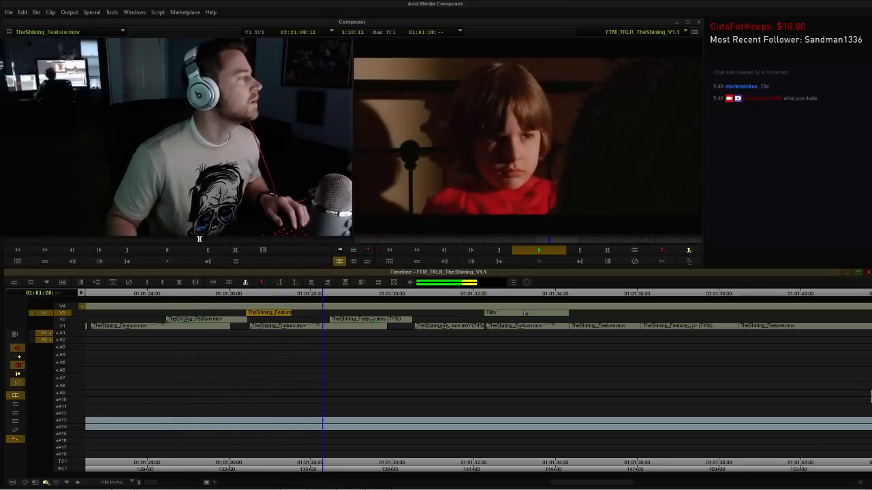
{"action": "key", "text": "space"}
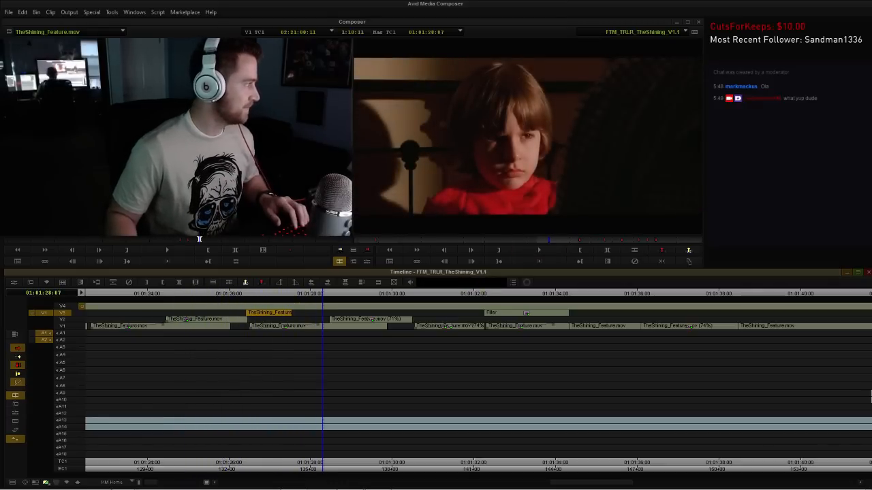
Trim the head of the V1 shot of the boy in red to 01:01:27:14, right after the V3 shot of Jack.
{"action": "key", "text": "u"}
{"action": "key", "text": "k"}
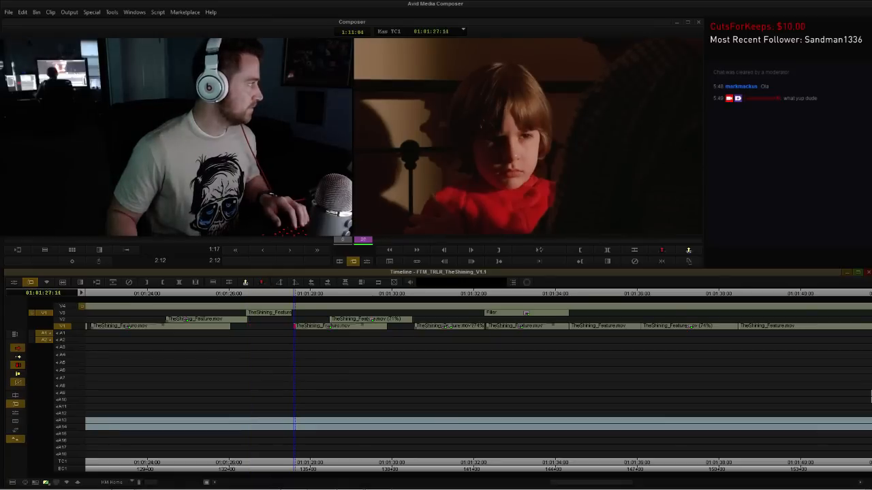
{"action": "key", "text": "y"}
{"action": "key", "text": "space"}
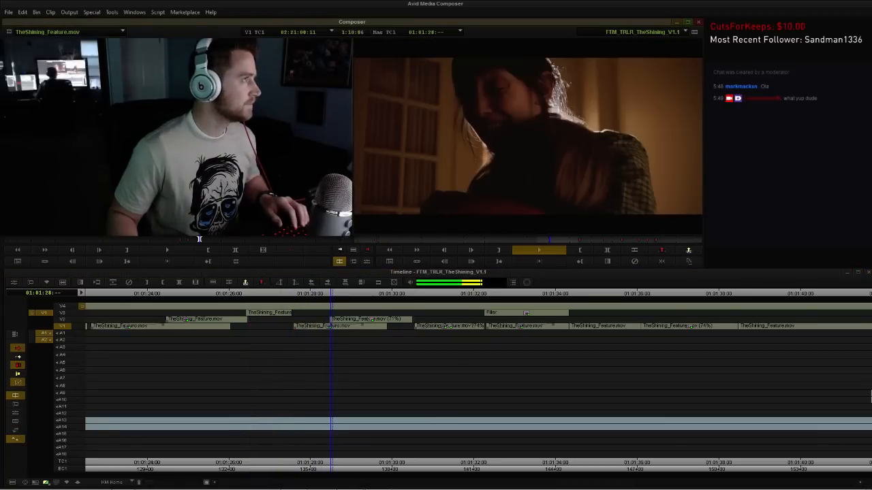
Shorten the dissolve at the head of the V1 shot of the boy to 19 frames.
{"action": "key", "text": "u"}
{"action": "key", "text": "l"}
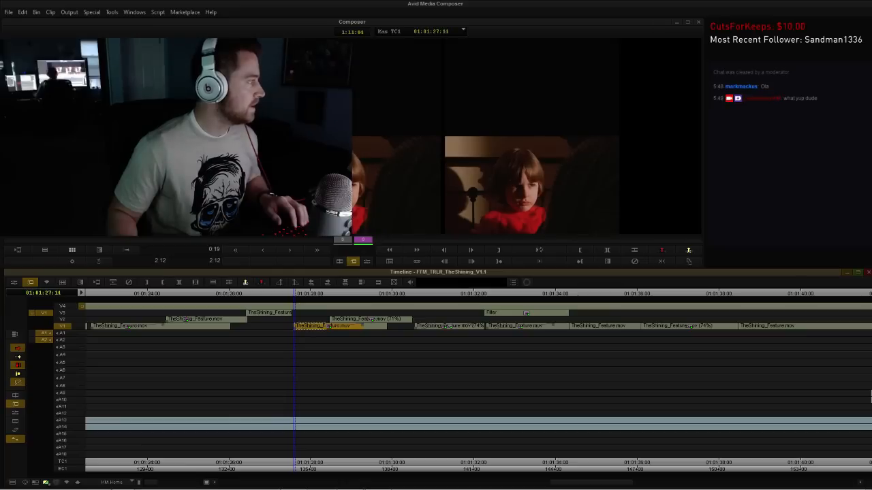
{"action": "key", "text": "y"}
Examine the fade-in on the V1 shot of the boy between about 01:01:27:20 and 01:01:28:06.
{"action": "key", "text": "l"}
{"action": "key", "text": "j"}
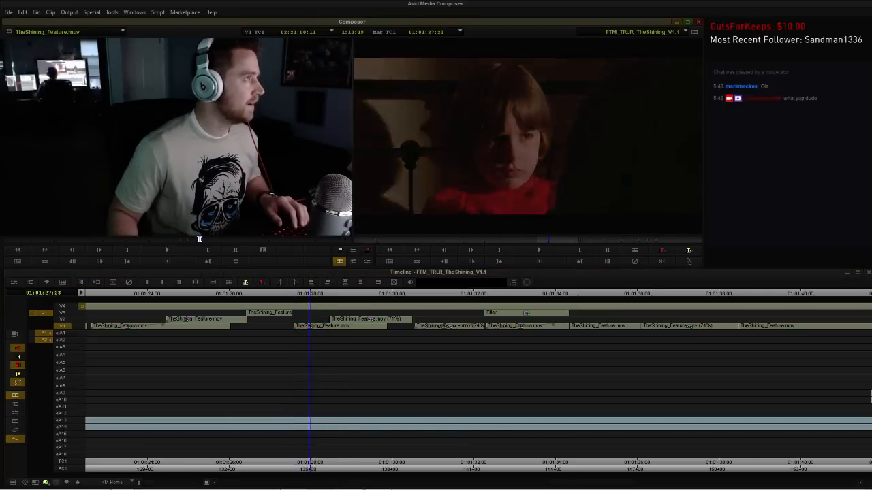
{"action": "key", "text": "l"}
{"action": "key", "text": "j"}
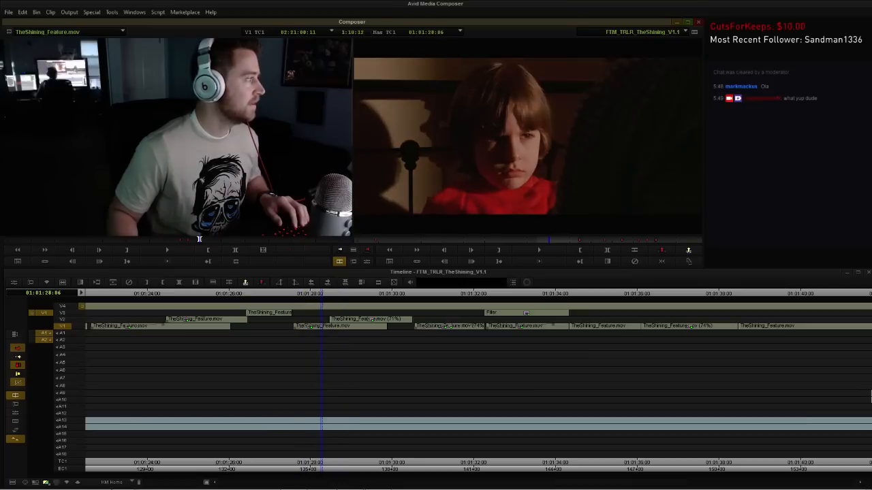
{"action": "key", "text": "Right"}
{"action": "key", "text": "Right"}
{"action": "key", "text": "Right"}
{"action": "key", "text": "Right"}
{"action": "key", "text": "Right"}
{"action": "key", "text": "Right"}
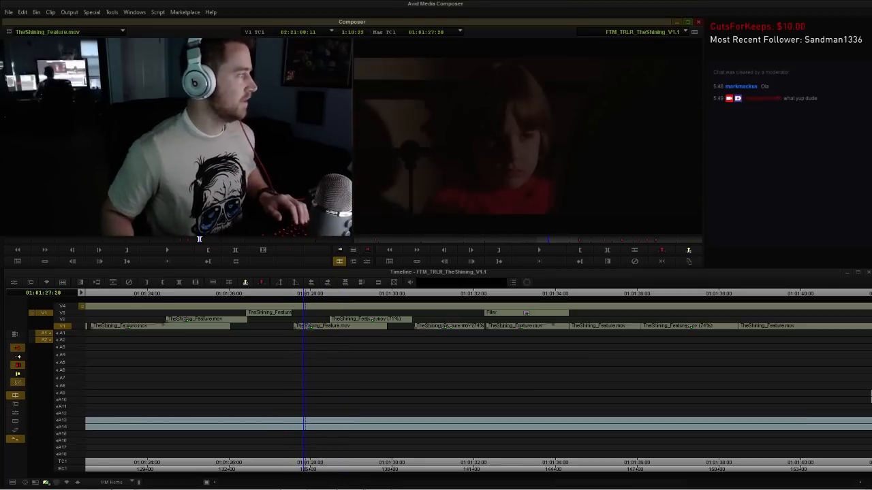
Slip the V1 shot of the boy by -14 frames and play back the transition out of the shot of Jack.
{"action": "left_click", "coordinate": [341, 326]}
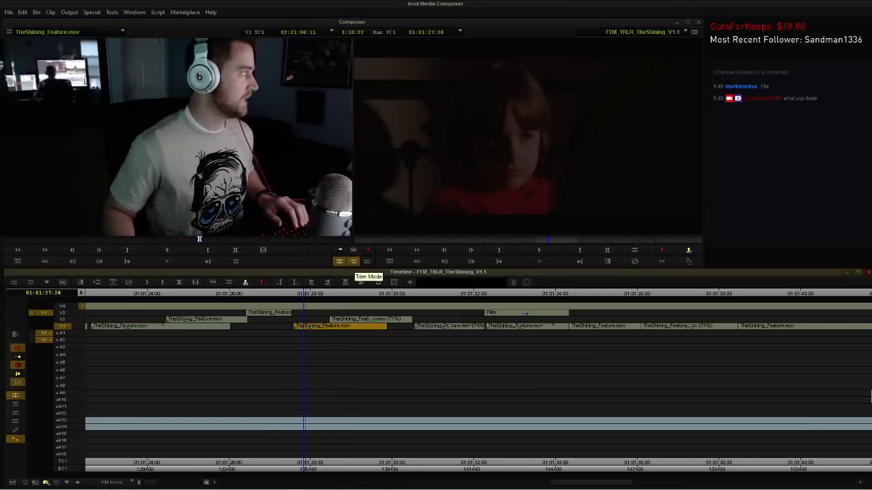
{"action": "left_click", "coordinate": [353, 261]}
{"action": "key", "text": "comma"}
{"action": "key", "text": "comma"}
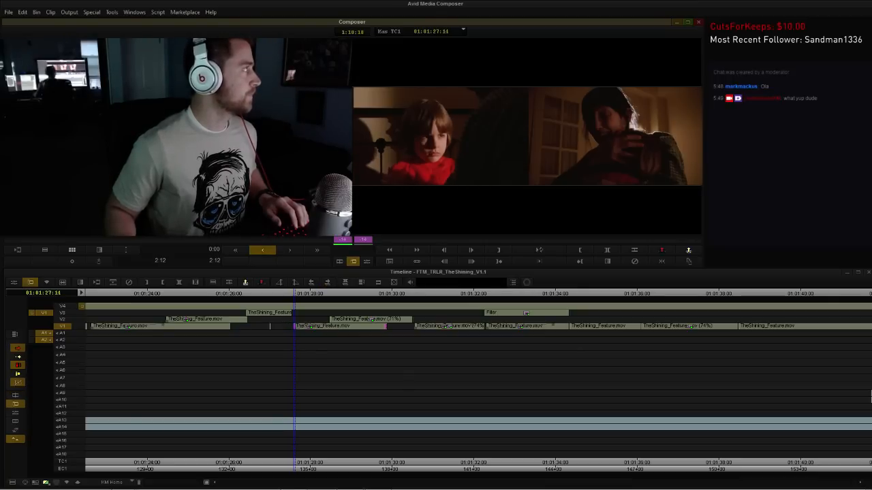
{"action": "left_click", "coordinate": [274, 294]}
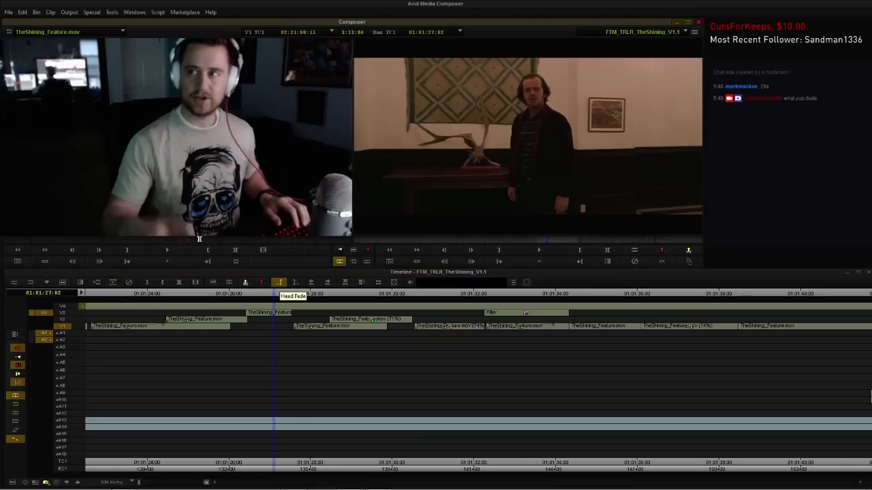
{"action": "key", "text": "space"}
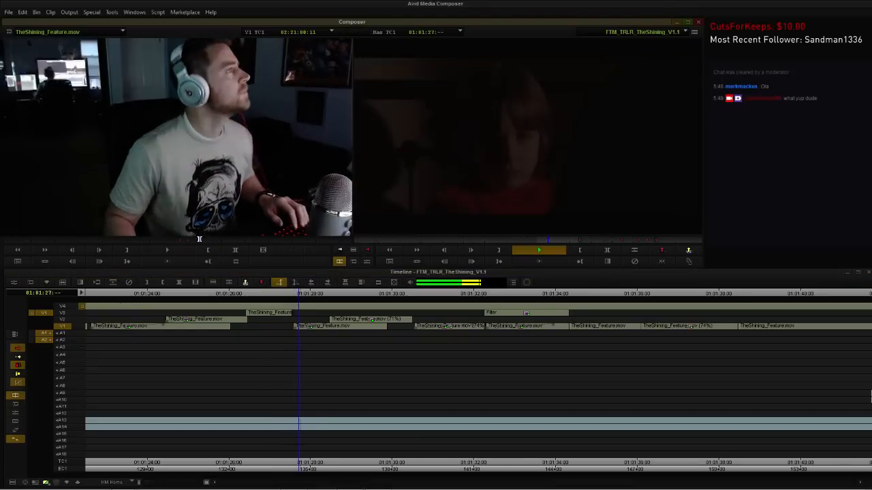
{"action": "key", "text": "space"}
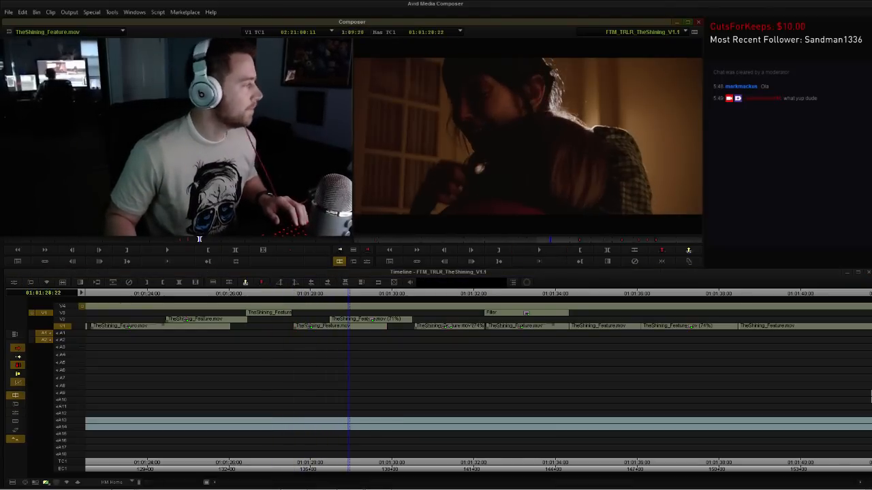
Trim the head of the V2 shot of the mother's embrace to about 01:01:28:16 and review the revised sequence.
{"action": "key", "text": "u"}
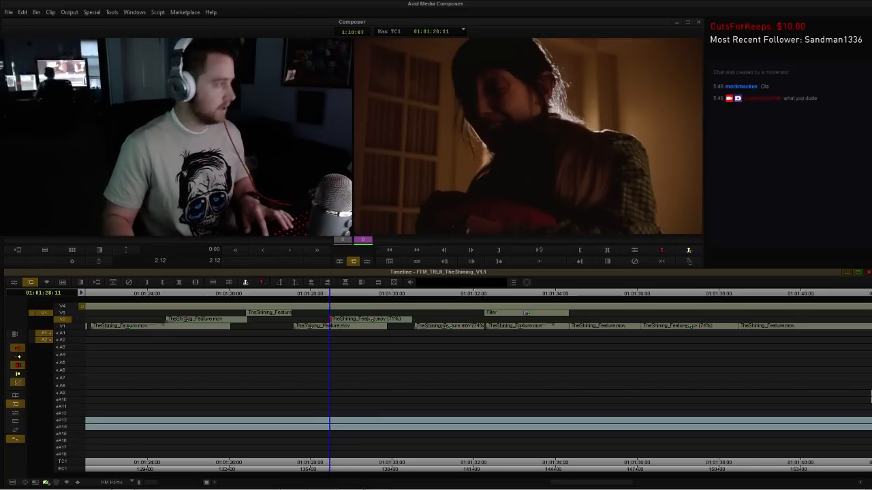
{"action": "left_click", "coordinate": [284, 293]}
{"action": "key", "text": "space"}
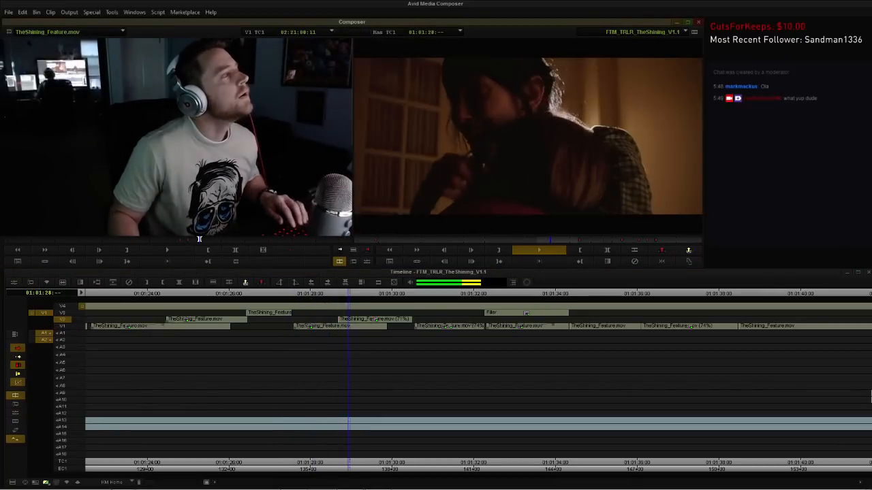
{"action": "key", "text": "space"}
{"action": "left_click", "coordinate": [165, 293]}
{"action": "key", "text": "space"}
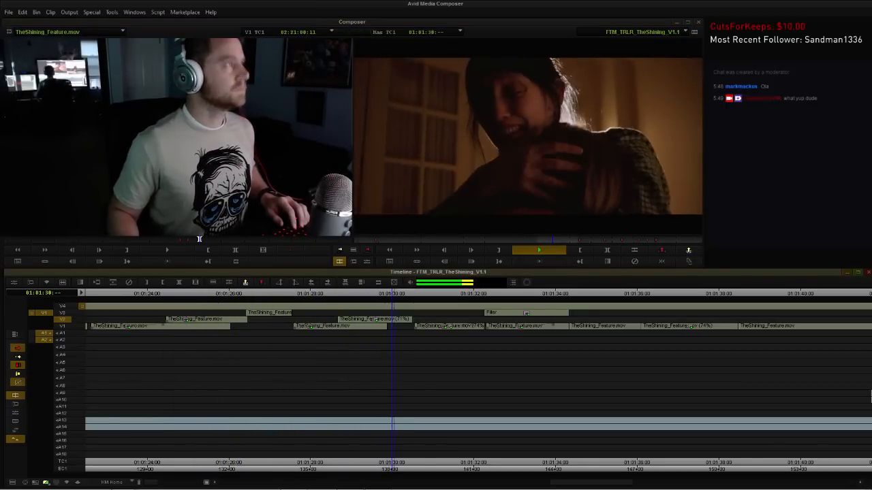
{"action": "key", "text": "space"}
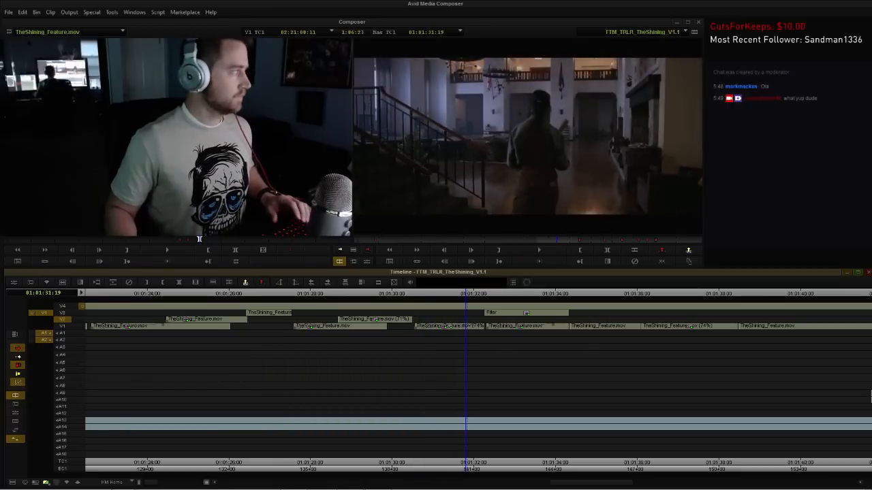
Review onward to the staircase confrontation and add a 5-frame dissolve to the A4 and A5 clip head at 01:01:50:05.
{"action": "left_click", "coordinate": [362, 294]}
{"action": "key", "text": "space"}
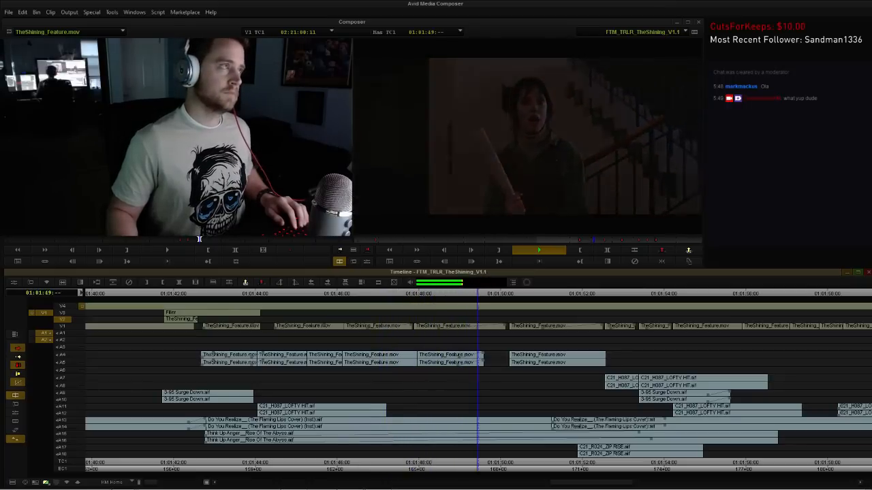
{"action": "key", "text": "space"}
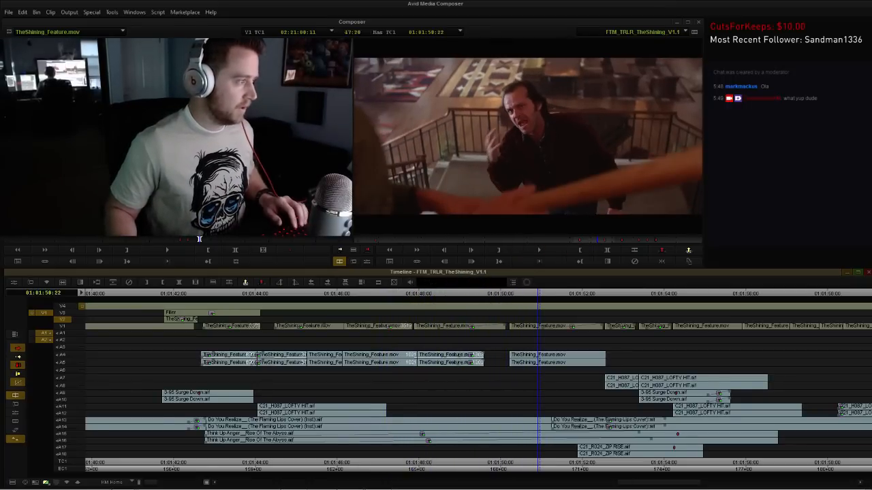
{"action": "key", "text": "u"}
{"action": "key", "text": "backslash"}
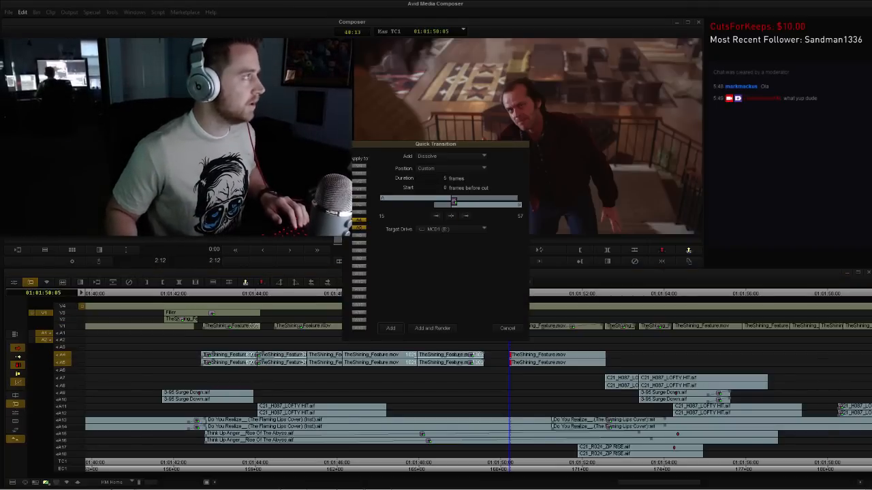
{"action": "key", "text": "Return"}
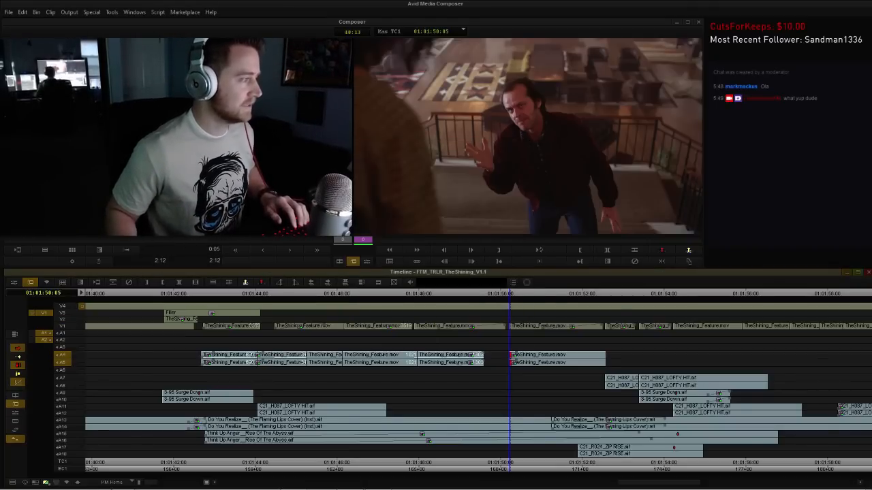
Review the trailer from 01:01:50:05 through about 01:02:01, and park at 01:02:00:11.
{"action": "key", "text": "space"}
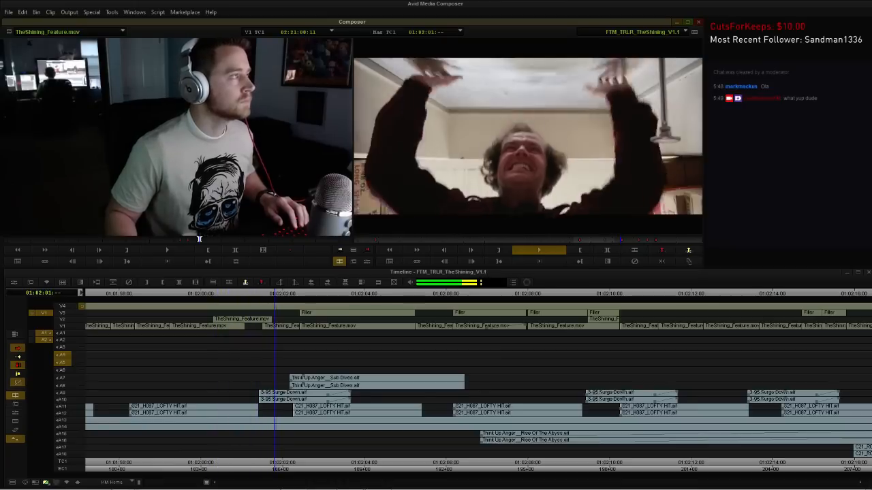
{"action": "key", "text": "space"}
{"action": "left_click_drag", "start_coordinate": [274, 293], "coordinate": [220, 294]}
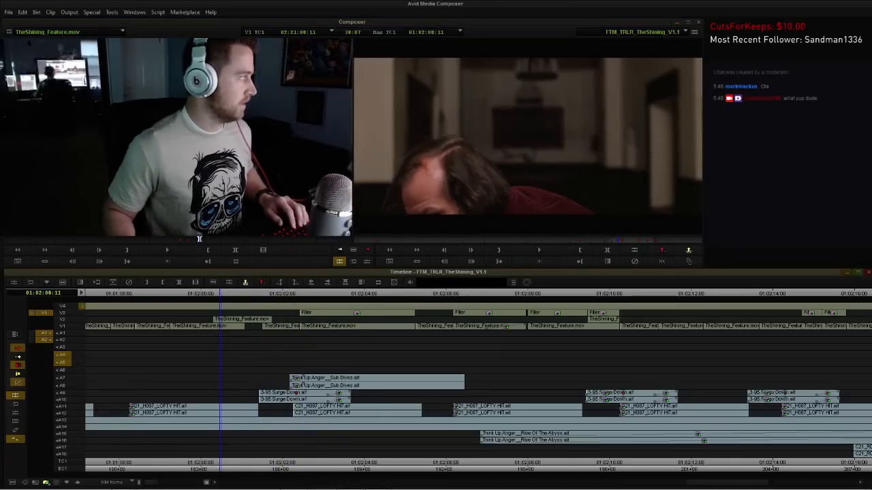
Copy the V3 effect filler from about 01:02:06 over the V2 shot of Jack, aligning its head and trimming its tail to the shot.
{"action": "left_click", "coordinate": [488, 320]}
{"action": "left_click", "coordinate": [488, 313]}
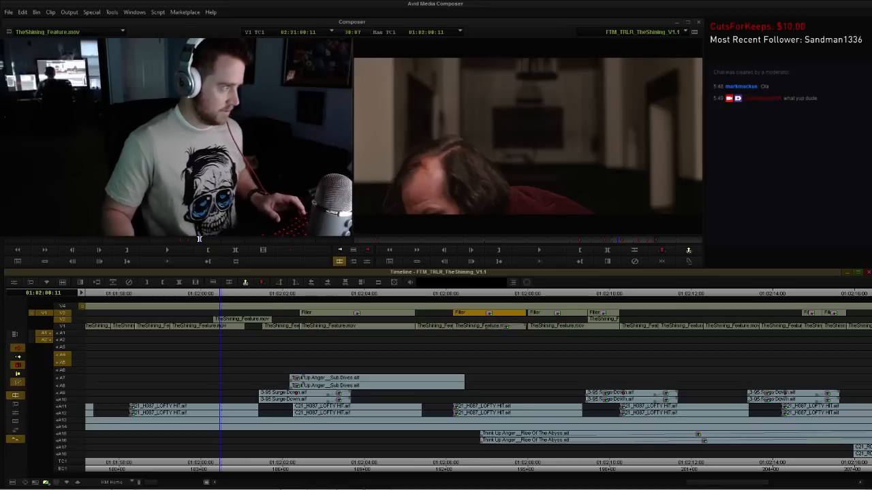
{"action": "left_click", "coordinate": [165, 294]}
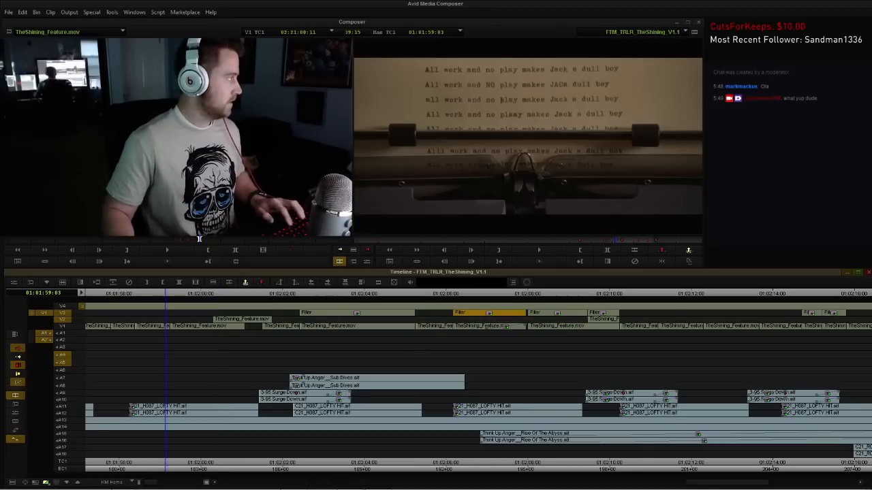
{"action": "key", "text": "ctrl+v"}
{"action": "key", "text": "space"}
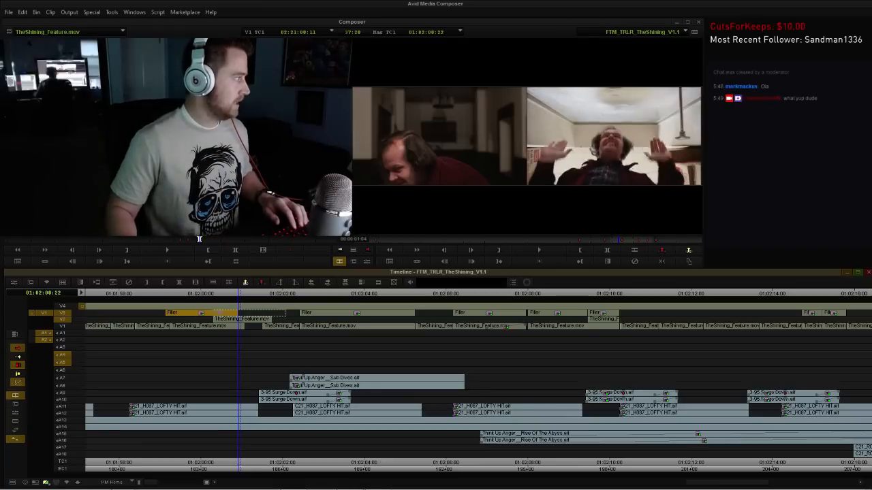
{"action": "left_click_drag", "start_coordinate": [201, 313], "coordinate": [272, 313]}
{"action": "left_click", "coordinate": [286, 313]}
{"action": "key", "text": "space"}
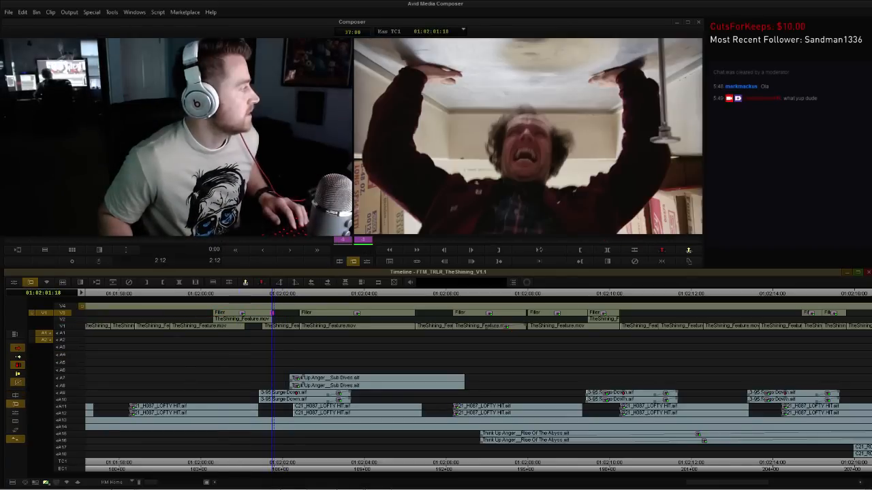
Review the V2 shot of Jack with its copied effect, playing from about 01:01:58 through 01:02:02.
{"action": "left_click", "coordinate": [217, 294]}
{"action": "key", "text": "space"}
{"action": "left_click", "coordinate": [165, 294]}
{"action": "key", "text": "space"}
{"action": "key", "text": "space"}
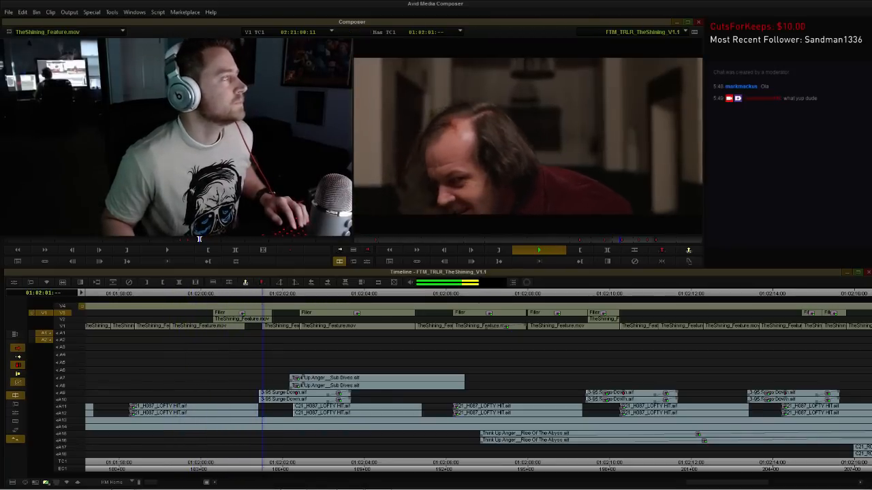
{"action": "key", "text": "space"}
{"action": "left_click", "coordinate": [215, 294]}
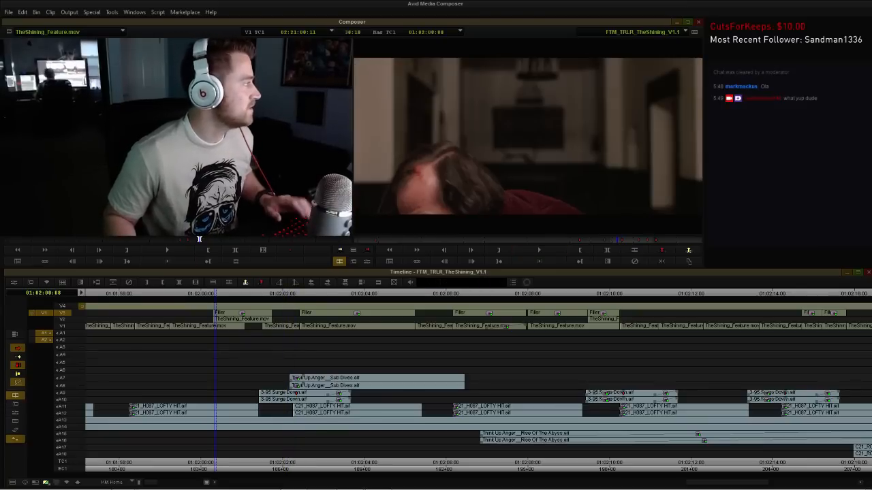
{"action": "left_click", "coordinate": [141, 293]}
{"action": "key", "text": "space"}
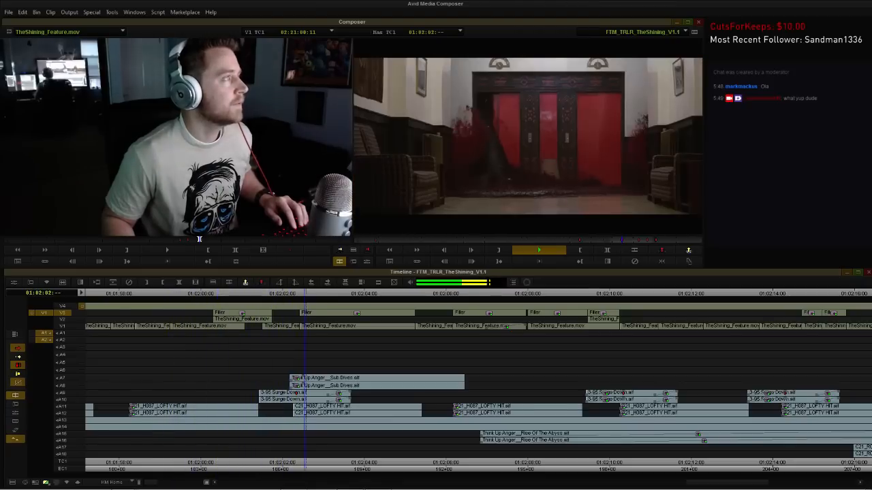
{"action": "key", "text": "space"}
Replay the shots around 01:02:00 through about 01:02:02 with the V4 letterbox excluded from monitoring, comparing the framing.
{"action": "left_click_drag", "start_coordinate": [210, 294], "coordinate": [212, 294]}
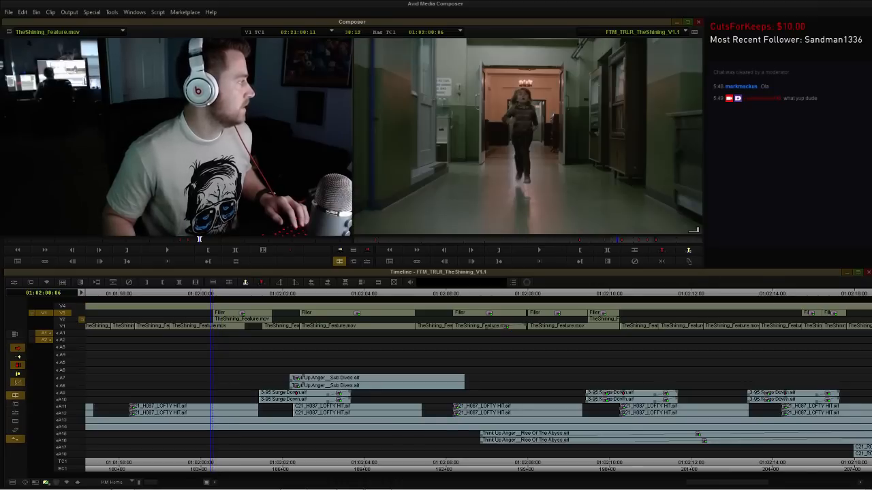
{"action": "key", "text": "space"}
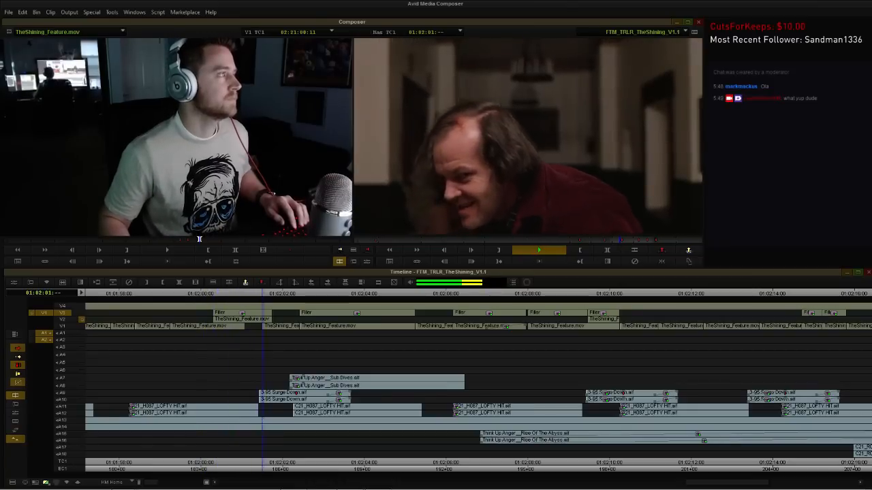
{"action": "key", "text": "space"}
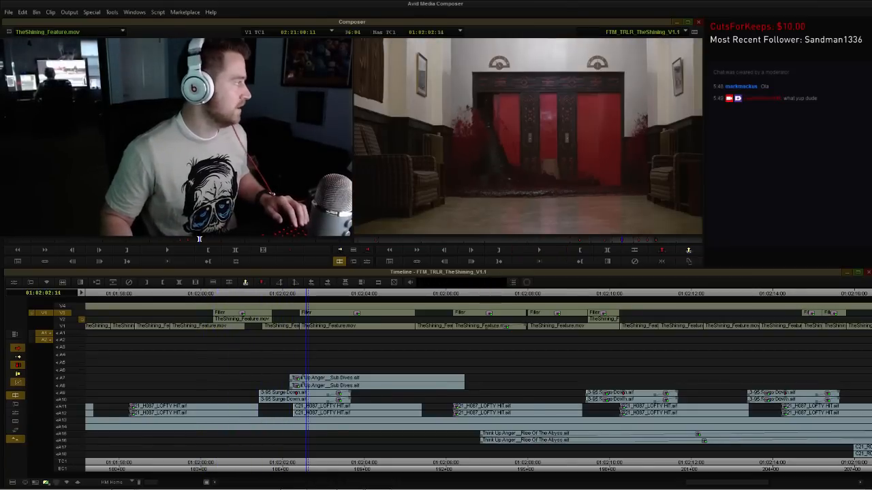
{"action": "left_click", "coordinate": [136, 294]}
{"action": "key", "text": "space"}
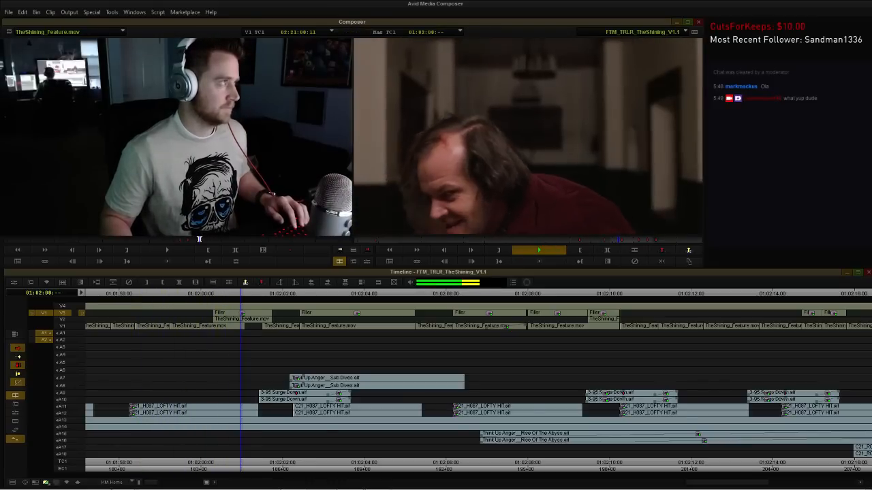
{"action": "key", "text": "space"}
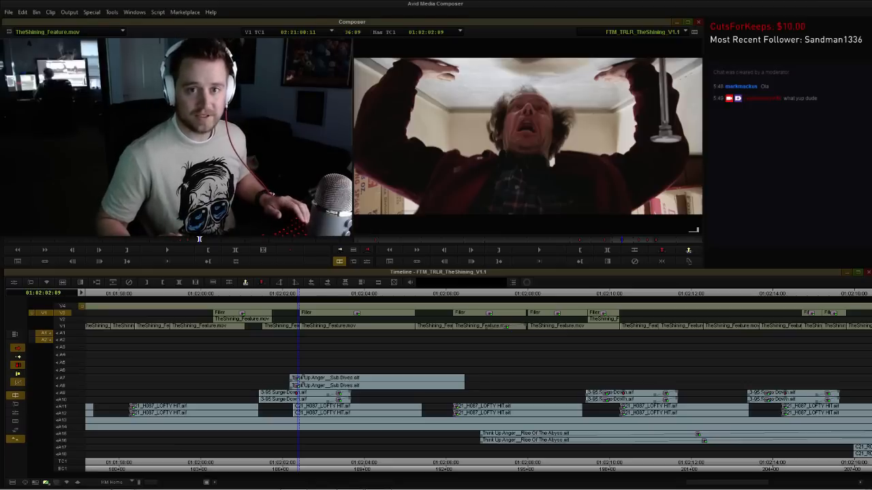
Review the trailer with the V4 letterbox monitored from 01:02:00:14 to the title card at 01:02:22:15.
{"action": "left_click", "coordinate": [226, 294]}
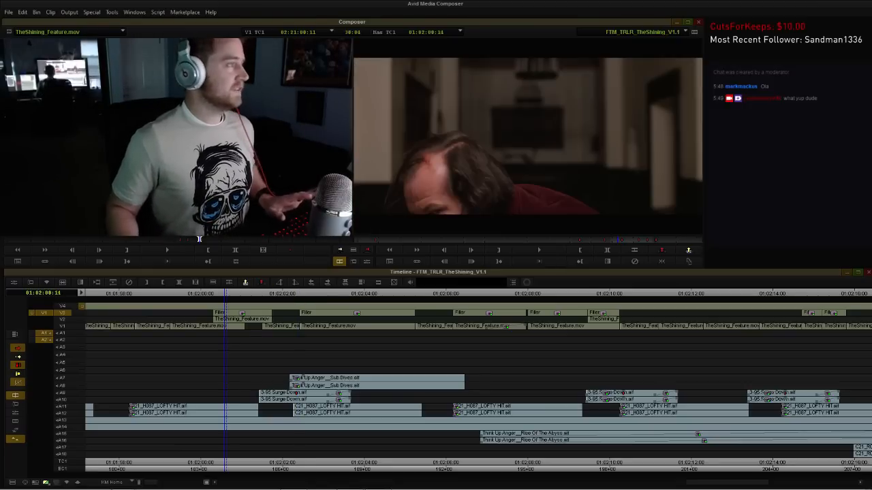
{"action": "key", "text": "space"}
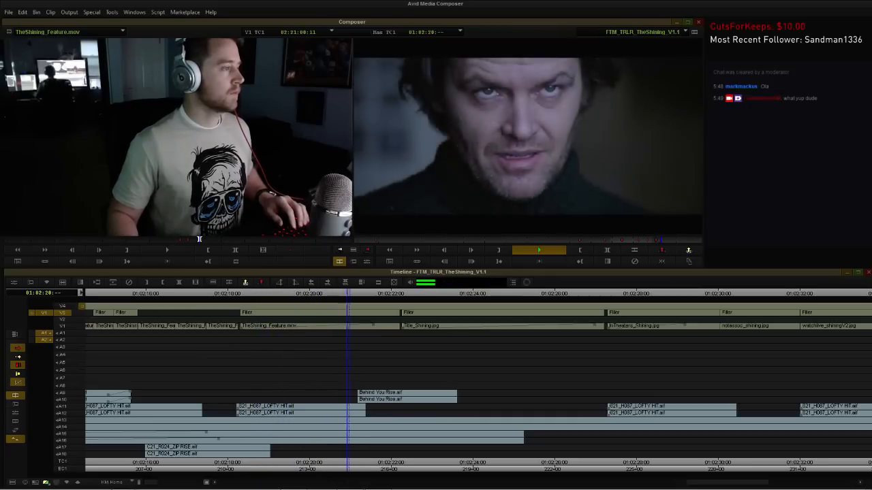
{"action": "key", "text": "space"}
Fit the whole sequence in the timeline and review the trailer from the green ratings card at 01:00:02:00.
{"action": "key", "text": "ctrl+/"}
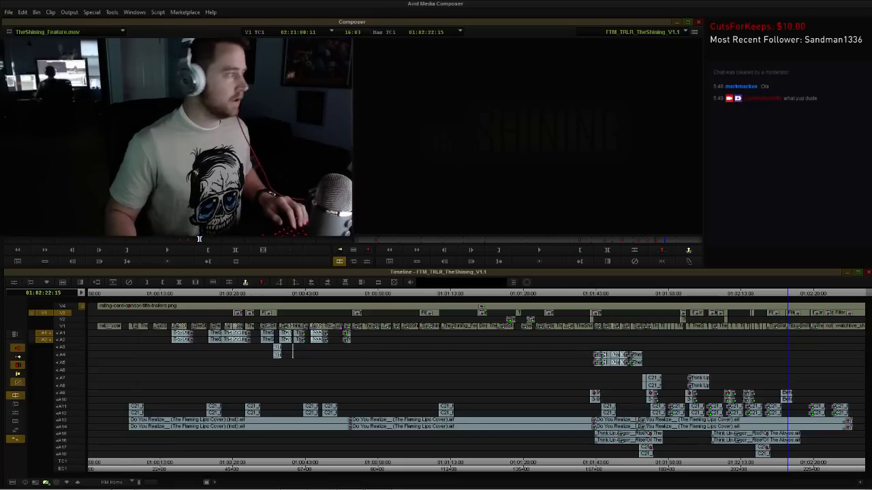
{"action": "key", "text": "a"}
{"action": "key", "text": "a"}
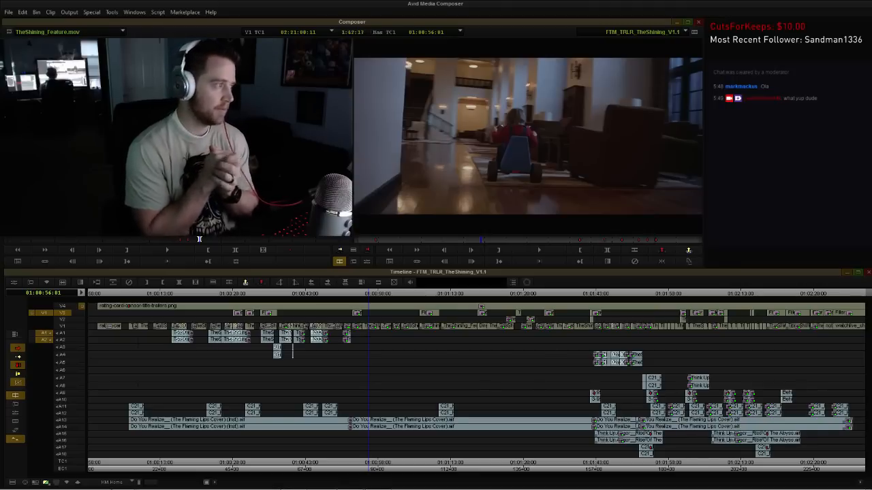
{"action": "left_click", "coordinate": [107, 293]}
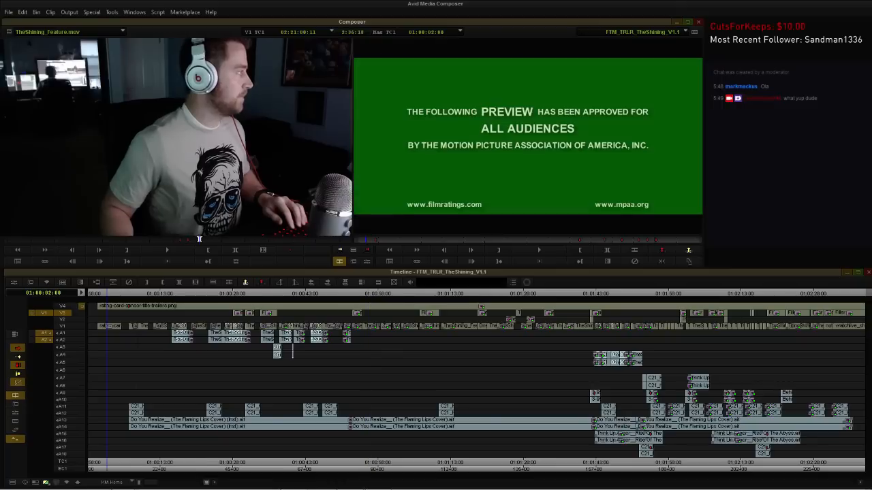
{"action": "left_click", "coordinate": [394, 282]}
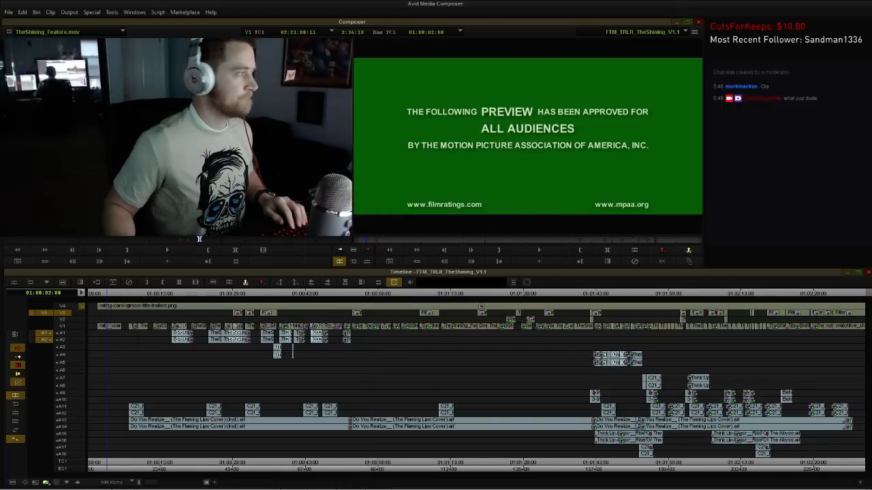
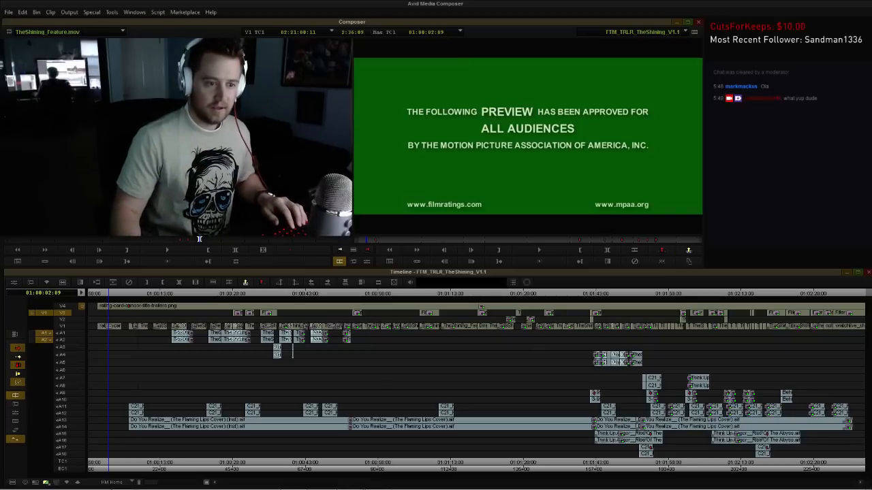
{"action": "key", "text": "Escape"}
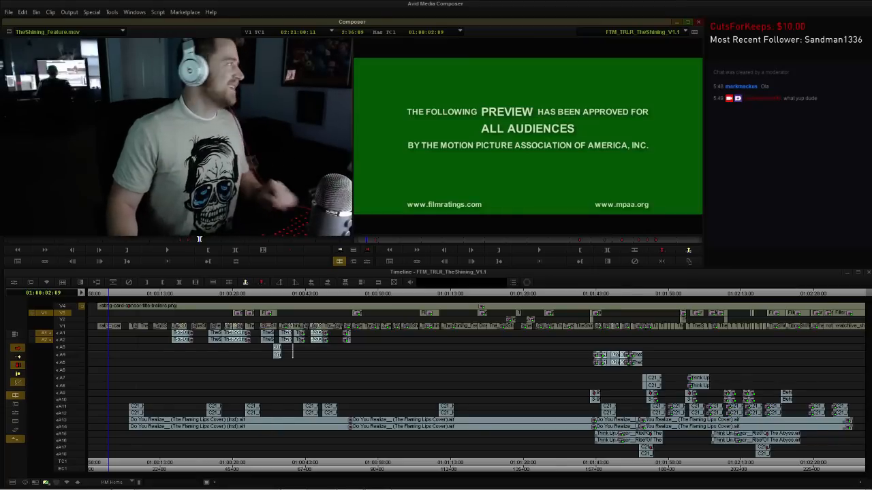
{"action": "key", "text": "Escape"}
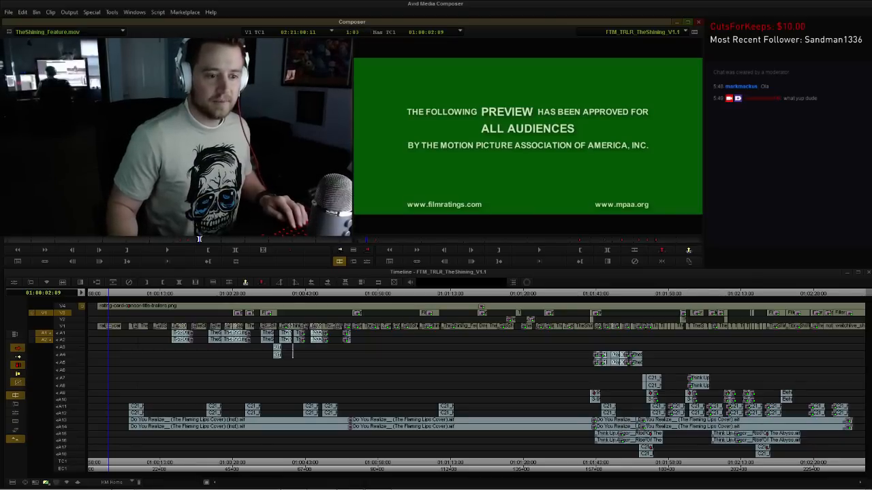
Load SYNC Breaking Bridges.aif from the Epic Destruction bin as the source clip, close the bin, and show the source waveform in the timeline.
{"action": "left_click_drag", "start_coordinate": [220, 82], "coordinate": [542, 130]}
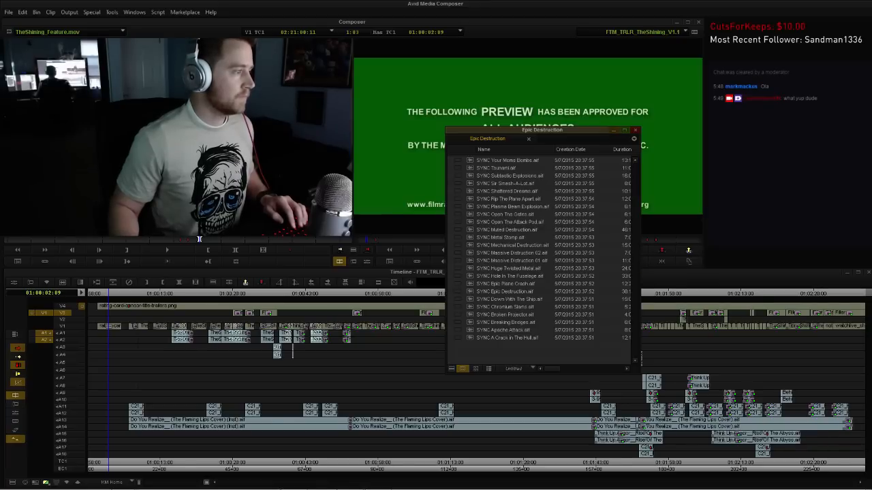
{"action": "double_click", "coordinate": [470, 322]}
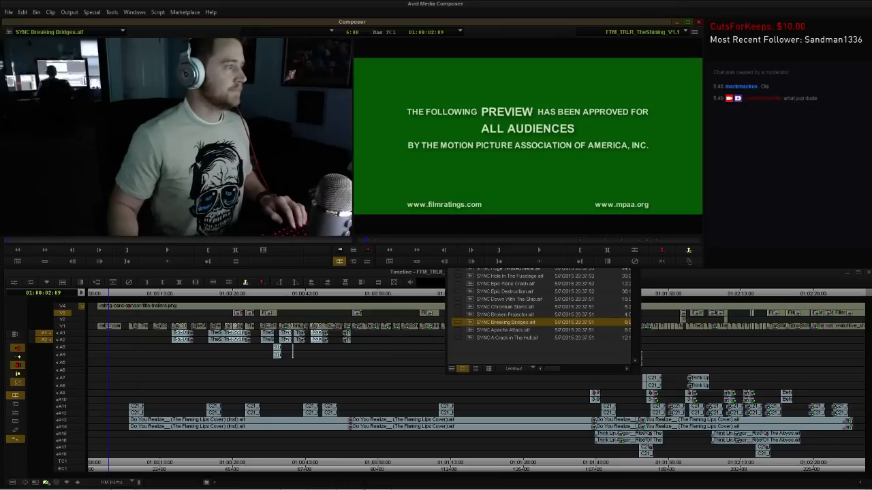
{"action": "left_click", "coordinate": [531, 352]}
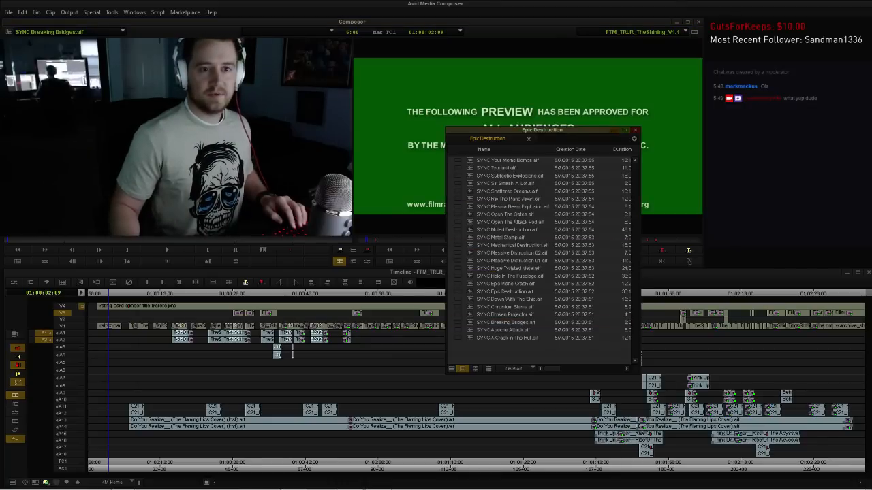
{"action": "key", "text": "ctrl+w"}
{"action": "key", "text": "Escape"}
Audition SYNC Breaking Bridges.aif and mark its opening 2:04 with in and out points.
{"action": "left_click_drag", "start_coordinate": [116, 293], "coordinate": [89, 292]}
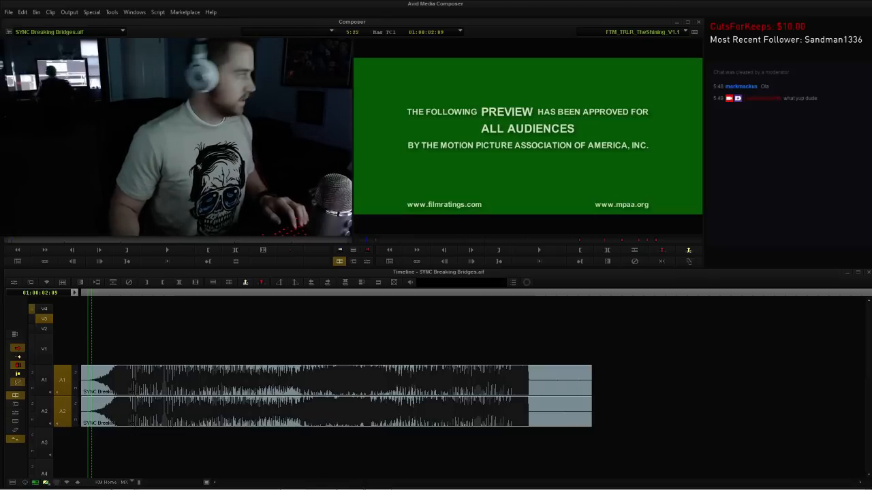
{"action": "key", "text": "space"}
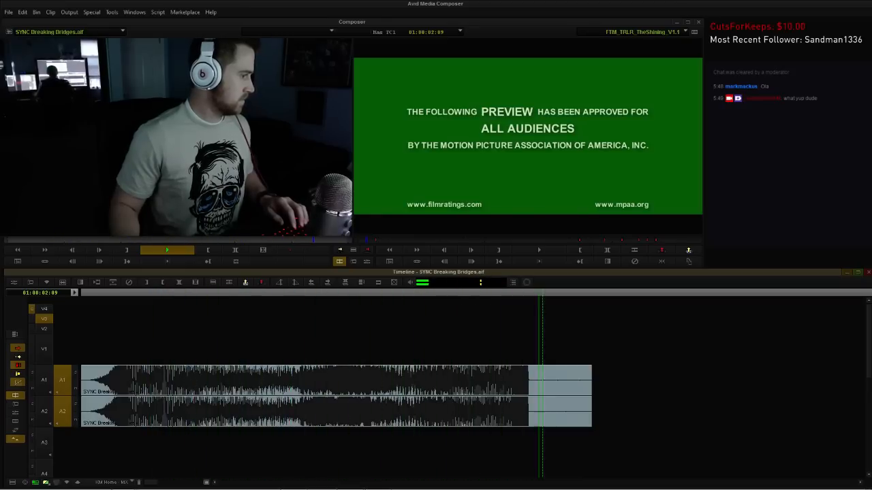
{"action": "key", "text": "Home"}
{"action": "key", "text": "space"}
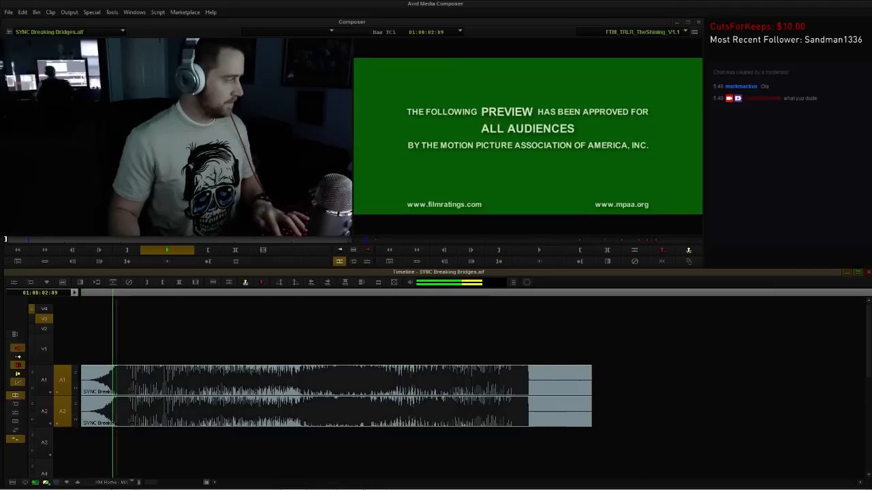
{"action": "key", "text": "o"}
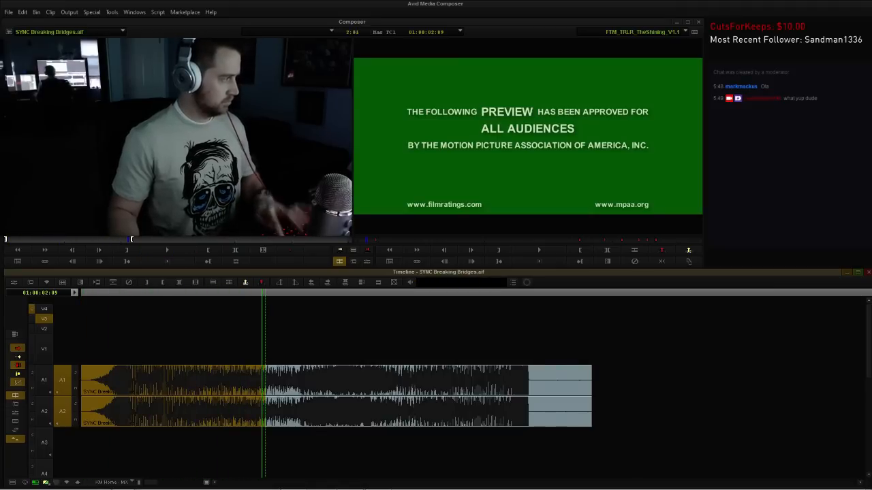
Overwrite the marked SYNC Breaking Bridges.aif audio onto tracks A2 and A3 of the FTM_TRLR_TheShining_V1.1 sequence at 01:01:53:15.
{"action": "key", "text": "Escape"}
{"action": "key", "text": "F1"}
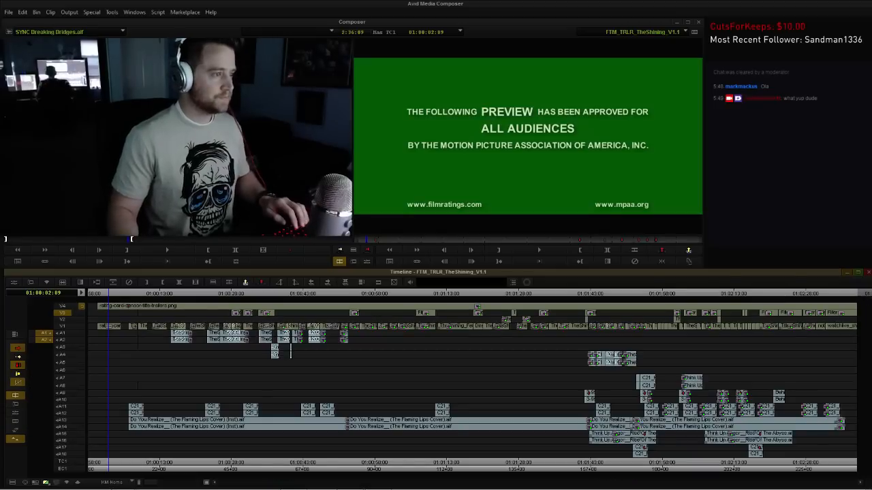
{"action": "left_click_drag", "start_coordinate": [627, 293], "coordinate": [649, 293]}
{"action": "key", "text": "h"}
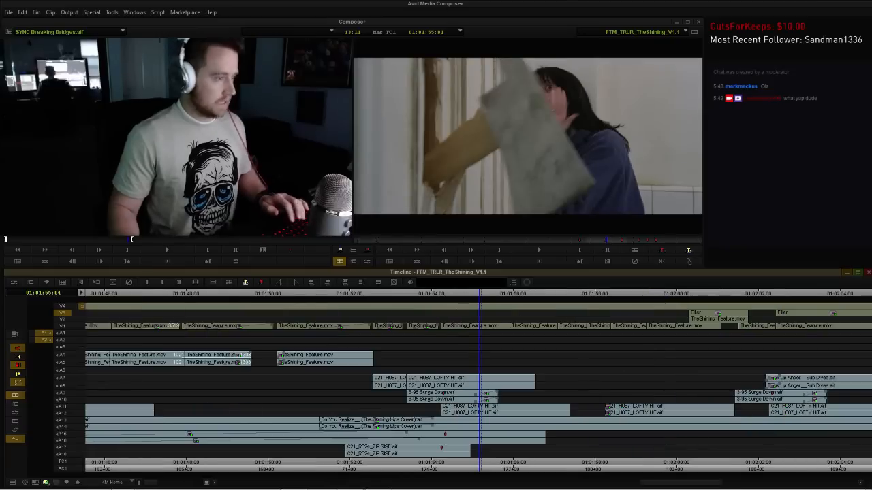
{"action": "left_click_drag", "start_coordinate": [45, 333], "coordinate": [62, 346]}
{"action": "left_click", "coordinate": [62, 340]}
{"action": "left_click", "coordinate": [62, 312]}
{"action": "left_click", "coordinate": [410, 293]}
{"action": "left_click_drag", "start_coordinate": [409, 293], "coordinate": [417, 293]}
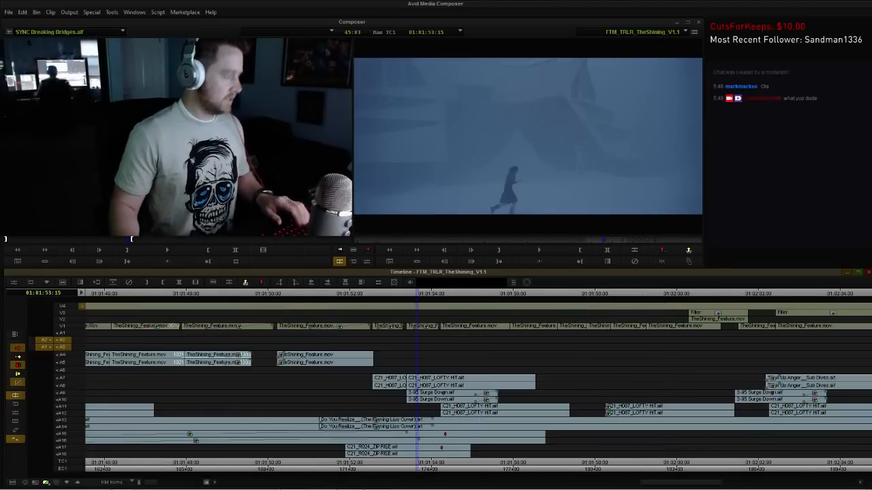
{"action": "key", "text": "b"}
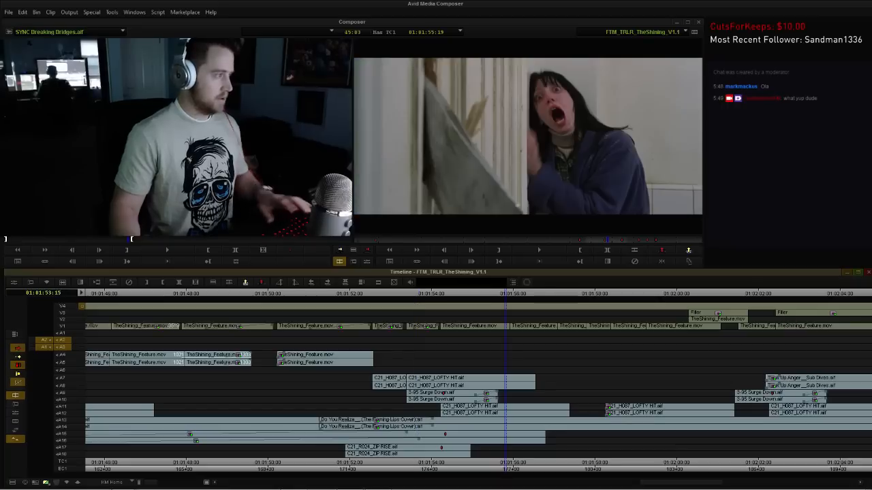
Move the SYNC Breaking Bridges.aif clips on A2 and A3 two frames later and play back the new timing.
{"action": "left_click", "coordinate": [423, 293]}
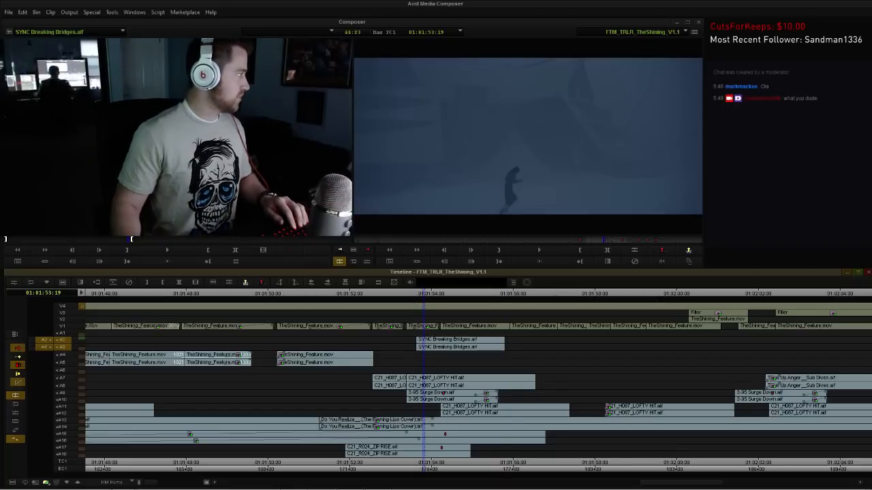
{"action": "left_click_drag", "start_coordinate": [423, 293], "coordinate": [439, 294]}
{"action": "left_click", "coordinate": [440, 347]}
{"action": "left_click", "coordinate": [439, 340], "text": "shift"}
{"action": "key", "text": "period"}
{"action": "key", "text": "period"}
{"action": "left_click", "coordinate": [402, 294]}
{"action": "key", "text": "space"}
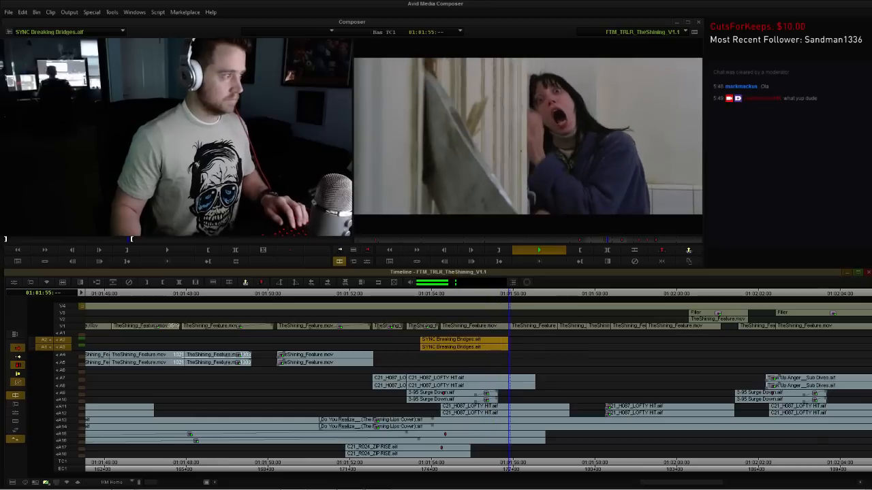
{"action": "key", "text": "space"}
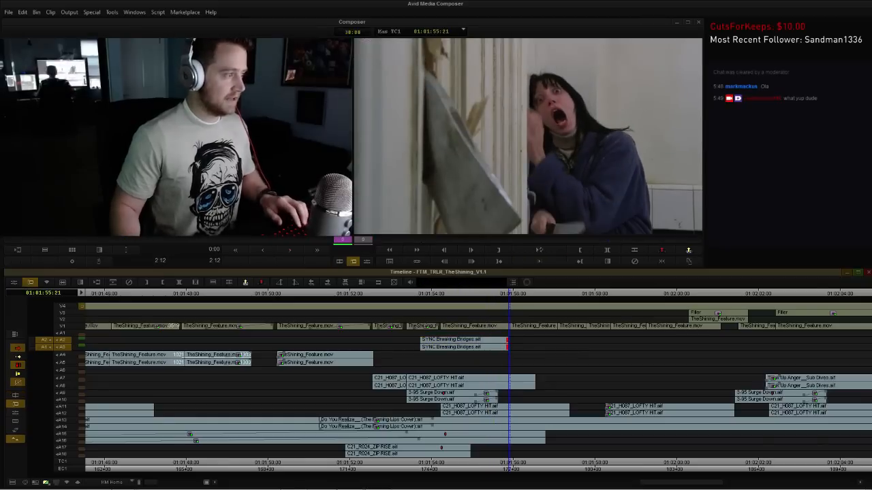
Add a 29-frame dissolve ending at the out point of the SYNC Breaking Bridges.aif clips on A2 and A3.
{"action": "key", "text": "backslash"}
{"action": "key", "text": "e"}
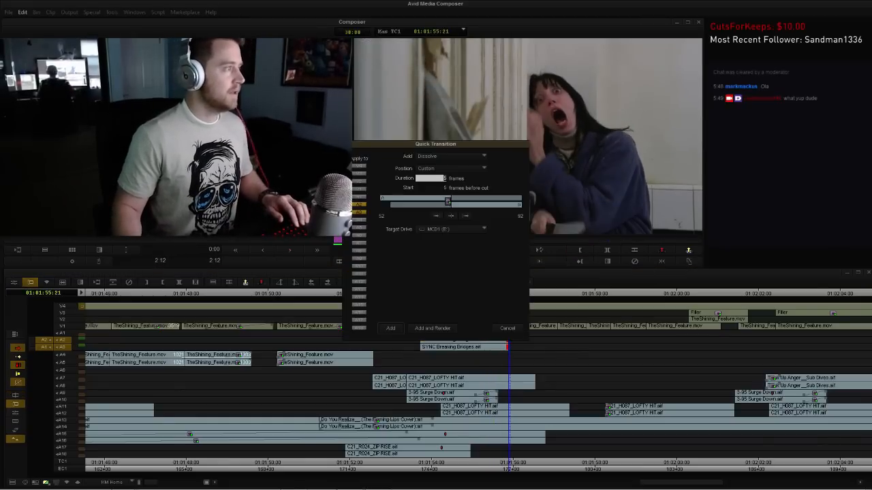
{"action": "left_click_drag", "start_coordinate": [447, 202], "coordinate": [420, 202]}
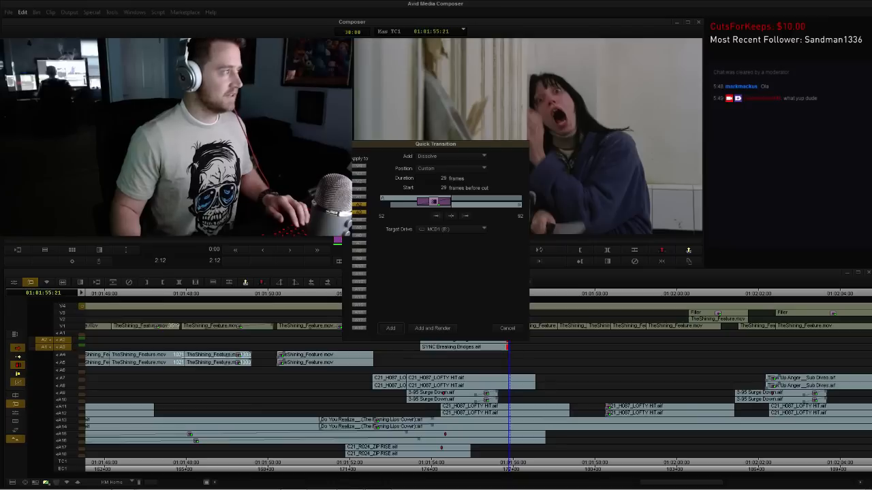
{"action": "left_click", "coordinate": [390, 329]}
Play back the axe scene around 01:01:52 to 01:01:55 repeatedly to check the added hit and its fade-out.
{"action": "left_click", "coordinate": [455, 293]}
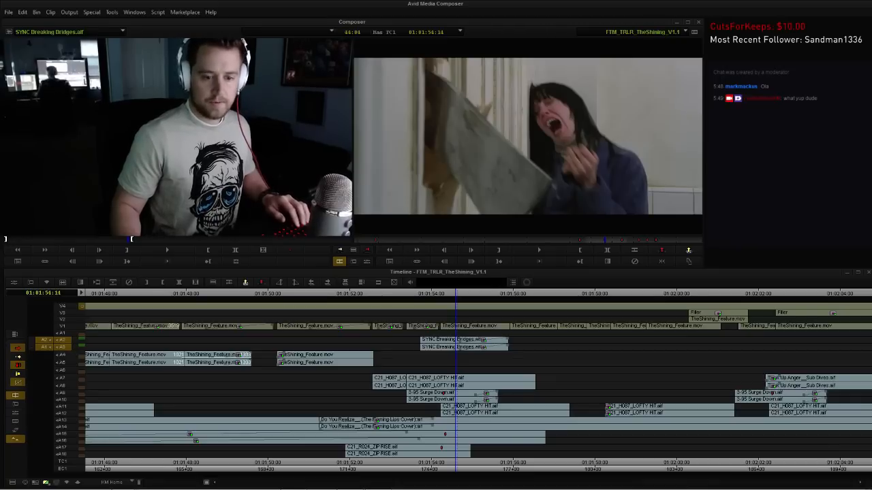
{"action": "left_click", "coordinate": [342, 293]}
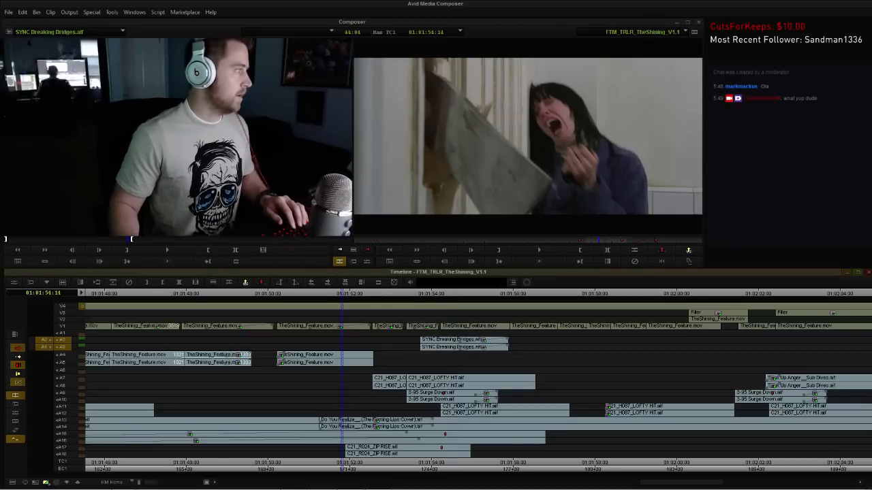
{"action": "key", "text": "space"}
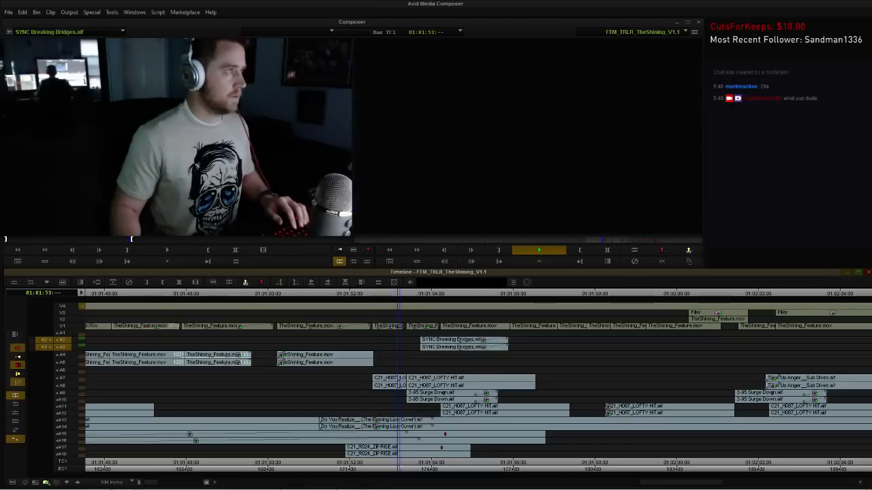
{"action": "key", "text": "space"}
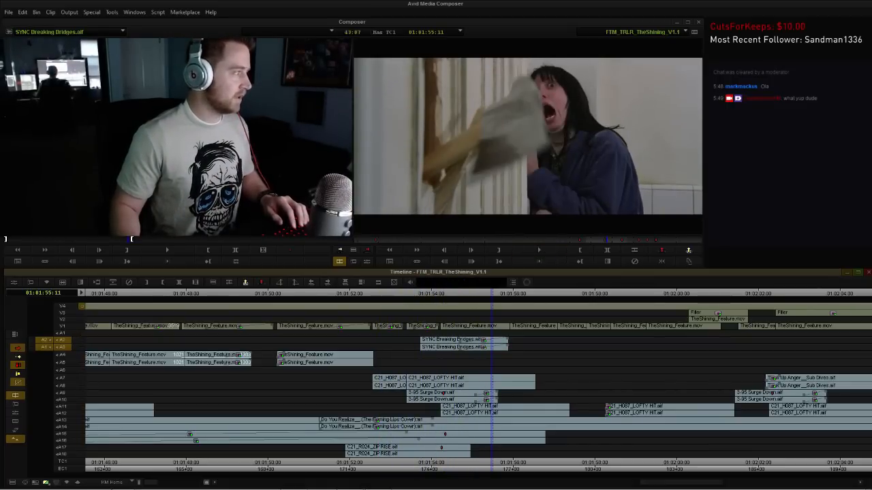
{"action": "left_click", "coordinate": [332, 293]}
{"action": "key", "text": "space"}
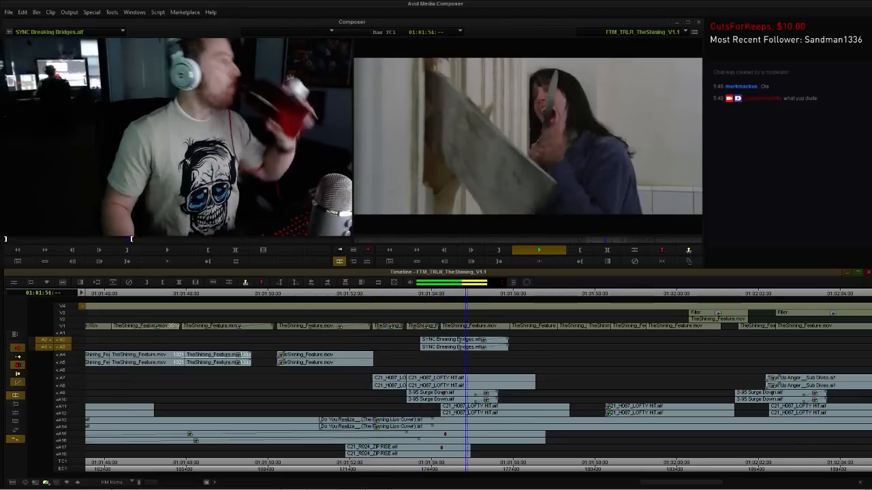
{"action": "key", "text": "space"}
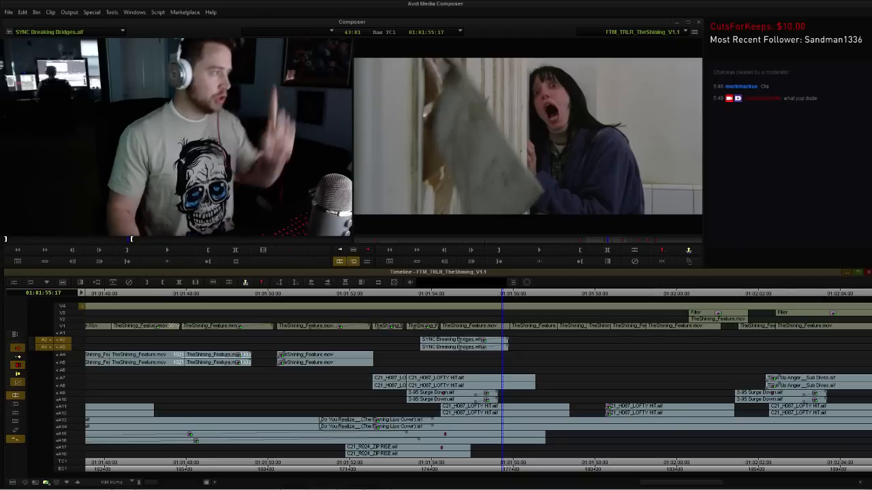
{"action": "left_click", "coordinate": [448, 294]}
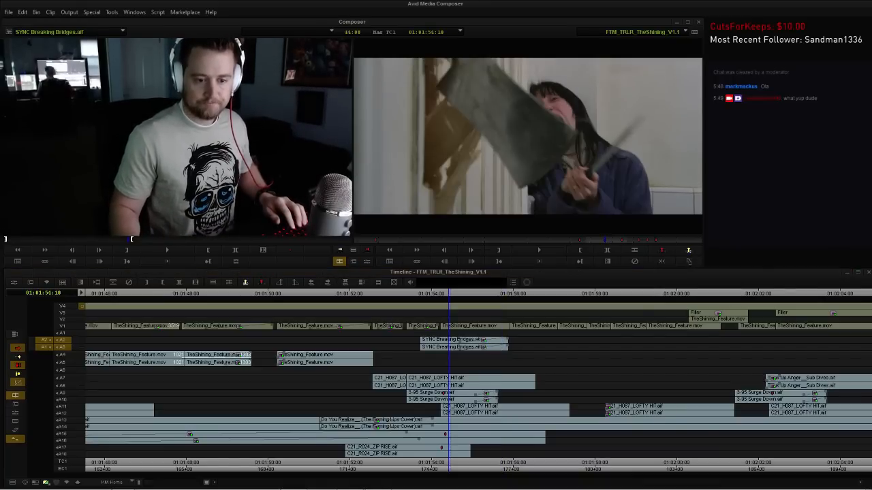
{"action": "key", "text": "space"}
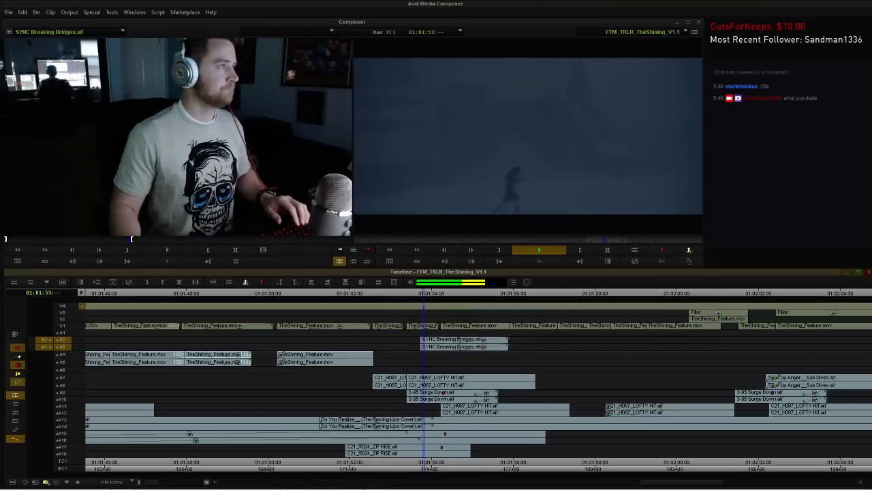
{"action": "key", "text": "space"}
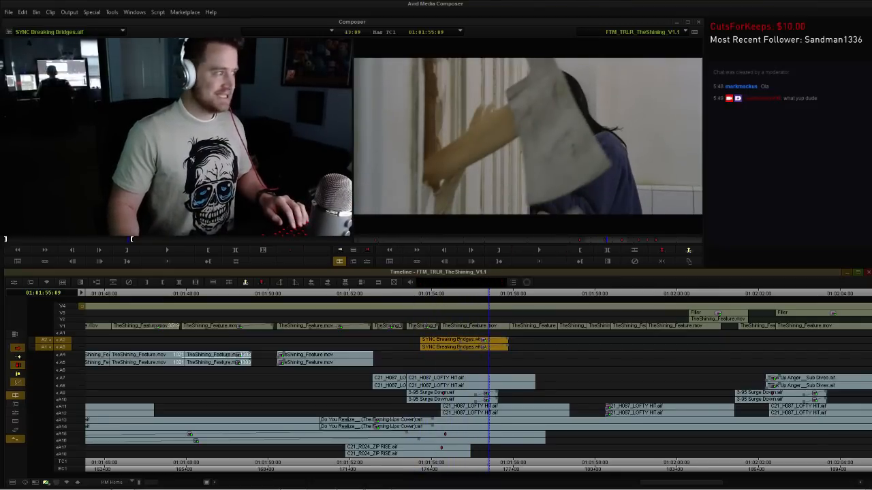
{"action": "key", "text": "a"}
{"action": "key", "text": "space"}
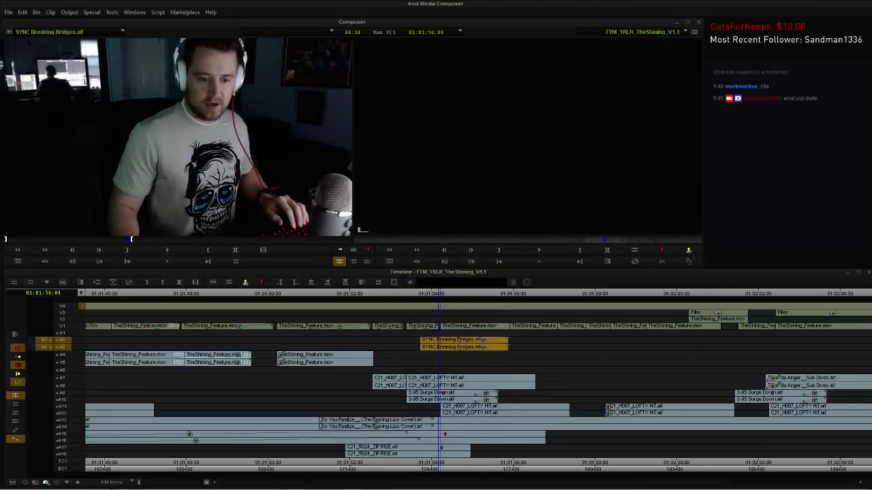
Copy the Think Up Anger__Sub Dives.aif clips on A7 and A8 around 01:02:03.
{"action": "left_click_drag", "start_coordinate": [803, 294], "coordinate": [819, 294]}
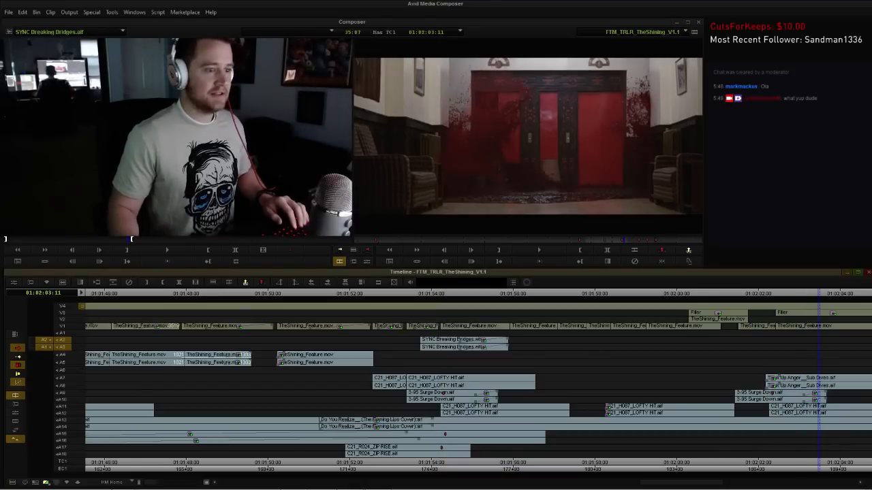
{"action": "left_click", "coordinate": [63, 378]}
{"action": "left_click", "coordinate": [62, 386]}
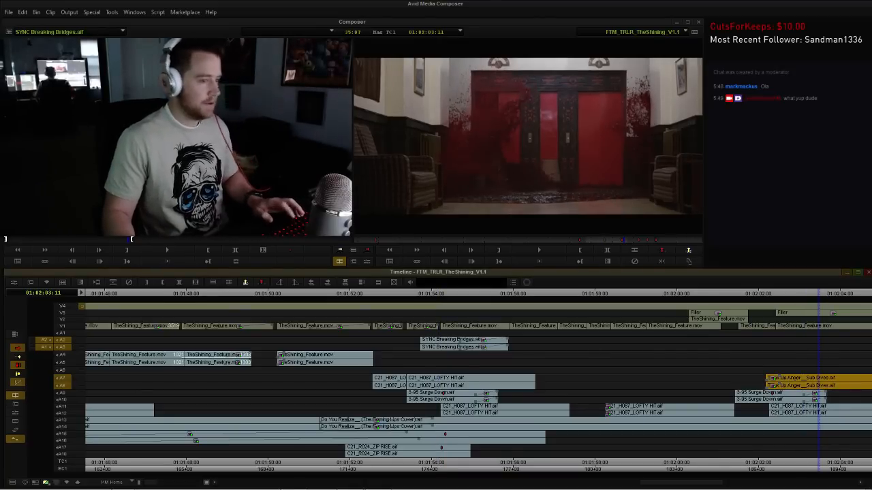
Try to insert the copied sub dive audio at 01:01:54:05 with the source audio patched to A5 and A6.
{"action": "left_click", "coordinate": [441, 294]}
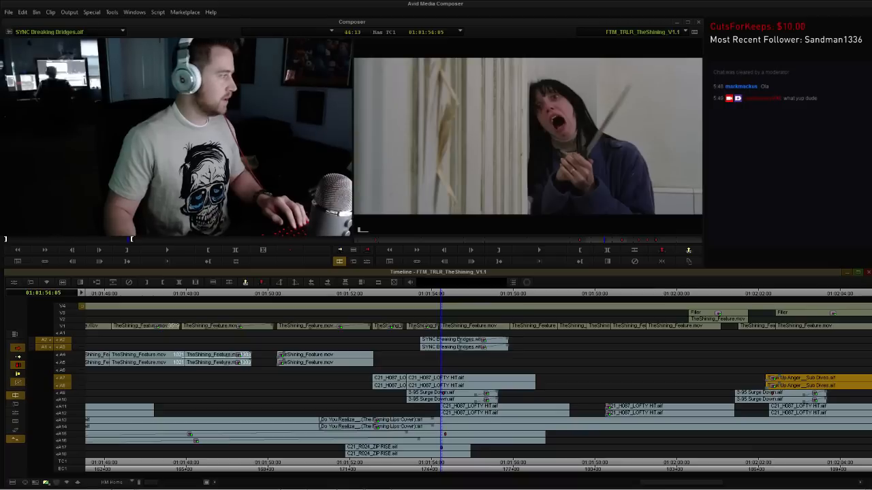
{"action": "left_click", "coordinate": [63, 370]}
{"action": "left_click", "coordinate": [62, 363]}
{"action": "left_click_drag", "start_coordinate": [45, 348], "coordinate": [63, 363]}
{"action": "left_click_drag", "start_coordinate": [45, 339], "coordinate": [63, 371]}
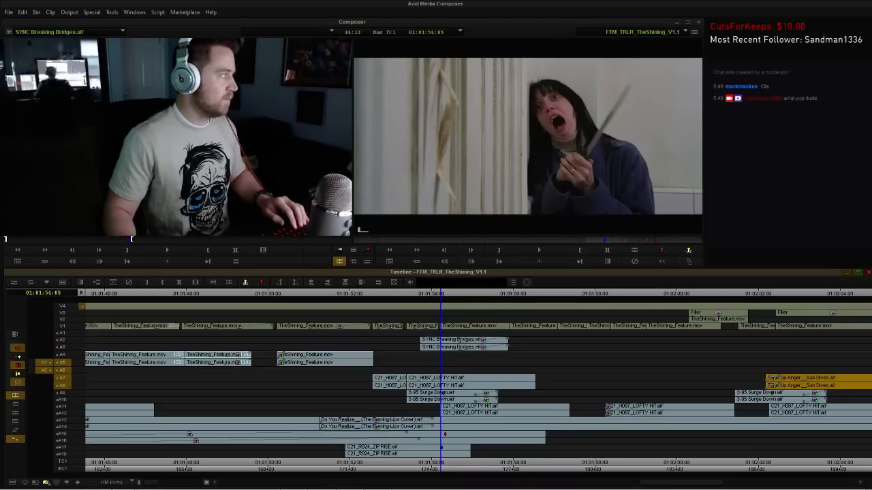
{"action": "left_click", "coordinate": [63, 378]}
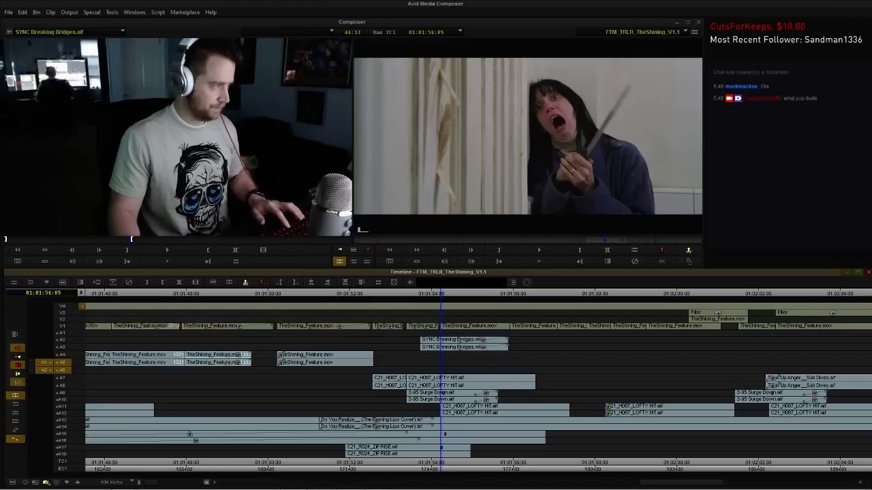
{"action": "key", "text": "b"}
{"action": "key", "text": "ctrl+z"}
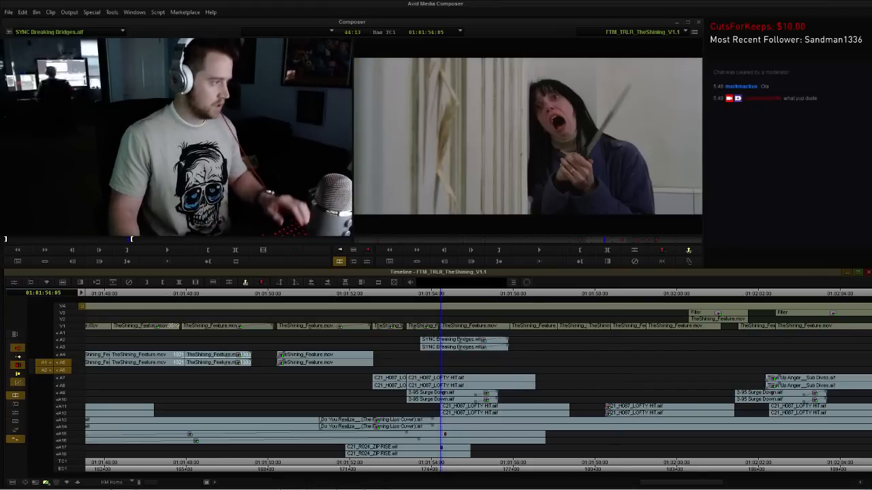
Place the copied sub dive audio at 01:01:56:20, then move it onto A5 and A6 to start at about 01:01:54:05.
{"action": "left_click", "coordinate": [547, 462]}
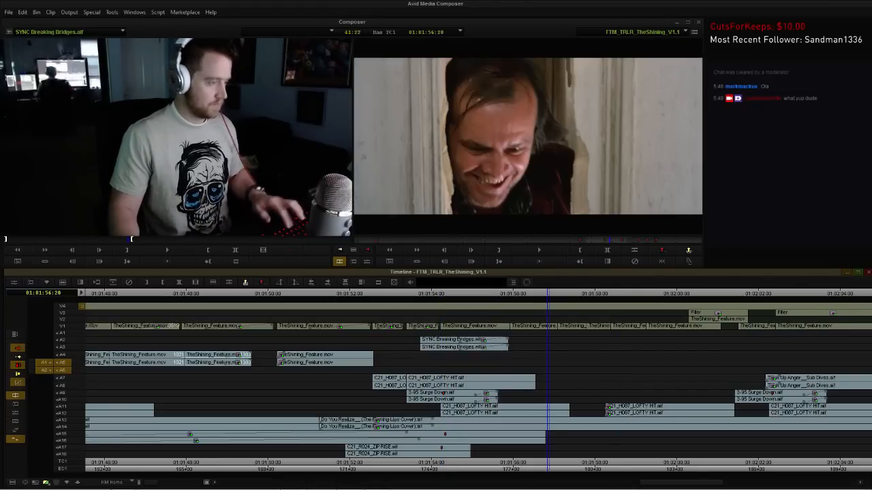
{"action": "key", "text": "b"}
{"action": "left_click", "coordinate": [634, 378]}
{"action": "left_click_drag", "start_coordinate": [635, 378], "coordinate": [530, 365]}
Play the sequence from about 01:01:50 through to the title card to review the added sound effects.
{"action": "left_click", "coordinate": [257, 463]}
{"action": "key", "text": "space"}
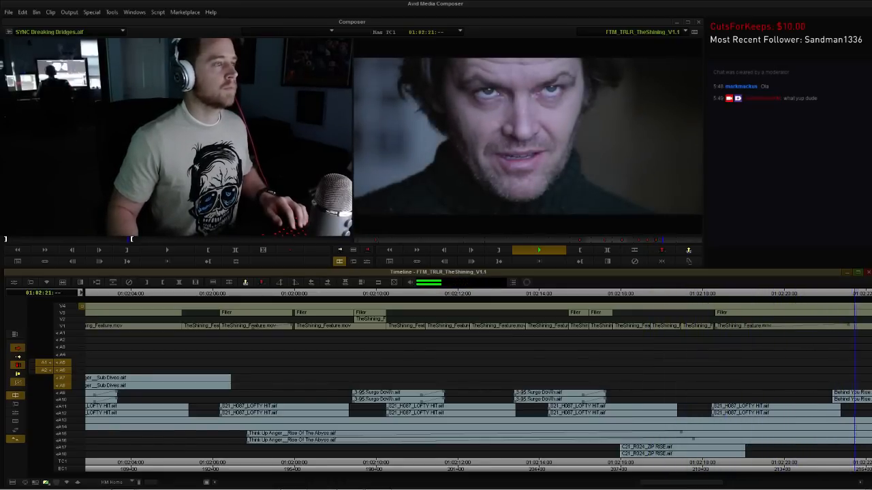
{"action": "key", "text": "ctrl+slash"}
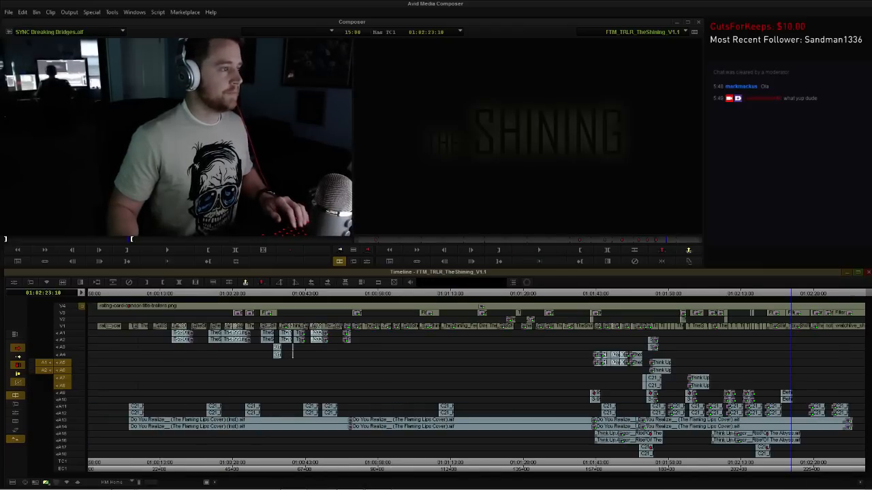
Copy the V3 Filler effect segment near 01:00:53 onto V3 at 01:01:01:00, above the short shot there.
{"action": "mouse_move", "coordinate": [446, 294]}
{"action": "left_mouse_down"}
{"action": "mouse_move", "coordinate": [510, 294]}
{"action": "mouse_move", "coordinate": [393, 293]}
{"action": "left_mouse_up"}
{"action": "key", "text": "space"}
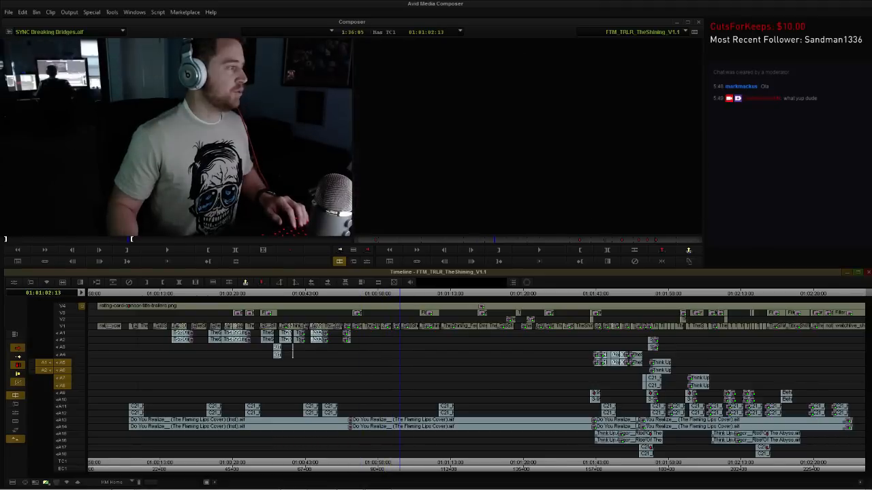
{"action": "key", "text": "j"}
{"action": "key", "text": "k"}
{"action": "key", "text": "h"}
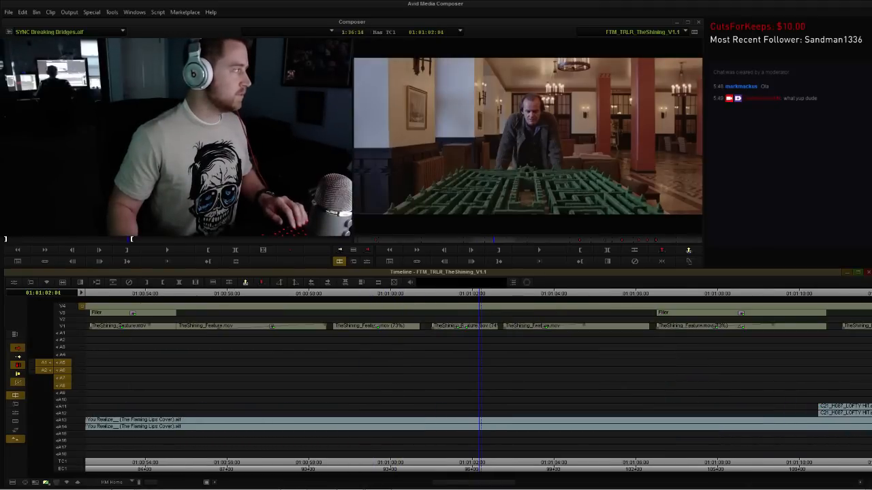
{"action": "key", "text": "a"}
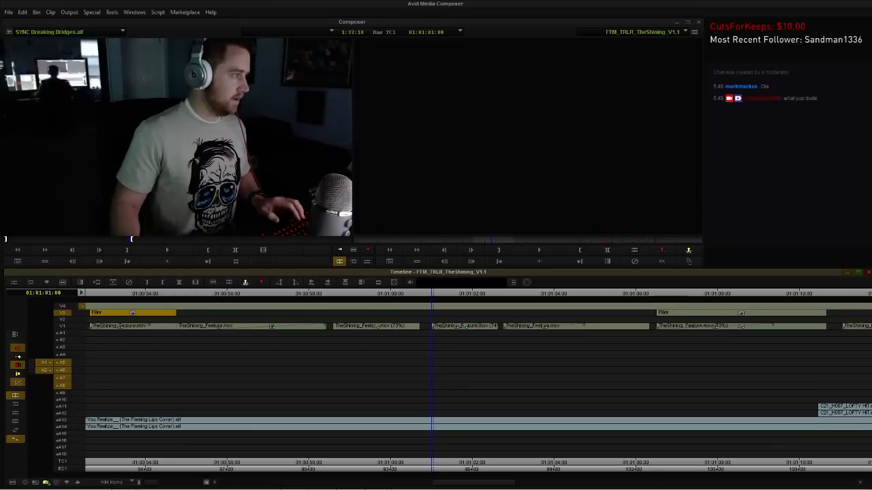
{"action": "left_click_drag", "start_coordinate": [45, 363], "coordinate": [62, 385]}
{"action": "left_click", "coordinate": [62, 378]}
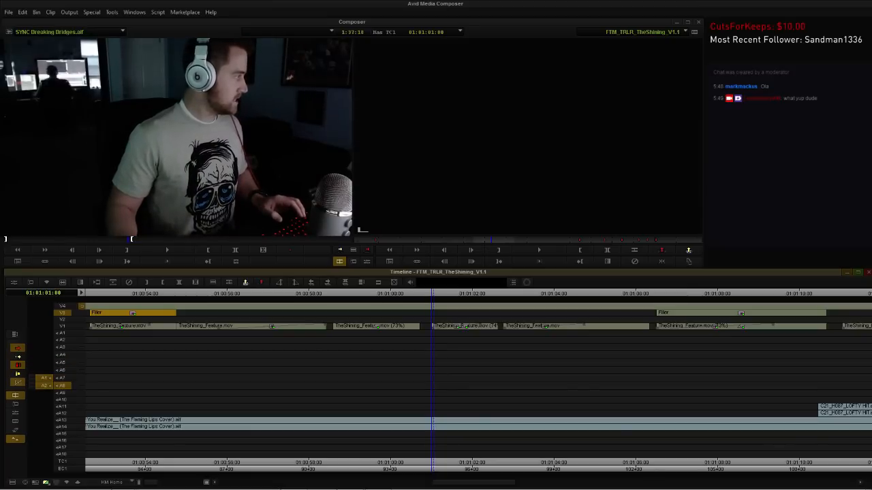
{"action": "key", "text": "l"}
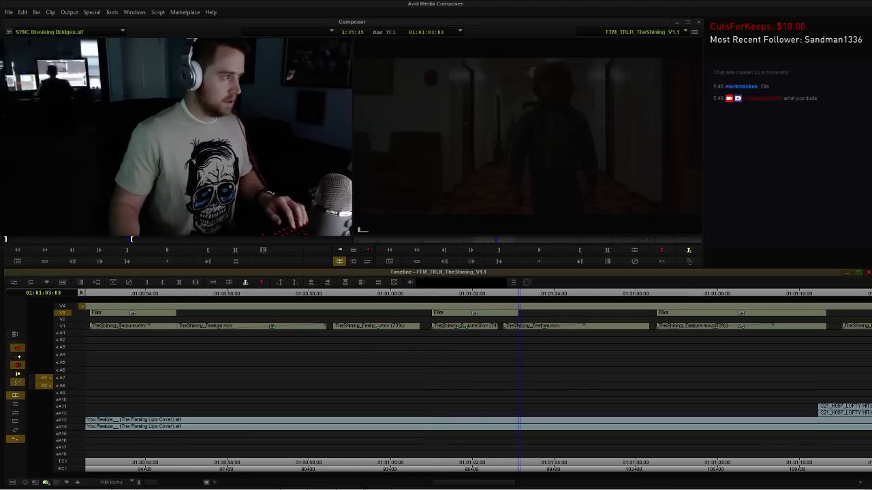
Trim the end of the new V3 Filler segment to the end of the shot beneath it and play back the section.
{"action": "key", "text": "u"}
{"action": "key", "text": "Return"}
{"action": "left_click", "coordinate": [418, 462]}
{"action": "key", "text": "space"}
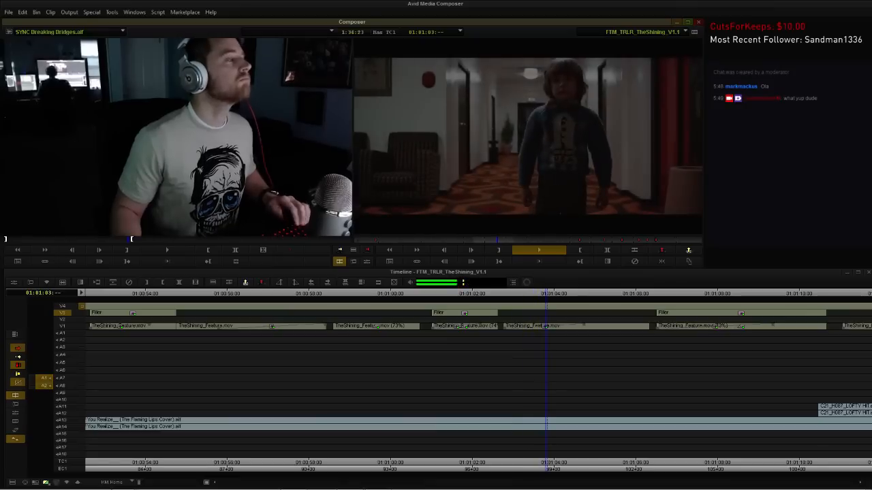
{"action": "key", "text": "space"}
{"action": "key", "text": "ctrl+/"}
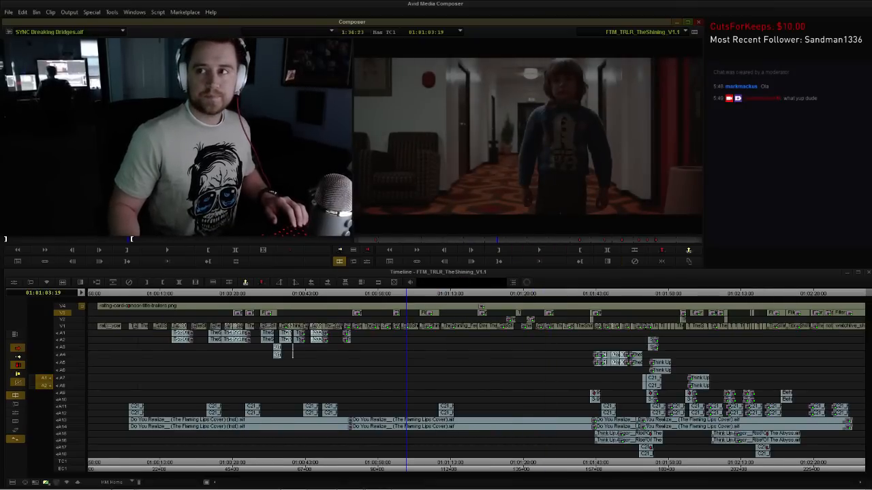
Switch from the trailer to the Breakdown sequence and scan it from the beginning to about 01:03:15 for usable shots.
{"action": "left_click", "coordinate": [363, 462]}
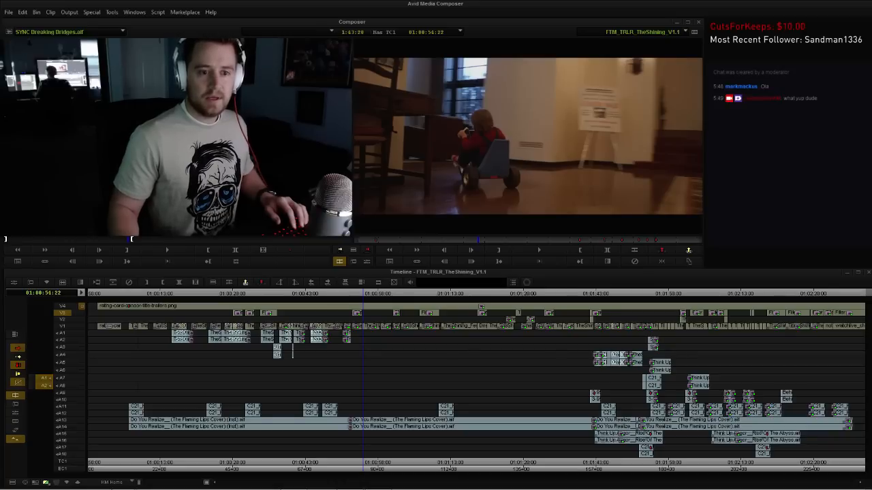
{"action": "key", "text": "ctrl+slash"}
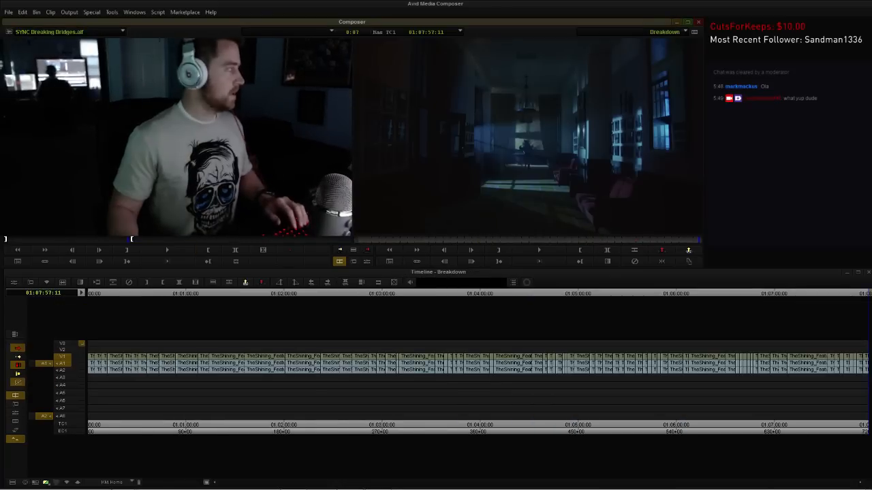
{"action": "left_click", "coordinate": [111, 294]}
{"action": "key", "text": "a"}
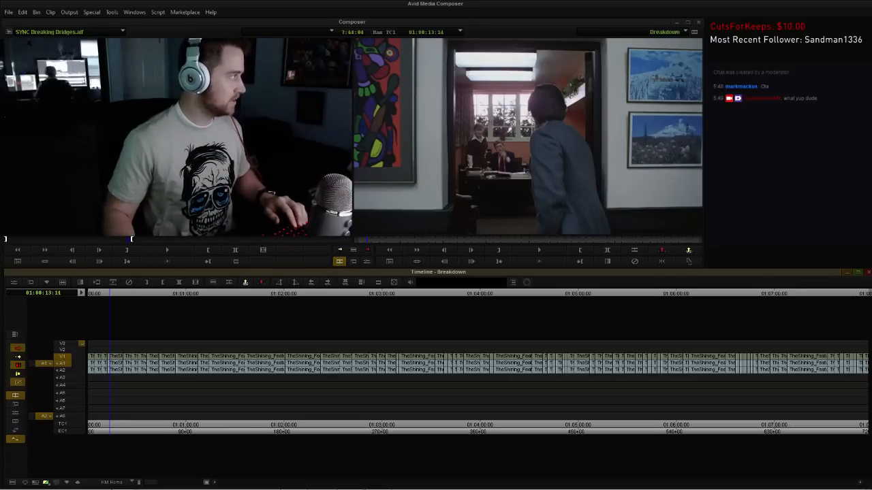
{"action": "key", "text": "a"}
{"action": "key", "text": "a"}
{"action": "key", "text": "a"}
{"action": "left_click_drag", "start_coordinate": [90, 293], "coordinate": [343, 294]}
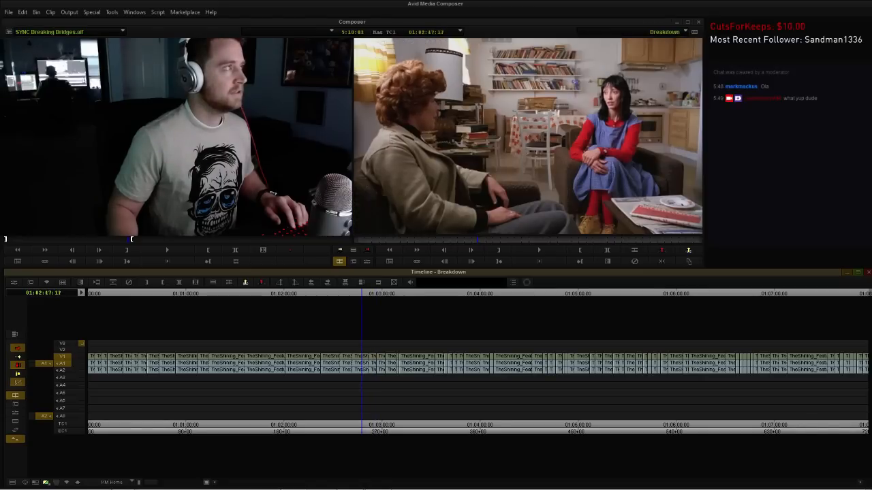
{"action": "left_click_drag", "start_coordinate": [365, 294], "coordinate": [396, 294]}
{"action": "key", "text": "ctrl+s"}
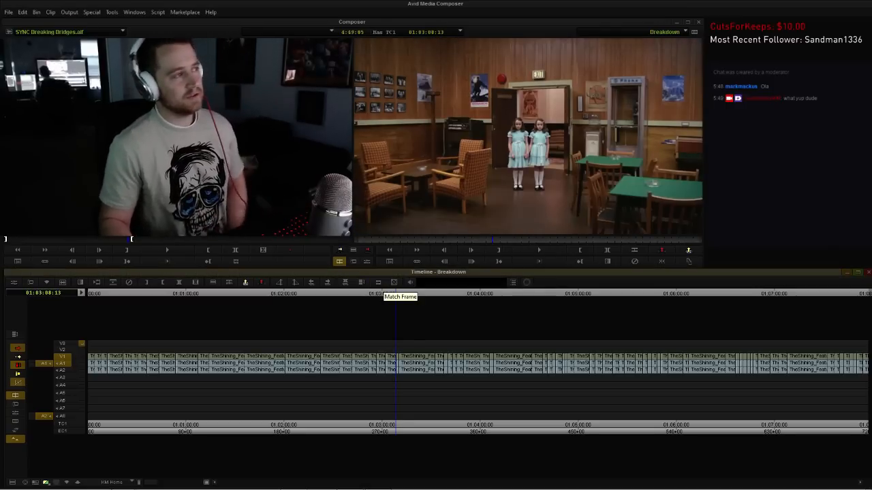
{"action": "left_click", "coordinate": [383, 294]}
{"action": "left_click_drag", "start_coordinate": [383, 294], "coordinate": [396, 293]}
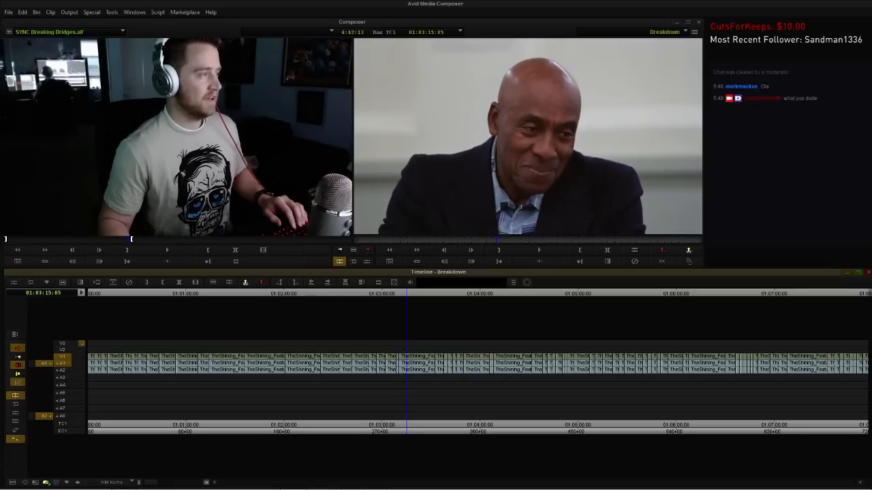
Examine the Breakdown shots from about 01:03:15, past the hedge maze and the father-and-son bedroom scene, to the boy playing on the carpet.
{"action": "key", "text": "l"}
{"action": "key", "text": "l"}
{"action": "key", "text": "l"}
{"action": "key", "text": "l"}
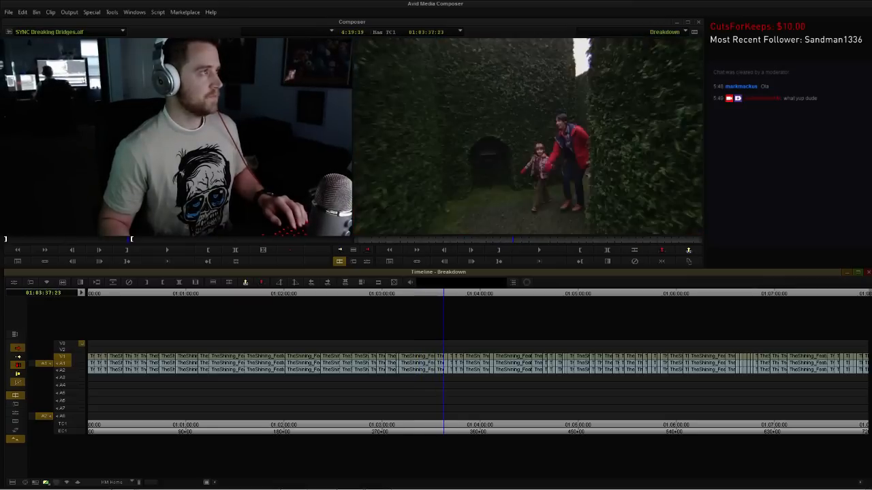
{"action": "key", "text": "j"}
{"action": "key", "text": "l"}
{"action": "key", "text": "j"}
{"action": "key", "text": "l"}
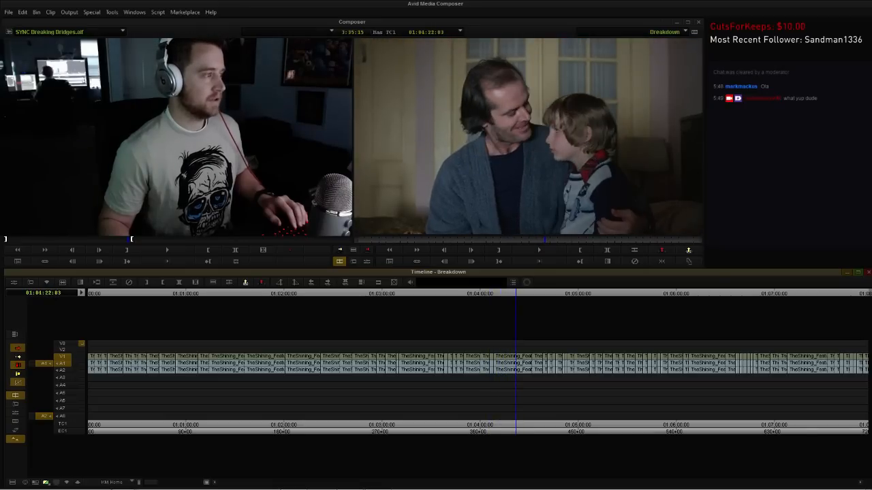
{"action": "key", "text": "j"}
{"action": "key", "text": "k"}
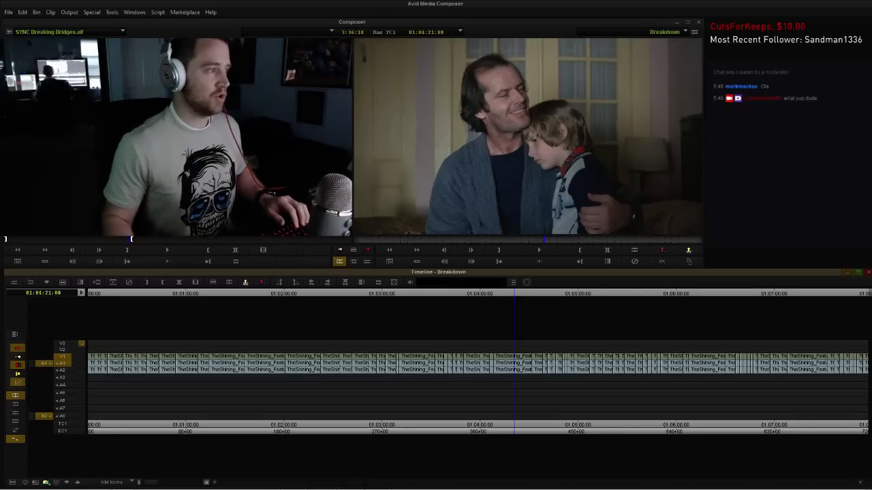
{"action": "key", "text": "s"}
{"action": "key", "text": "l"}
{"action": "key", "text": "l"}
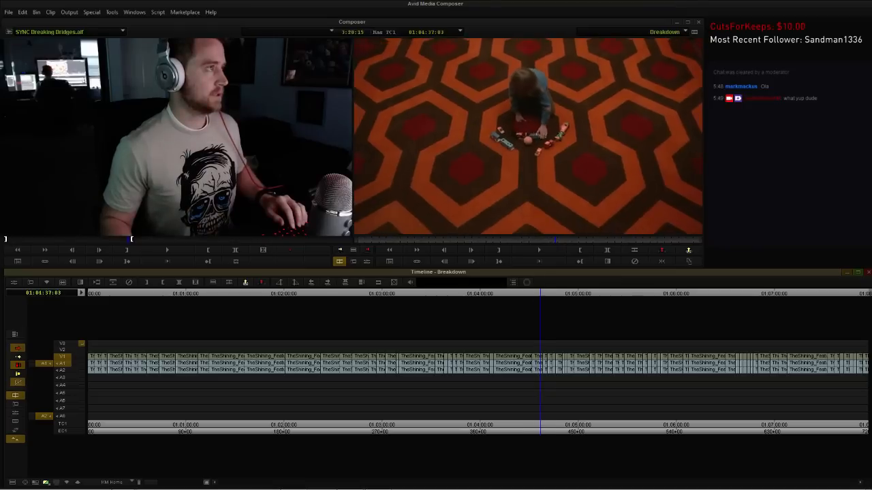
Examine the Breakdown shots from the carpet scene at about 01:04:37 through the green bathroom to the typewriter page at 01:05:46.
{"action": "key", "text": "j"}
{"action": "key", "text": "j"}
{"action": "key", "text": "k"}
{"action": "key", "text": "l"}
{"action": "key", "text": "k"}
{"action": "key", "text": "l"}
{"action": "key", "text": "l"}
{"action": "key", "text": "l"}
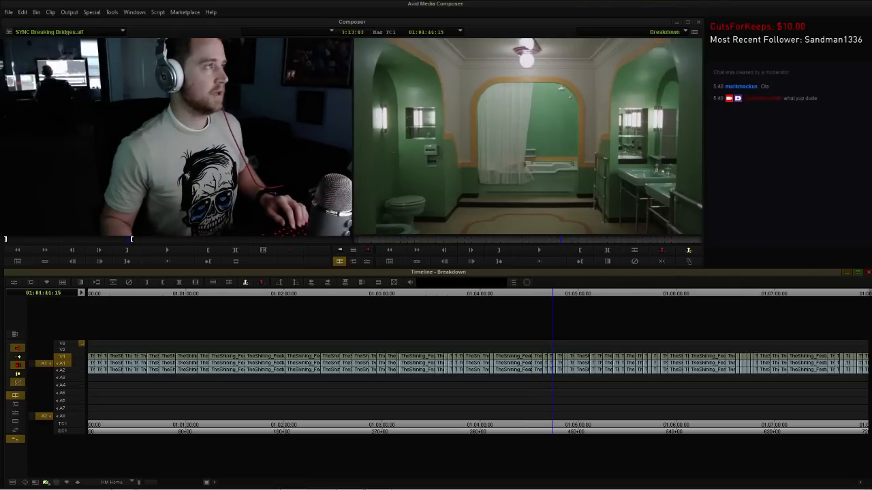
{"action": "key", "text": "j"}
{"action": "key", "text": "j"}
{"action": "key", "text": "k"}
{"action": "key", "text": "l"}
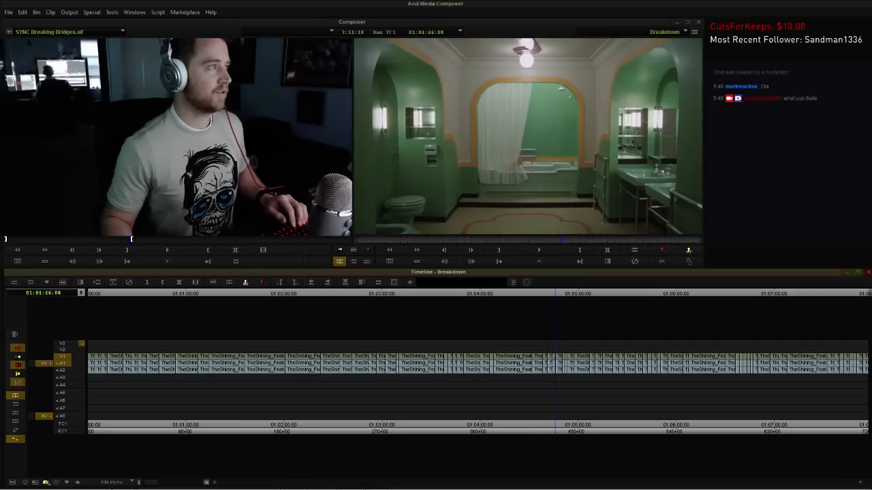
{"action": "key", "text": "l"}
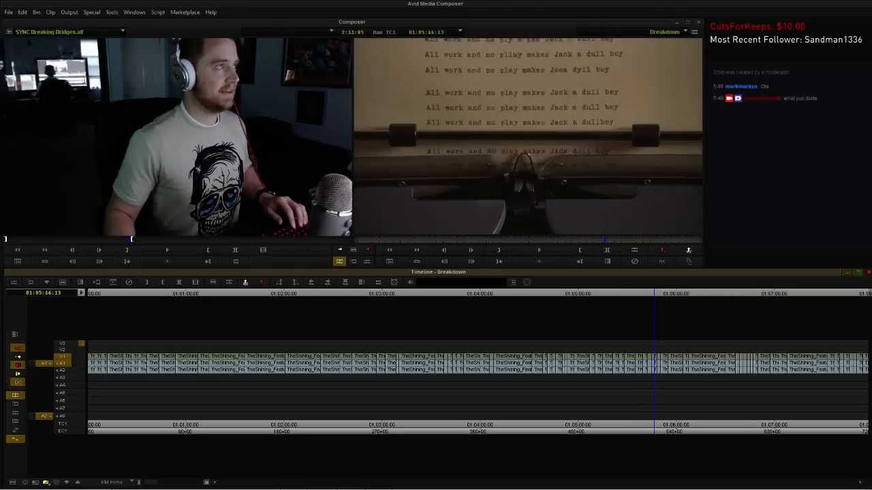
Review the lobby shot around 01:05:52 in Breakdown and continue through to the staircase confrontation at about 01:06:26.
{"action": "key", "text": "j"}
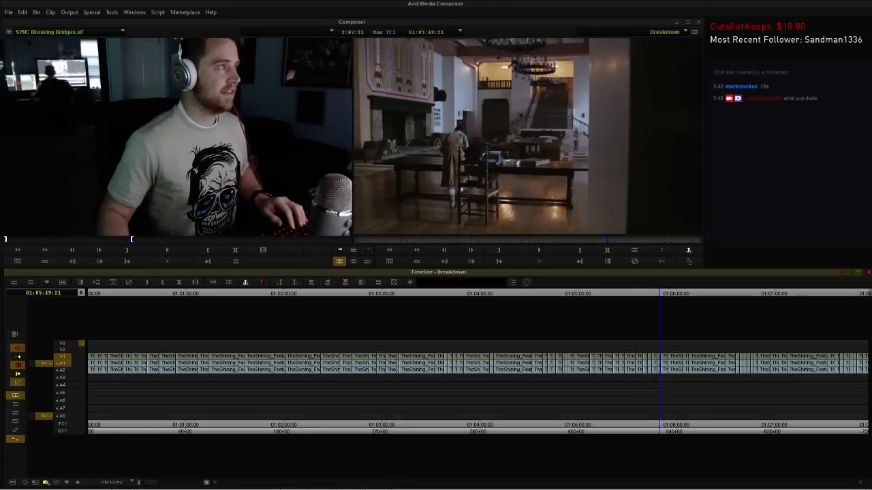
{"action": "key", "text": "j"}
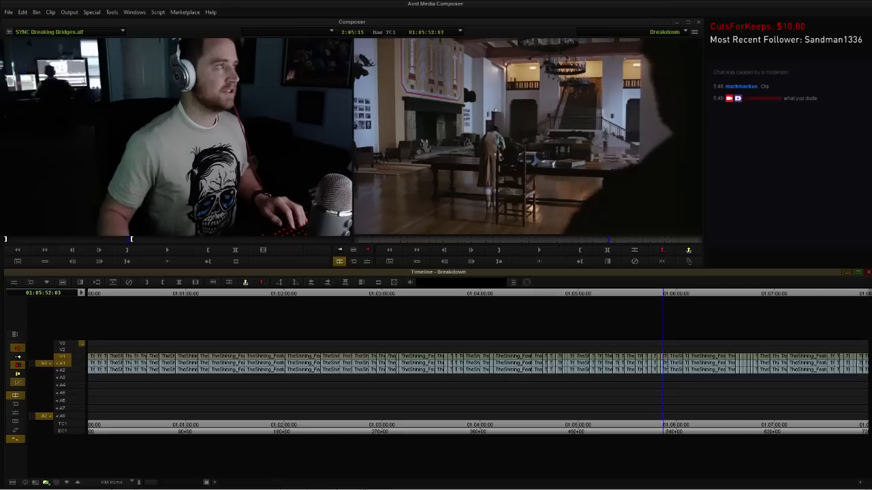
{"action": "key", "text": "l"}
{"action": "key", "text": "j"}
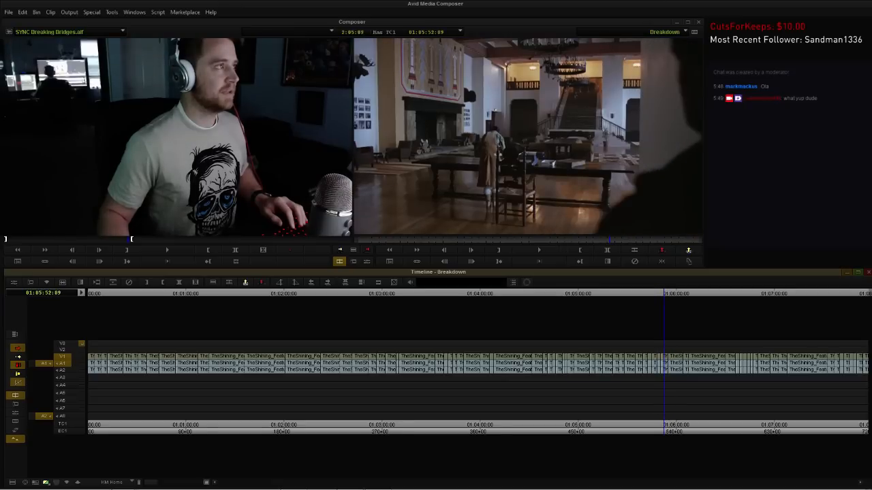
{"action": "key", "text": "space"}
{"action": "key", "text": "space"}
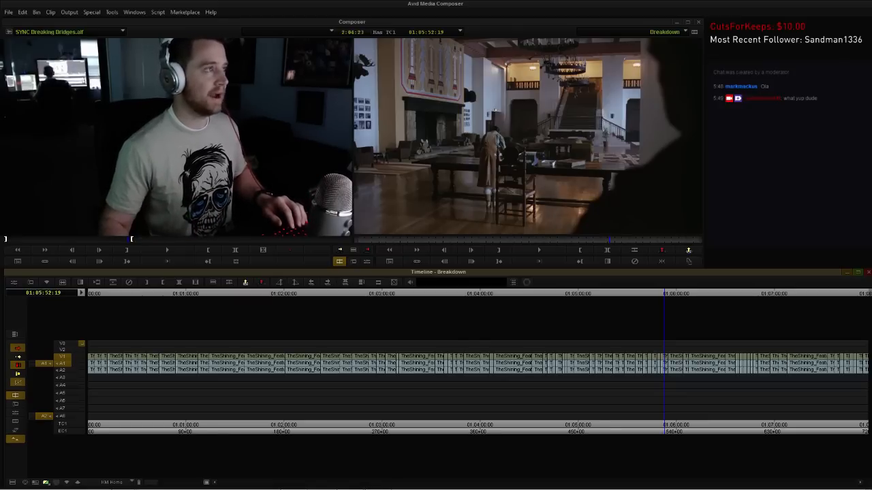
{"action": "key", "text": "l"}
{"action": "key", "text": "l"}
{"action": "key", "text": "l"}
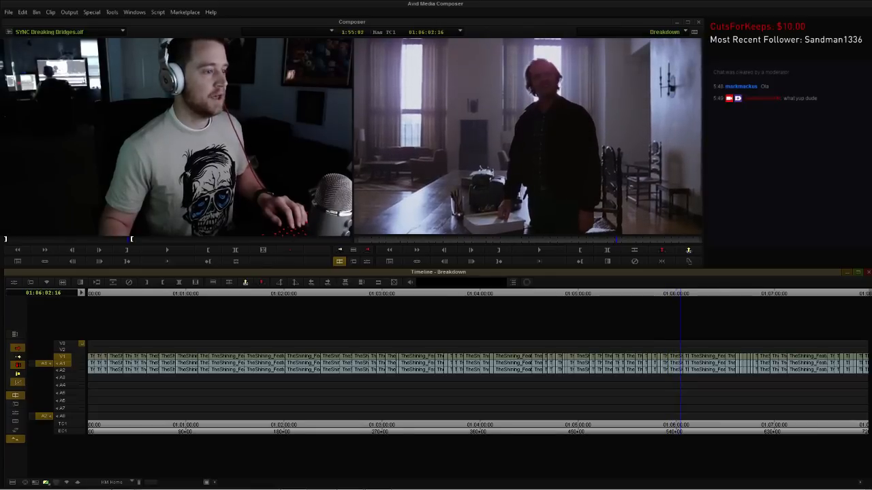
{"action": "key", "text": "l"}
{"action": "key", "text": "l"}
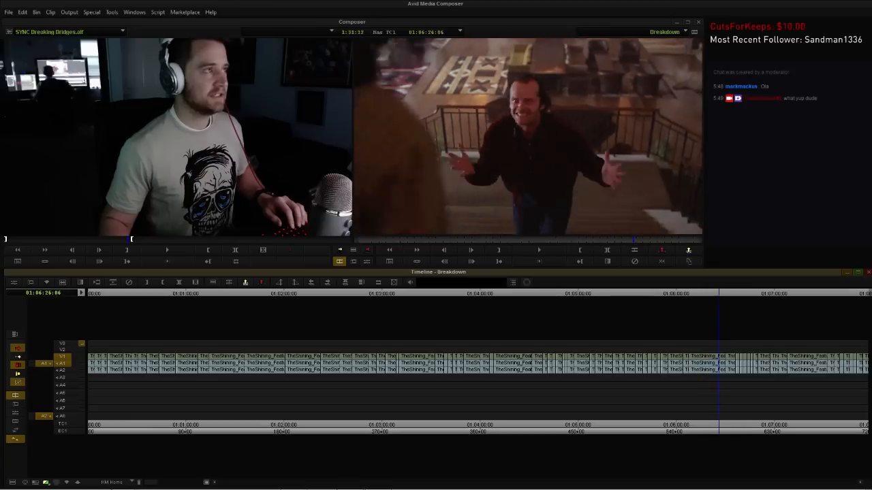
Examine the staircase attack and fall in Breakdown, going back and forth between about 01:06:30 and 01:06:36.
{"action": "key", "text": "j"}
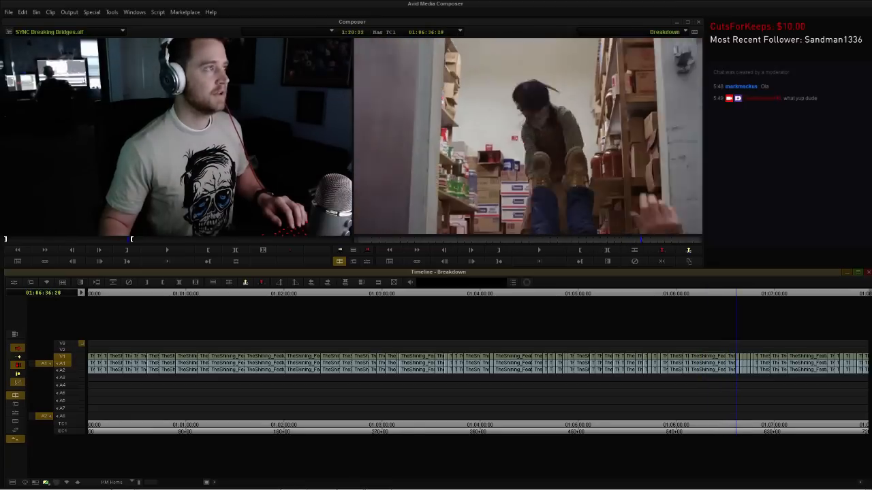
{"action": "key", "text": "l"}
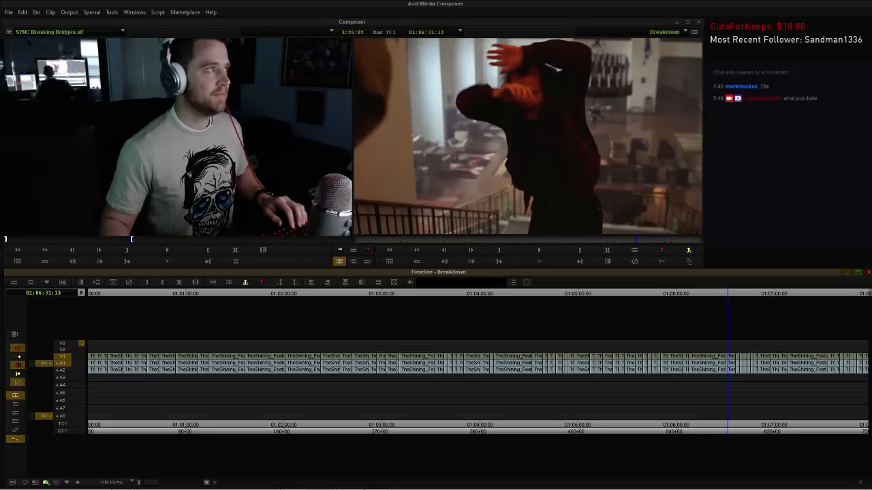
{"action": "key", "text": "j"}
{"action": "key", "text": "l"}
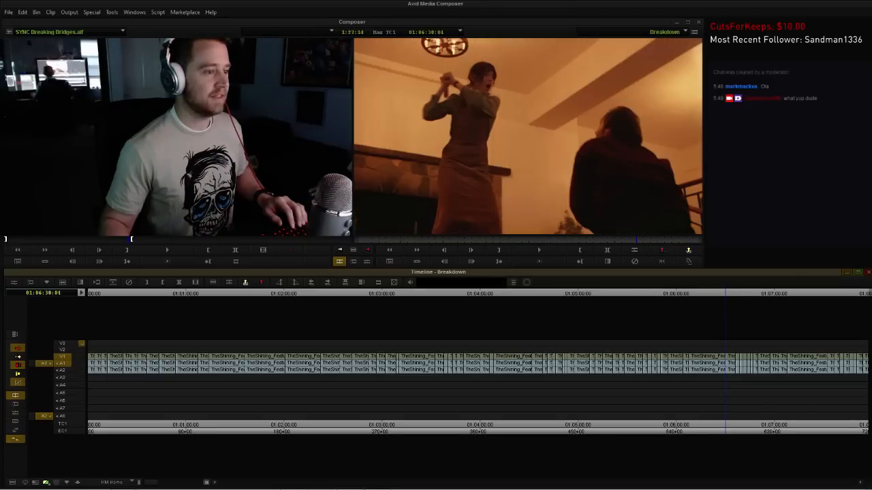
{"action": "key", "text": "k"}
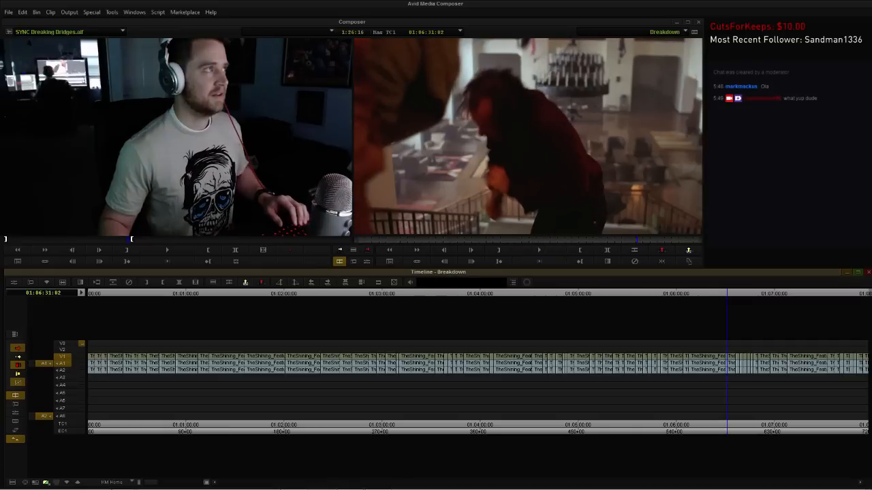
{"action": "key", "text": "j"}
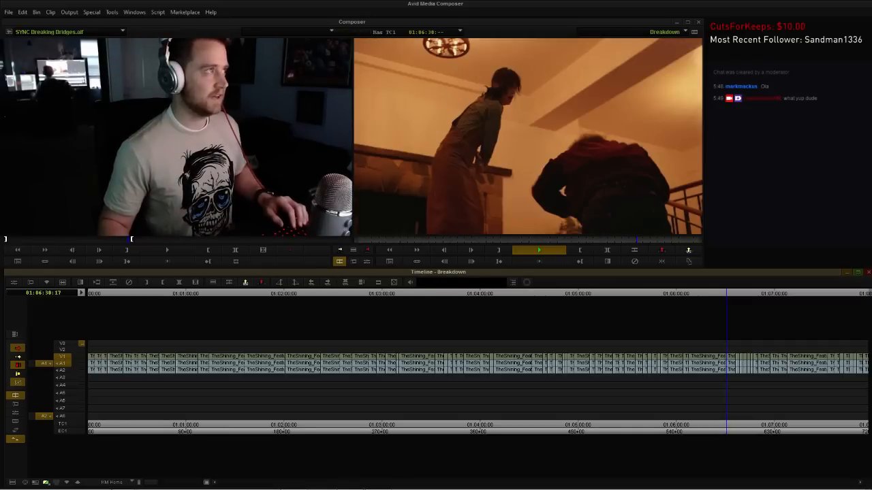
{"action": "key", "text": "k"}
{"action": "key", "text": "l"}
{"action": "key", "text": "j"}
{"action": "key", "text": "l"}
{"action": "key", "text": "k"}
{"action": "key", "text": "l"}
{"action": "key", "text": "l"}
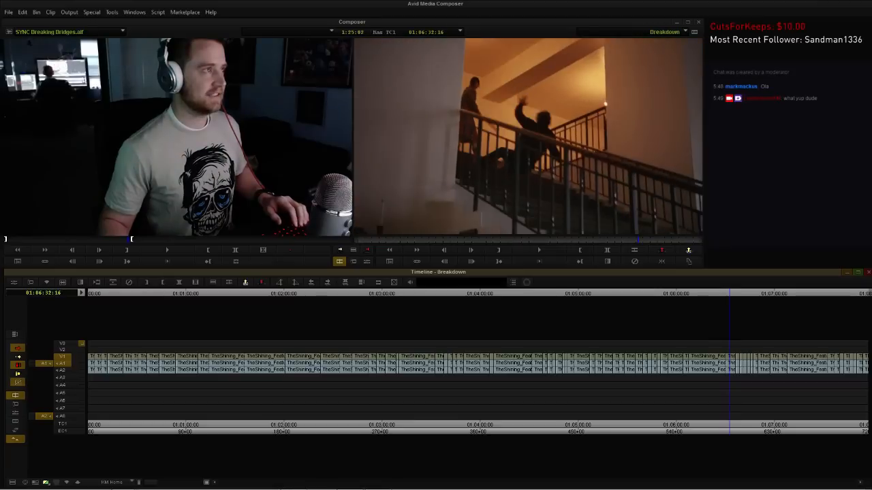
Copy the V1 pantry shot at 01:06:38:03 in Breakdown and paste it at the end of the trailer sequence, at 01:02:38:18.
{"action": "key", "text": "k"}
{"action": "key", "text": "l"}
{"action": "key", "text": "l"}
{"action": "key", "text": "l"}
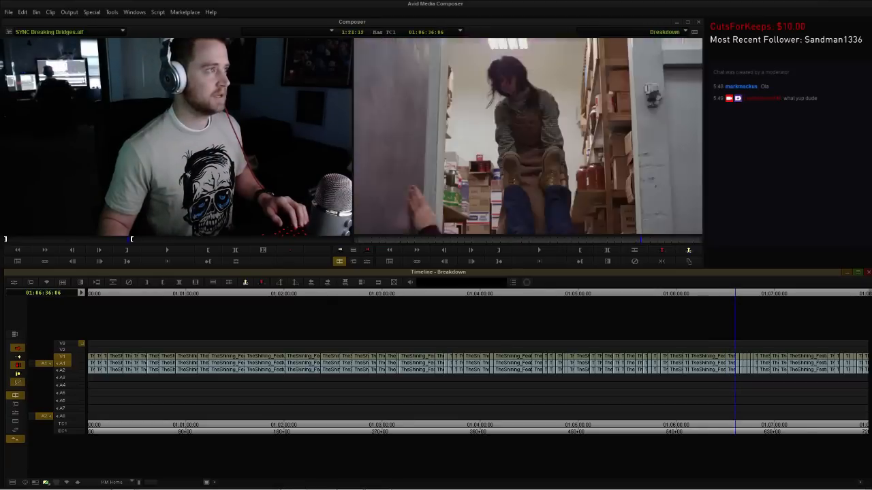
{"action": "key", "text": "j"}
{"action": "key", "text": "l"}
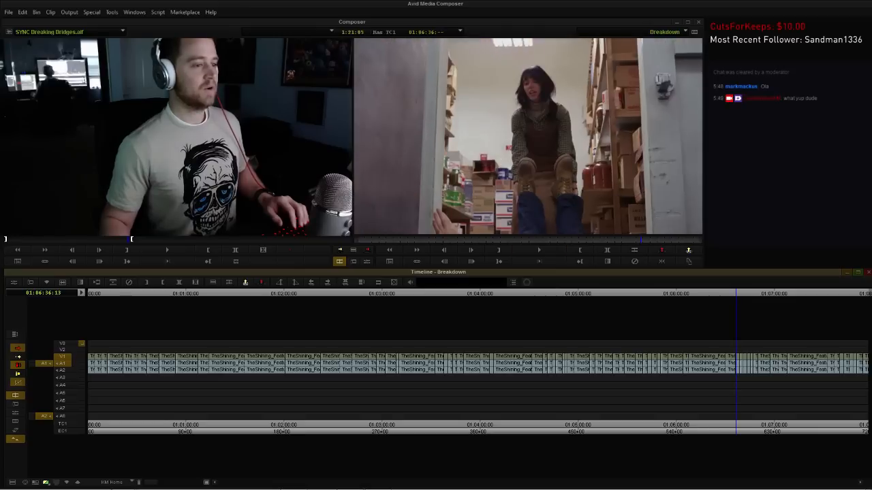
{"action": "key", "text": "l"}
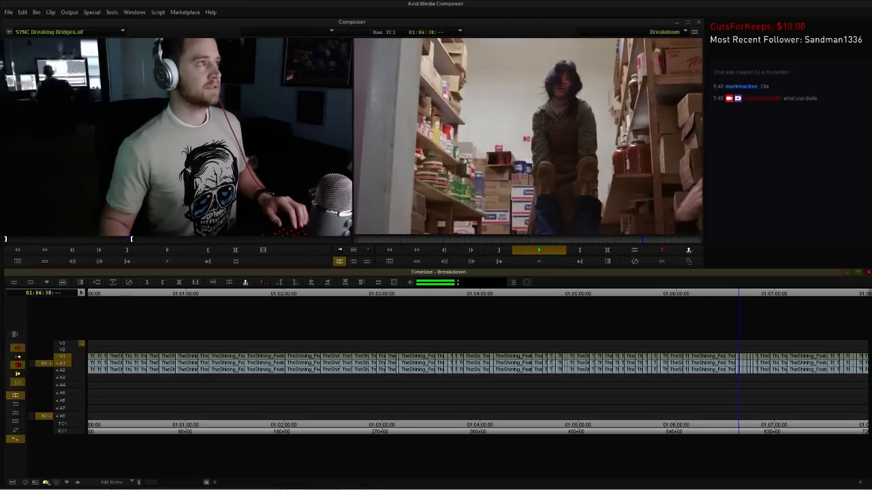
{"action": "key", "text": "k"}
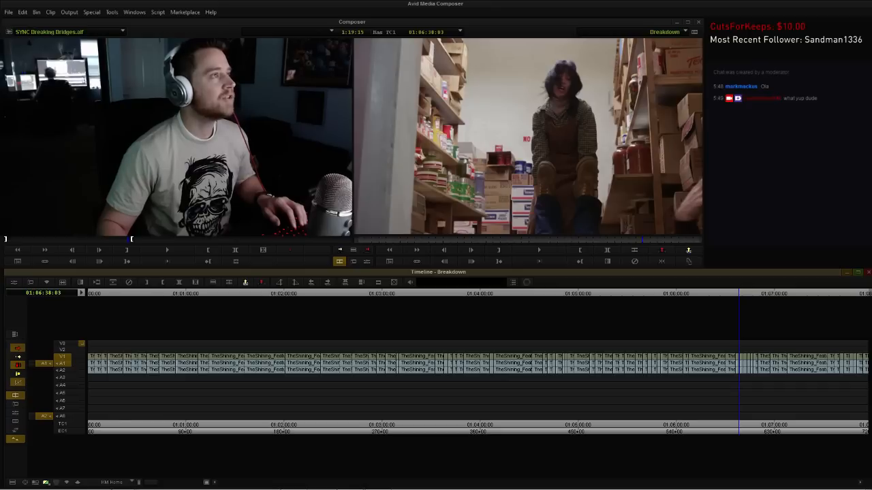
{"action": "key", "text": "h"}
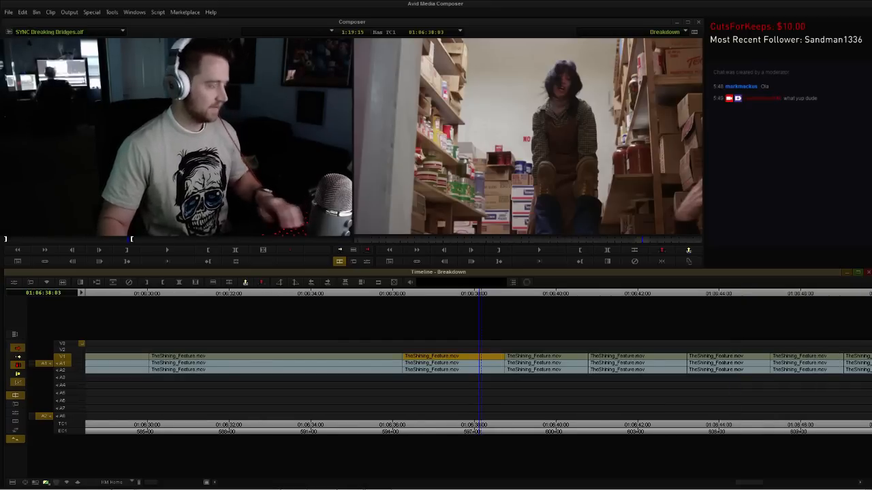
{"action": "key", "text": "h"}
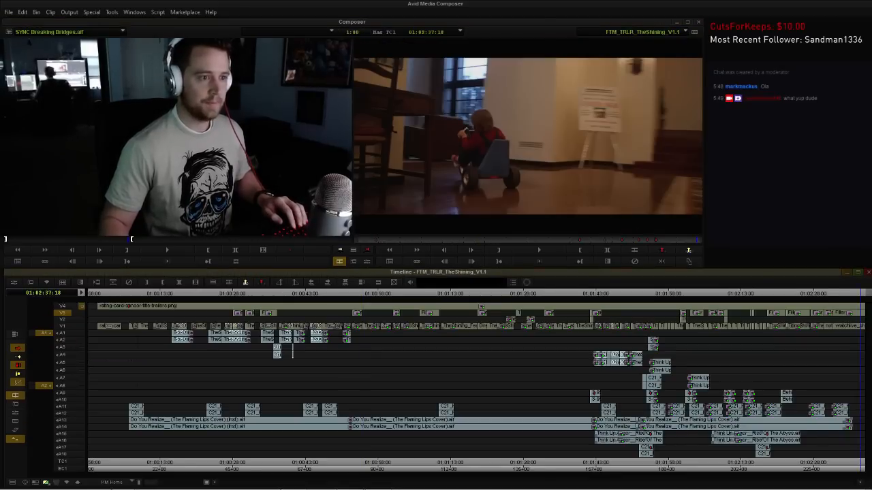
{"action": "key", "text": "End"}
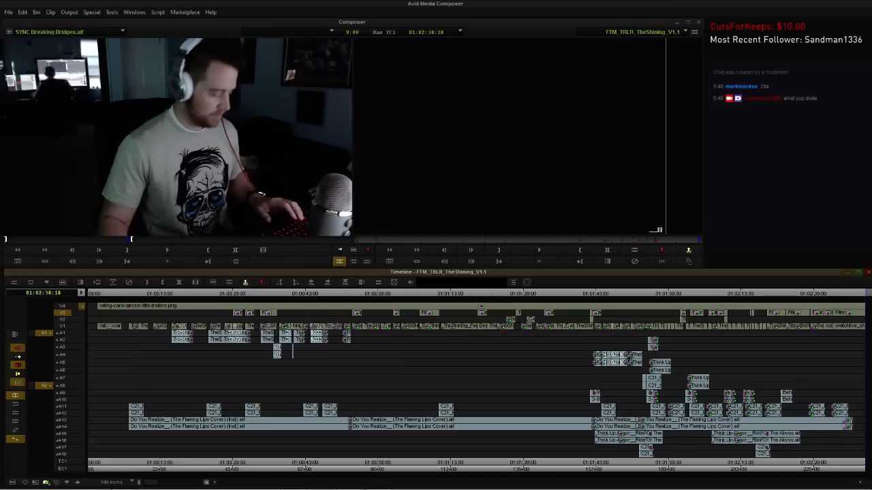
{"action": "key", "text": "ctrl+v"}
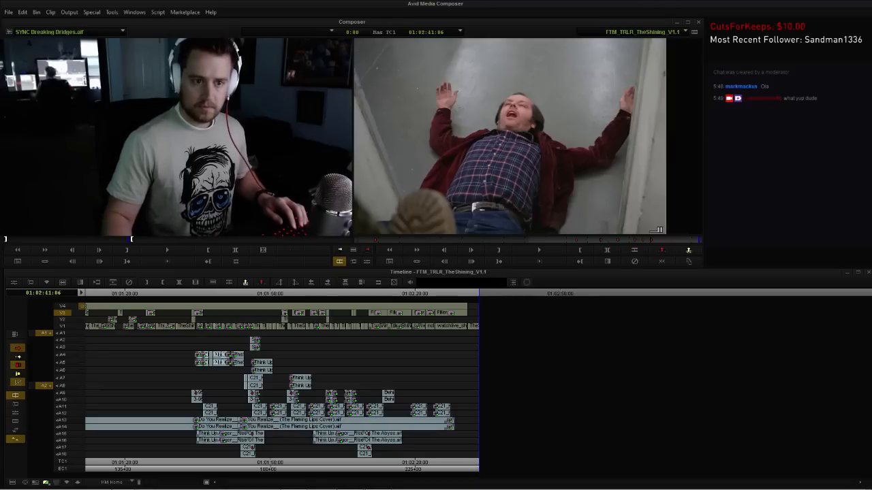
Review the Breakdown shots from the pantry at 01:06:38 through the snowy doorway and bedroom to the axe swing at about 01:07:09.
{"action": "key", "text": "h"}
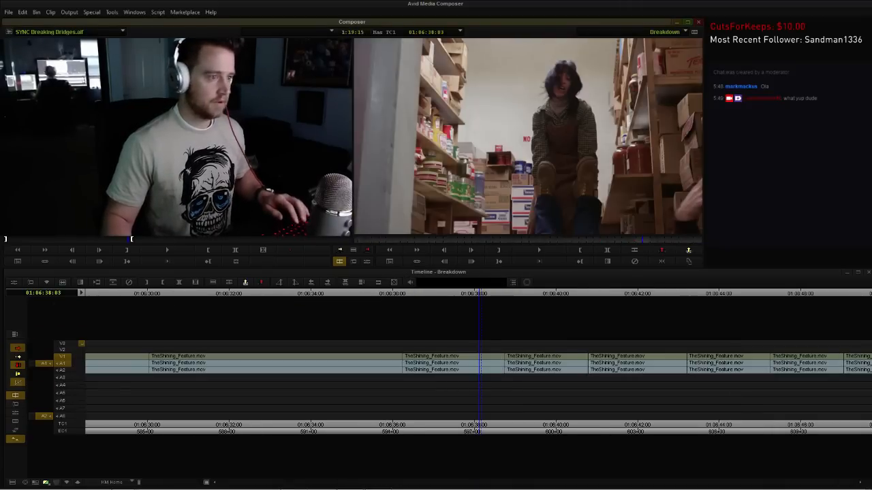
{"action": "left_click_drag", "start_coordinate": [514, 293], "coordinate": [797, 293]}
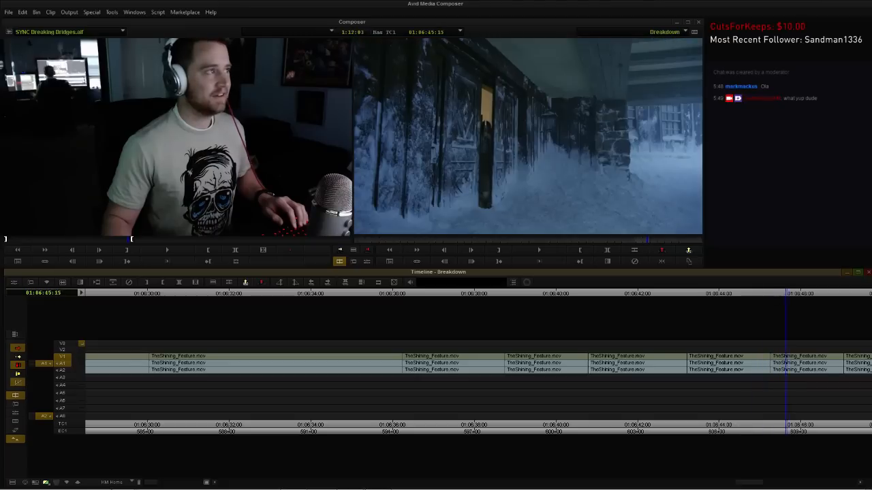
{"action": "key", "text": "k"}
{"action": "key", "text": "ctrl+slash"}
{"action": "key", "text": "ctrl+j"}
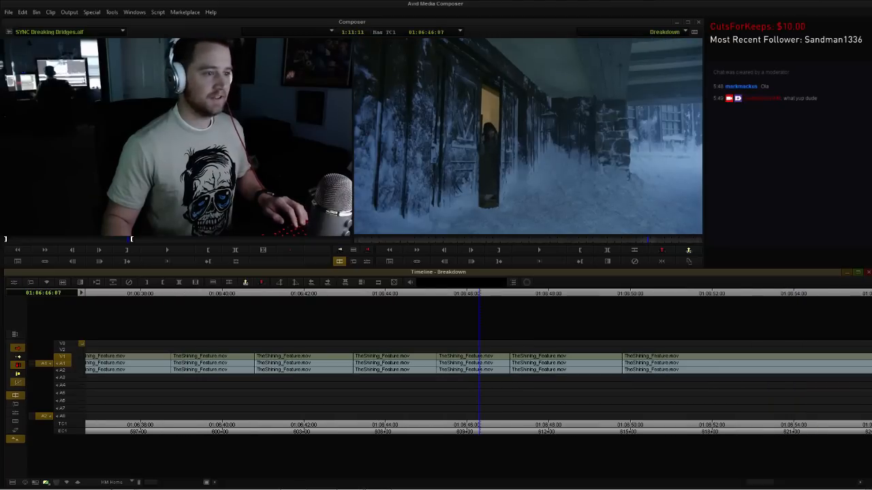
{"action": "key", "text": "l"}
{"action": "key", "text": "l"}
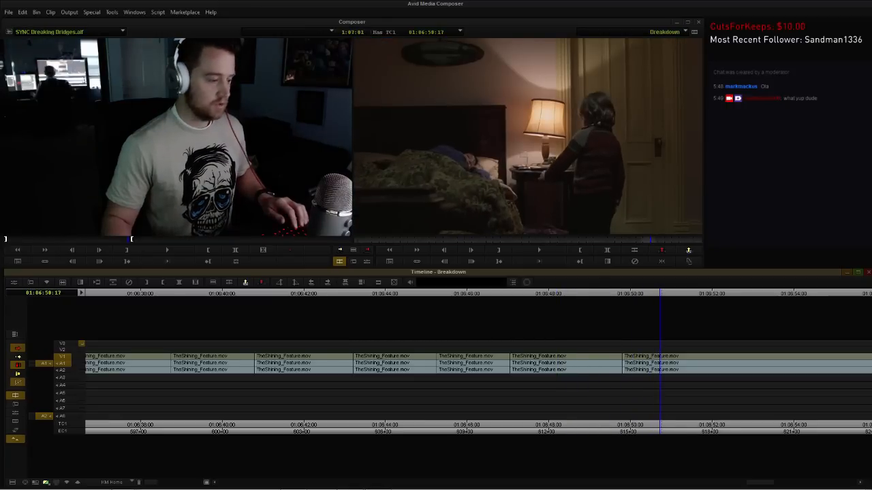
{"action": "key", "text": "ctrl+slash"}
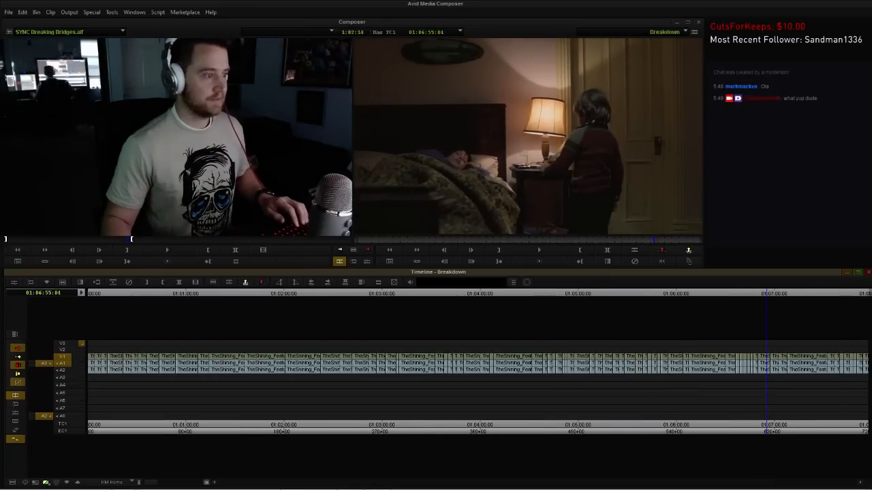
{"action": "key", "text": "l"}
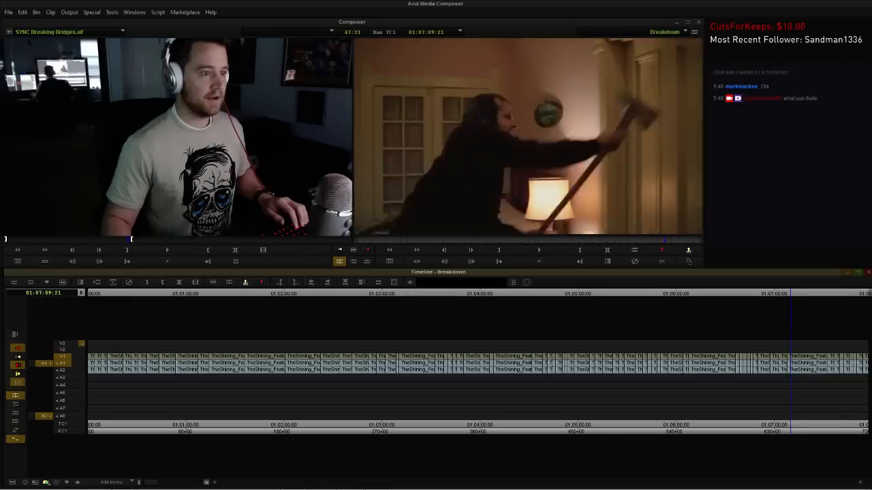
Examine the hallway axe-at-the-door shot in Breakdown, going back and forth between about 01:07:04 and 01:07:09.
{"action": "key", "text": "j"}
{"action": "key", "text": "k"}
{"action": "key", "text": "h"}
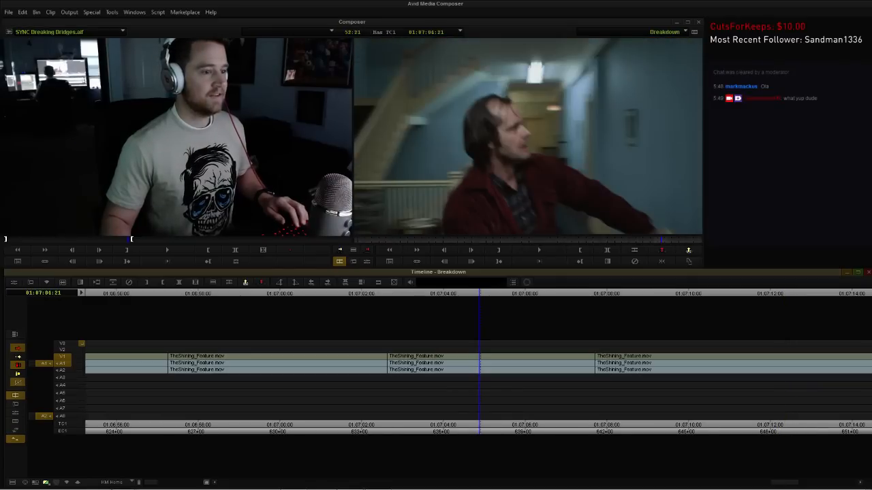
{"action": "key", "text": "l"}
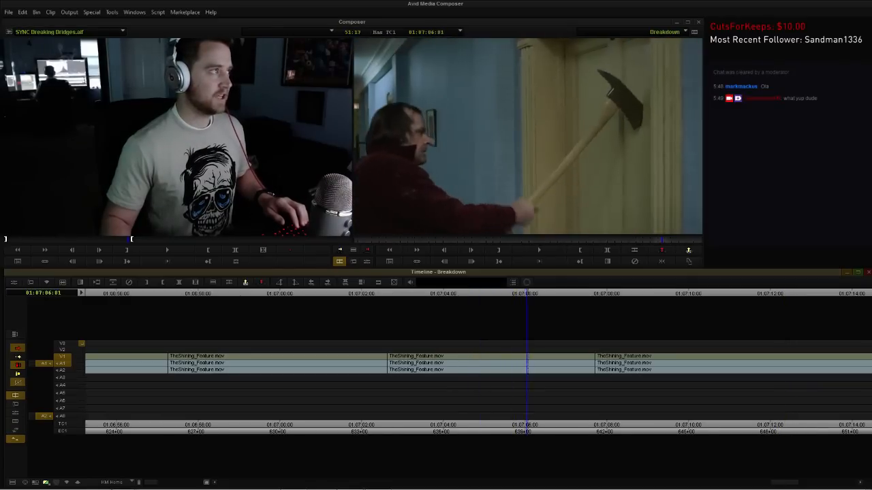
{"action": "key", "text": "Left"}
{"action": "key", "text": "Left"}
{"action": "key", "text": "Left"}
{"action": "key", "text": "Left"}
{"action": "key", "text": "Left"}
{"action": "key", "text": "Left"}
{"action": "key", "text": "Left"}
{"action": "key", "text": "Left"}
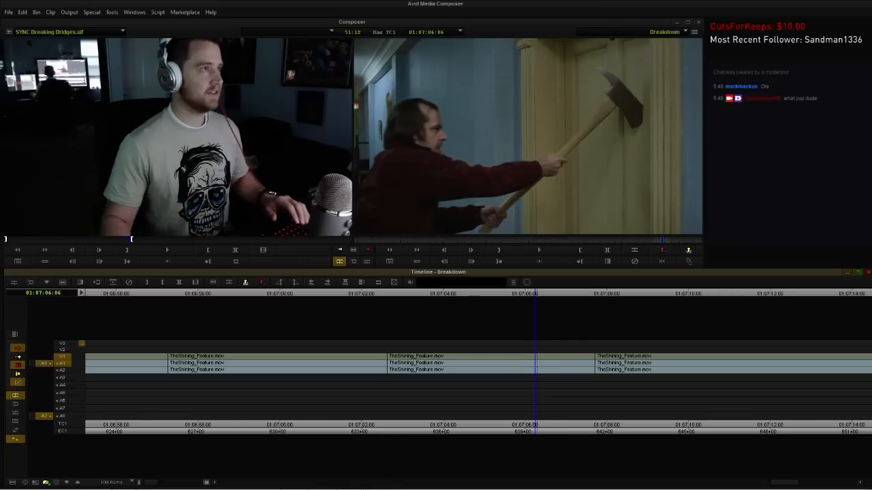
{"action": "key", "text": "Left"}
{"action": "key", "text": "Left"}
{"action": "key", "text": "Left"}
{"action": "key", "text": "Left"}
{"action": "key", "text": "Left"}
{"action": "key", "text": "Left"}
{"action": "key", "text": "Left"}
{"action": "key", "text": "Left"}
{"action": "key", "text": "Left"}
{"action": "key", "text": "Left"}
{"action": "key", "text": "Left"}
{"action": "key", "text": "Left"}
{"action": "key", "text": "Left"}
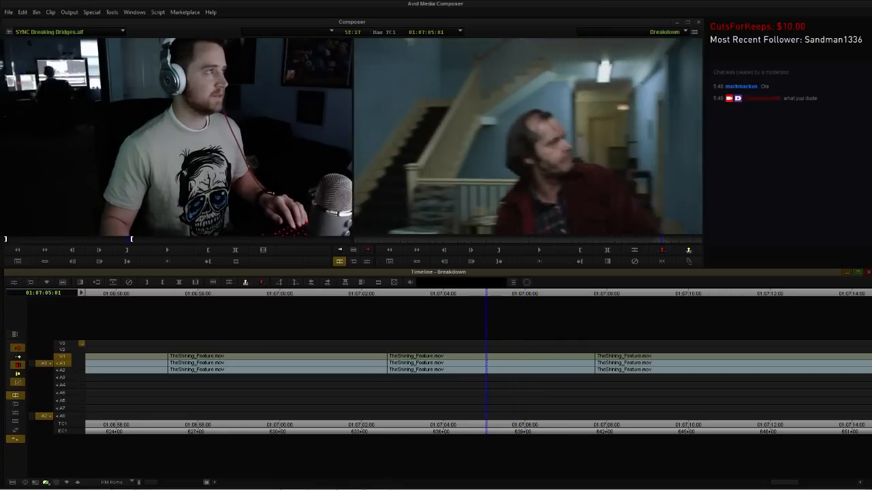
{"action": "key", "text": "l"}
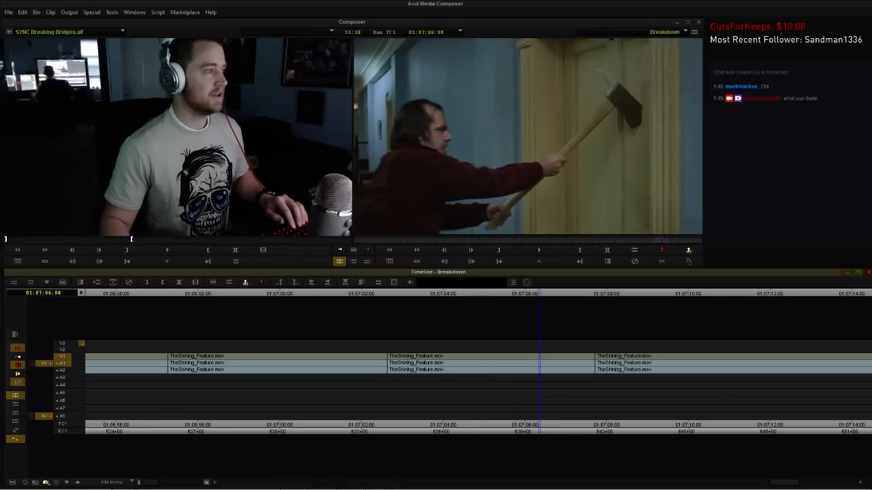
{"action": "key", "text": "j"}
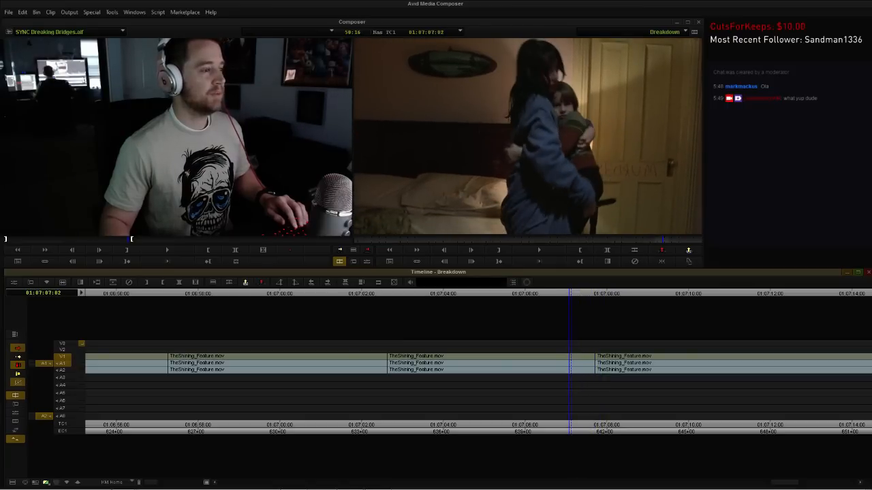
{"action": "key", "text": "l"}
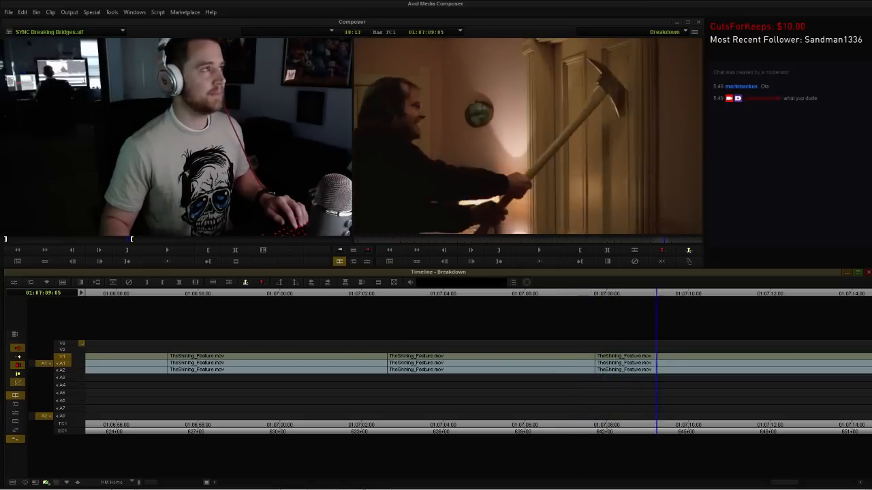
Examine the shot of the boy running down the green kitchen corridor in Breakdown, from about 01:07:37 to 01:07:40.
{"action": "key", "text": "ctrl+/"}
{"action": "left_click_drag", "start_coordinate": [794, 294], "coordinate": [837, 294]}
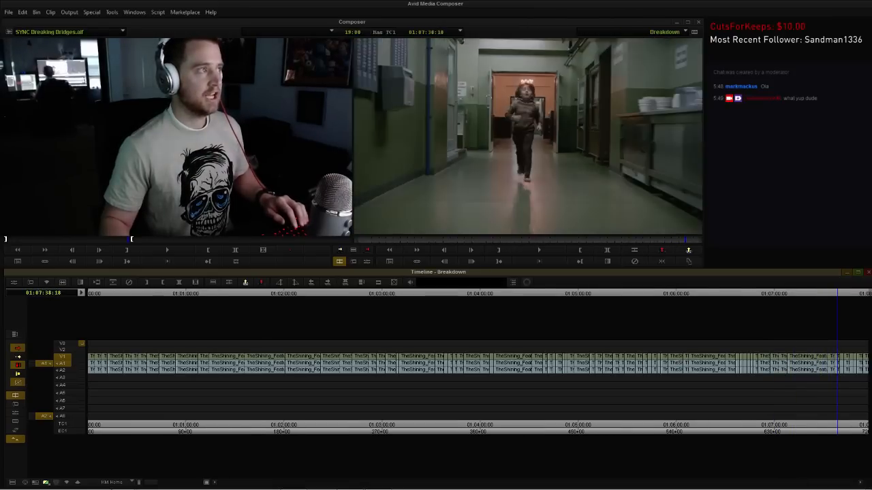
{"action": "key", "text": "h"}
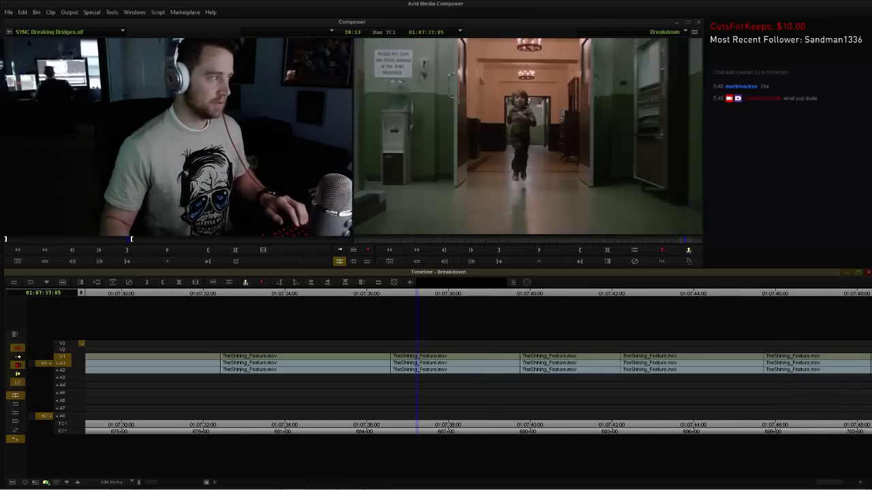
{"action": "key", "text": "k"}
{"action": "key", "text": "l"}
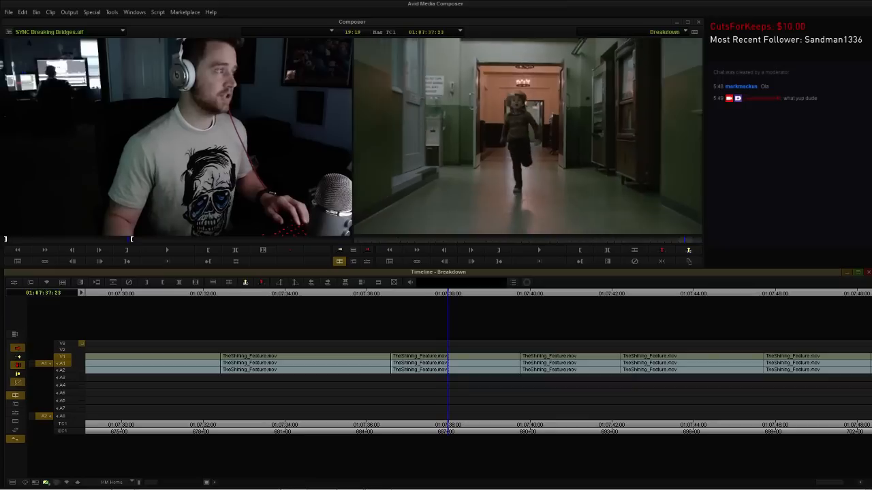
{"action": "key", "text": "k"}
{"action": "key", "text": "6"}
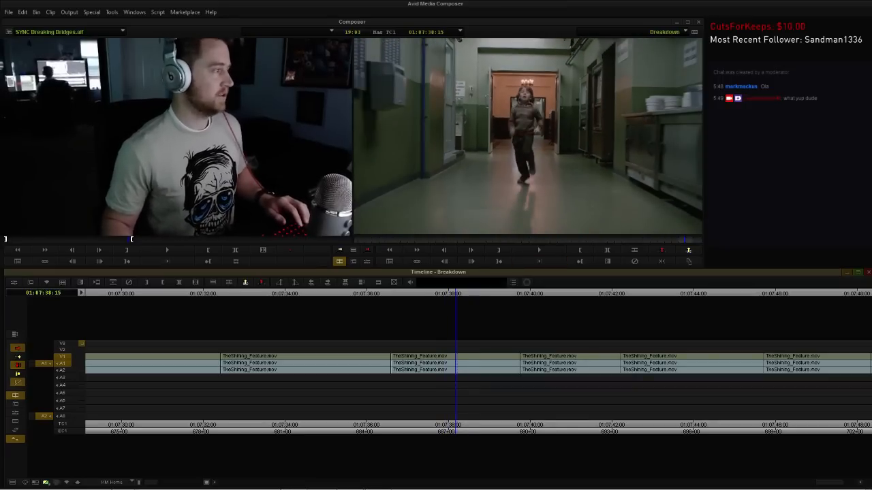
{"action": "key", "text": "l"}
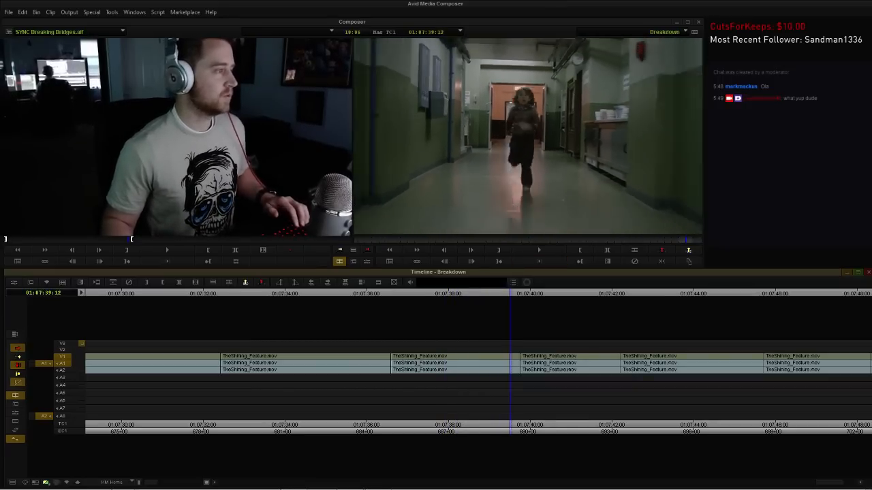
{"action": "key", "text": "2"}
{"action": "key", "text": "2"}
{"action": "key", "text": "2"}
{"action": "key", "text": "2"}
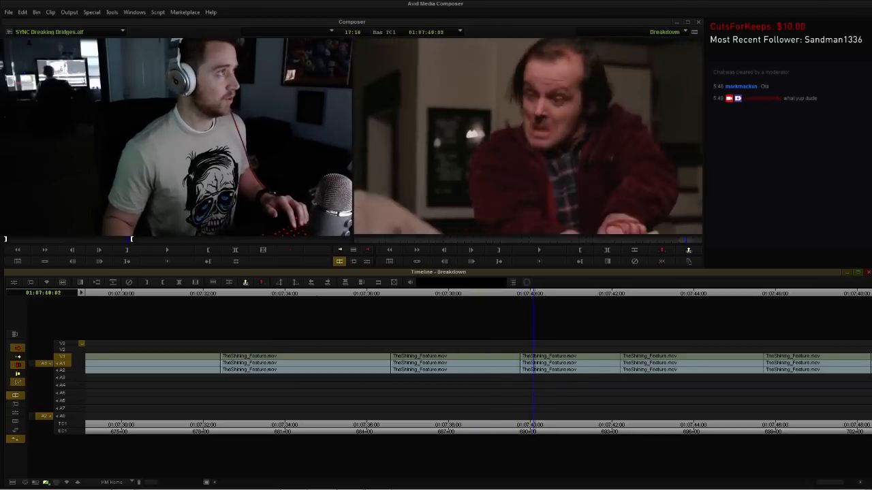
Check the axe attack and the boy's scream in Breakdown frame by frame, between about 01:07:39 and 01:07:42.
{"action": "key", "text": "1"}
{"action": "key", "text": "1"}
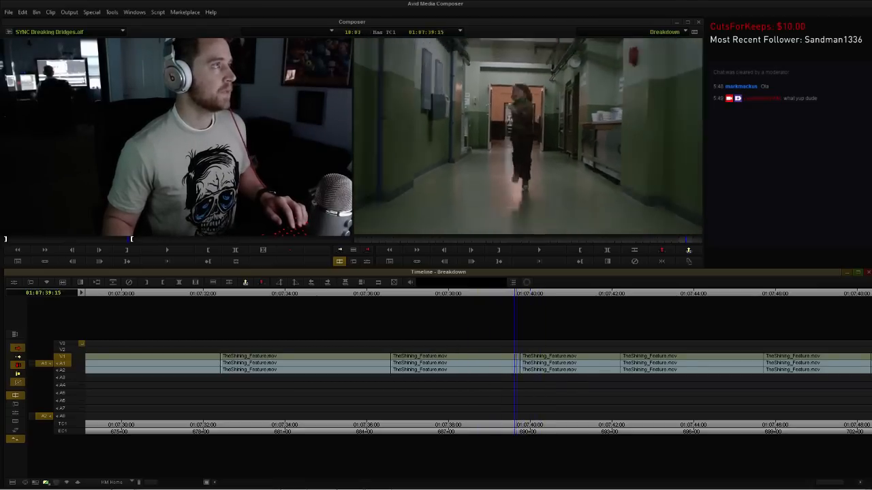
{"action": "key", "text": "1"}
{"action": "key", "text": "1"}
{"action": "key", "text": "1"}
{"action": "key", "text": "1"}
{"action": "key", "text": "1"}
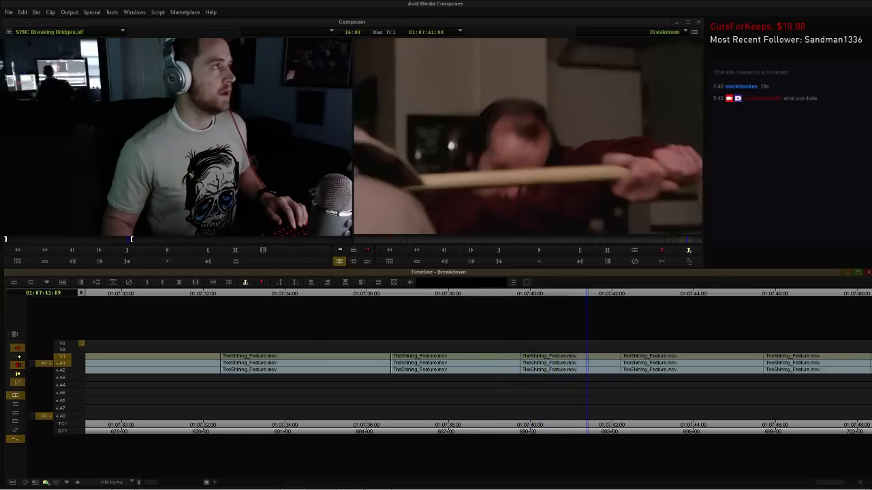
{"action": "key", "text": "1"}
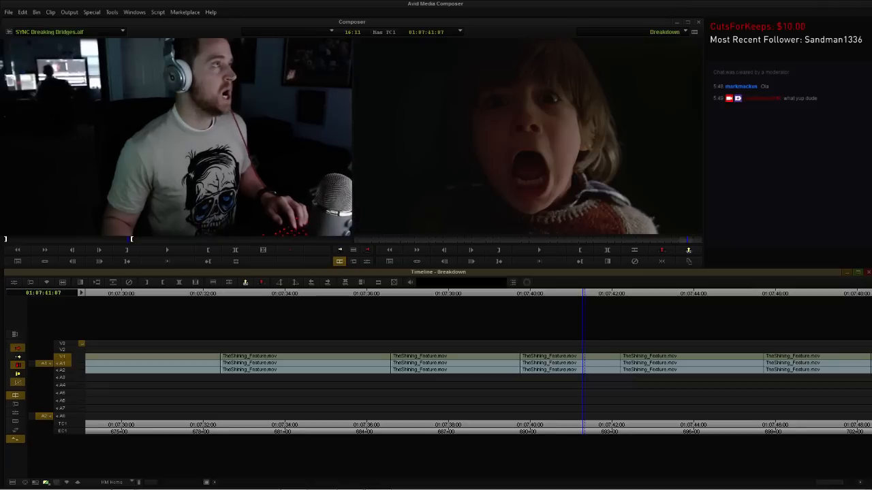
{"action": "key", "text": "space"}
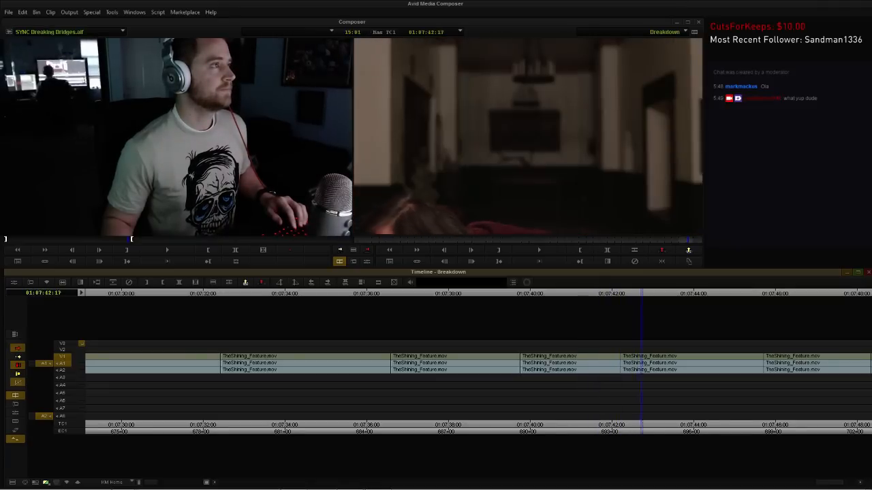
Review the last Breakdown shots from about 01:07:42 through the woman with the knife to the snowy maze at 01:07:55.
{"action": "key", "text": "2"}
{"action": "key", "text": "2"}
{"action": "key", "text": "2"}
{"action": "key", "text": "2"}
{"action": "key", "text": "l"}
{"action": "key", "text": "l"}
{"action": "key", "text": "k"}
{"action": "key", "text": "h"}
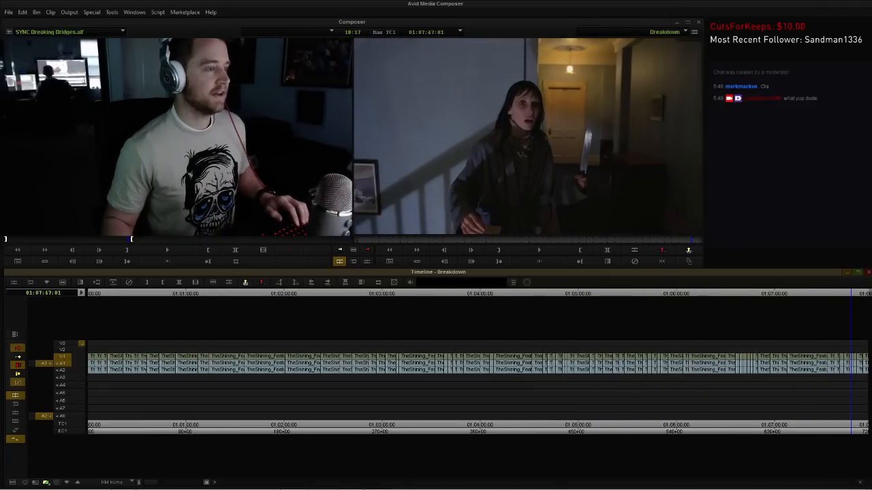
{"action": "key", "text": "h"}
{"action": "key", "text": "l"}
{"action": "key", "text": "l"}
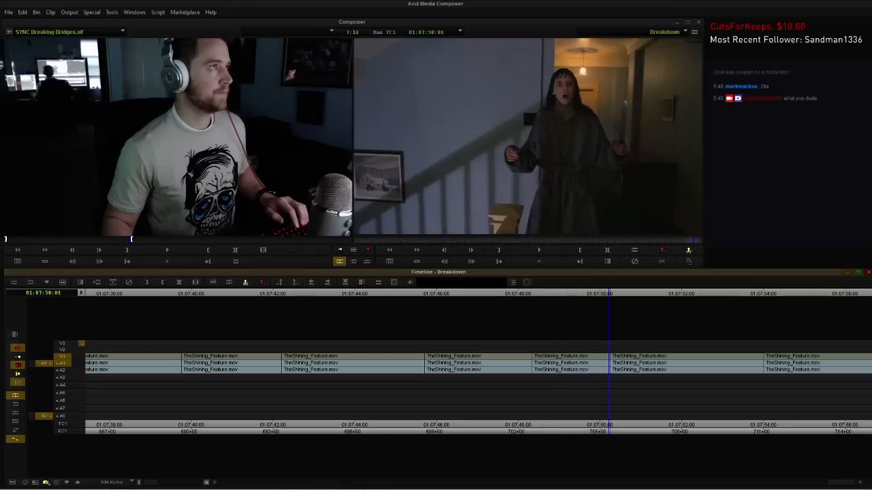
{"action": "key", "text": "h"}
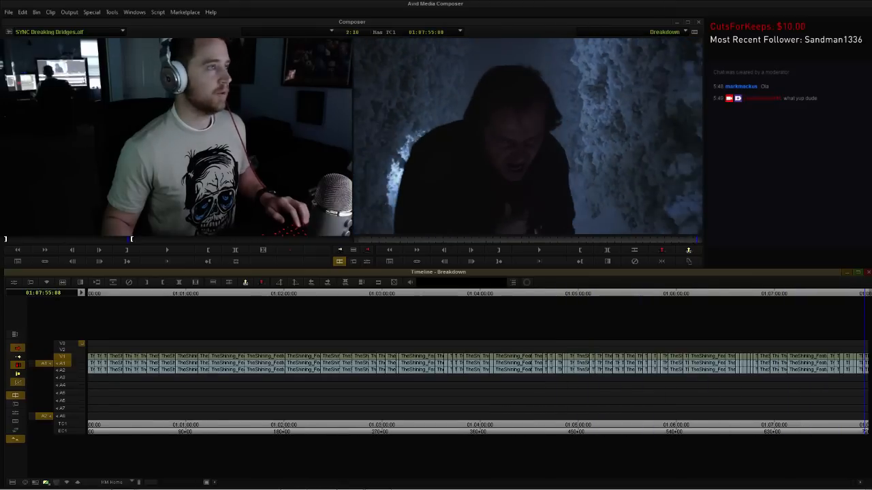
{"action": "key", "text": "j"}
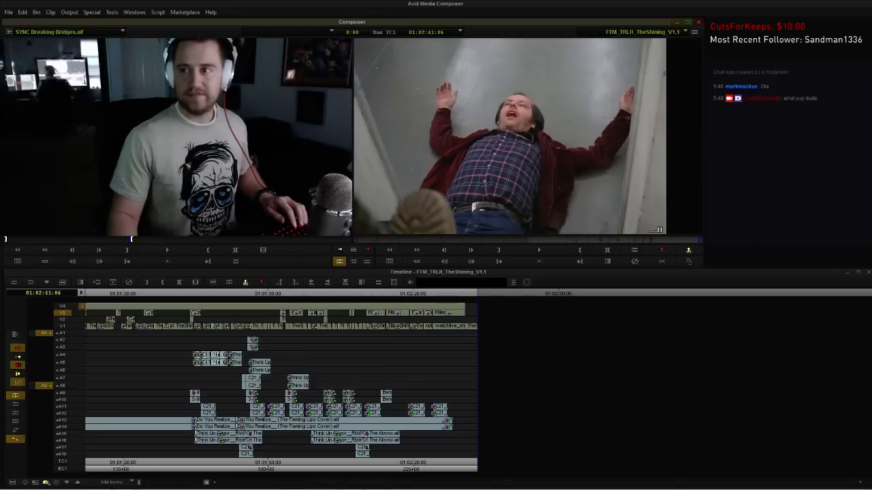
Return to the FTM_TRLR_TheShining_V1.1 trailer and play back its final section from 01:01:40, replaying from the blood elevator at 01:02:03.
{"action": "key", "text": "ctrl+slash"}
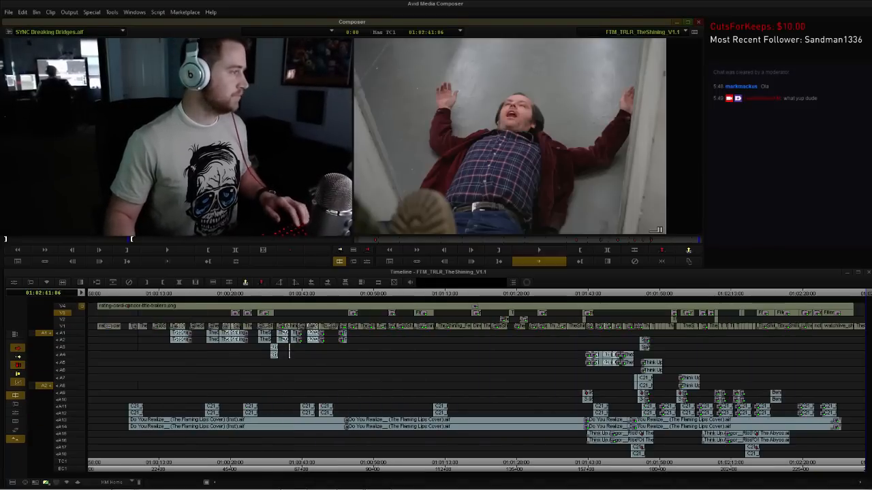
{"action": "key", "text": "Up"}
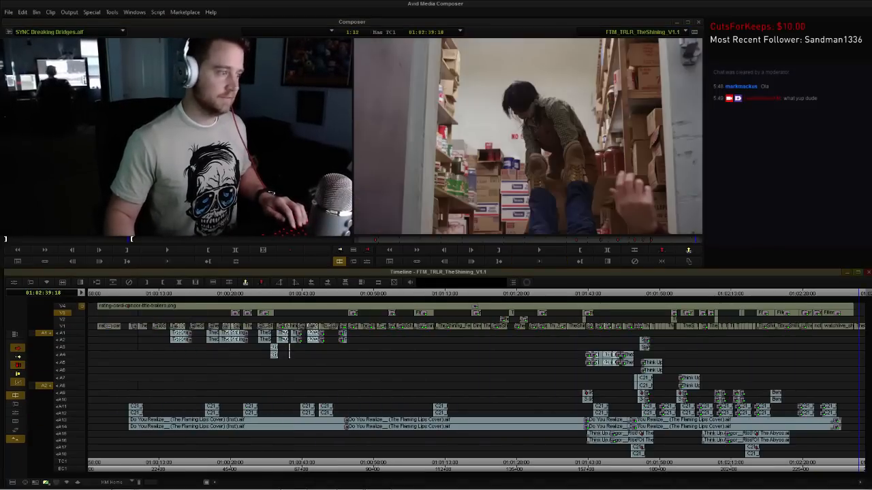
{"action": "key", "text": "6"}
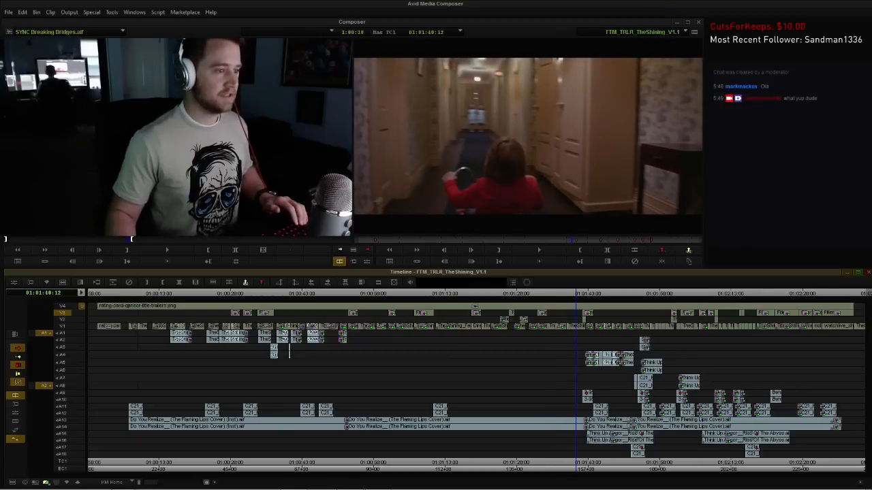
{"action": "key", "text": "space"}
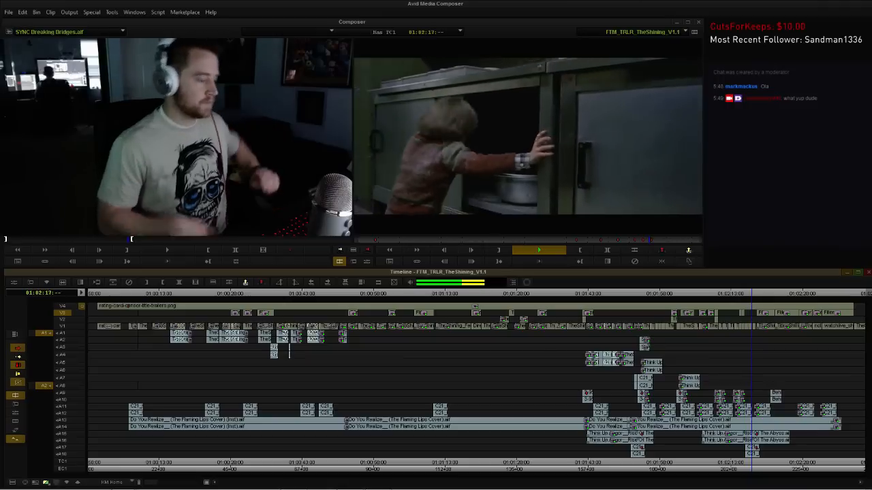
{"action": "key", "text": "space"}
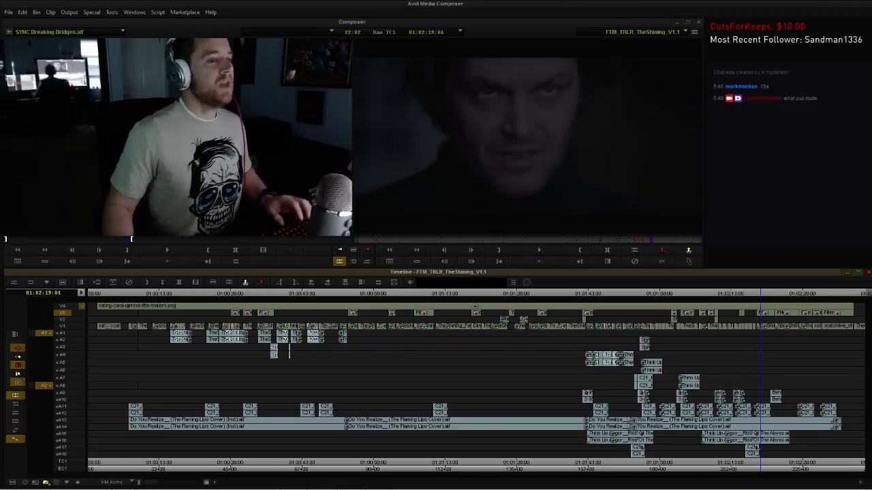
{"action": "left_click", "coordinate": [686, 294]}
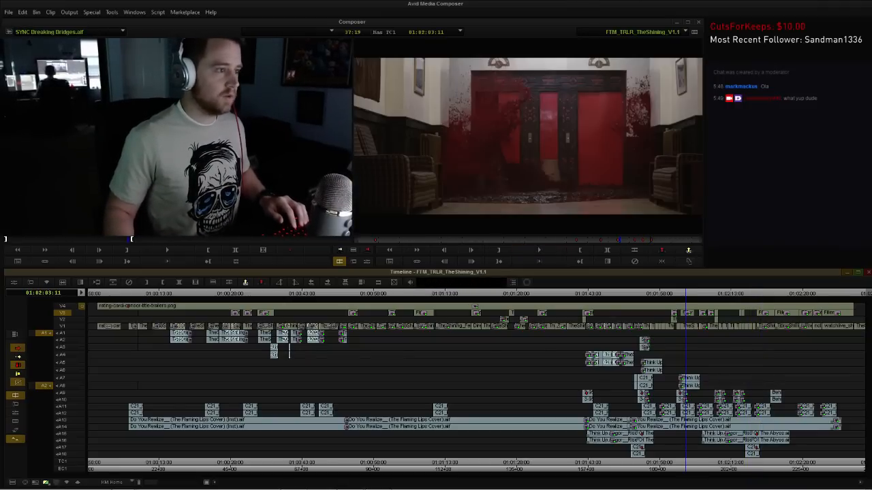
{"action": "key", "text": "space"}
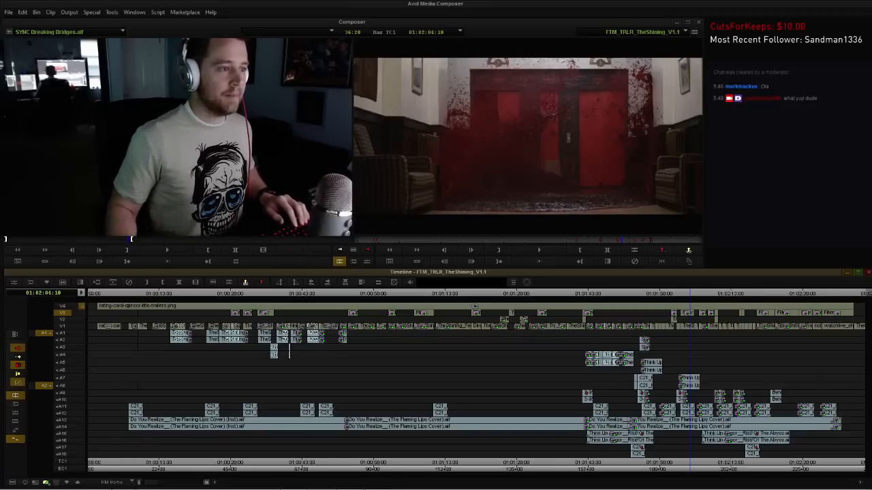
{"action": "key", "text": "l"}
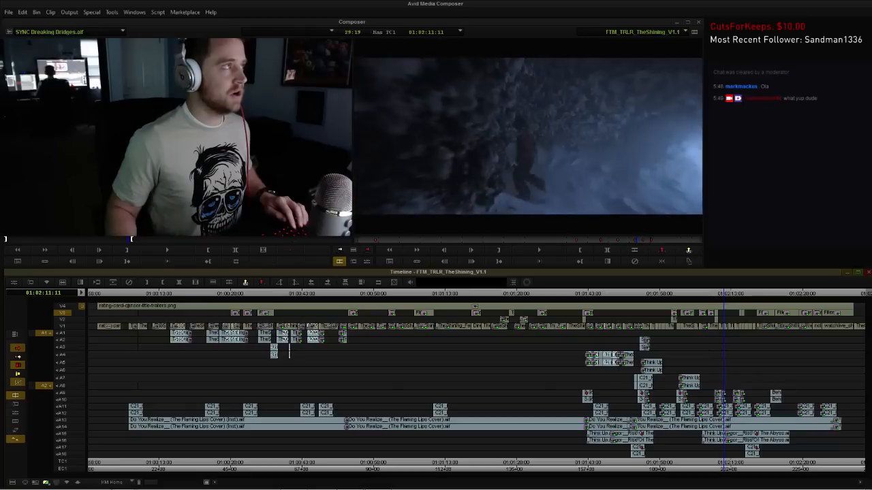
Review the moment around 01:02:11, and the spare pantry shot at the end of the timeline from 01:02:38:18 to 01:02:39:23.
{"action": "key", "text": "j"}
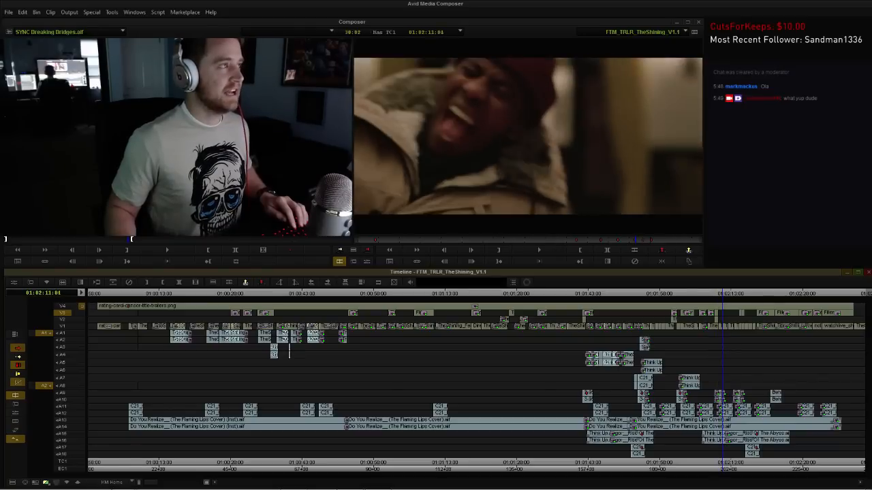
{"action": "key", "text": "k"}
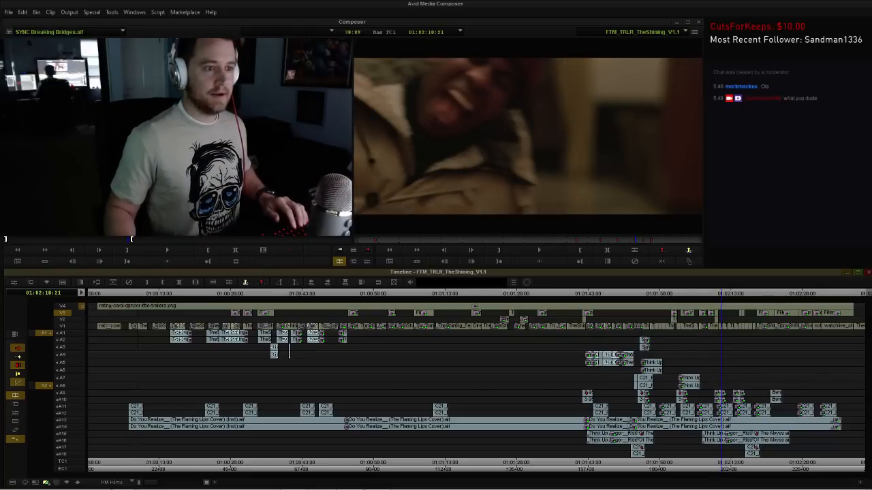
{"action": "left_click", "coordinate": [858, 293]}
{"action": "key", "text": "h"}
{"action": "key", "text": "l"}
{"action": "key", "text": "j"}
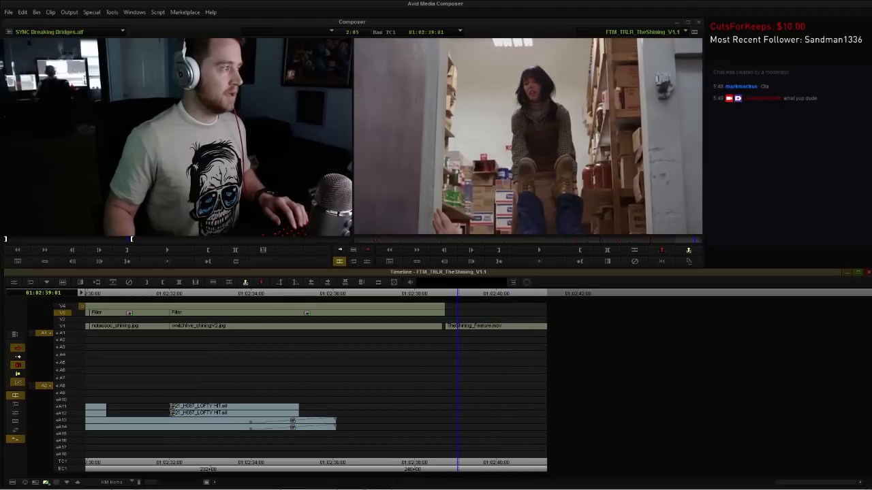
{"action": "key", "text": "k"}
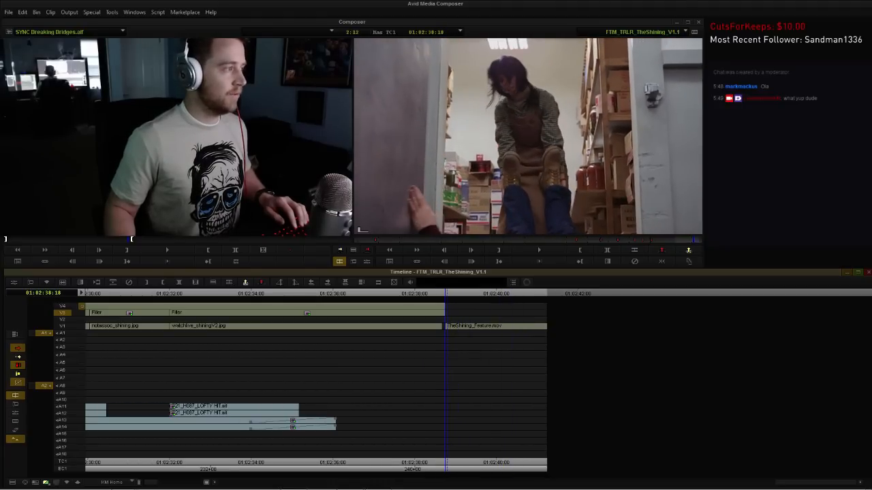
{"action": "key", "text": "l"}
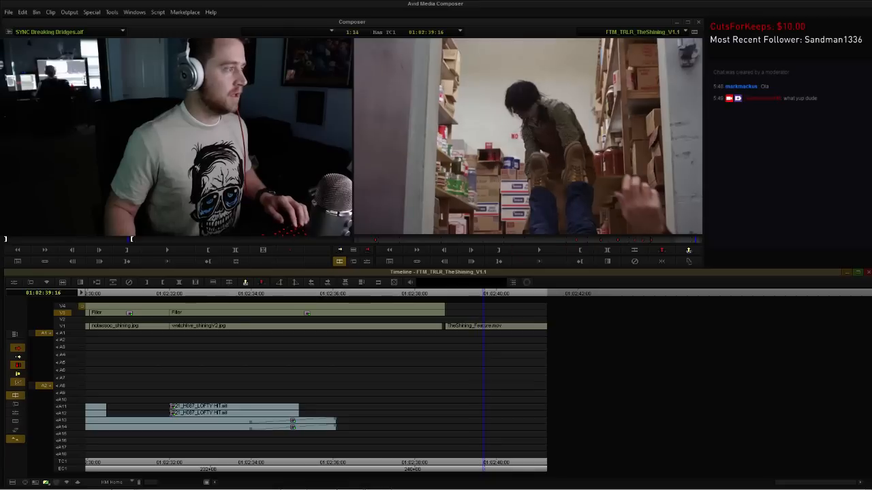
{"action": "key", "text": "j"}
{"action": "key", "text": "l"}
{"action": "key", "text": "k"}
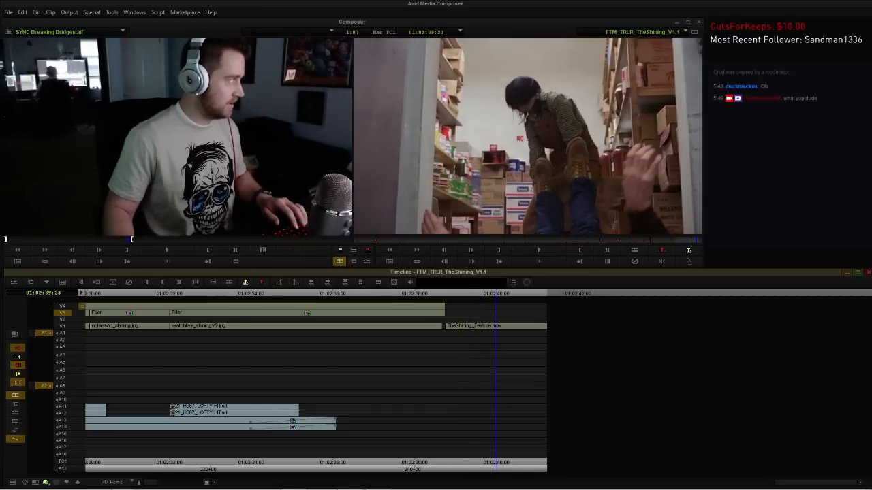
Cut the spare pantry shot on V1 at 01:02:39:23 and about 01:02:39:05, and play the isolated piece.
{"action": "left_click_drag", "start_coordinate": [453, 294], "coordinate": [469, 293]}
{"action": "key", "text": "Left"}
{"action": "key", "text": "Left"}
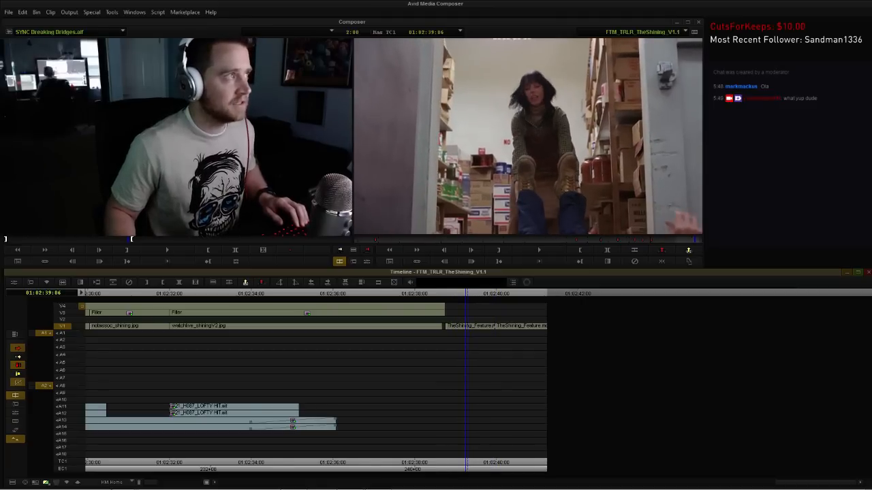
{"action": "key", "text": "c"}
{"action": "key", "text": "space"}
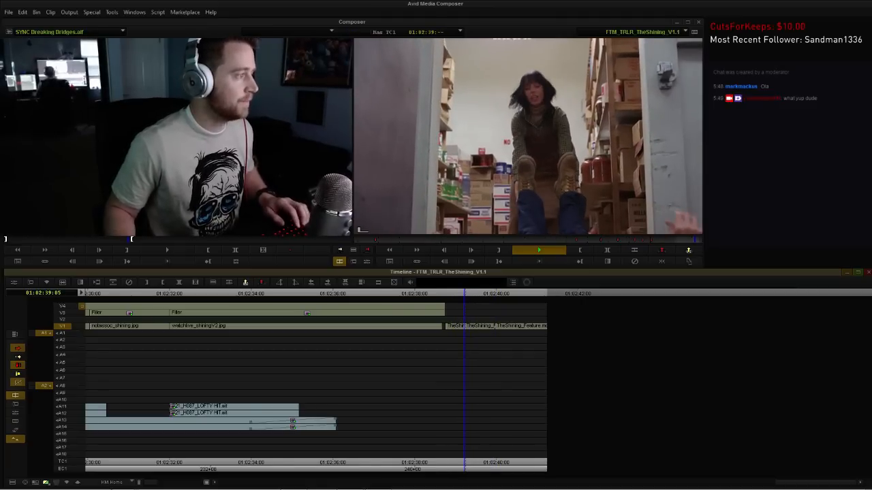
{"action": "key", "text": "space"}
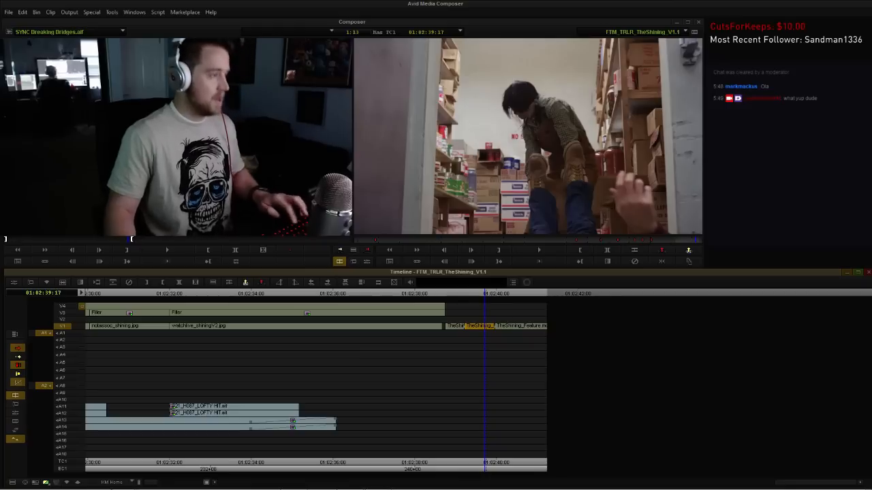
Move the middle piece of the cut pantry shot from V1 up to V2 at the same time position.
{"action": "key", "text": "ctrl+/"}
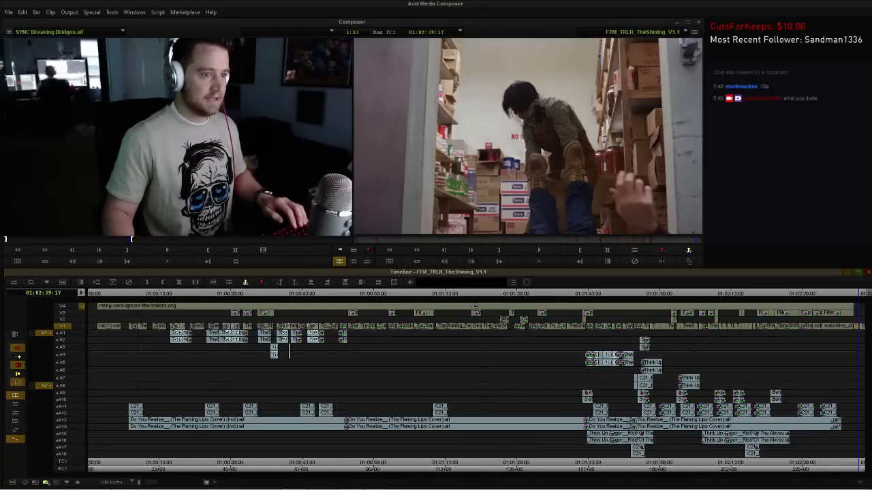
{"action": "key", "text": "ctrl+/"}
{"action": "left_click_drag", "start_coordinate": [475, 326], "coordinate": [475, 319]}
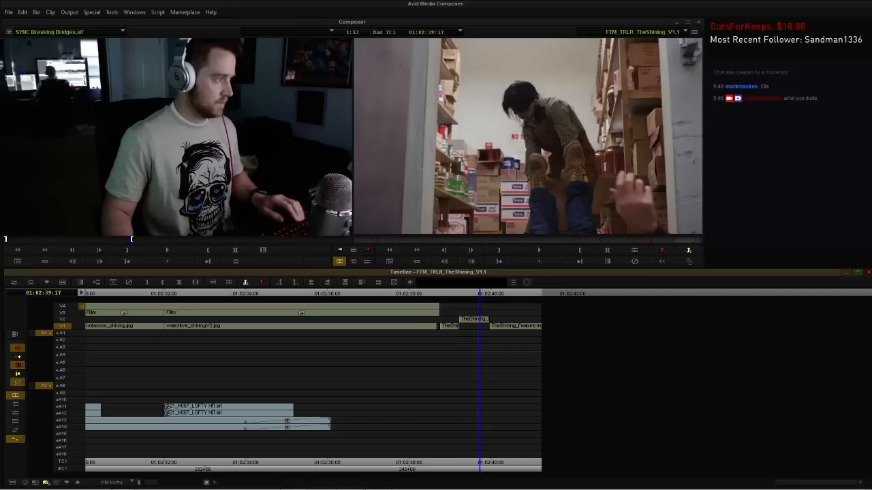
{"action": "key", "text": "ctrl+/"}
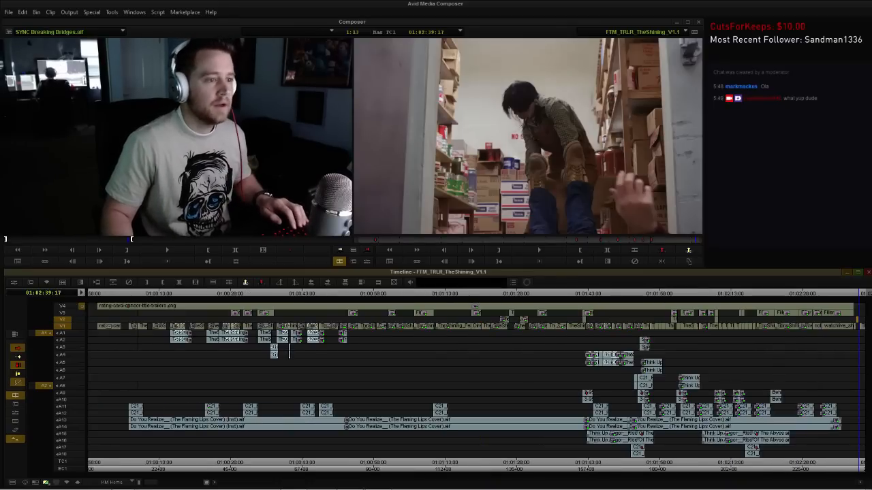
Place a copy of the pantry piece on V2 at 01:02:11:01, over the man's scream and the maze shot.
{"action": "left_click", "coordinate": [728, 292]}
{"action": "key", "text": "h"}
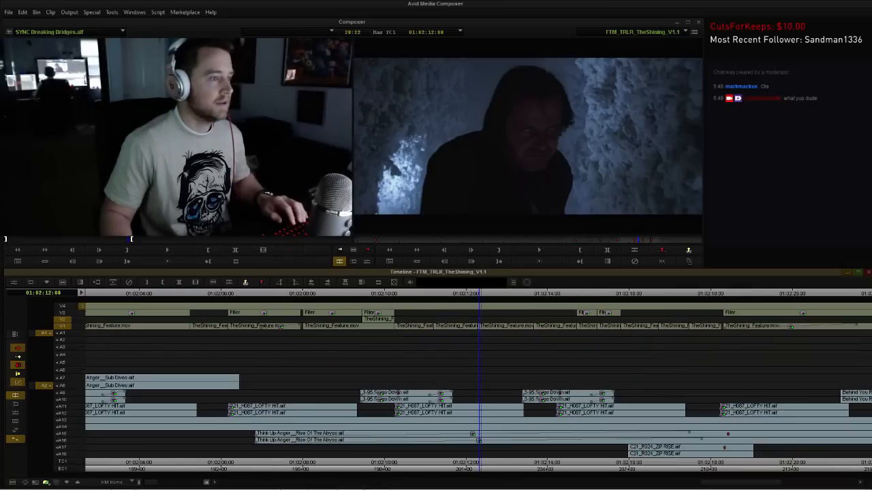
{"action": "left_click", "coordinate": [448, 293]}
{"action": "left_click_drag", "start_coordinate": [448, 293], "coordinate": [427, 293]}
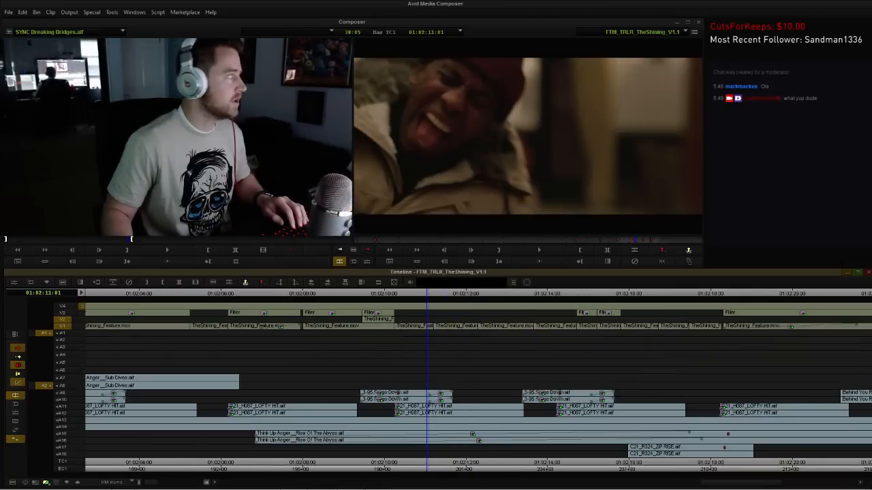
{"action": "key", "text": "8"}
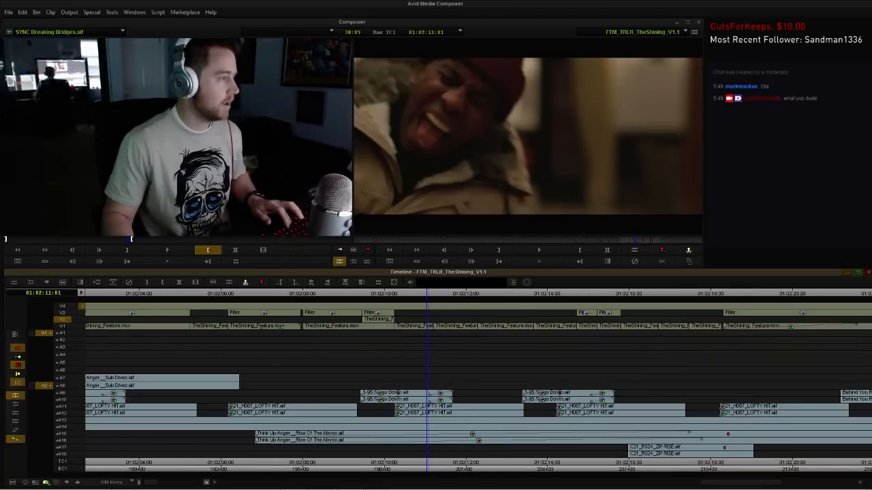
{"action": "key", "text": "b"}
{"action": "left_click_drag", "start_coordinate": [410, 293], "coordinate": [383, 293]}
{"action": "key", "text": "n"}
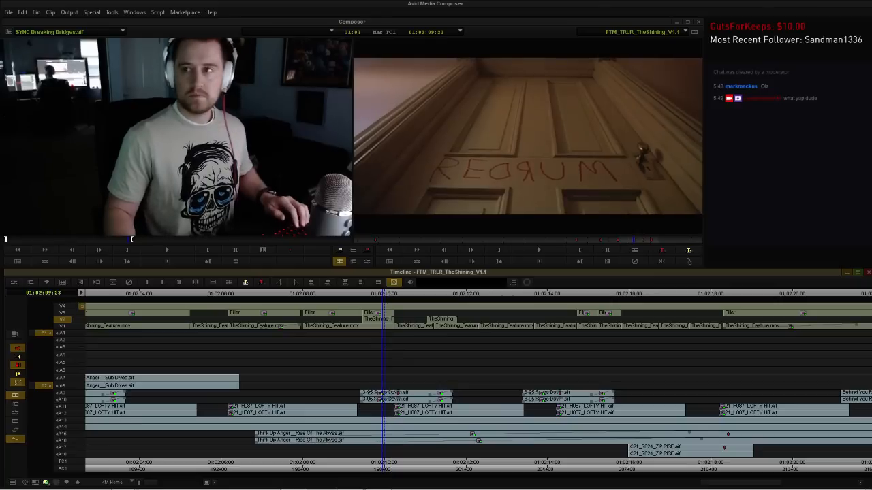
Play through the inserted pantry shot, try moving it two frames earlier on V2, and replay it.
{"action": "key", "text": "space"}
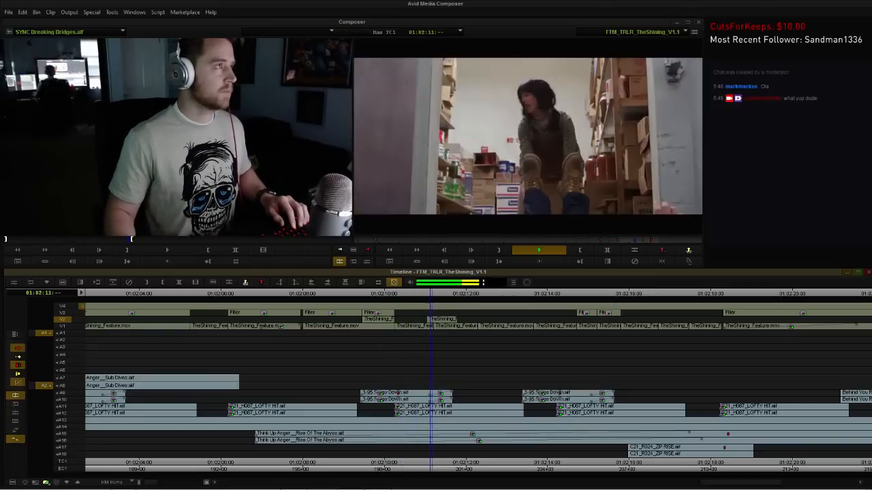
{"action": "key", "text": "space"}
{"action": "key", "text": "comma"}
{"action": "key", "text": "comma"}
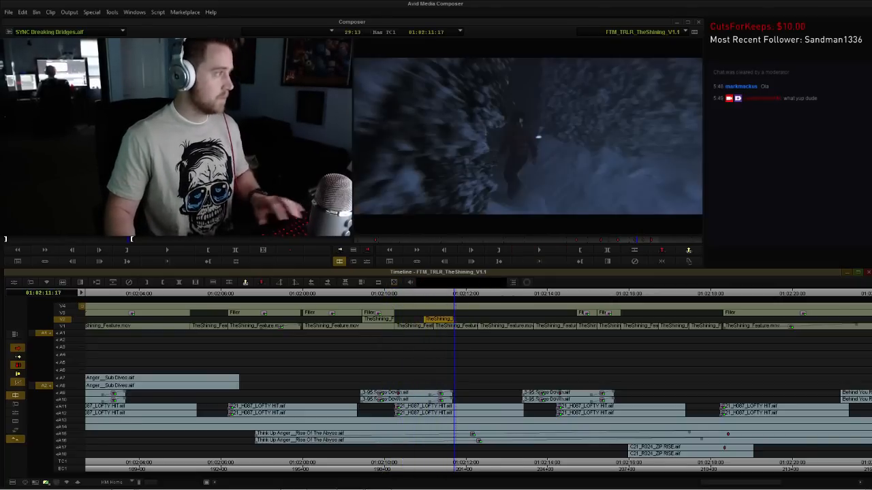
{"action": "left_click", "coordinate": [377, 293]}
{"action": "key", "text": "space"}
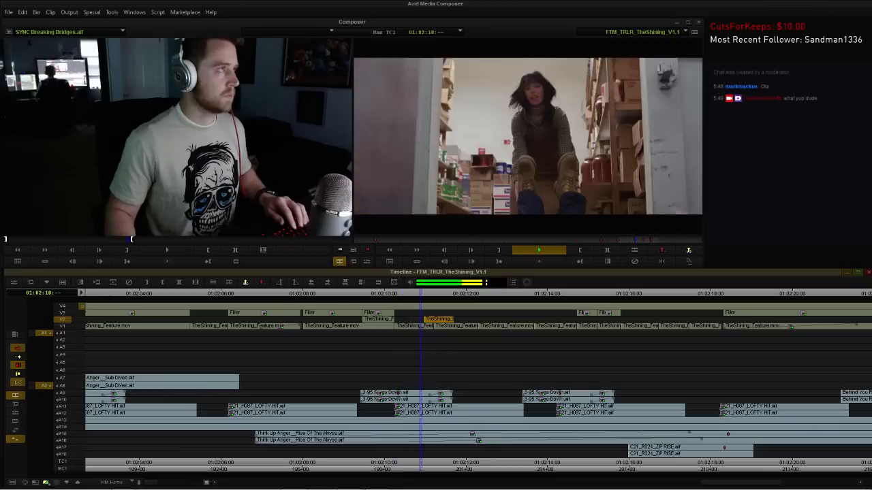
Move the pantry shot two frames later so it starts at 01:02:11:01 again, and replay into the maze shots.
{"action": "key", "text": "space"}
{"action": "key", "text": "period"}
{"action": "key", "text": "period"}
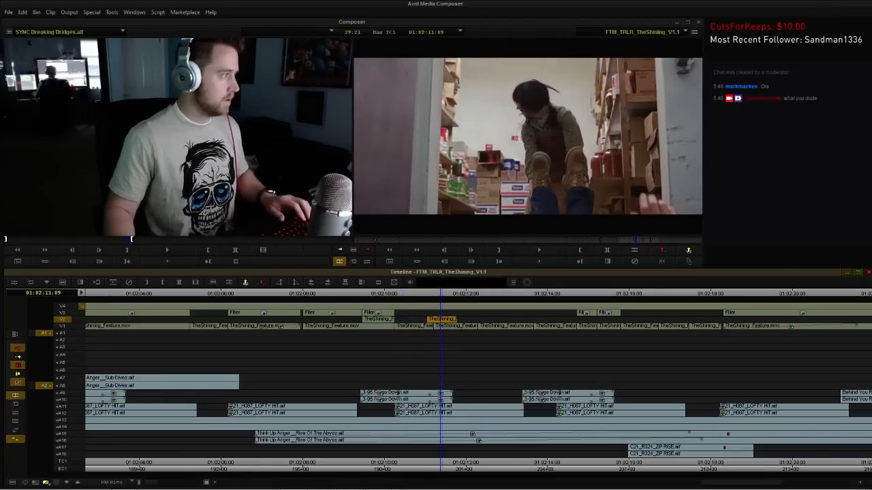
{"action": "left_click", "coordinate": [383, 293]}
{"action": "key", "text": "space"}
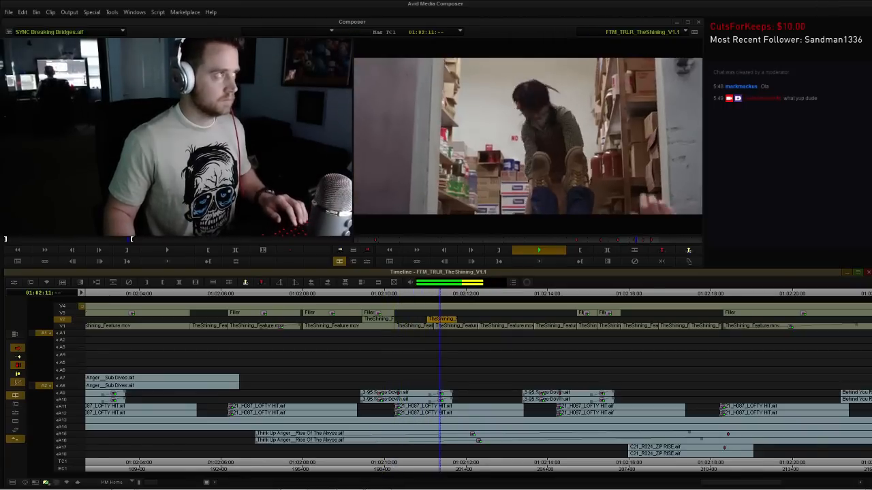
{"action": "key", "text": "space"}
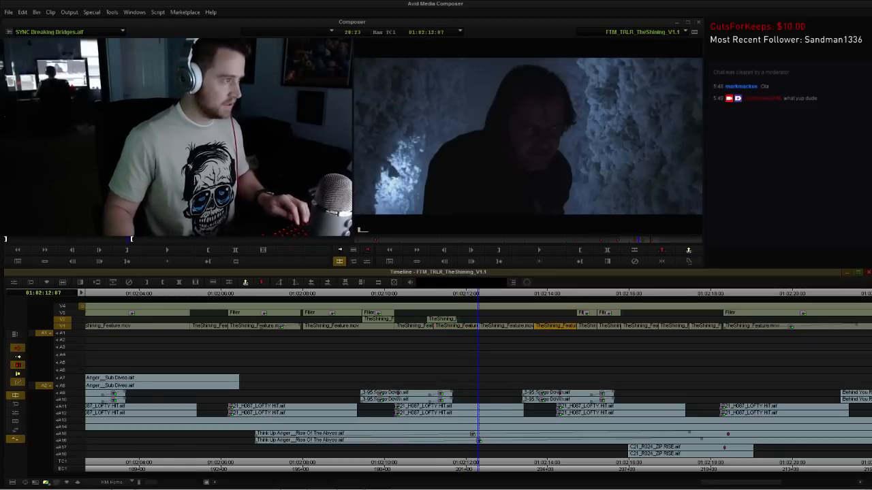
Lift the blue-lit hall shot near 01:02:14 onto V2 and shift the two preceding maze shots on V1 six frames later.
{"action": "left_click_drag", "start_coordinate": [555, 327], "coordinate": [555, 319]}
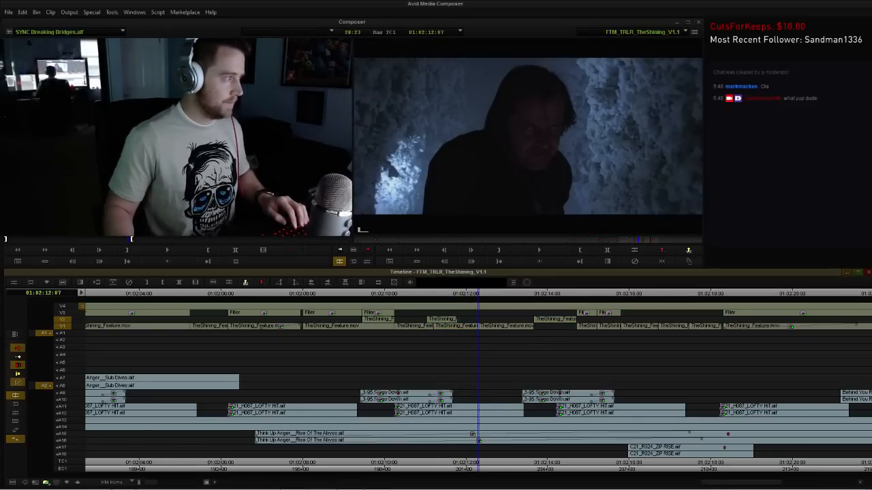
{"action": "key", "text": "period"}
{"action": "key", "text": "period"}
{"action": "key", "text": "period"}
{"action": "key", "text": "period"}
{"action": "key", "text": "period"}
{"action": "key", "text": "period"}
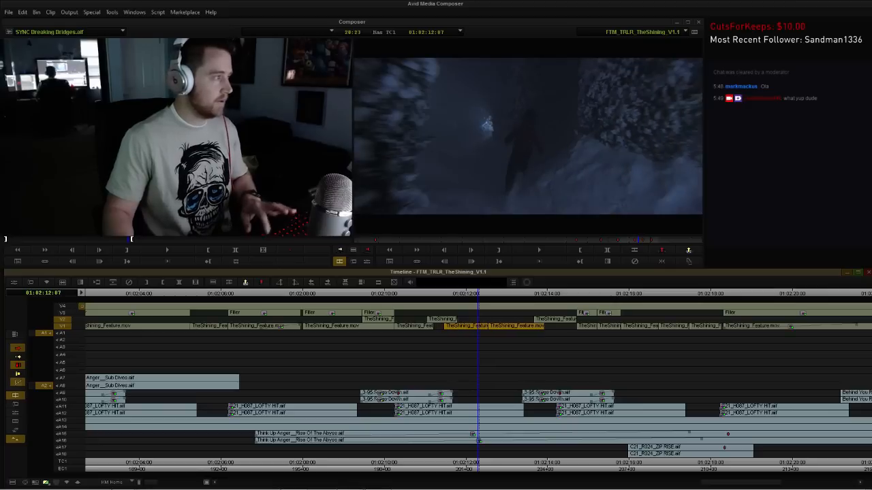
Play through the shifted maze shots, move both one frame earlier on V1, and replay them from about 01:02:11.
{"action": "left_click", "coordinate": [422, 293]}
{"action": "key", "text": "space"}
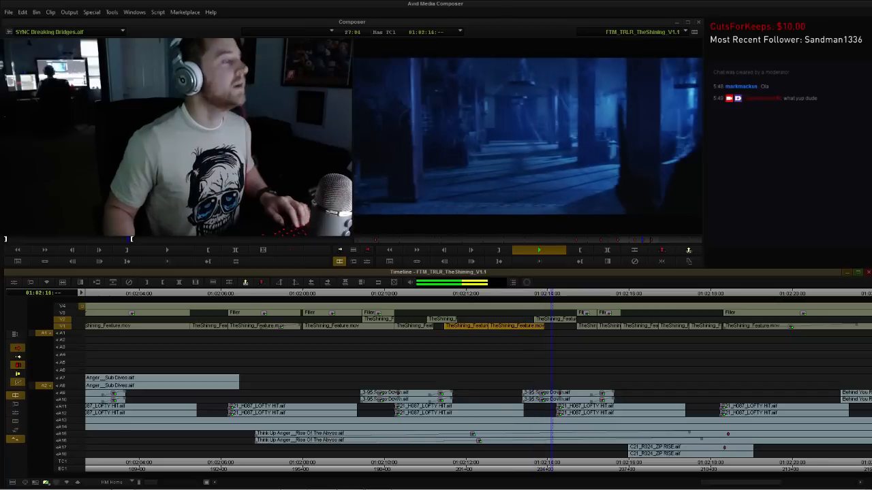
{"action": "key", "text": "space"}
{"action": "key", "text": "comma"}
{"action": "left_click", "coordinate": [517, 293]}
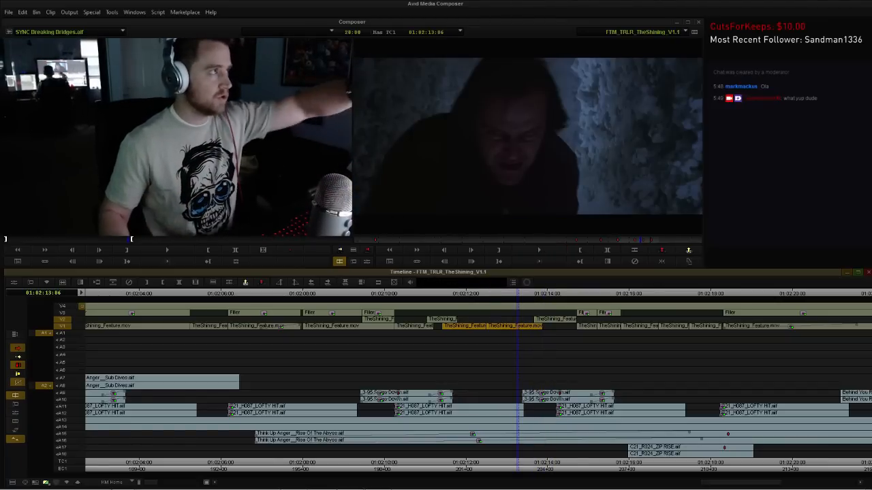
{"action": "left_click", "coordinate": [420, 293]}
{"action": "key", "text": "space"}
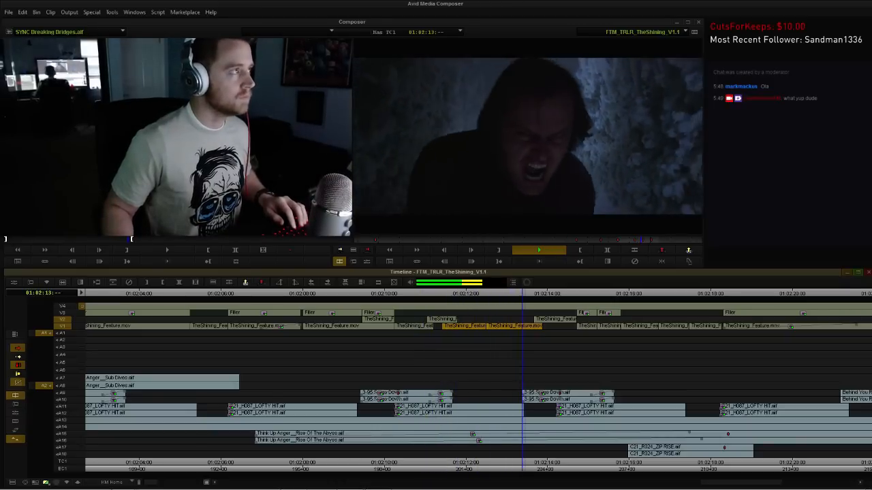
{"action": "key", "text": "space"}
Trim three frames off the head of the blue-lit hall shot on V2 and play the transition from 01:02:12:16.
{"action": "key", "text": "u"}
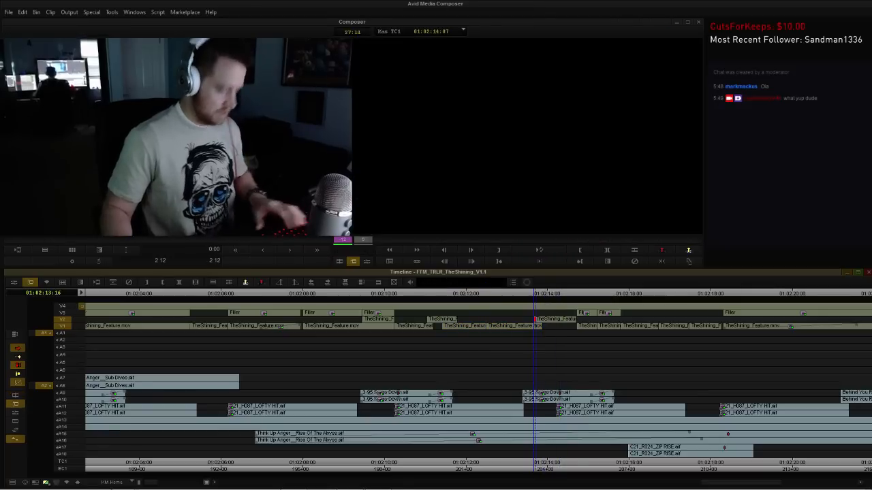
{"action": "key", "text": "bracketright"}
{"action": "key", "text": "period"}
{"action": "key", "text": "period"}
{"action": "key", "text": "period"}
{"action": "left_click", "coordinate": [492, 294]}
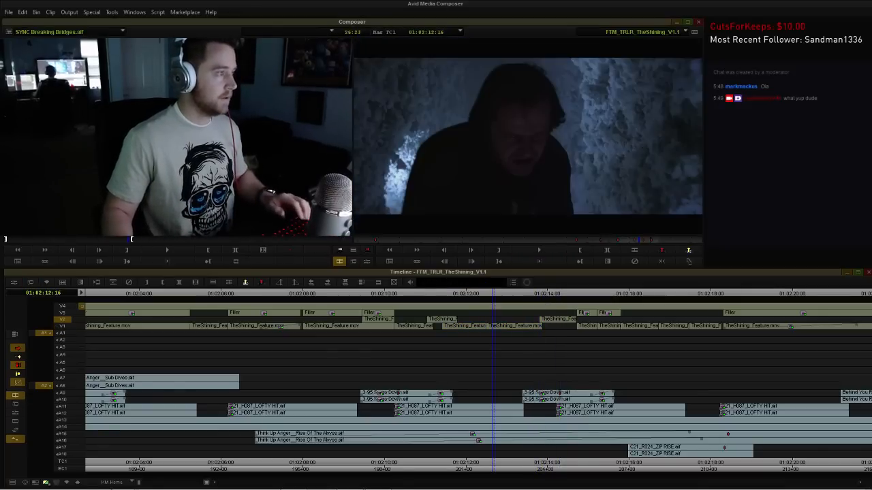
{"action": "key", "text": "space"}
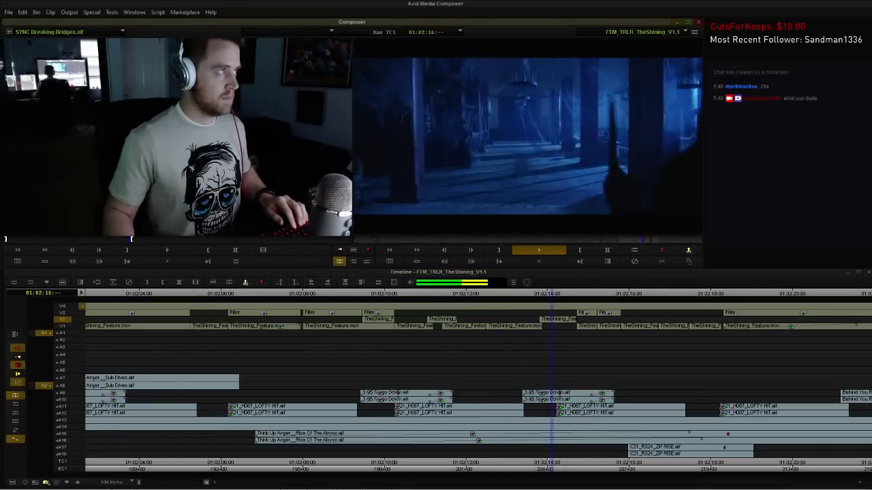
{"action": "key", "text": "space"}
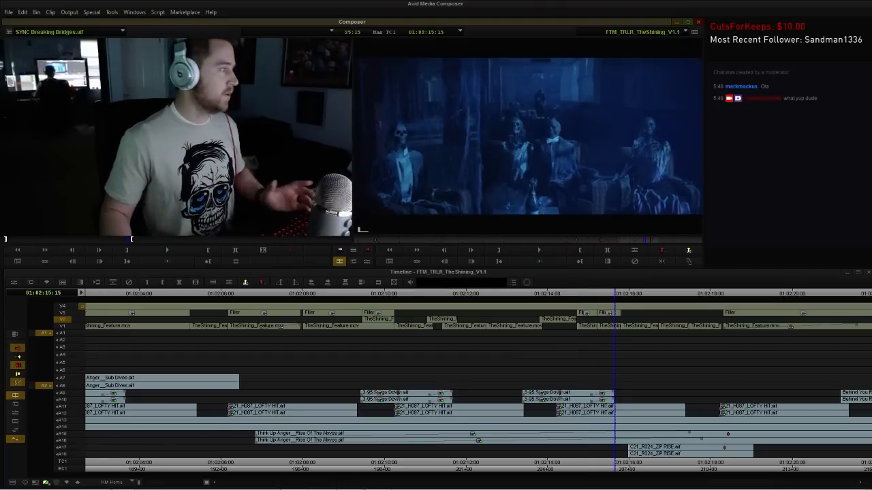
Play back the revised section from the blood elevator at 01:02:04:09 to the man's dark close-up at 01:02:19:03.
{"action": "left_click", "coordinate": [372, 294]}
{"action": "left_click", "coordinate": [155, 294]}
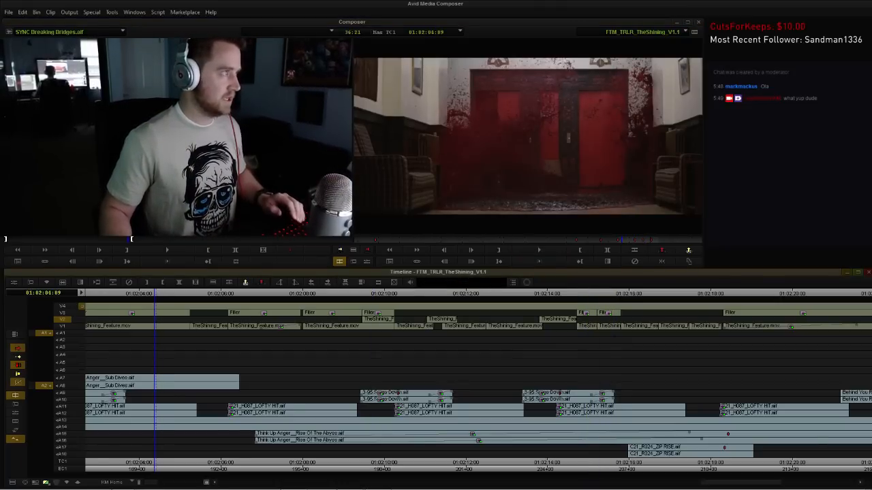
{"action": "key", "text": "space"}
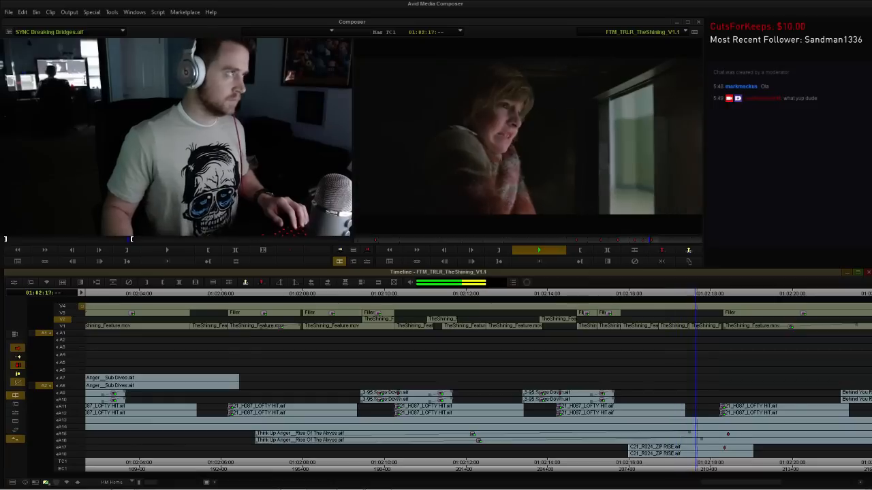
{"action": "key", "text": "ctrl+/"}
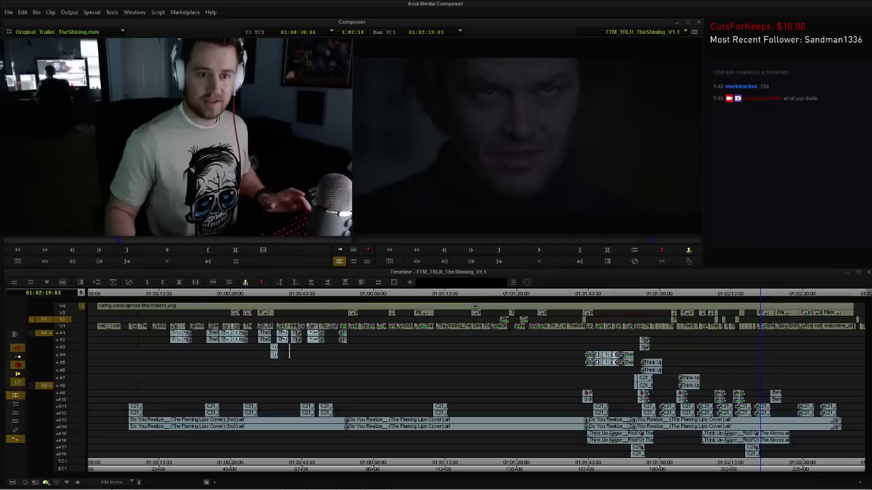
{"action": "key", "text": "n"}
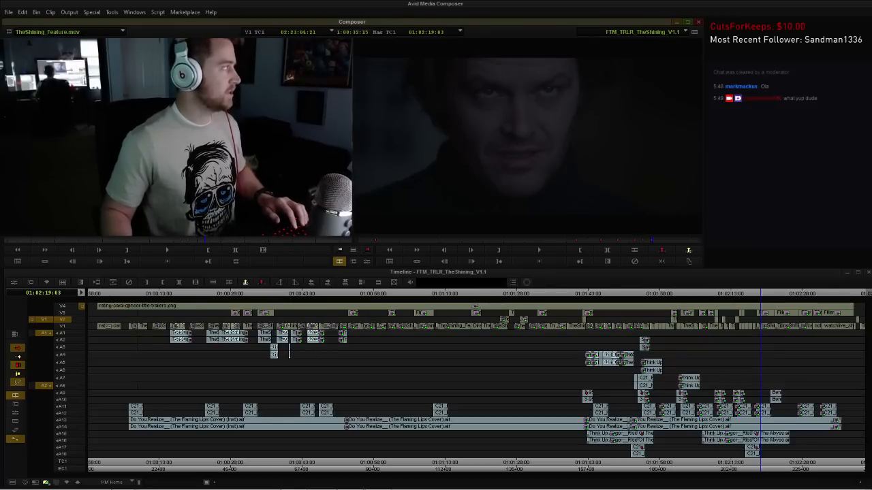
Search TheShining_Feature.mov forward from 02:23:04:21 to about 03:02:25 for further shots.
{"action": "left_click", "coordinate": [208, 240]}
{"action": "left_click_drag", "start_coordinate": [223, 240], "coordinate": [228, 240]}
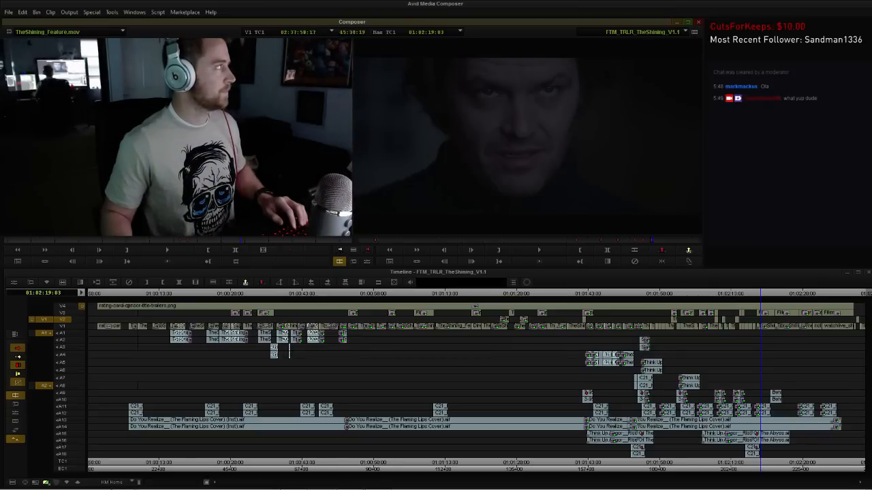
{"action": "left_click_drag", "start_coordinate": [249, 239], "coordinate": [252, 240]}
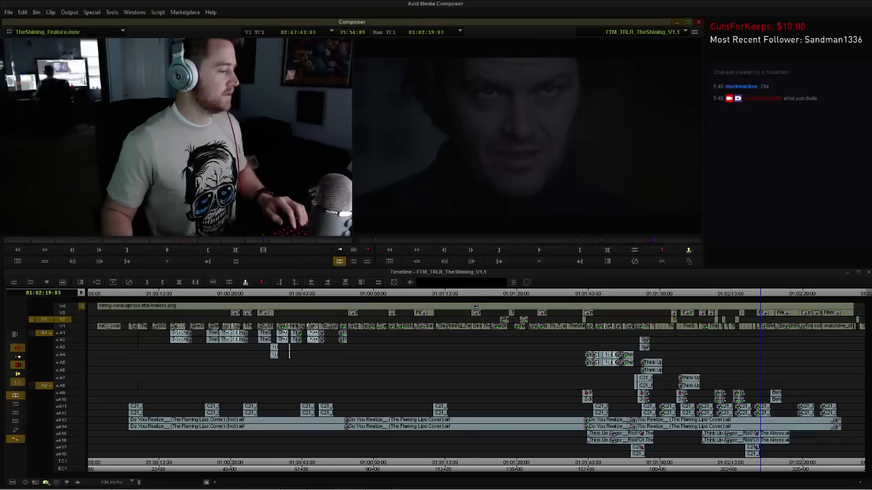
{"action": "left_click_drag", "start_coordinate": [272, 240], "coordinate": [277, 239]}
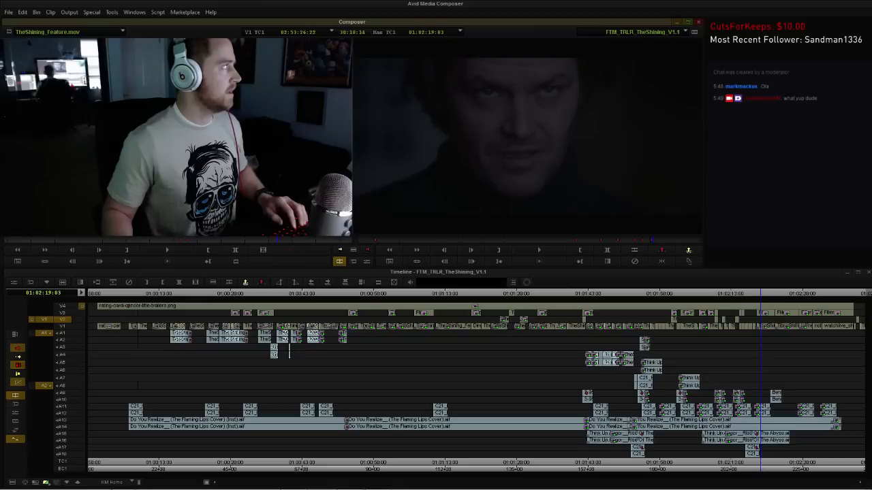
{"action": "left_click_drag", "start_coordinate": [289, 240], "coordinate": [297, 240]}
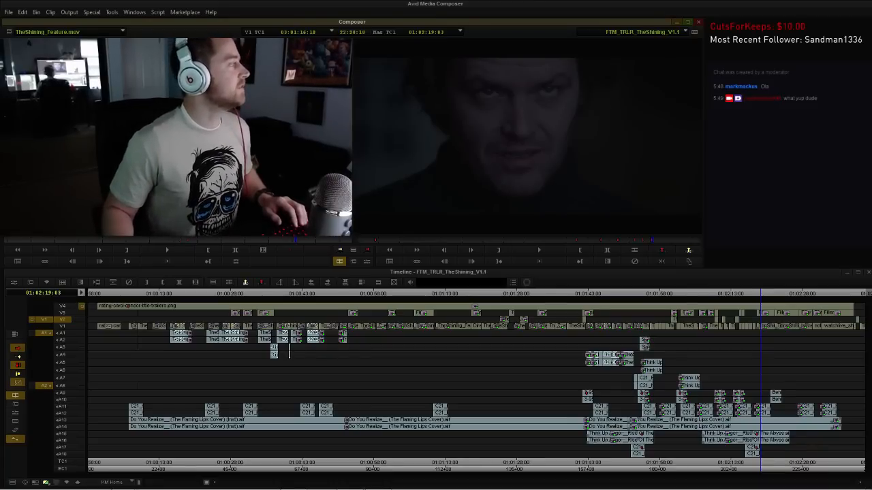
{"action": "left_click_drag", "start_coordinate": [296, 239], "coordinate": [297, 239]}
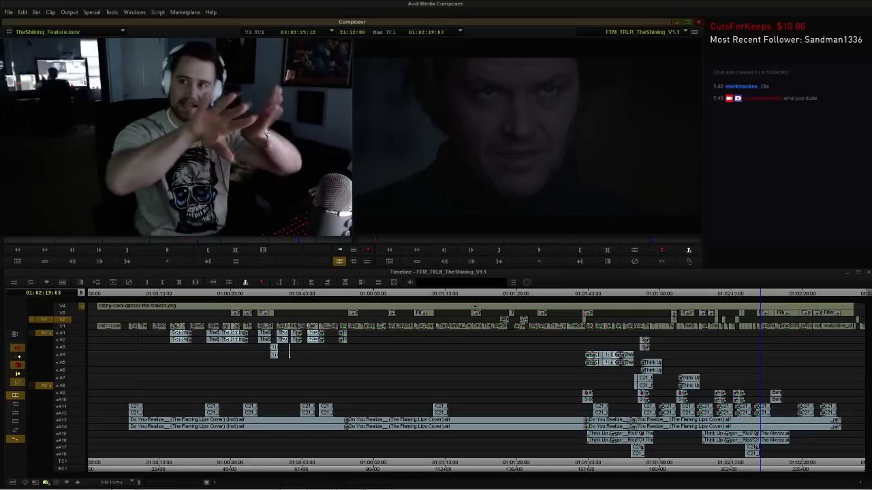
Play the feature source around 03:02:35 and mark a 14-frame range from 03:02:35:12 to 03:02:36:01.
{"action": "key", "text": "space"}
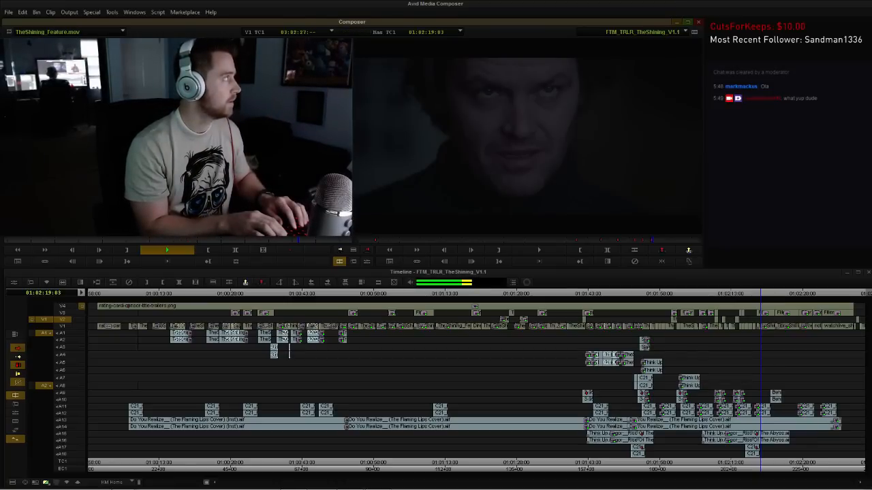
{"action": "key", "text": "space"}
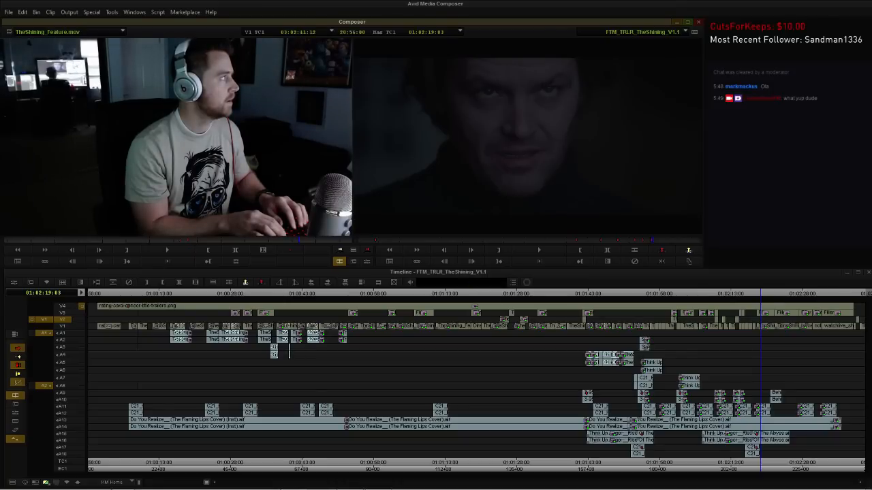
{"action": "key", "text": "space"}
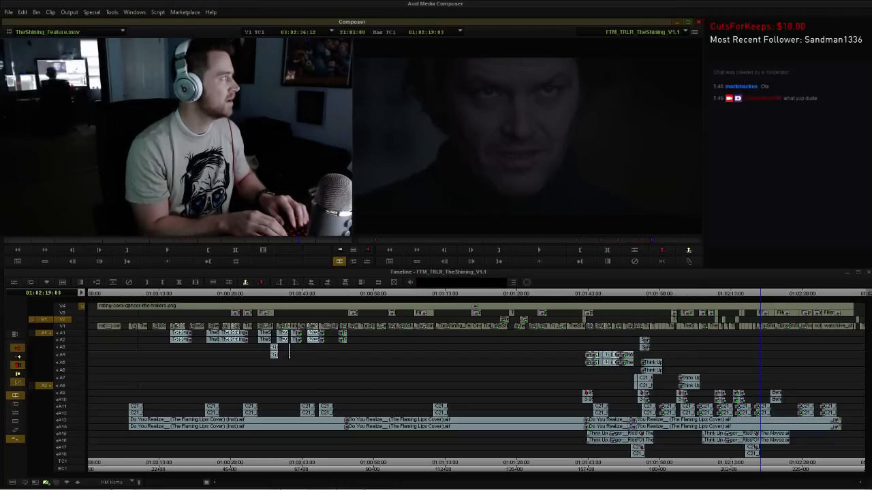
{"action": "key", "text": "space"}
{"action": "key", "text": "l"}
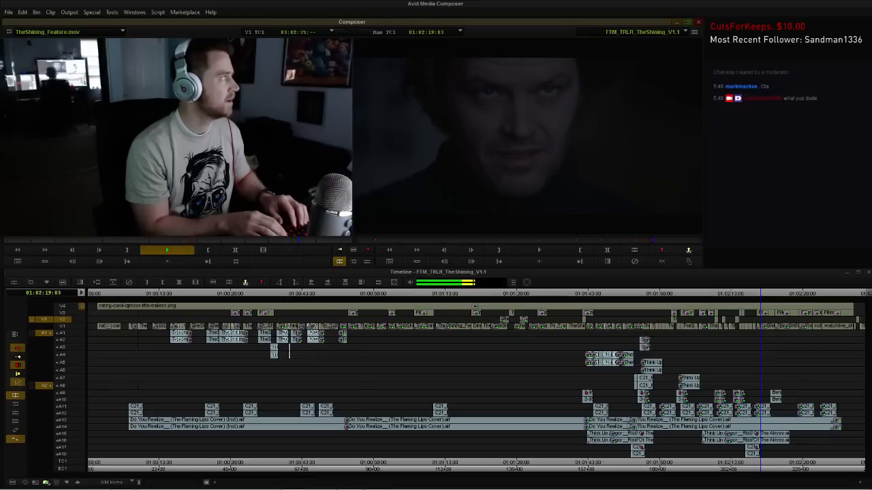
{"action": "key", "text": "space"}
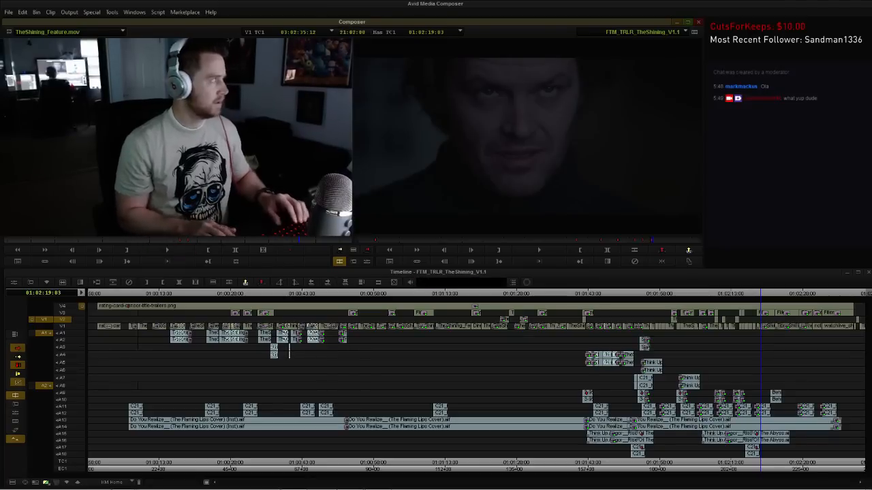
{"action": "key", "text": "i"}
{"action": "key", "text": "space"}
{"action": "key", "text": "o"}
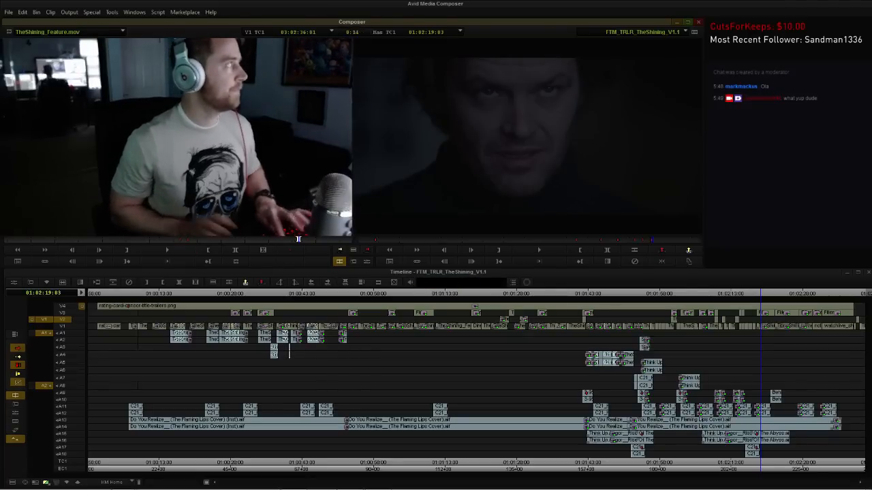
Add the marked bathroom window shot on V2 at the very end of the sequence, at 01:02:41:06.
{"action": "key", "text": "Escape"}
{"action": "key", "text": "End"}
{"action": "key", "text": "a"}
{"action": "key", "text": "h"}
{"action": "key", "text": "End"}
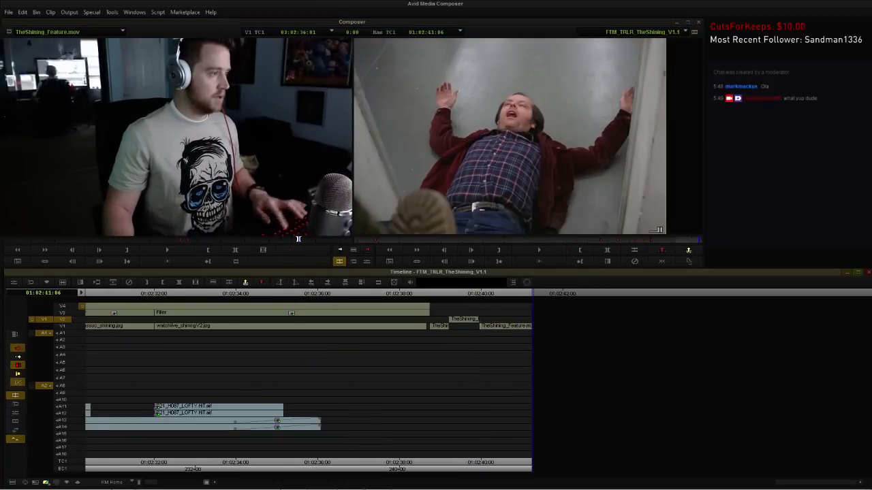
{"action": "key", "text": "b"}
{"action": "key", "text": "j"}
{"action": "key", "text": "space"}
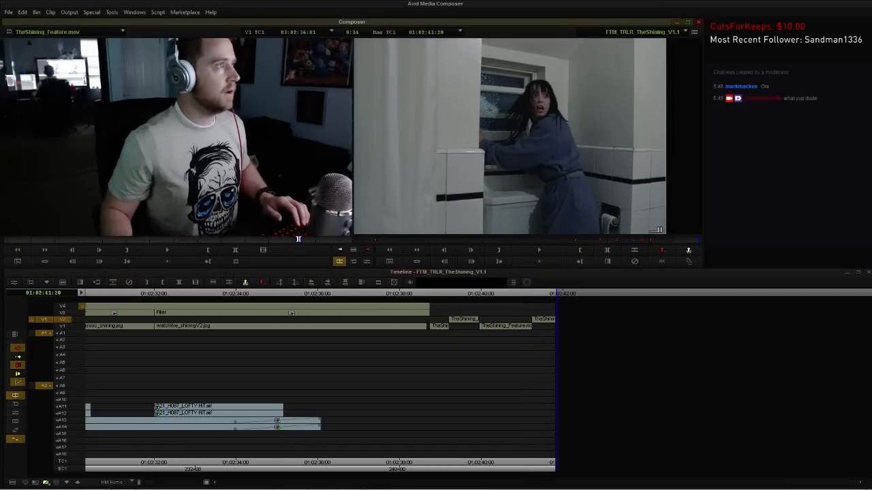
Mark a 19-frame range ending at 03:02:39:21 in the feature, append it on V2 at 01:02:41:20 and play back both shots.
{"action": "key", "text": "space"}
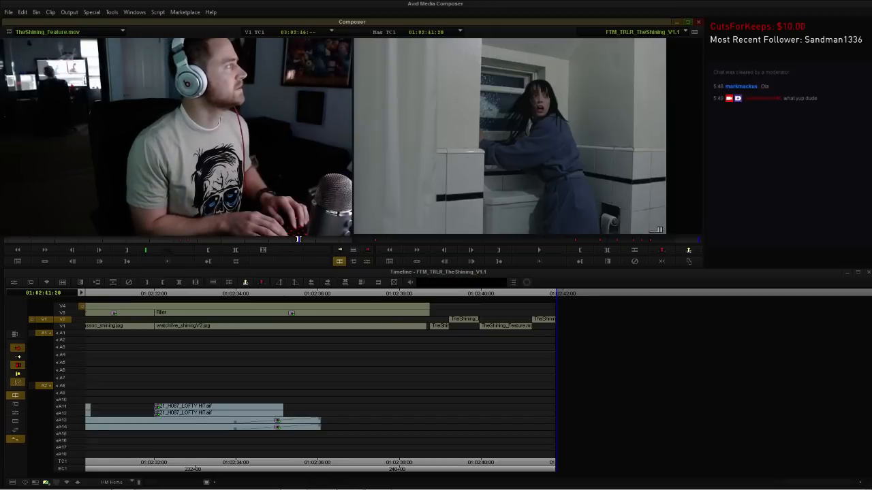
{"action": "key", "text": "space"}
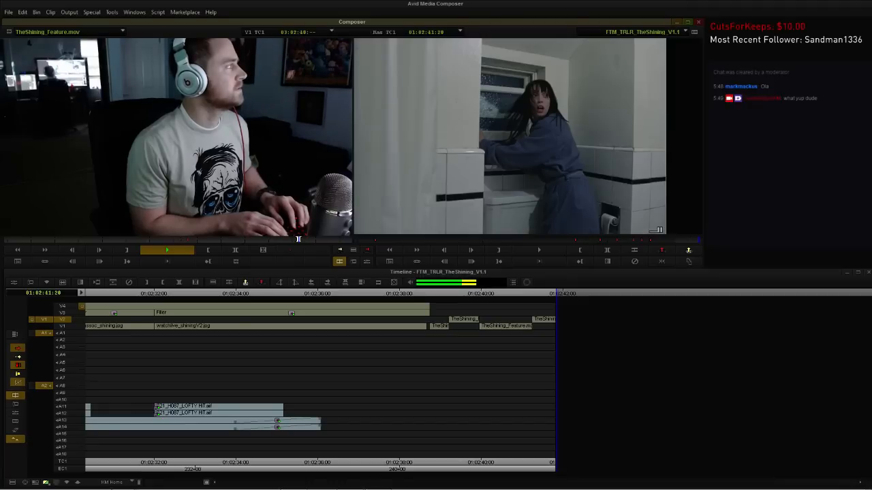
{"action": "key", "text": "space"}
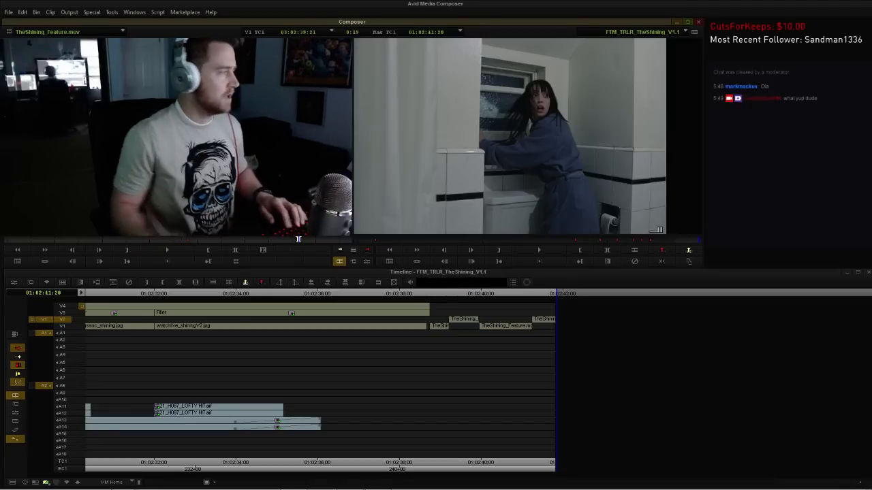
{"action": "key", "text": "space"}
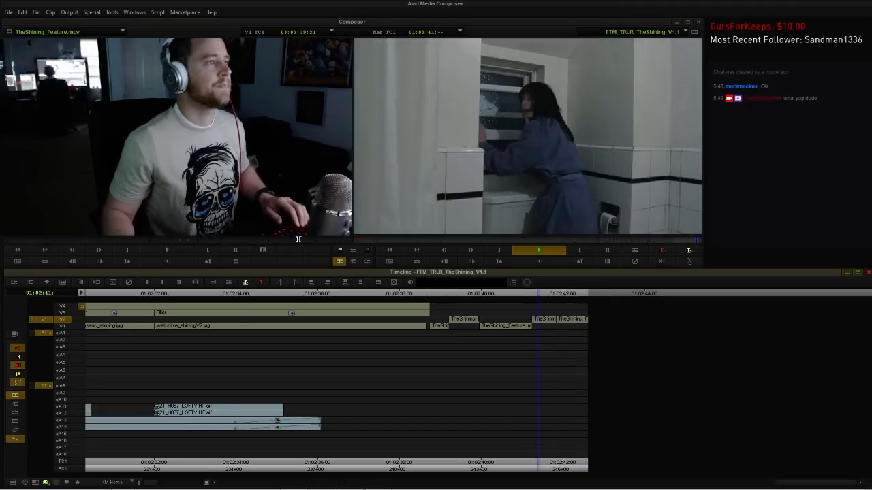
{"action": "key", "text": "space"}
Show the whole sequence and play the section from the axe shot at 01:01:55:09 to the running boy at 01:01:59:16.
{"action": "key", "text": "ctrl+slash"}
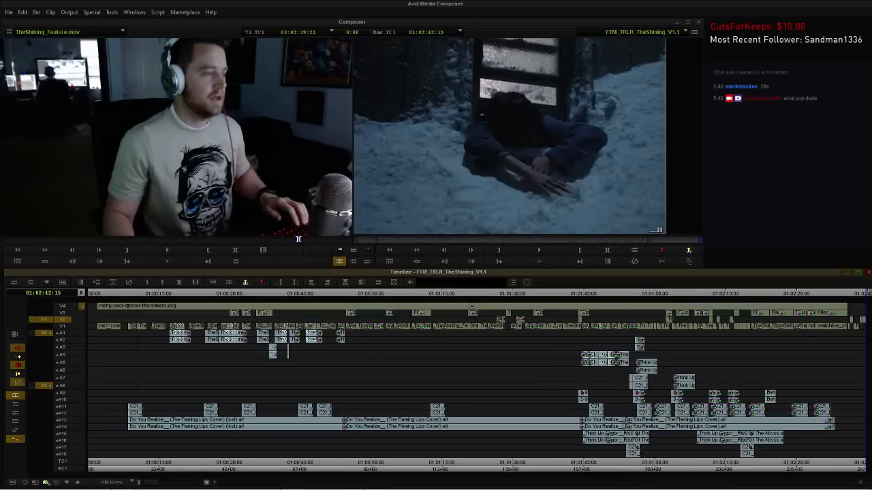
{"action": "key", "text": "a"}
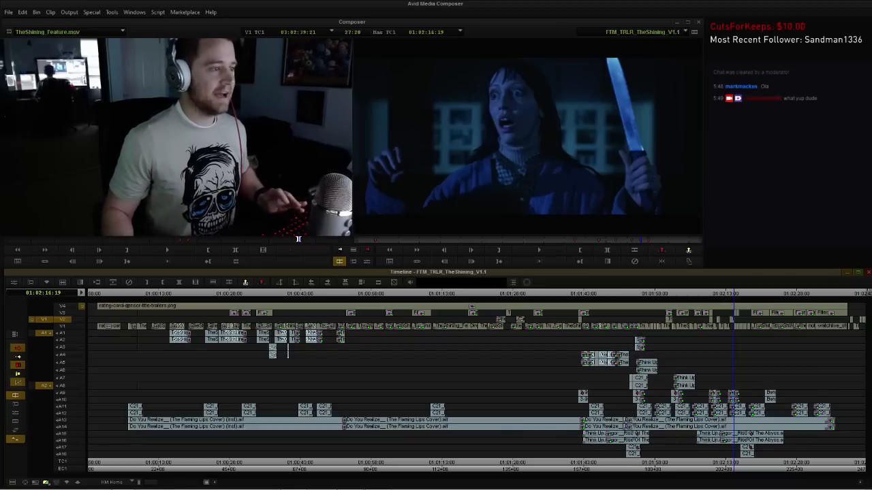
{"action": "key", "text": "a"}
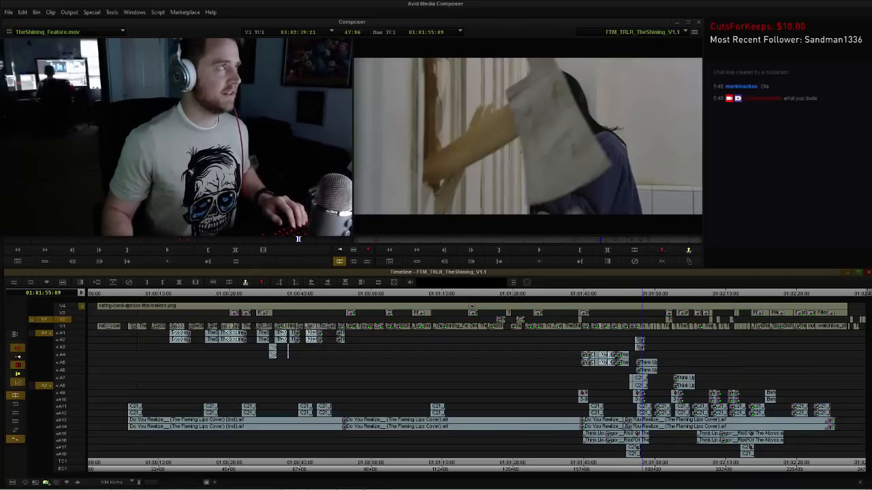
{"action": "key", "text": "space"}
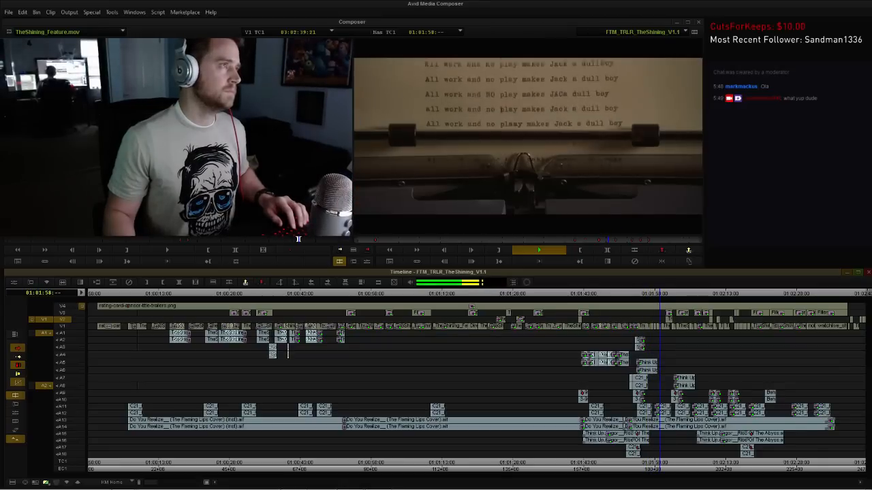
{"action": "key", "text": "space"}
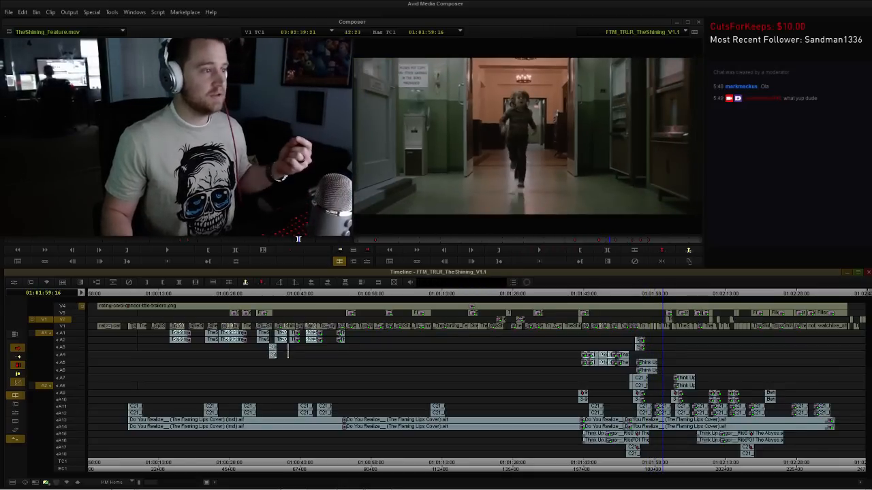
Step through the cuts from the raised knife shot at 01:01:58:04 to the REDRUM door at 01:02:09:17, looking for an insertion point.
{"action": "key", "text": "a"}
{"action": "key", "text": "Right"}
{"action": "key", "text": "Right"}
{"action": "key", "text": "Right"}
{"action": "key", "text": "Right"}
{"action": "key", "text": "Right"}
{"action": "key", "text": "Right"}
{"action": "key", "text": "Right"}
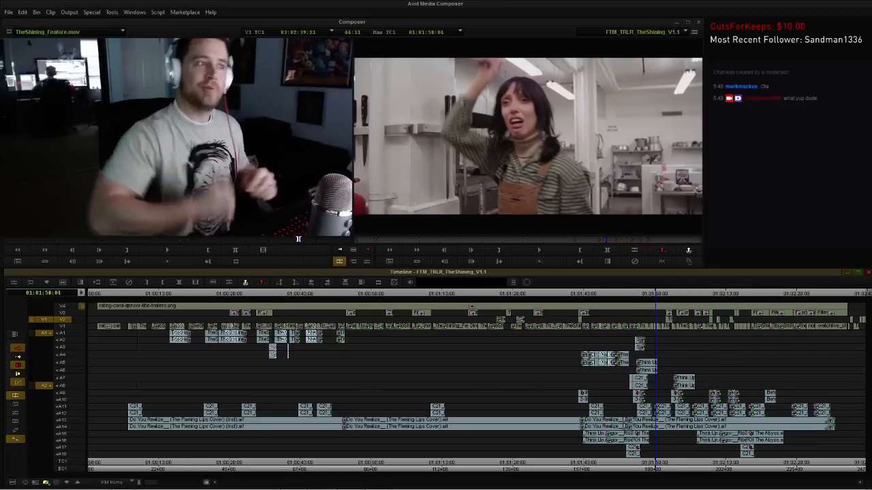
{"action": "key", "text": "l"}
{"action": "key", "text": "l"}
{"action": "key", "text": "l"}
{"action": "key", "text": "l"}
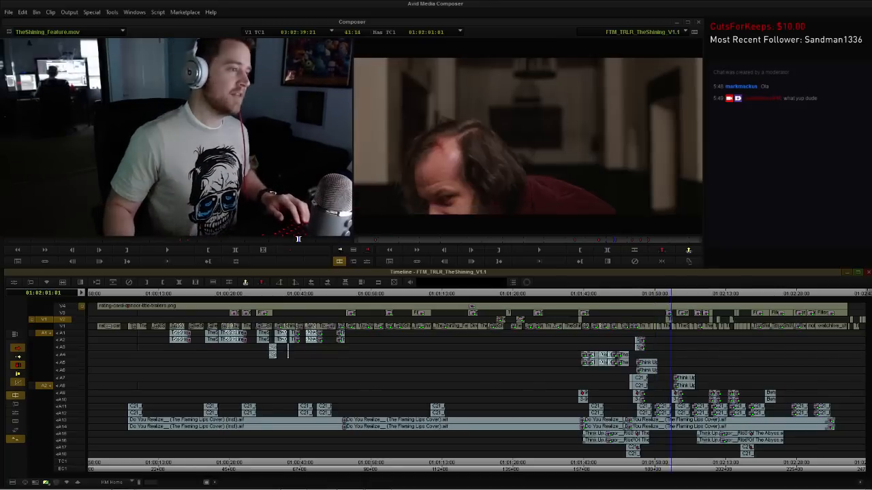
{"action": "key", "text": "Right"}
{"action": "key", "text": "Right"}
{"action": "key", "text": "Right"}
{"action": "key", "text": "Right"}
{"action": "key", "text": "Right"}
{"action": "key", "text": "Right"}
{"action": "key", "text": "Right"}
{"action": "key", "text": "Right"}
{"action": "key", "text": "Right"}
{"action": "key", "text": "Right"}
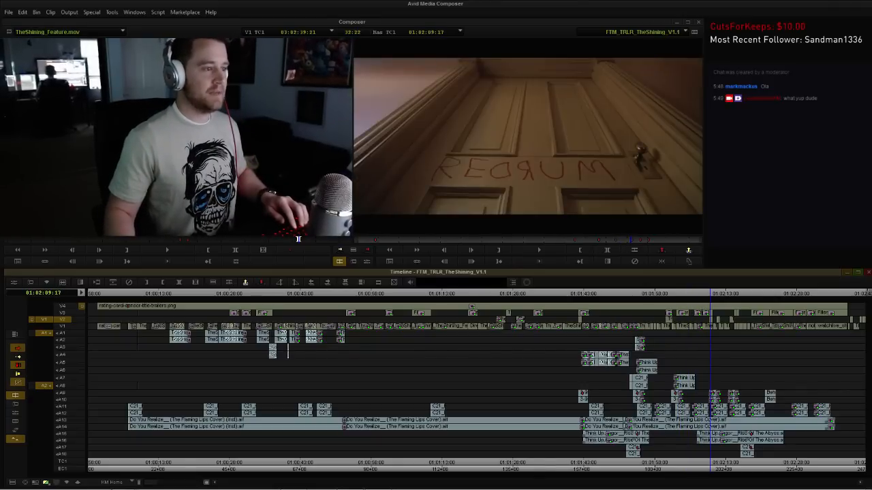
Go back through the cuts to the hand on the doorknob and check the head of the typewriter shot at 01:01:58:09.
{"action": "key", "text": "j"}
{"action": "key", "text": "j"}
{"action": "key", "text": "j"}
{"action": "key", "text": "j"}
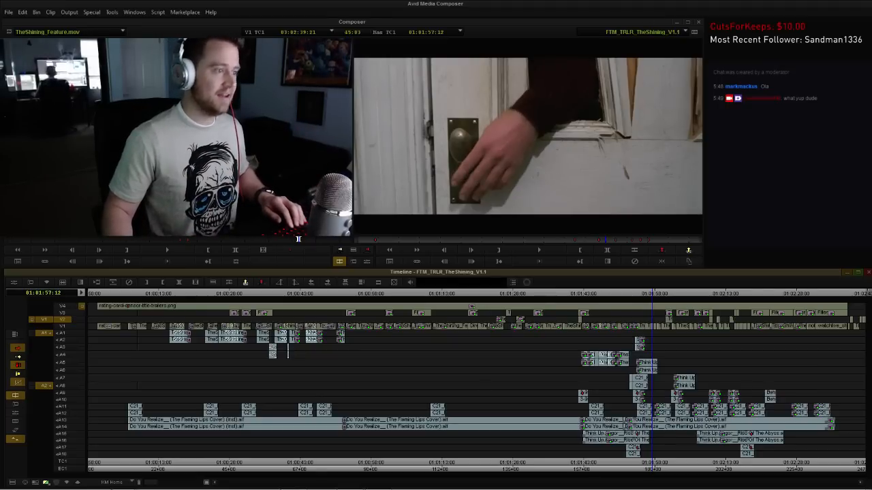
{"action": "key", "text": "l"}
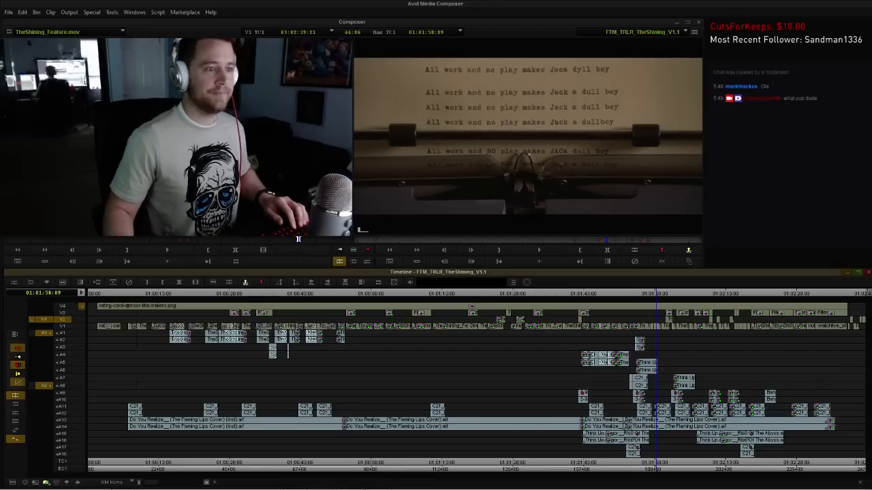
Copy the two new shots from the end of the sequence and paste them onto V2 at 01:01:57:19.
{"action": "left_click", "coordinate": [861, 294]}
{"action": "key", "text": "h"}
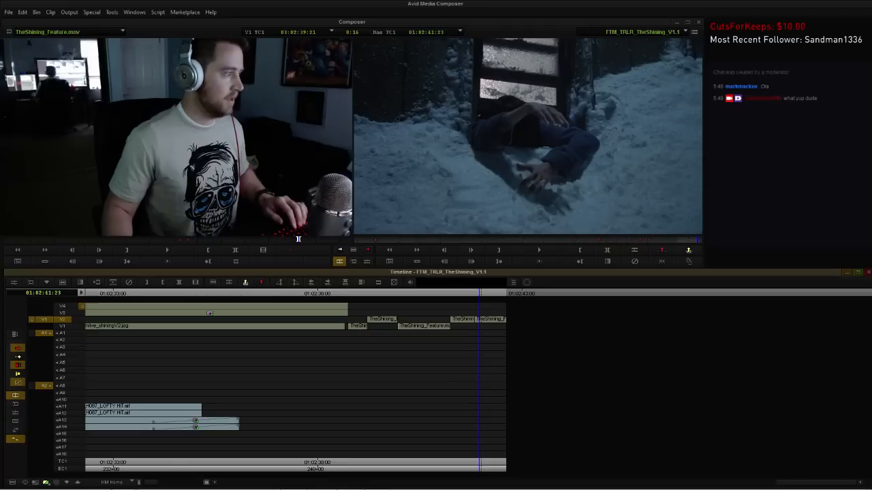
{"action": "key", "text": "h"}
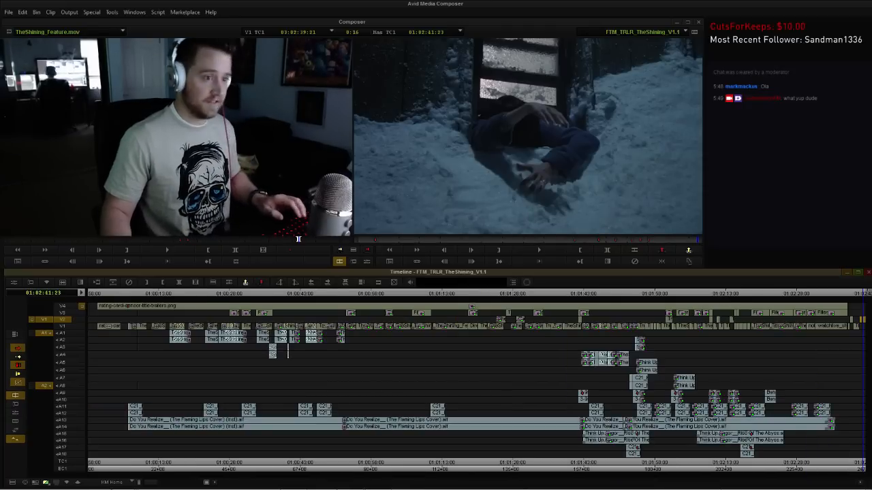
{"action": "left_click", "coordinate": [640, 293]}
{"action": "key", "text": "h"}
{"action": "left_click", "coordinate": [511, 294]}
{"action": "key", "text": "space"}
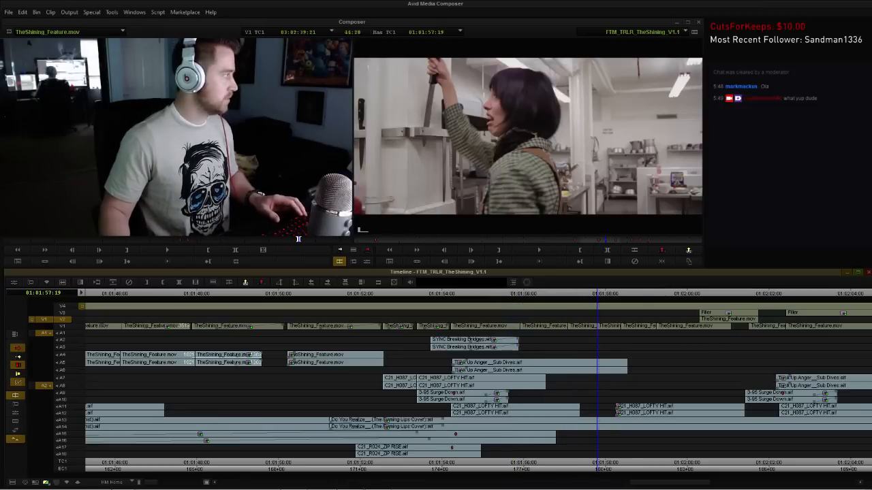
{"action": "key", "text": "ctrl+v"}
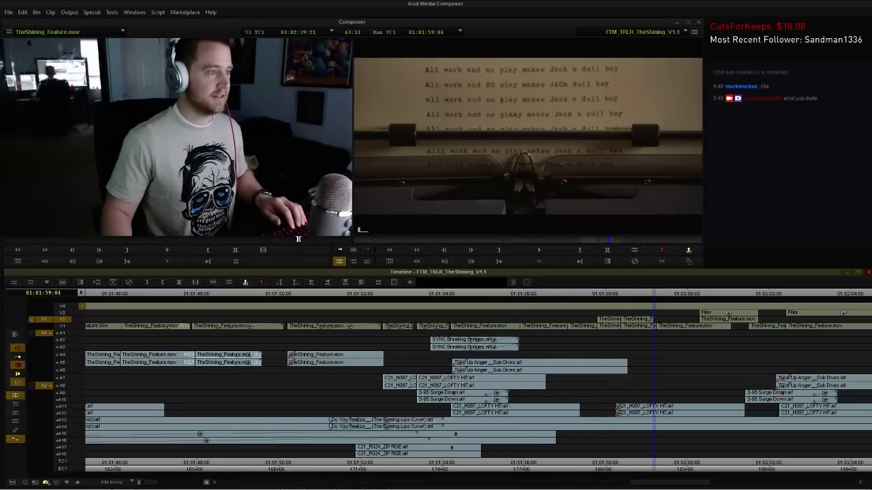
Extend the tail of the snow shot on V2 by two frames and play through the cut to the running boy.
{"action": "key", "text": "j"}
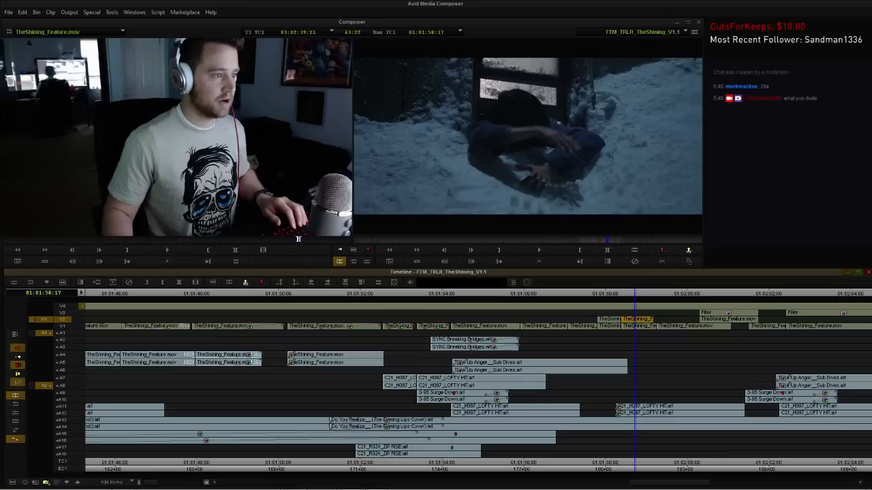
{"action": "key", "text": "u"}
{"action": "key", "text": "period"}
{"action": "key", "text": "period"}
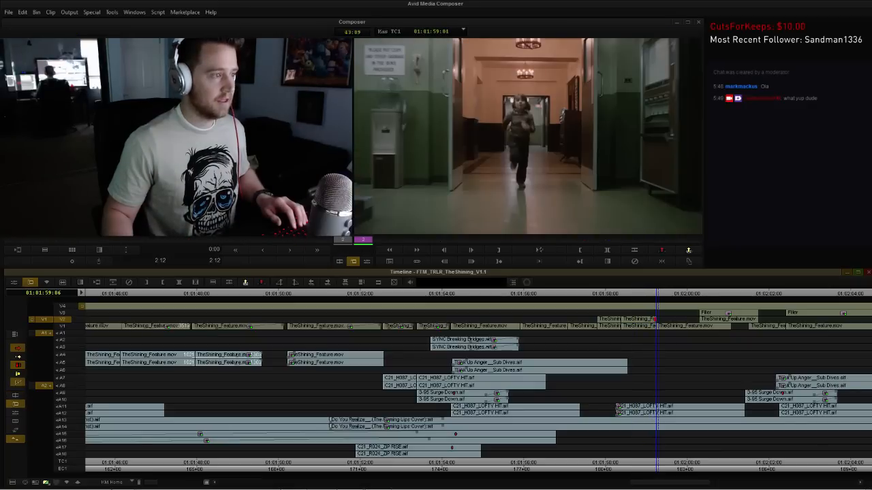
{"action": "left_click", "coordinate": [331, 293]}
{"action": "key", "text": "space"}
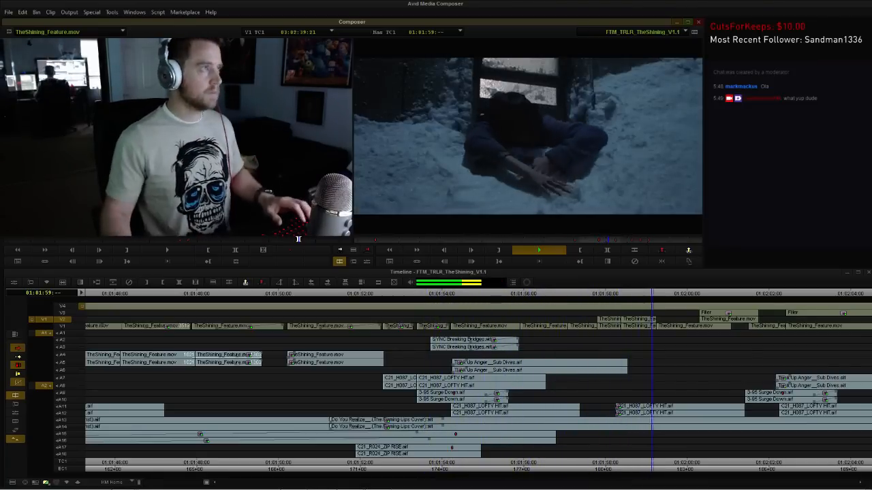
{"action": "key", "text": "space"}
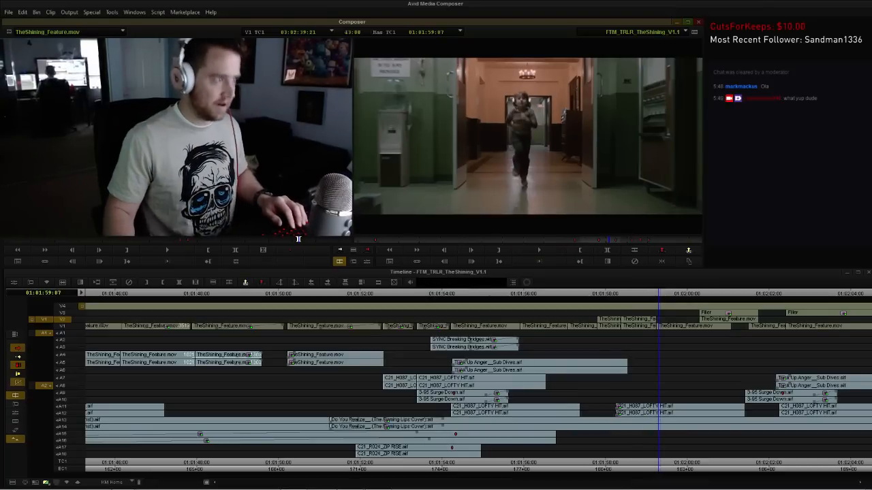
Play the two pasted V2 shots from 01:01:57:19 past the running boy and into the shots that come after.
{"action": "key", "text": "space"}
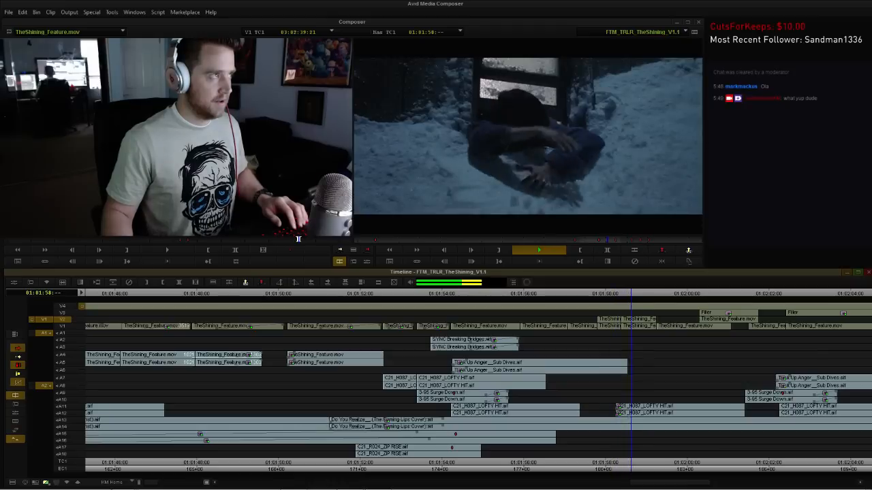
{"action": "key", "text": "space"}
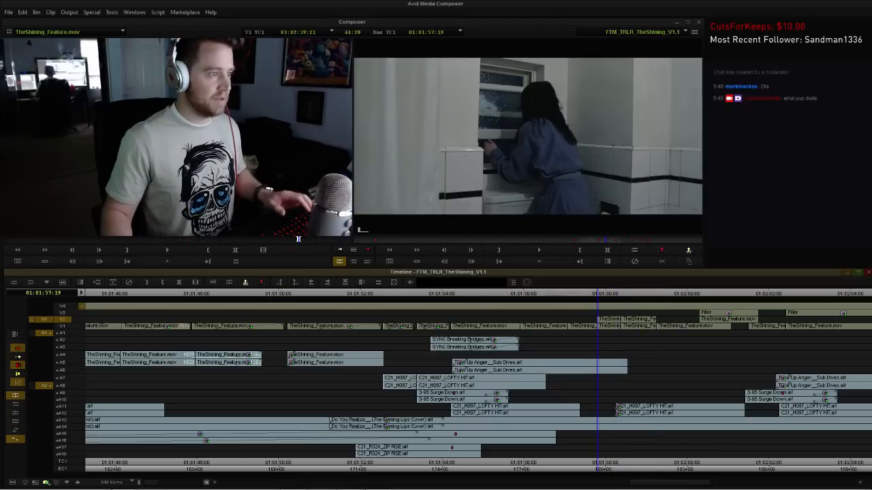
{"action": "key", "text": "space"}
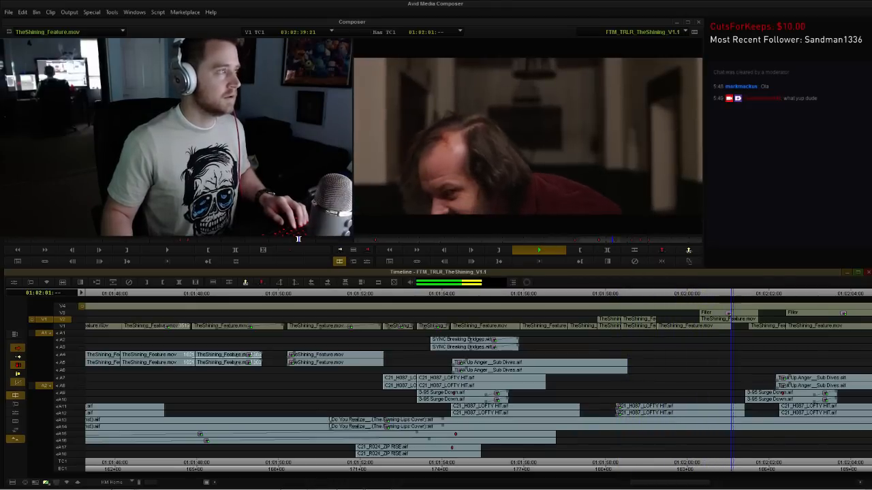
{"action": "key", "text": "space"}
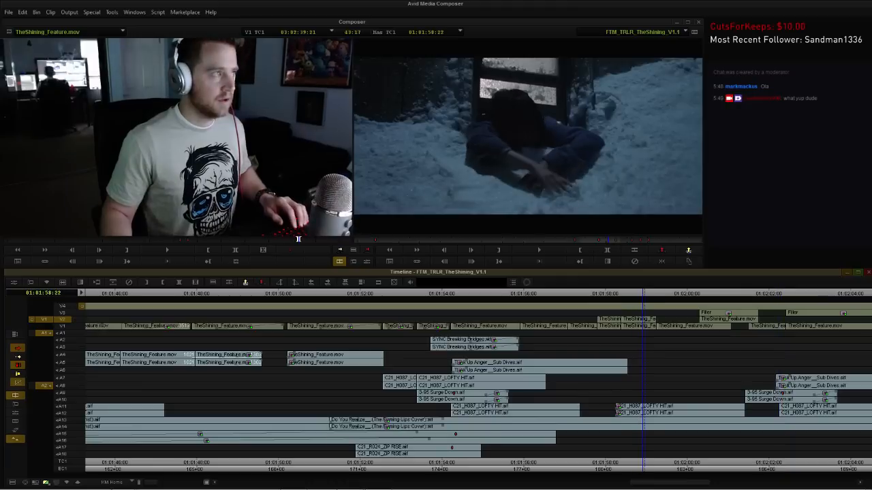
{"action": "key", "text": "ctrl+slash"}
{"action": "key", "text": "ctrl+slash"}
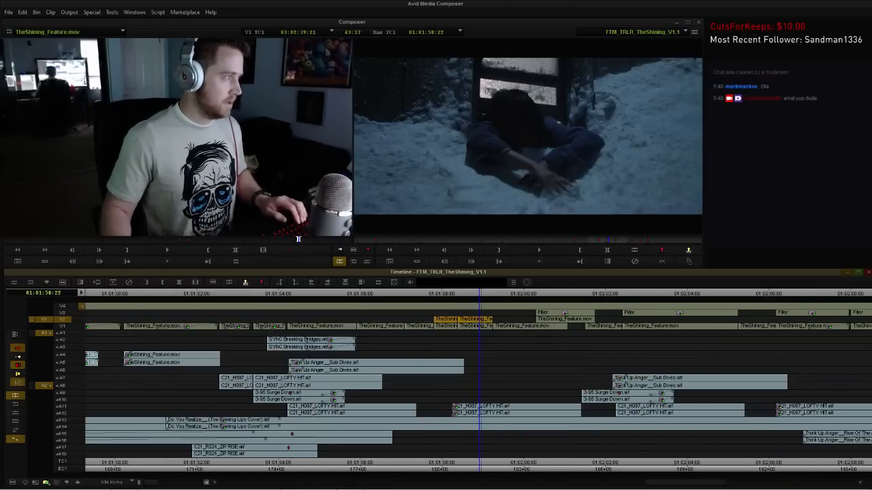
{"action": "key", "text": "ctrl+slash"}
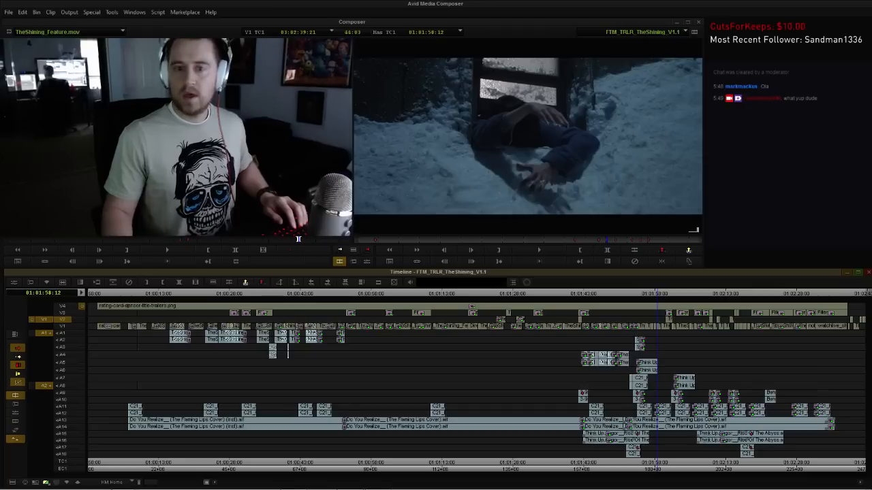
Find the night shot of the snowcat outside the hotel in TheShining_Feature.mov and mark 1:05 of it ending at 03:05:25:05.
{"action": "key", "text": "Escape"}
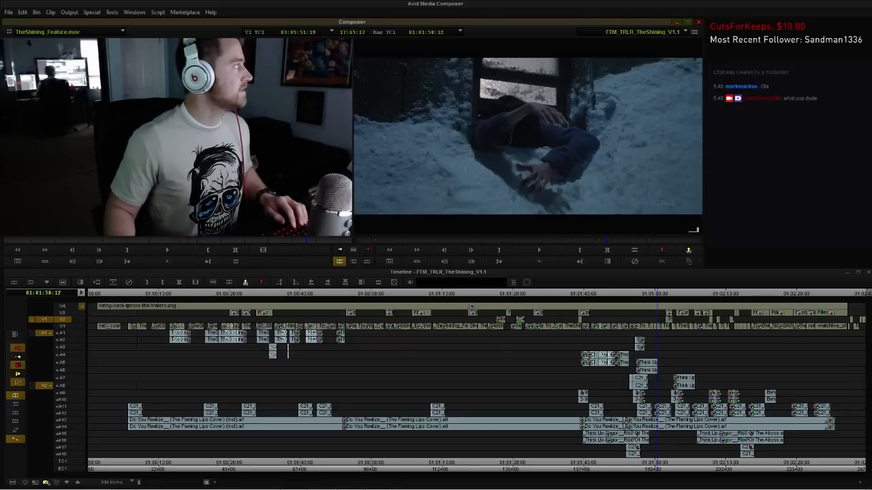
{"action": "key", "text": "space"}
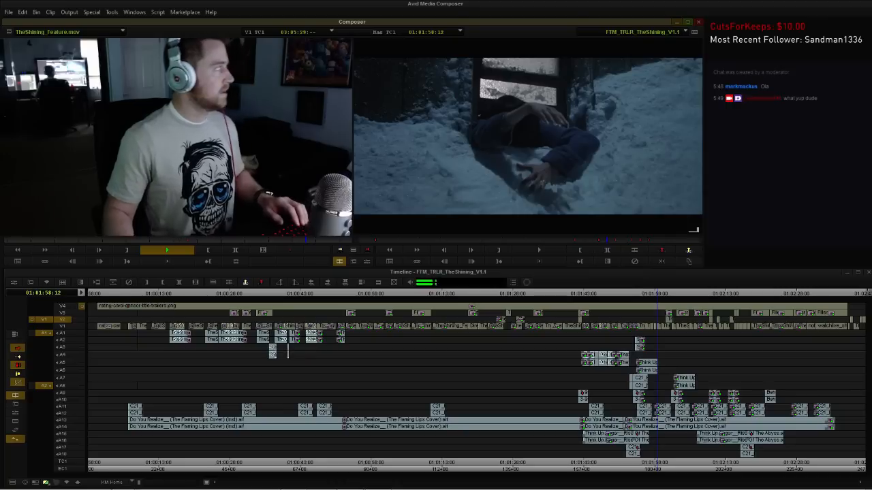
{"action": "key", "text": "space"}
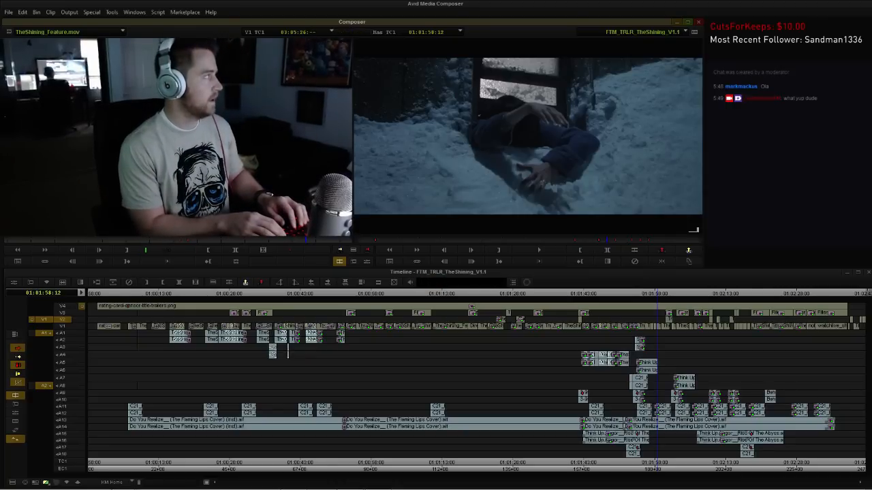
{"action": "key", "text": "space"}
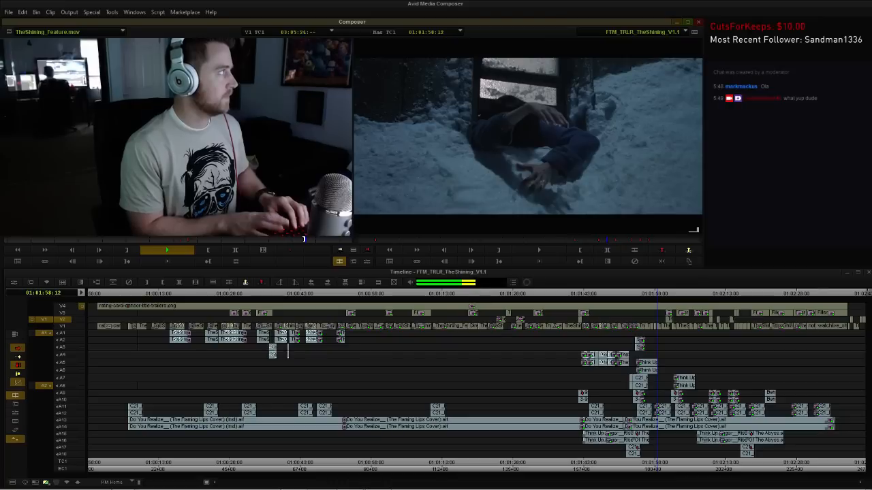
{"action": "key", "text": "space"}
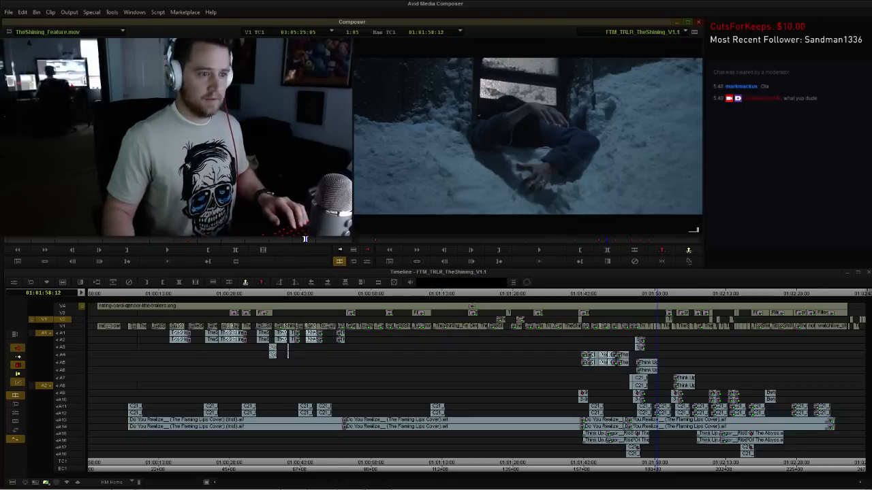
Add the marked snowcat shot to V2 at the end of the sequence and play it.
{"action": "key", "text": "Escape"}
{"action": "key", "text": "End"}
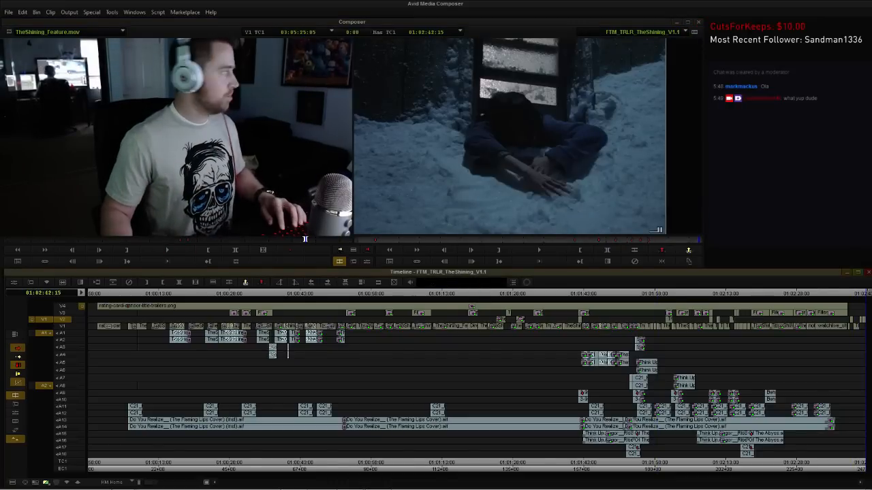
{"action": "key", "text": "v"}
{"action": "key", "text": "h"}
{"action": "key", "text": "a"}
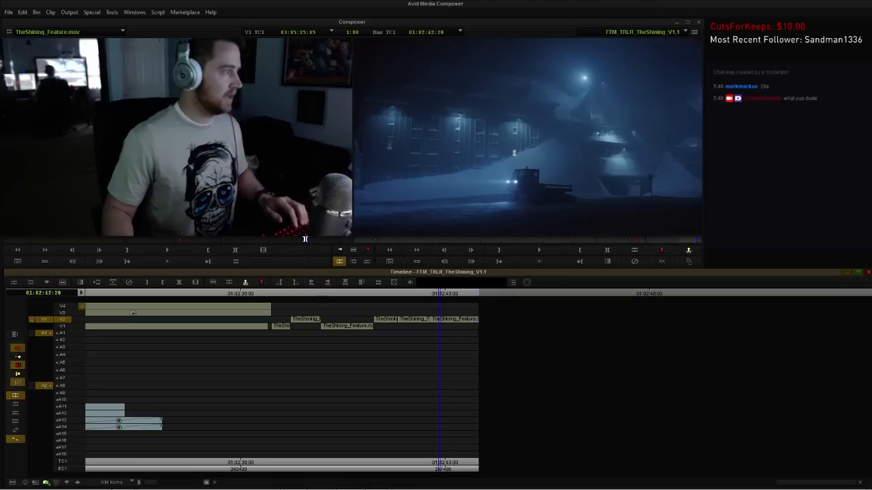
{"action": "key", "text": "space"}
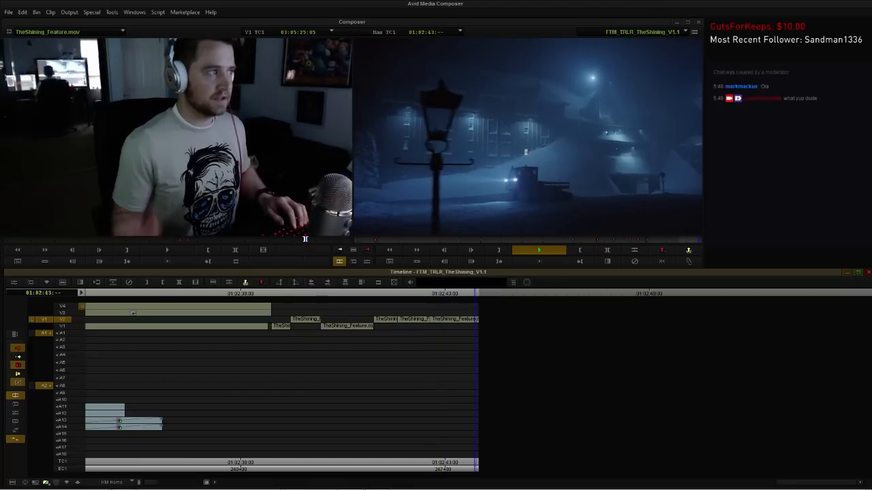
Look for a place for the snowcat shot by playing the sequence from 01:01:53:10 to 01:02:17:03.
{"action": "key", "text": "h"}
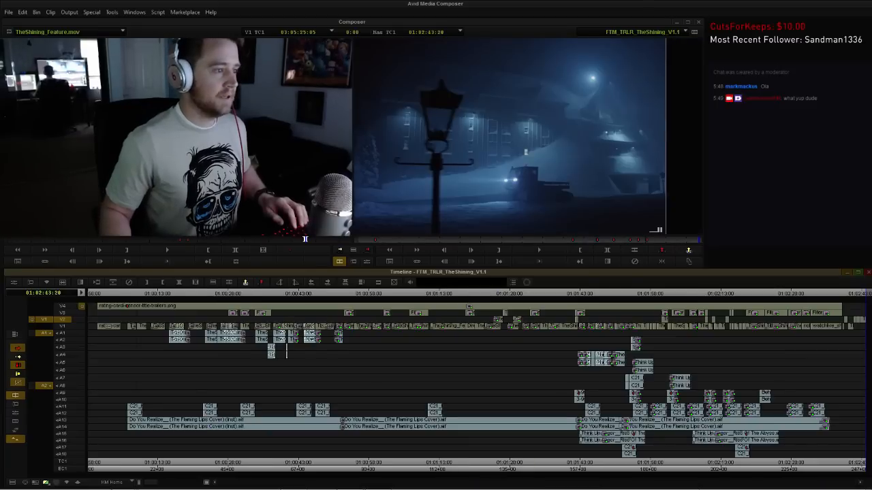
{"action": "left_click", "coordinate": [654, 293]}
{"action": "left_click", "coordinate": [667, 293]}
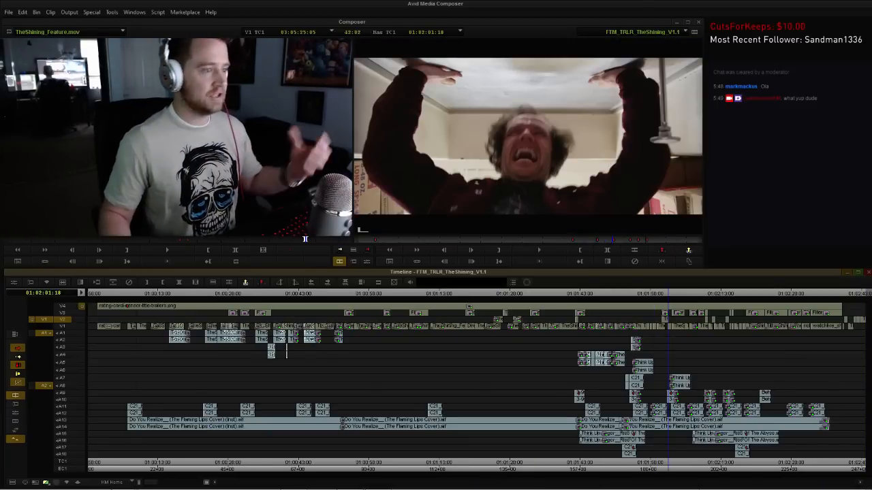
{"action": "left_click", "coordinate": [688, 292]}
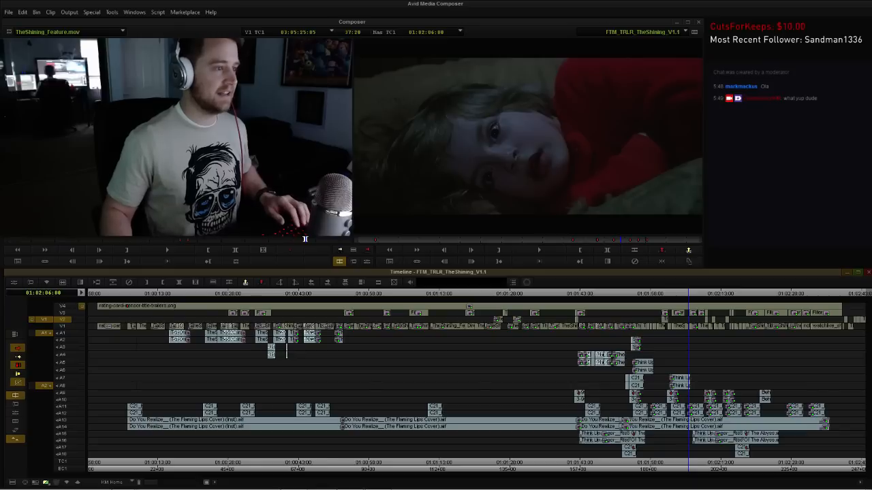
{"action": "left_click", "coordinate": [630, 293]}
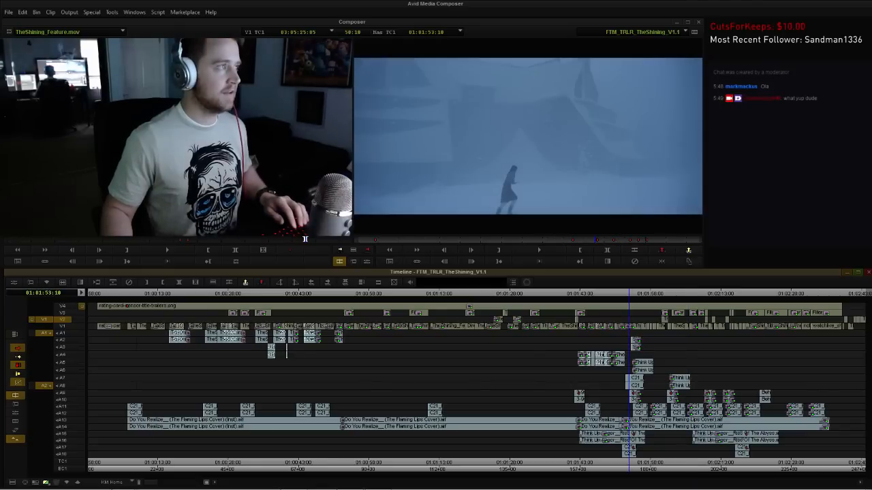
{"action": "key", "text": "space"}
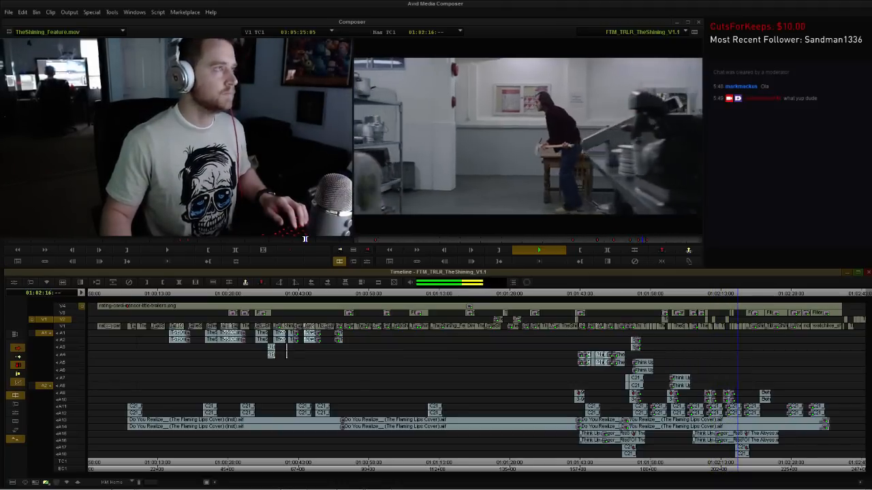
{"action": "key", "text": "space"}
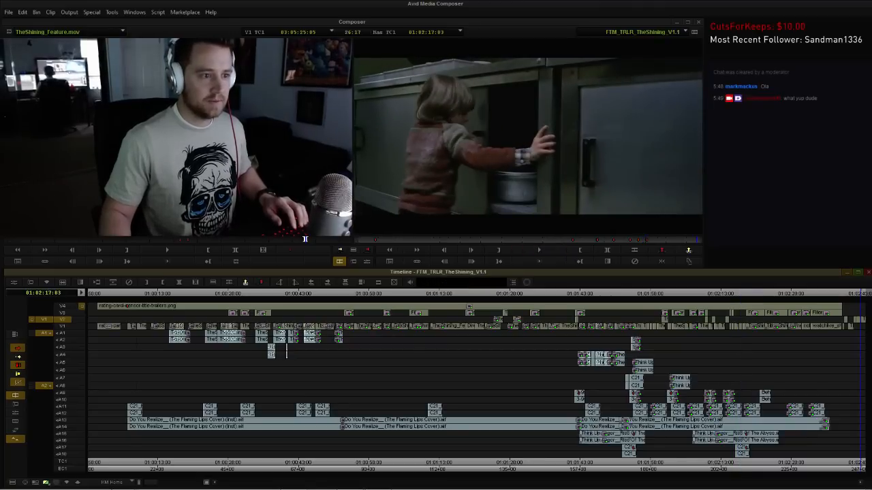
Move the snowcat shot at the end of the sequence from V2 up to V3.
{"action": "key", "text": "End"}
{"action": "key", "text": "ctrl+]"}
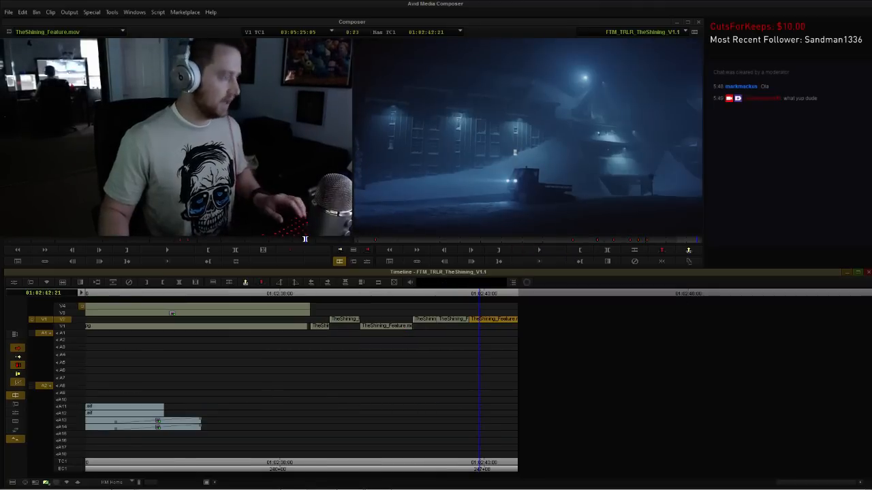
{"action": "left_click_drag", "start_coordinate": [493, 319], "coordinate": [493, 313]}
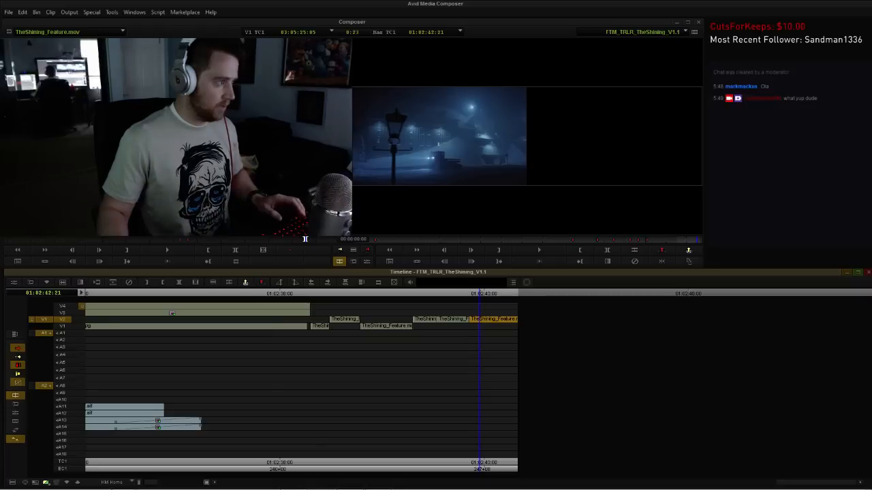
{"action": "key", "text": "ctrl+slash"}
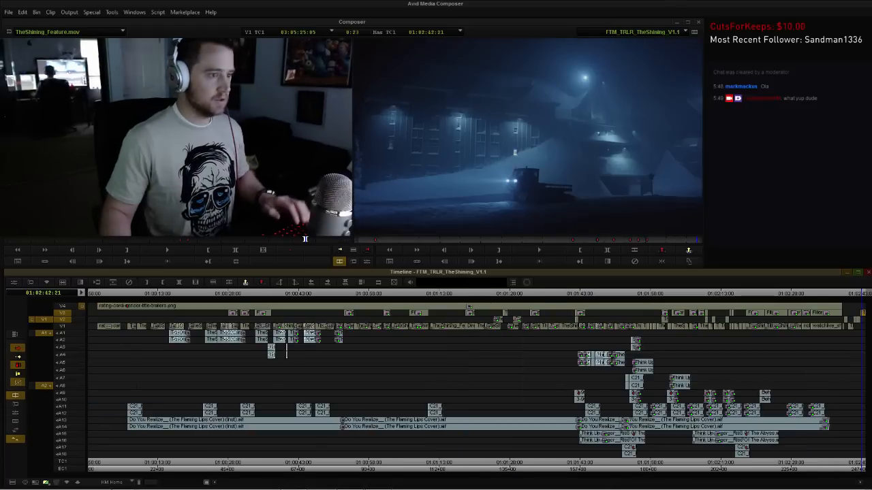
Place the snowcat shot on V3 at 01:02:11:19, directly after the pantry shot on V2.
{"action": "left_click_drag", "start_coordinate": [863, 293], "coordinate": [712, 293]}
{"action": "key", "text": "s"}
{"action": "key", "text": "h"}
{"action": "key", "text": "space"}
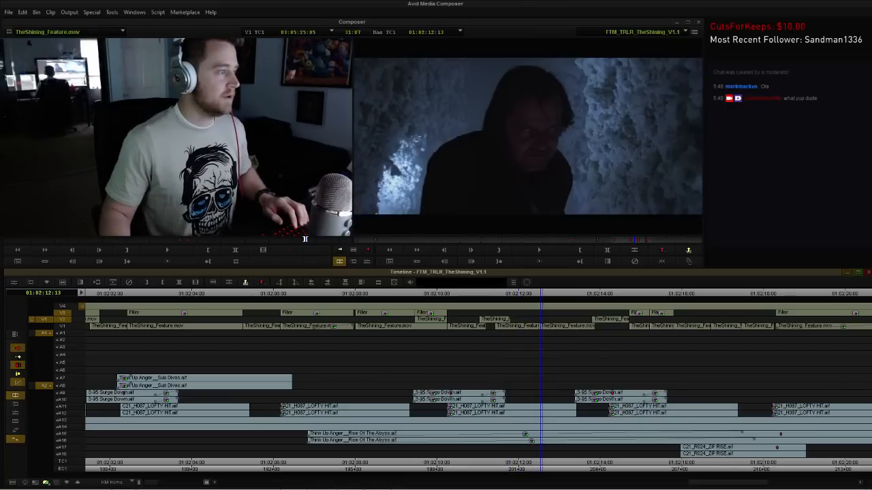
{"action": "left_click", "coordinate": [513, 282]}
{"action": "left_click", "coordinate": [490, 292]}
{"action": "left_click_drag", "start_coordinate": [489, 293], "coordinate": [509, 293]}
{"action": "key", "text": "Right"}
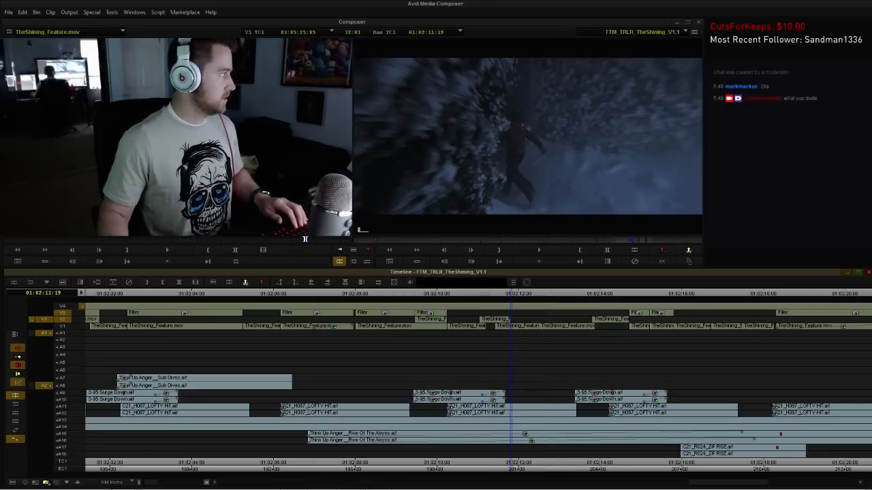
{"action": "key", "text": "b"}
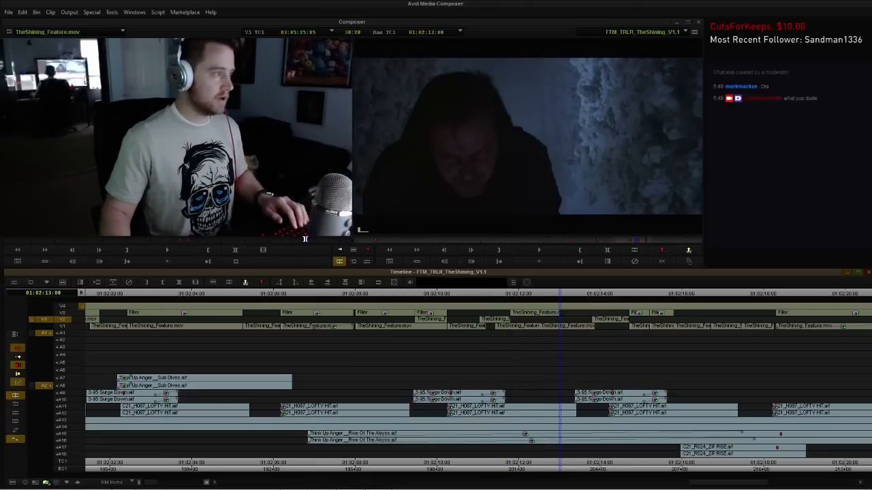
Move the inserted snowcat shot at 01:02:11:19 down from V3 to V2 and play the passage leading into it.
{"action": "key", "text": "a"}
{"action": "key", "text": "a"}
{"action": "key", "text": "space"}
{"action": "key", "text": "a"}
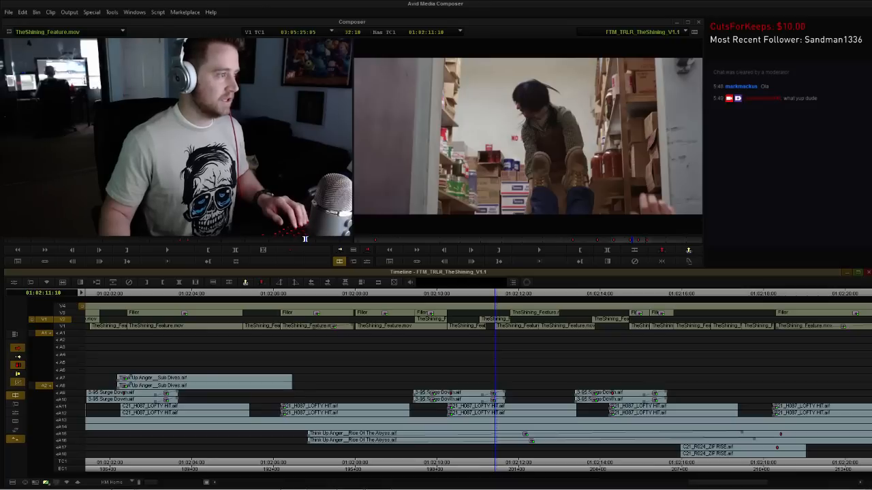
{"action": "left_click", "coordinate": [535, 307]}
{"action": "left_click", "coordinate": [534, 313]}
{"action": "left_click_drag", "start_coordinate": [534, 313], "coordinate": [535, 320]}
{"action": "key", "text": "a"}
{"action": "key", "text": "space"}
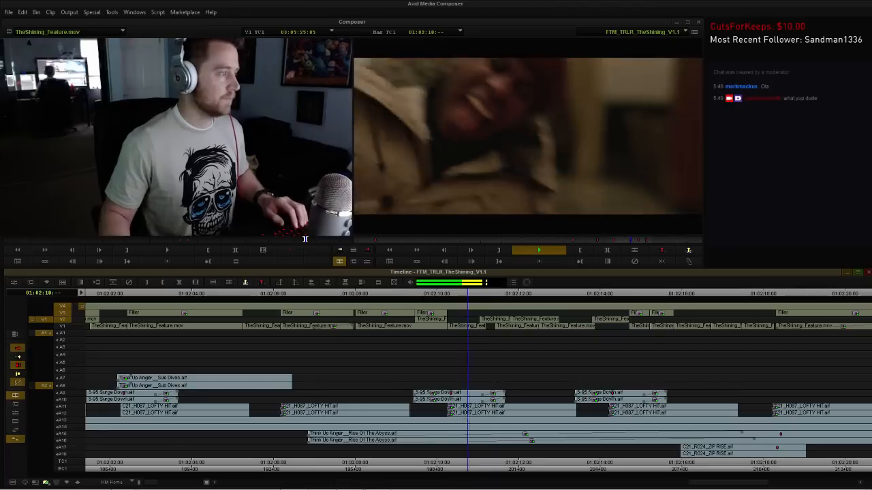
Move the hedge maze shot from V1 up to V3, shifted so it overlaps the snowcat shot's second half, and replay the cuts.
{"action": "key", "text": "space"}
{"action": "left_click_drag", "start_coordinate": [519, 325], "coordinate": [555, 313]}
{"action": "key", "text": "a"}
{"action": "key", "text": "space"}
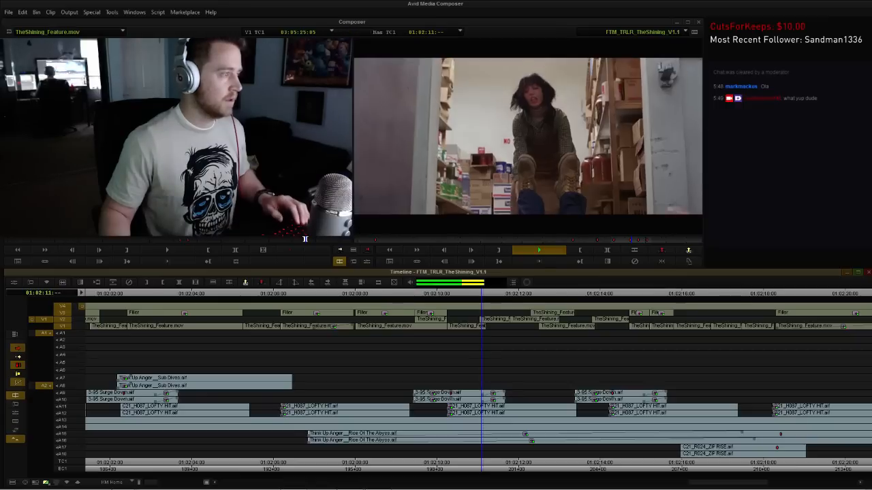
Remove the last three frames of the hedge maze shot on V3 from 01:02:13:06, clear the marks and play back.
{"action": "key", "text": "space"}
{"action": "key", "text": "i"}
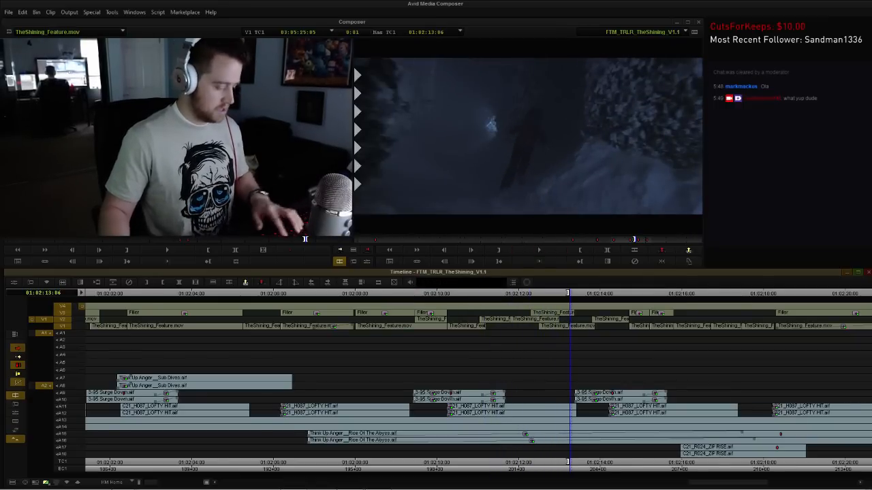
{"action": "left_click", "coordinate": [62, 326]}
{"action": "left_click", "coordinate": [62, 320]}
{"action": "left_click", "coordinate": [62, 306]}
{"action": "key", "text": "h"}
{"action": "key", "text": "t"}
{"action": "key", "text": "z"}
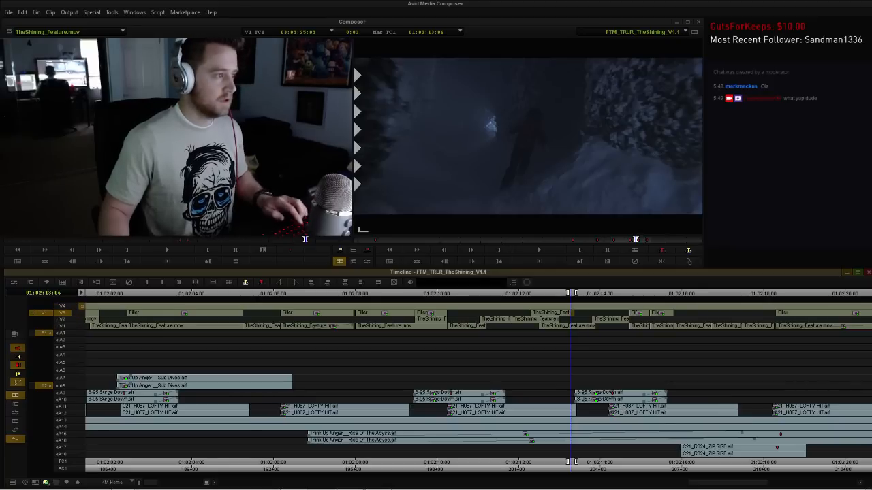
{"action": "key", "text": "g"}
{"action": "key", "text": "a"}
{"action": "key", "text": "space"}
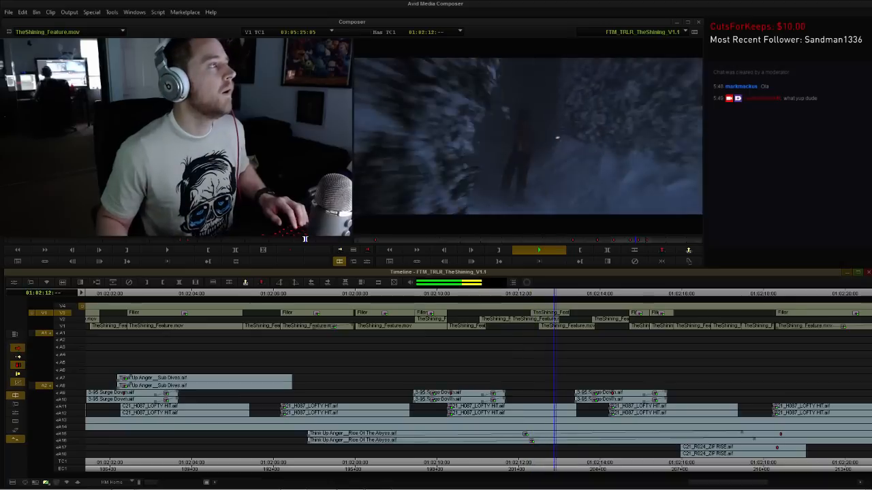
Trim the head of the blue lobby knife shot on V2 at 01:02:13:19 to start slightly later and play the cut.
{"action": "key", "text": "space"}
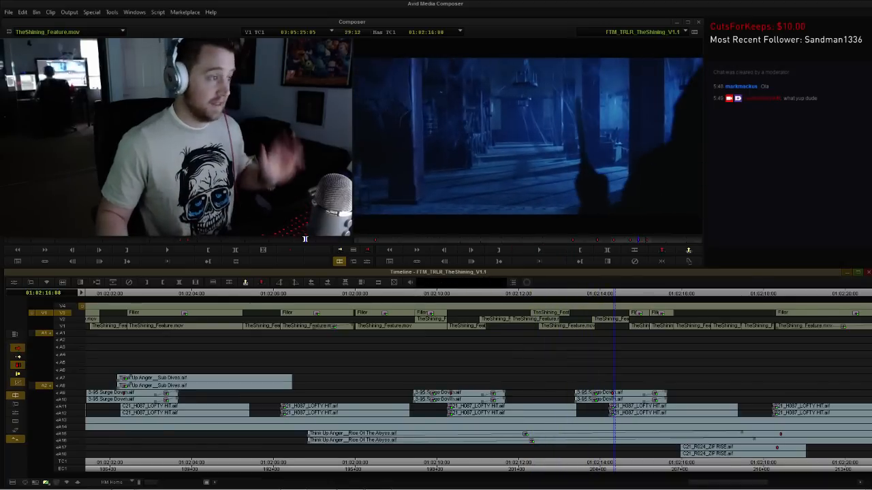
{"action": "key", "text": "a"}
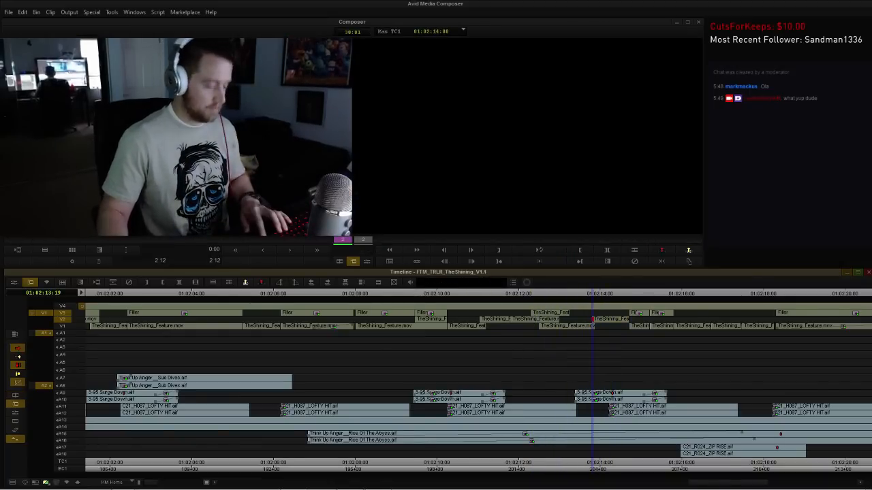
{"action": "key", "text": "space"}
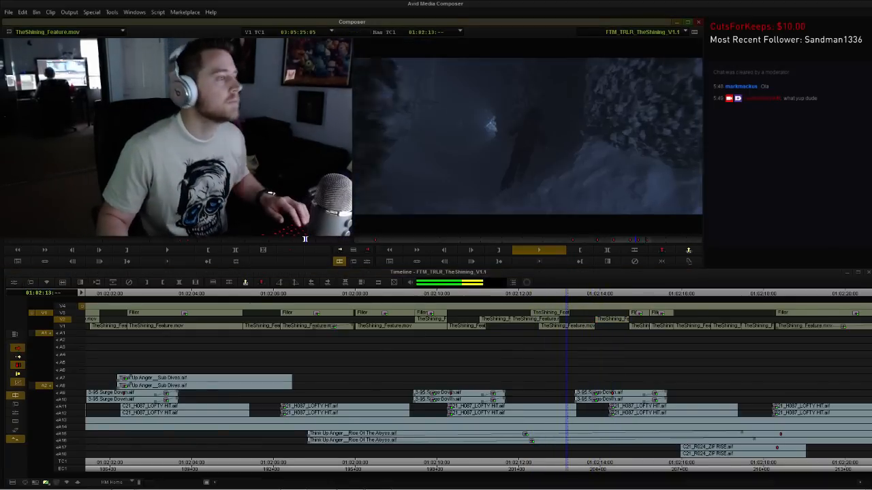
Replay the passage through the hedge maze and blue lobby knife shots up to about 01:02:15, including a longer run-up from 01:02:06.
{"action": "key", "text": "space"}
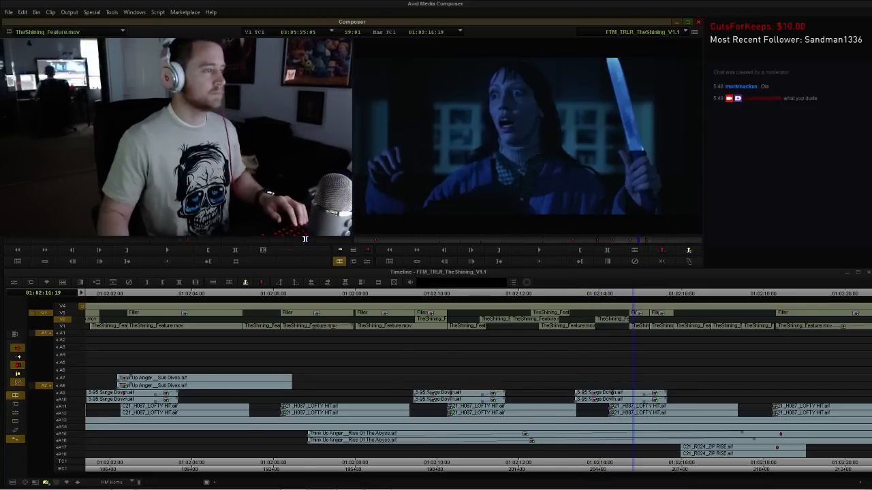
{"action": "left_click", "coordinate": [533, 293]}
{"action": "key", "text": "space"}
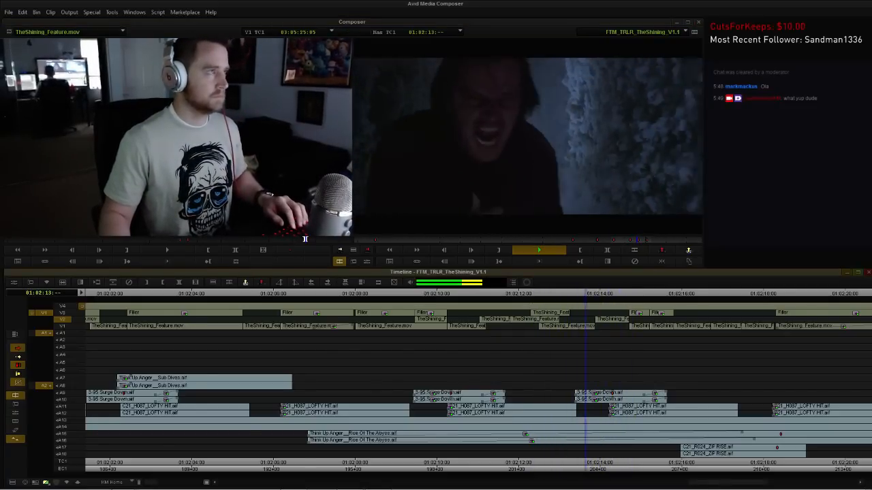
{"action": "key", "text": "space"}
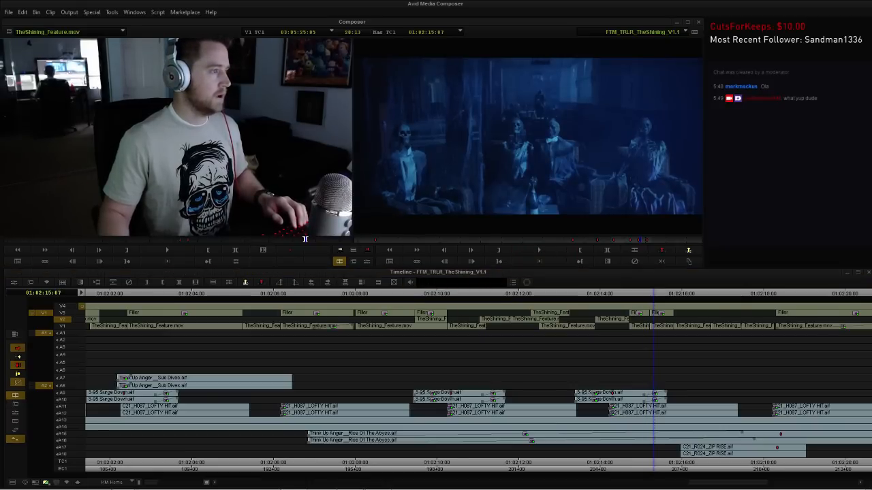
{"action": "left_click_drag", "start_coordinate": [653, 293], "coordinate": [268, 294]}
{"action": "key", "text": "space"}
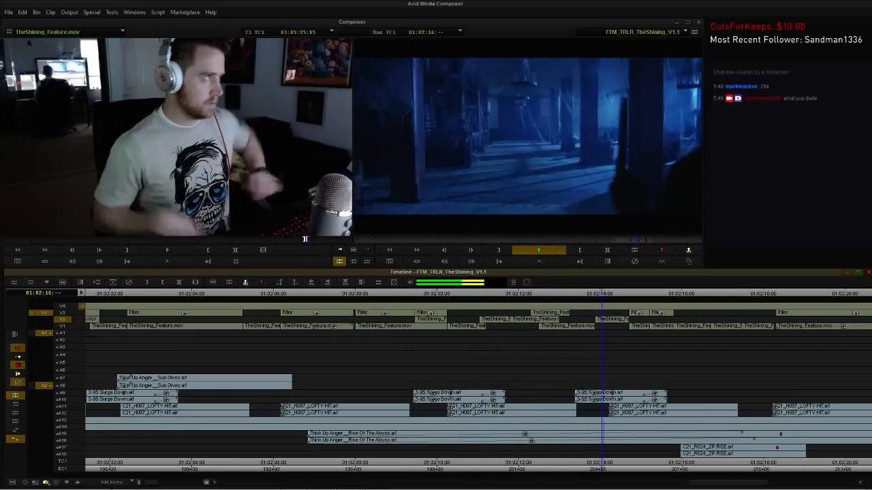
{"action": "key", "text": "space"}
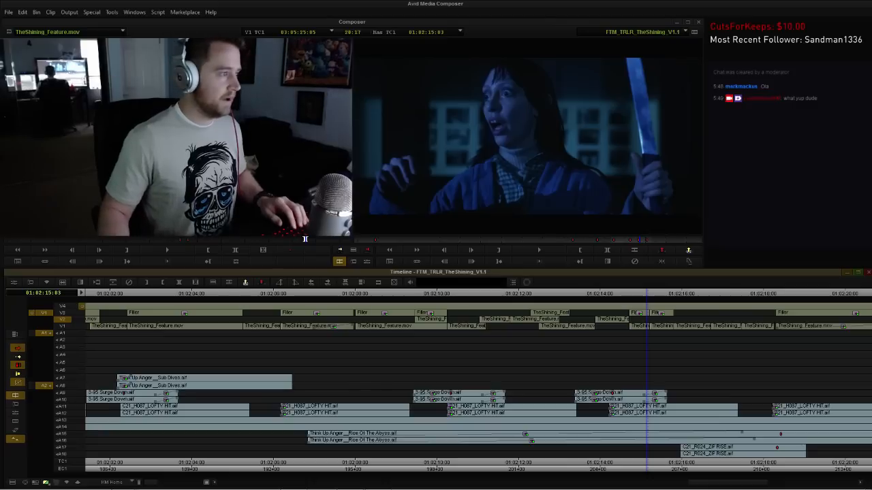
Move the snowcat and hedge maze shots from V2 and V3 down to V1 and check the snowcat cut at 01:02:11:21.
{"action": "left_click_drag", "start_coordinate": [550, 312], "coordinate": [550, 326]}
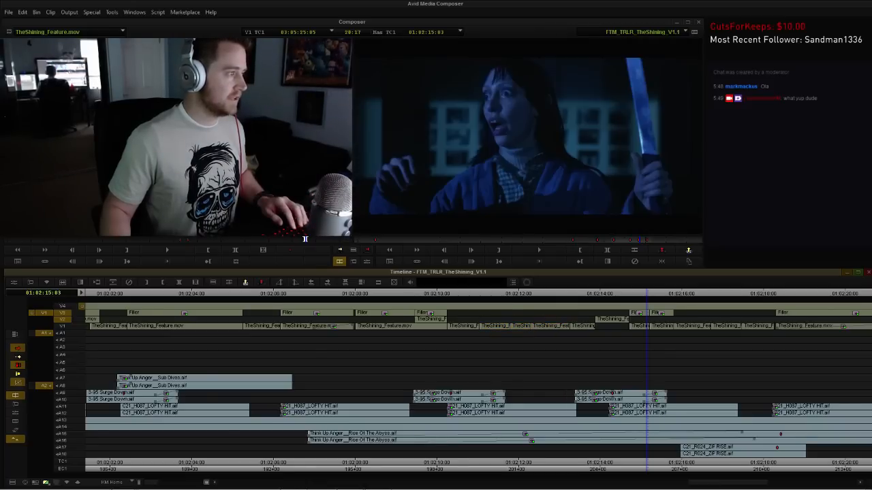
{"action": "left_click", "coordinate": [493, 293]}
{"action": "key", "text": "space"}
{"action": "key", "text": "j"}
{"action": "key", "text": "k"}
{"action": "key", "text": "Left"}
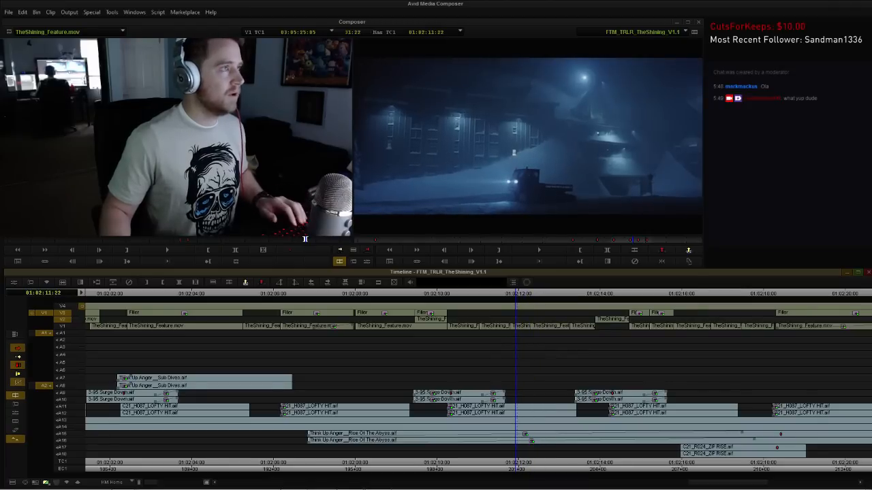
{"action": "key", "text": "Left"}
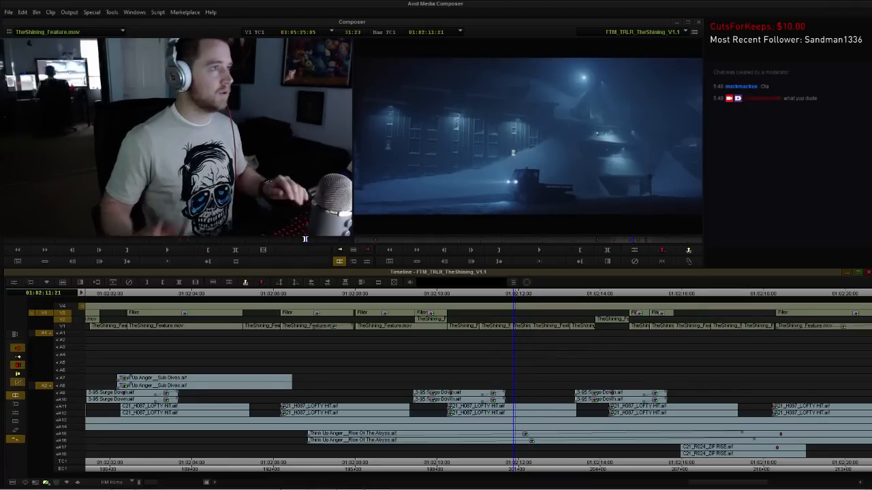
Move the blue lobby knife shot from V2 down to V1 and replay the cuts up to the skeleton shot at 01:02:15:15.
{"action": "left_click_drag", "start_coordinate": [580, 293], "coordinate": [619, 293]}
{"action": "left_click", "coordinate": [606, 319]}
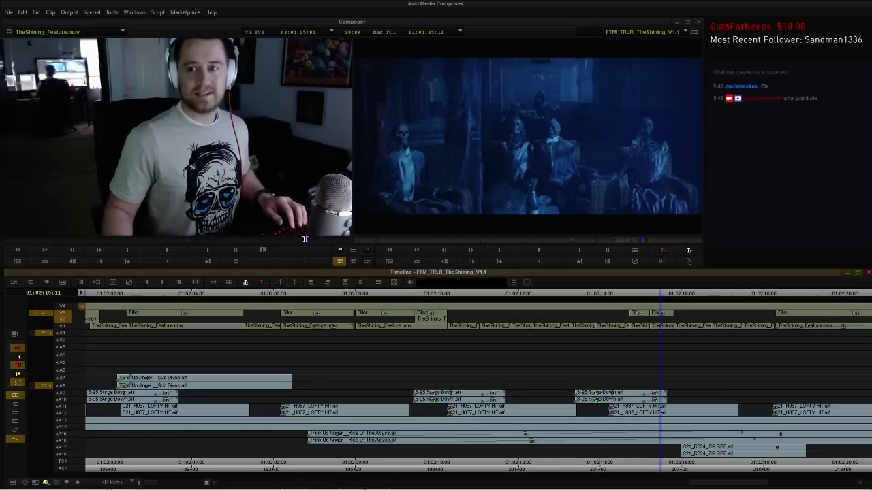
{"action": "key", "text": "space"}
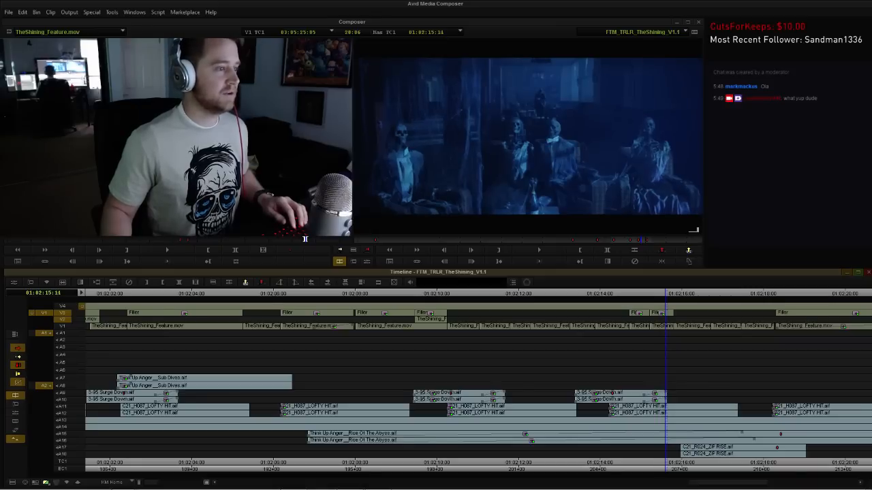
{"action": "left_click", "coordinate": [452, 293]}
{"action": "key", "text": "space"}
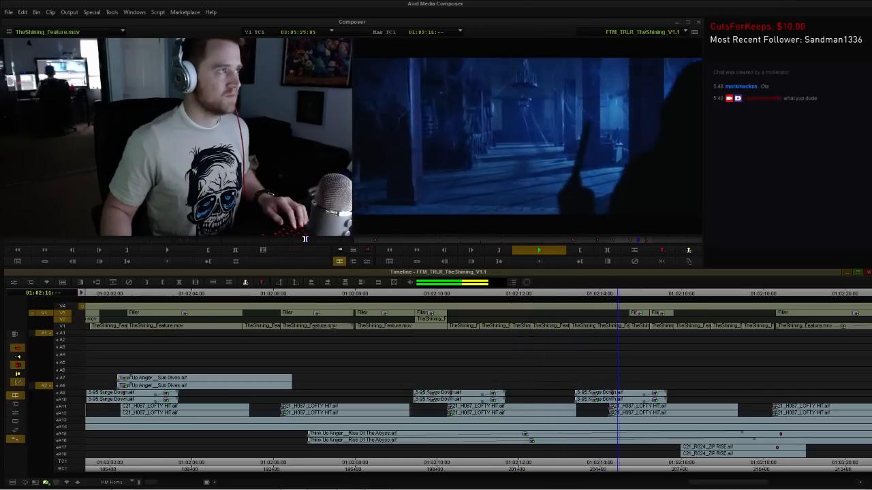
{"action": "key", "text": "space"}
{"action": "key", "text": "Right"}
{"action": "key", "text": "Right"}
{"action": "key", "text": "Right"}
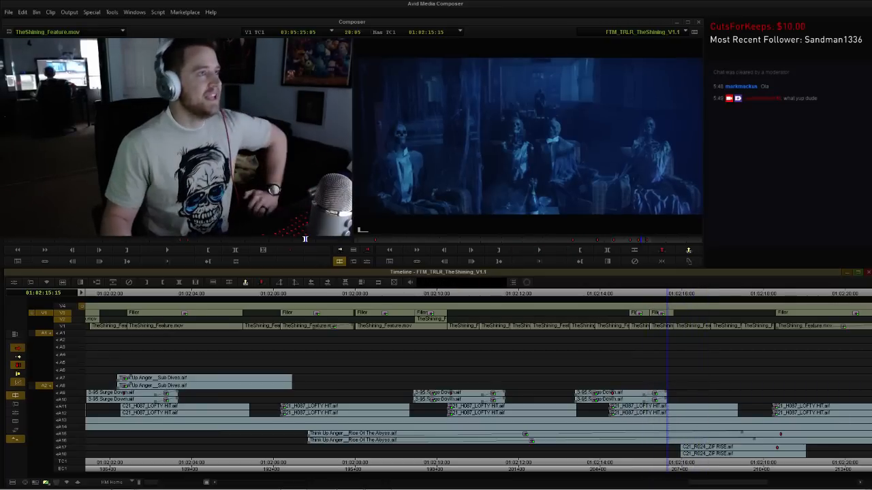
Search the source feature between 03:09:29:12 and about 03:11 for another shot.
{"action": "key", "text": "h"}
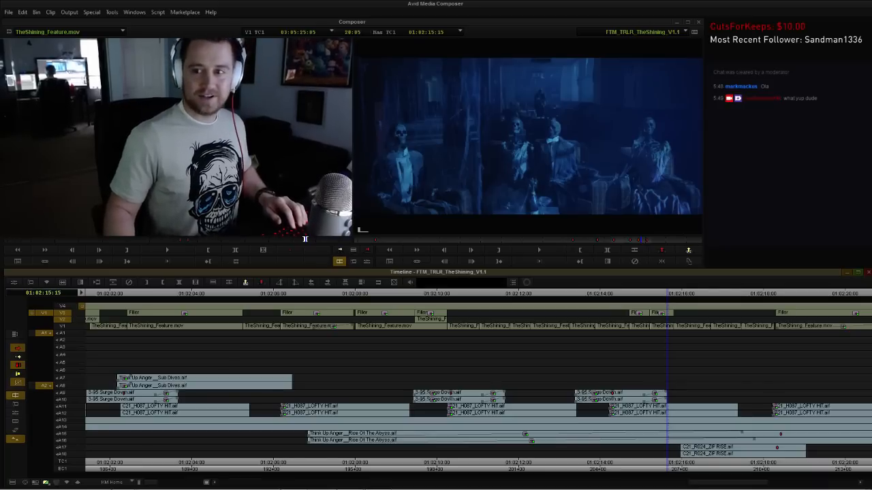
{"action": "key", "text": "Escape"}
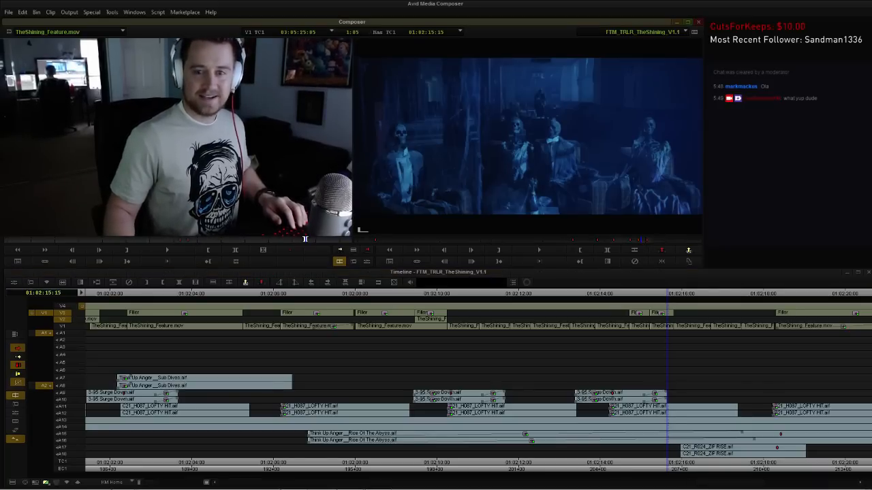
{"action": "key", "text": "space"}
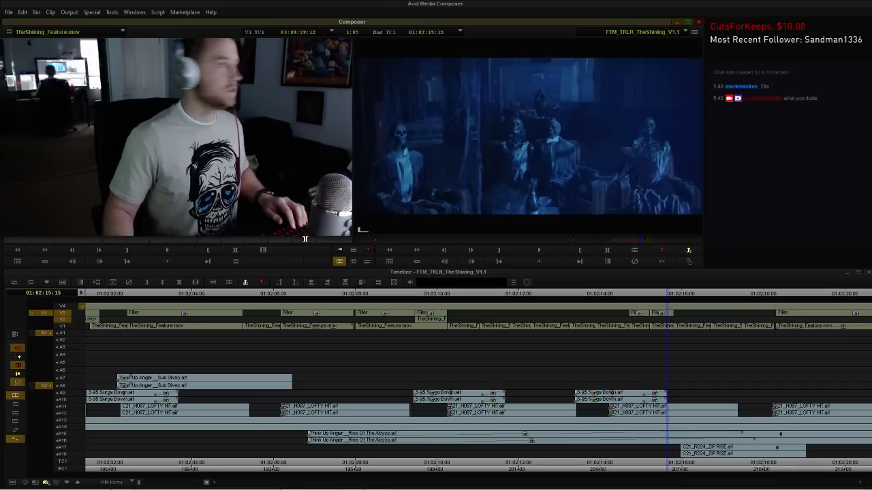
{"action": "key", "text": "space"}
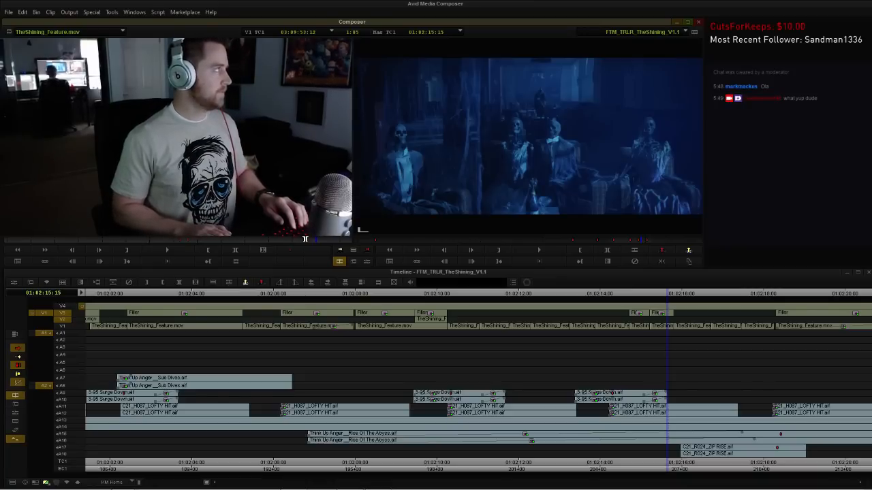
{"action": "key", "text": "j"}
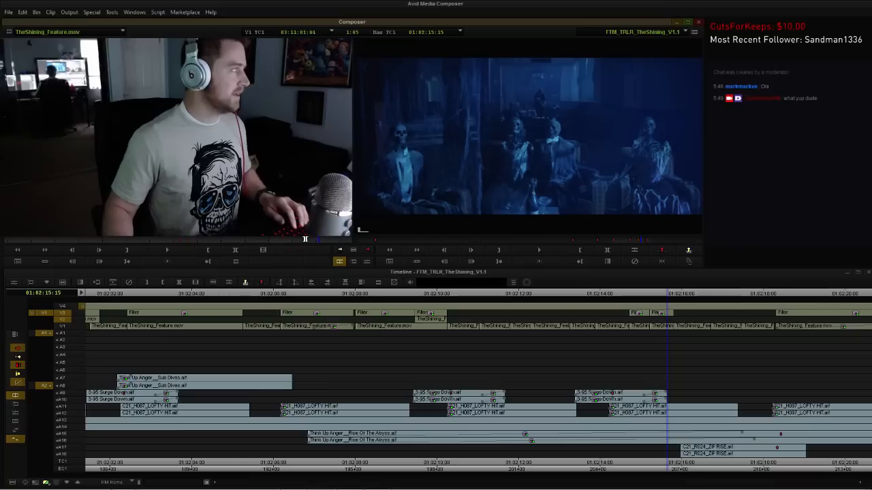
{"action": "left_click", "coordinate": [321, 240]}
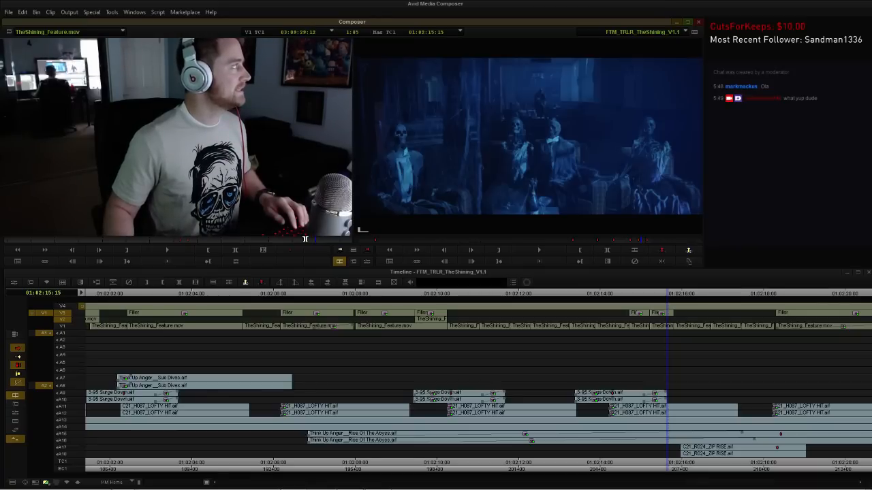
Play the trailer from the blue lobby section through the skeleton shot into the kitchen shot at 01:02:16 twice.
{"action": "key", "text": "space"}
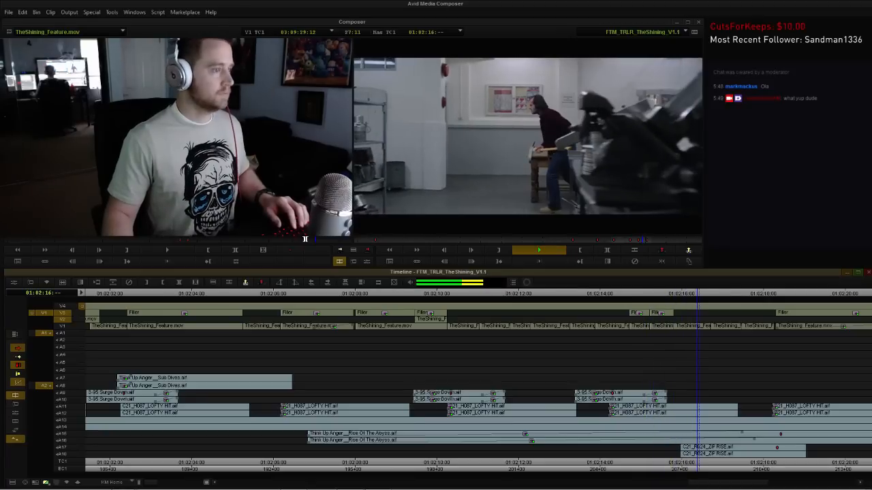
{"action": "key", "text": "space"}
{"action": "left_click", "coordinate": [570, 294]}
{"action": "key", "text": "space"}
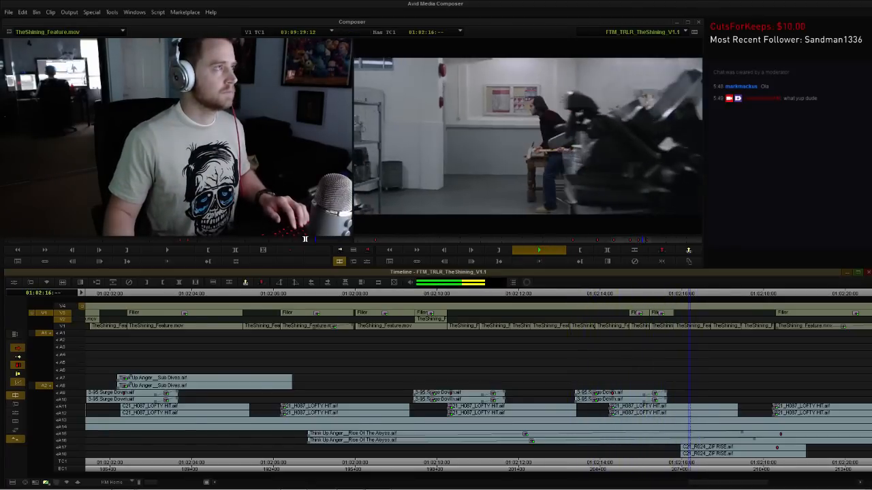
{"action": "key", "text": "space"}
{"action": "key", "text": "j"}
{"action": "key", "text": "k"}
Examine the skeleton and kitchen shots frame by frame up to 01:02:16:10.
{"action": "key", "text": "Right"}
{"action": "key", "text": "Right"}
{"action": "key", "text": "Right"}
{"action": "key", "text": "Right"}
{"action": "key", "text": "Right"}
{"action": "key", "text": "Right"}
{"action": "key", "text": "Right"}
{"action": "key", "text": "Right"}
{"action": "key", "text": "Right"}
{"action": "key", "text": "Right"}
{"action": "key", "text": "Right"}
{"action": "key", "text": "Right"}
{"action": "key", "text": "Right"}
{"action": "key", "text": "Right"}
{"action": "key", "text": "Right"}
{"action": "key", "text": "Right"}
{"action": "key", "text": "Right"}
{"action": "key", "text": "Right"}
{"action": "key", "text": "Right"}
{"action": "key", "text": "Right"}
{"action": "key", "text": "Right"}
{"action": "key", "text": "Right"}
{"action": "key", "text": "Right"}
{"action": "key", "text": "Right"}
{"action": "key", "text": "Right"}
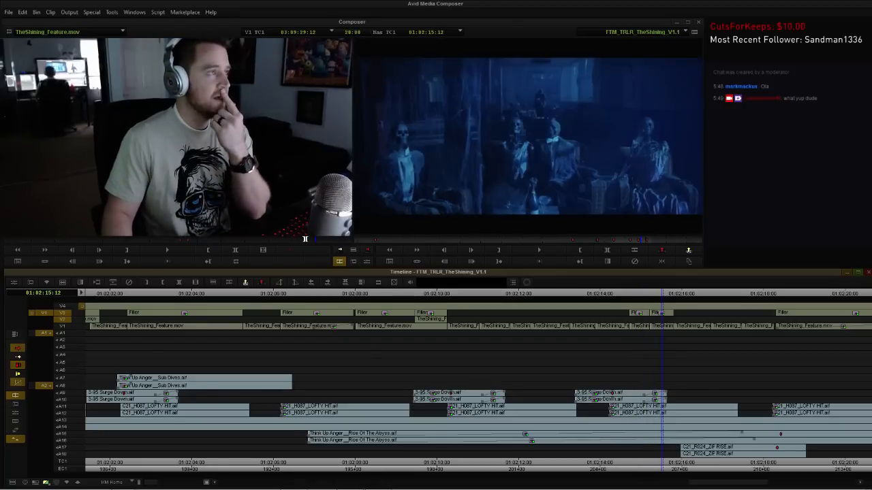
{"action": "key", "text": "Right"}
{"action": "key", "text": "Right"}
{"action": "key", "text": "Right"}
{"action": "key", "text": "Right"}
{"action": "key", "text": "Right"}
{"action": "key", "text": "Right"}
{"action": "key", "text": "Right"}
{"action": "key", "text": "Right"}
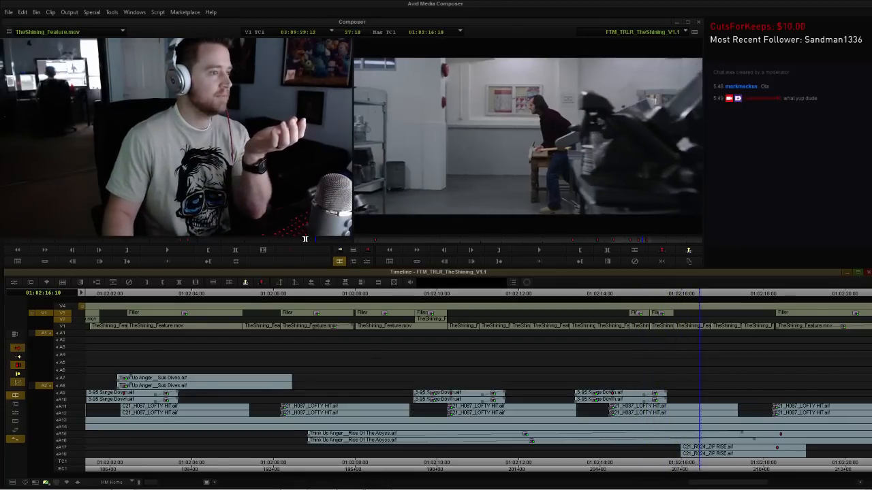
Slip the kitchen shot starting near 01:02:15:21 on V1 so it uses slightly earlier source frames, and play the cut.
{"action": "key", "text": "Left"}
{"action": "key", "text": "Left"}
{"action": "key", "text": "Left"}
{"action": "key", "text": "Left"}
{"action": "key", "text": "Left"}
{"action": "key", "text": "Left"}
{"action": "key", "text": "Left"}
{"action": "key", "text": "Left"}
{"action": "key", "text": "Left"}
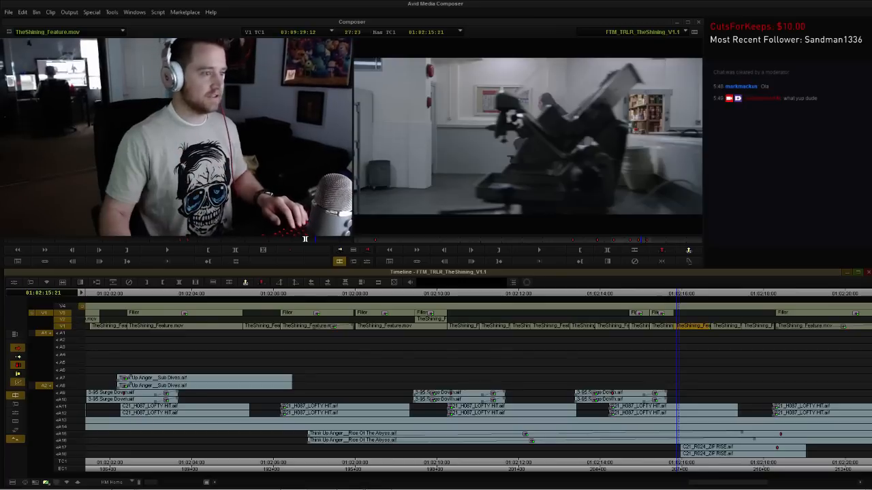
{"action": "key", "text": "n"}
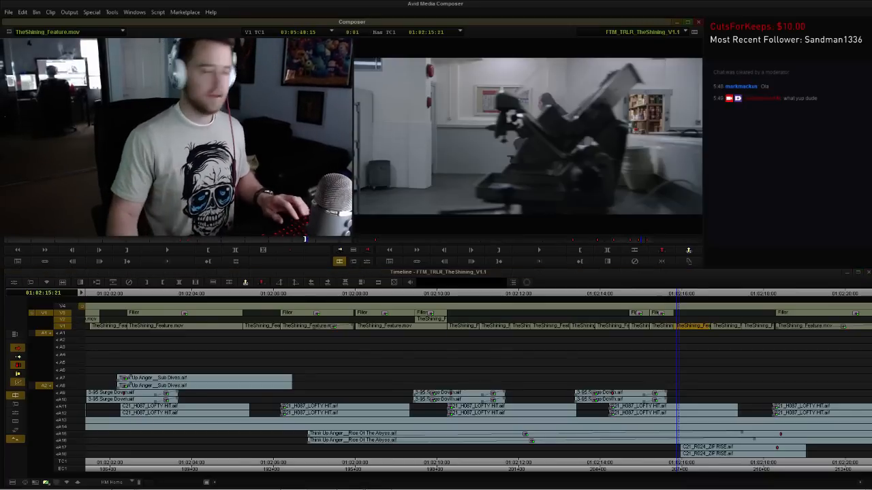
{"action": "key", "text": "Right"}
{"action": "key", "text": "u"}
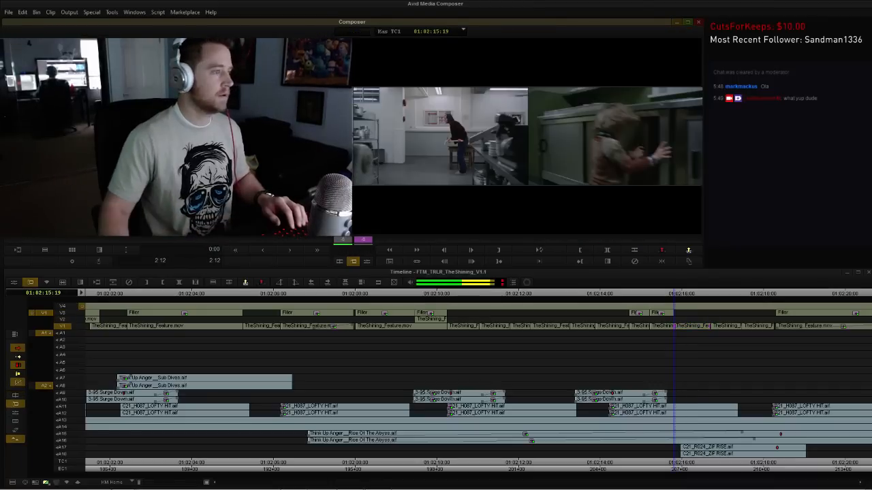
{"action": "key", "text": "m"}
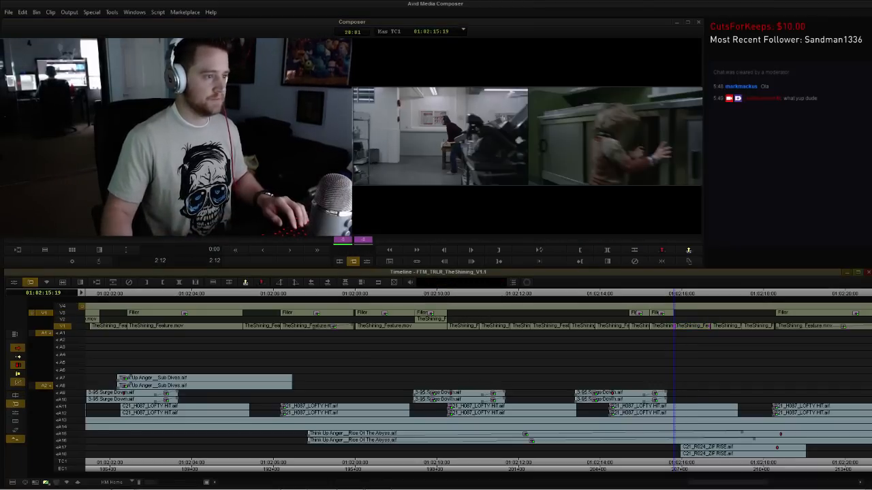
{"action": "left_click", "coordinate": [695, 293]}
{"action": "left_click", "coordinate": [673, 294]}
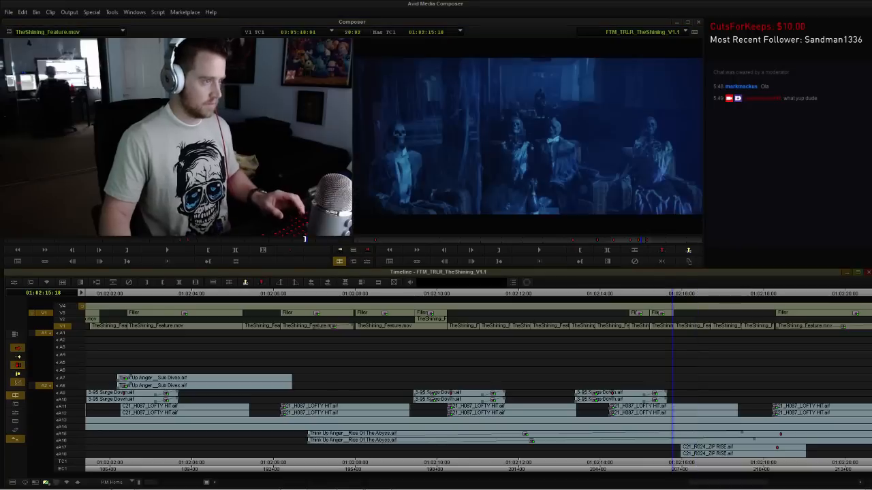
{"action": "key", "text": "space"}
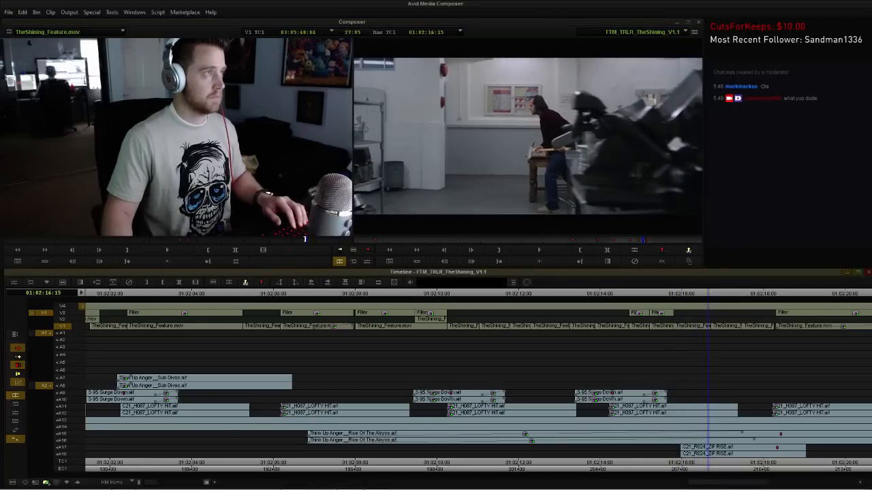
Locate the shot of the man carrying an axe through the hall around 03:06:42:10 in the source feature and mark 20 frames.
{"action": "left_click", "coordinate": [679, 293]}
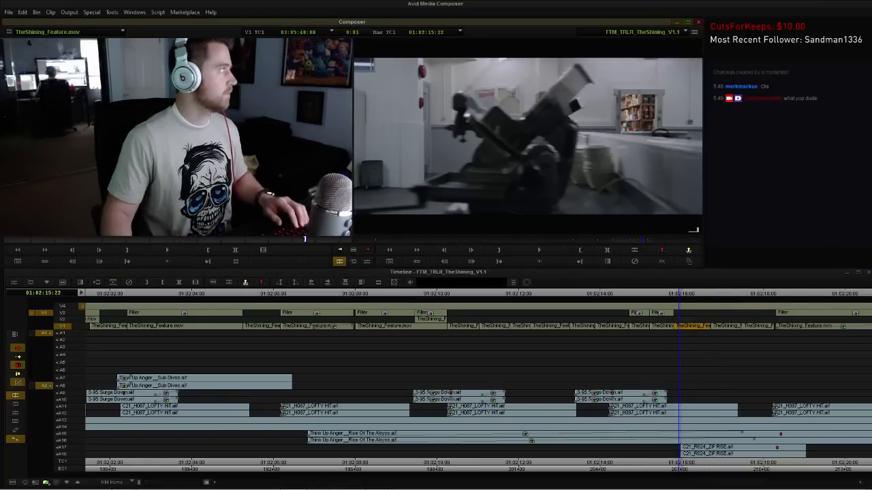
{"action": "key", "text": "space"}
{"action": "key", "text": "j"}
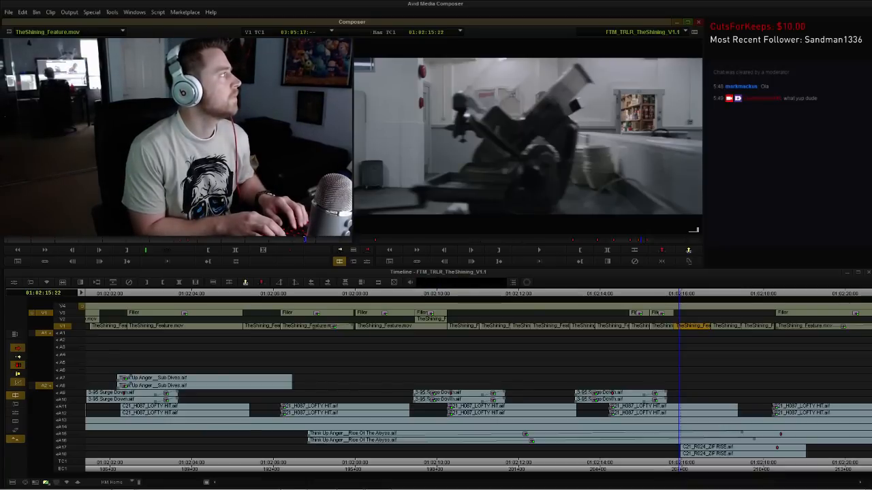
{"action": "key", "text": "k"}
{"action": "key", "text": "o"}
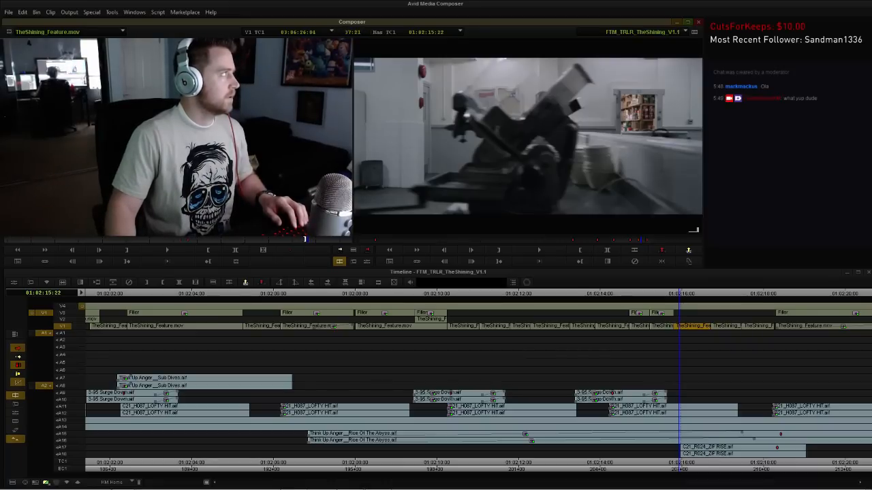
{"action": "key", "text": "l"}
{"action": "key", "text": "l"}
{"action": "key", "text": "l"}
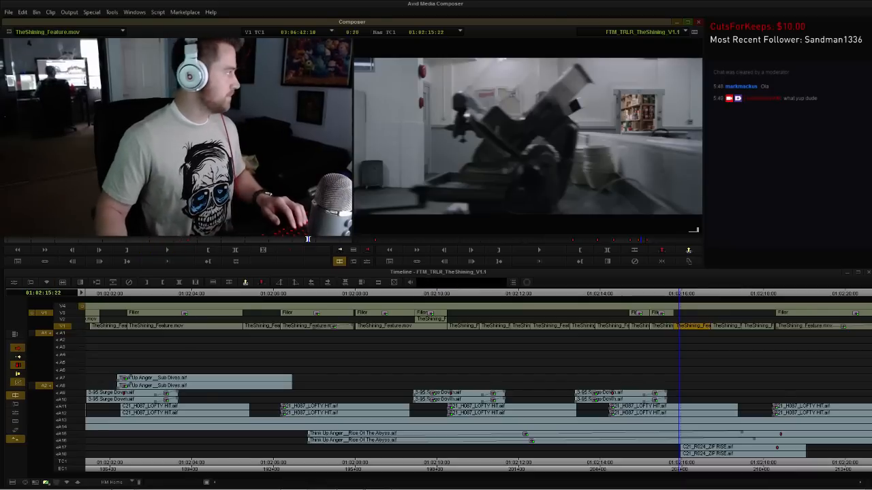
Overwrite the marked axe shot onto V2 at 01:02:15:22, above the kitchen shot.
{"action": "left_click", "coordinate": [62, 320]}
{"action": "left_click", "coordinate": [63, 326]}
{"action": "key", "text": "b"}
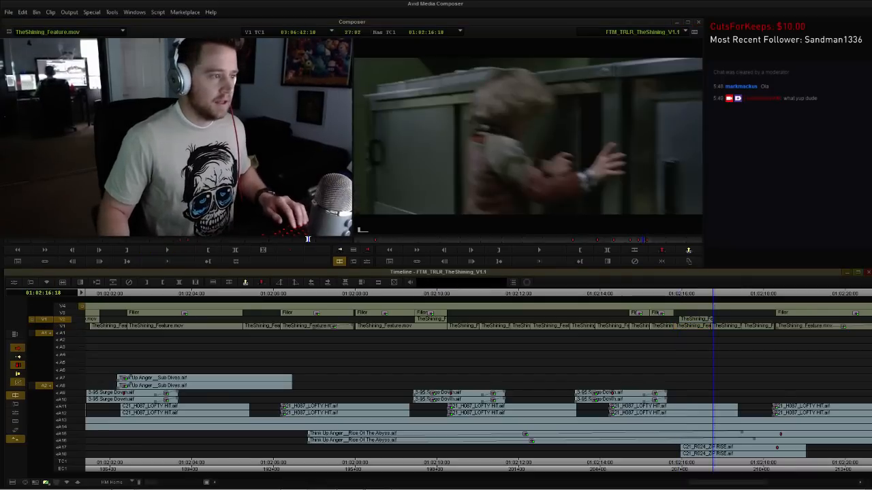
Shift the axe shot on V2 earlier so it starts at the skeleton shot's head, and play it into the kitchen shot.
{"action": "left_click_drag", "start_coordinate": [695, 319], "coordinate": [627, 293]}
{"action": "left_click", "coordinate": [664, 294]}
{"action": "key", "text": "space"}
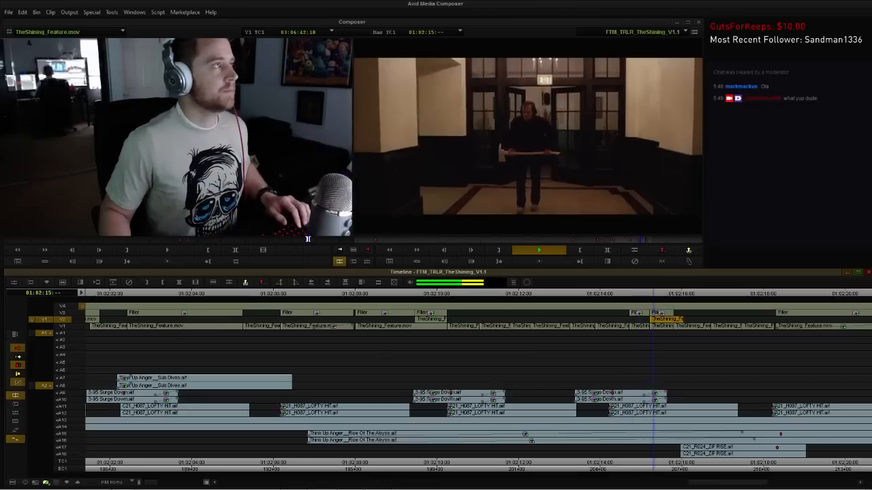
{"action": "key", "text": "space"}
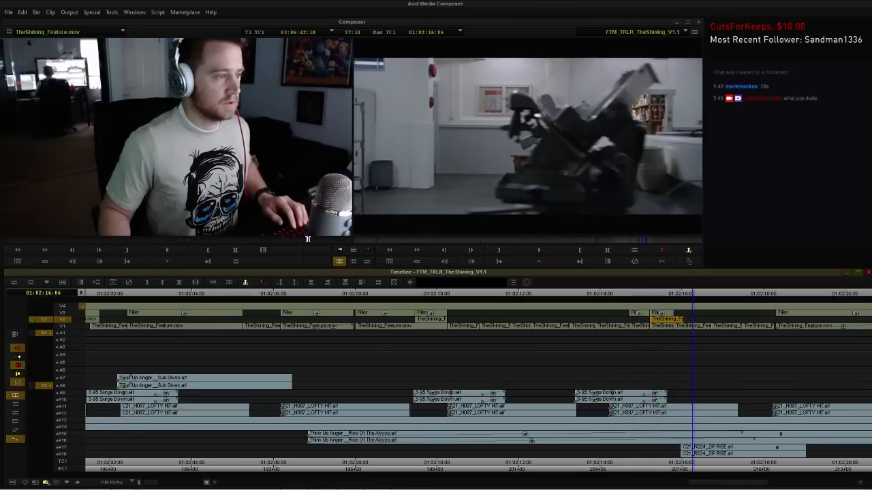
Slip the kitchen shot near 01:02:16:13 on V1 so it uses source frames about 10 frames later, and play the cut.
{"action": "left_click_drag", "start_coordinate": [673, 313], "coordinate": [636, 294]}
{"action": "key", "text": "space"}
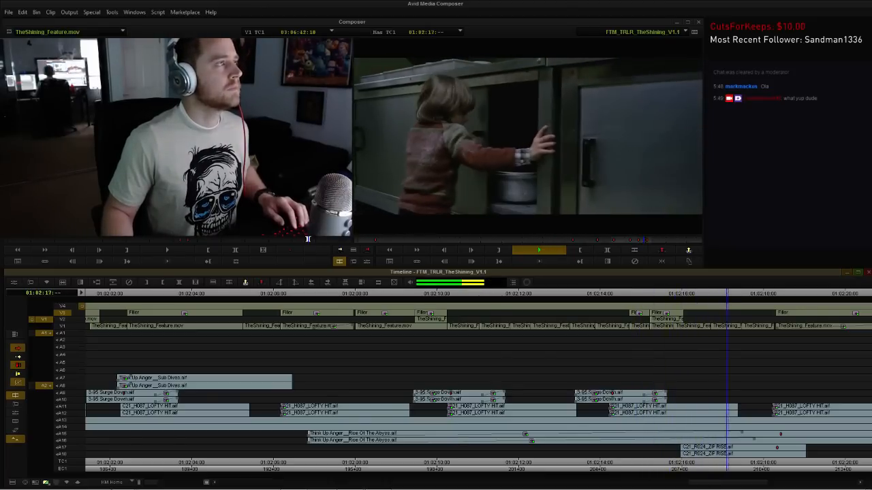
{"action": "key", "text": "space"}
{"action": "left_click", "coordinate": [705, 294]}
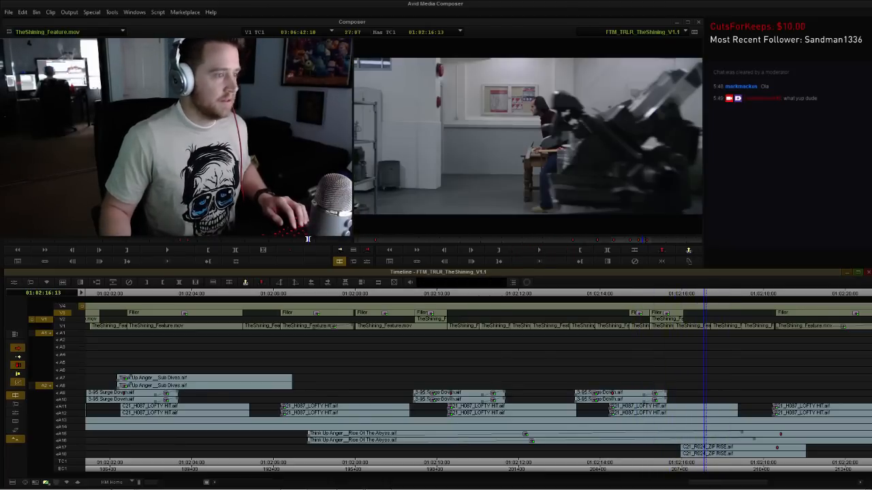
{"action": "key", "text": "u"}
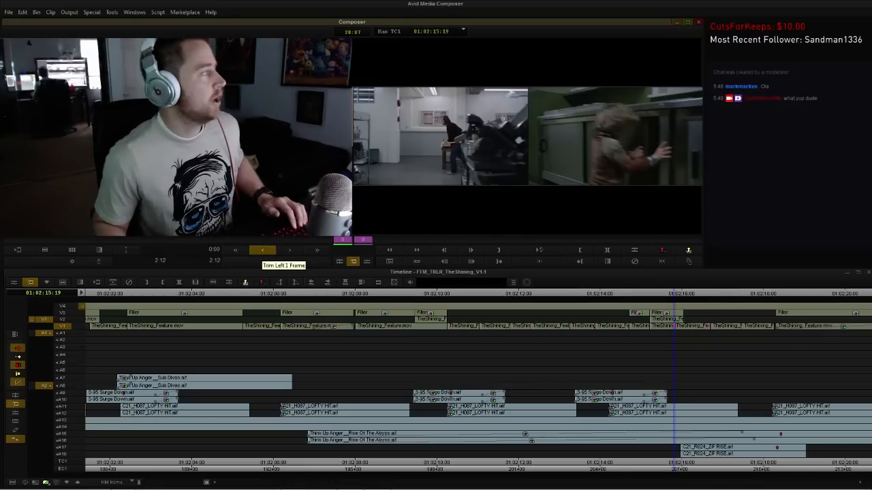
{"action": "left_click", "coordinate": [262, 251]}
{"action": "left_click", "coordinate": [289, 251]}
{"action": "left_click", "coordinate": [290, 251]}
{"action": "left_click", "coordinate": [289, 251]}
{"action": "left_click", "coordinate": [289, 250]}
{"action": "left_click", "coordinate": [290, 250]}
{"action": "left_click", "coordinate": [289, 251]}
{"action": "left_click", "coordinate": [289, 251]}
{"action": "left_click", "coordinate": [289, 250]}
{"action": "left_click", "coordinate": [289, 250]}
{"action": "left_click", "coordinate": [289, 250]}
{"action": "left_click", "coordinate": [290, 250]}
{"action": "left_click", "coordinate": [290, 251]}
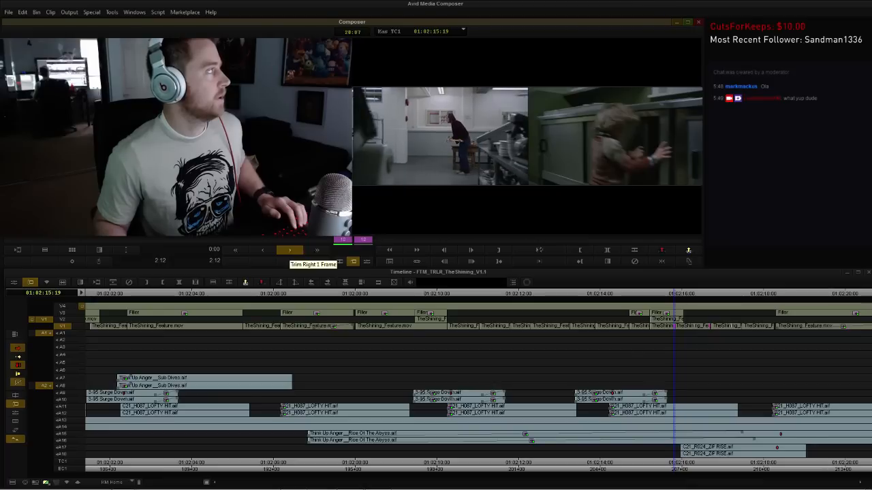
{"action": "left_click", "coordinate": [643, 293]}
{"action": "key", "text": "space"}
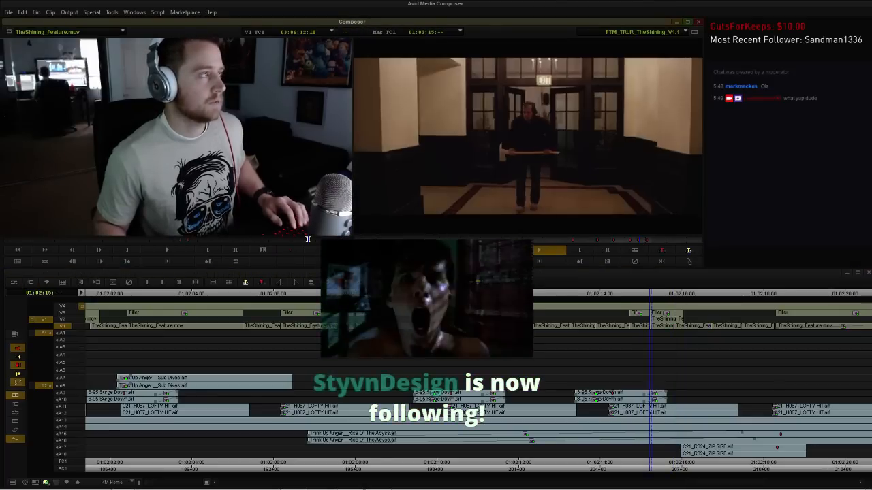
{"action": "key", "text": "space"}
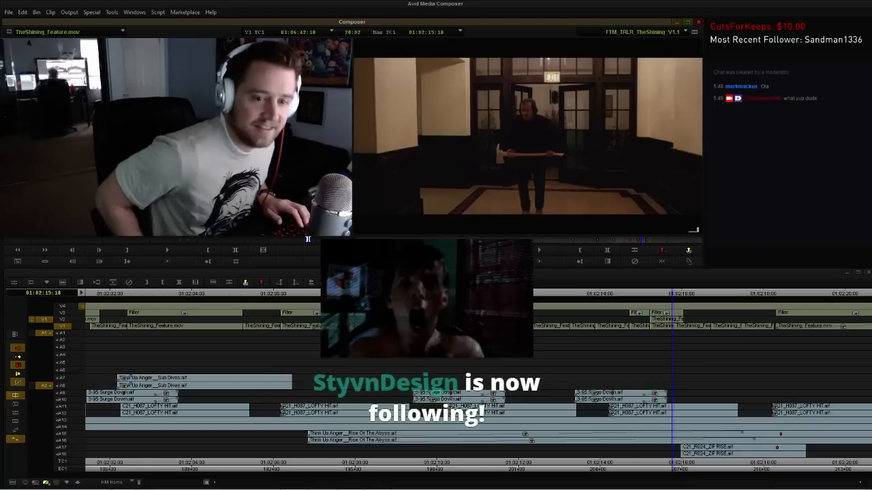
Cut off the axe shot's overhanging tail on V2 so it ends near 01:02:15:20, where the kitchen shot begins, and play the cut.
{"action": "key", "text": "Right"}
{"action": "key", "text": "i"}
{"action": "left_click", "coordinate": [62, 319]}
{"action": "left_click", "coordinate": [62, 312]}
{"action": "left_click", "coordinate": [62, 327]}
{"action": "key", "text": "e"}
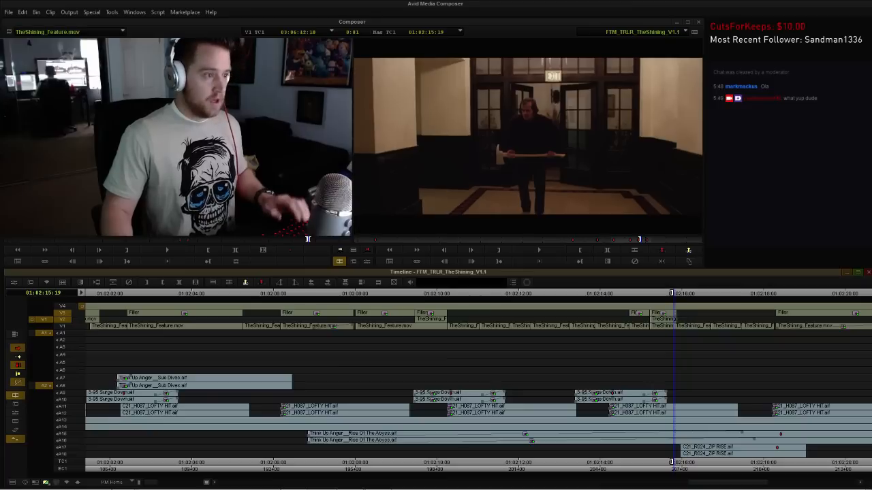
{"action": "key", "text": "g"}
{"action": "key", "text": "a"}
{"action": "key", "text": "a"}
{"action": "key", "text": "space"}
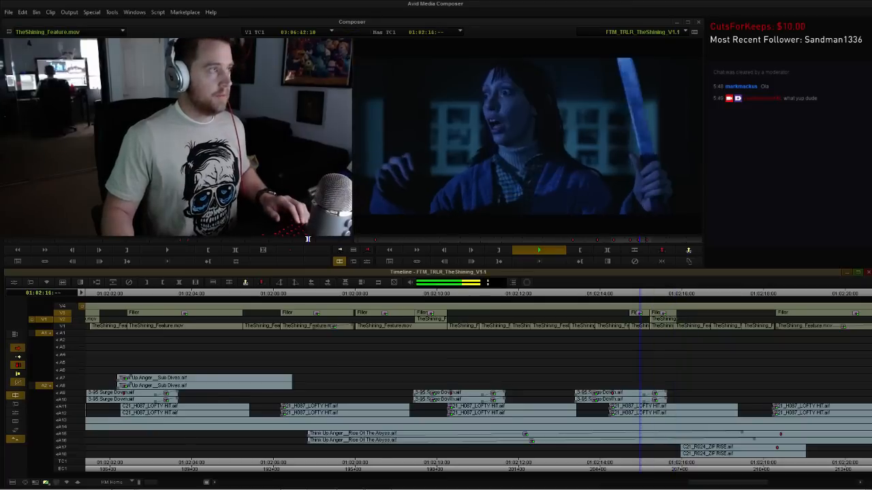
{"action": "key", "text": "space"}
{"action": "key", "text": "a"}
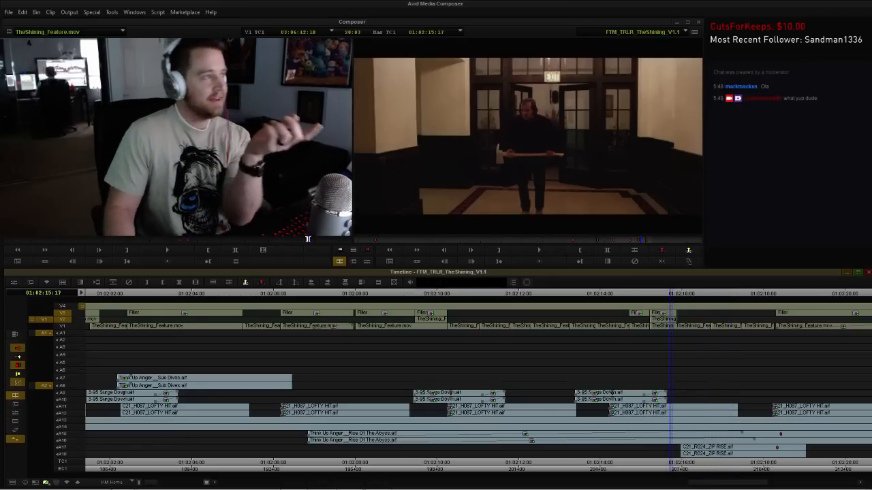
Examine the cut from the axe shot to the kitchen shot frame by frame around 01:02:15:20.
{"action": "key", "text": "l"}
{"action": "key", "text": "j"}
{"action": "key", "text": "l"}
{"action": "key", "text": "j"}
{"action": "key", "text": "Right"}
{"action": "key", "text": "Right"}
{"action": "key", "text": "Right"}
{"action": "key", "text": "Right"}
{"action": "key", "text": "Right"}
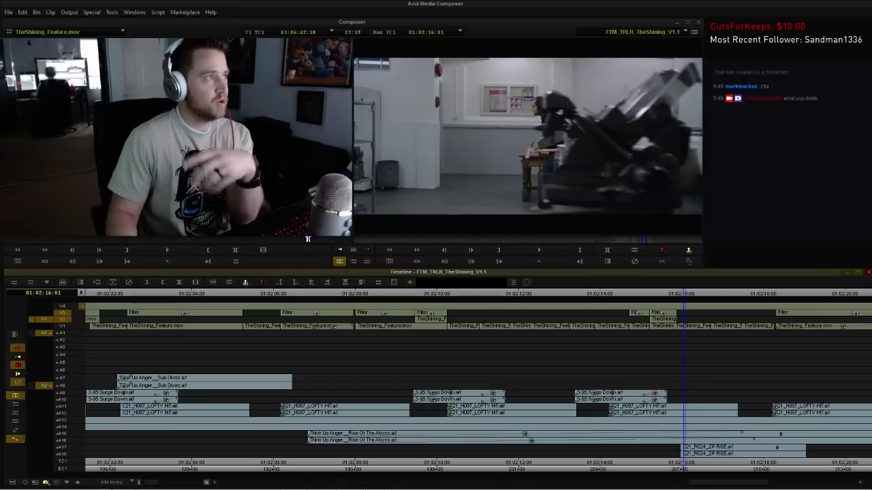
{"action": "key", "text": "Left"}
{"action": "key", "text": "Left"}
{"action": "key", "text": "Left"}
{"action": "key", "text": "Left"}
{"action": "key", "text": "Left"}
{"action": "key", "text": "Left"}
{"action": "key", "text": "Left"}
{"action": "key", "text": "Right"}
{"action": "key", "text": "Right"}
{"action": "key", "text": "Right"}
{"action": "key", "text": "Right"}
{"action": "key", "text": "Right"}
{"action": "key", "text": "Right"}
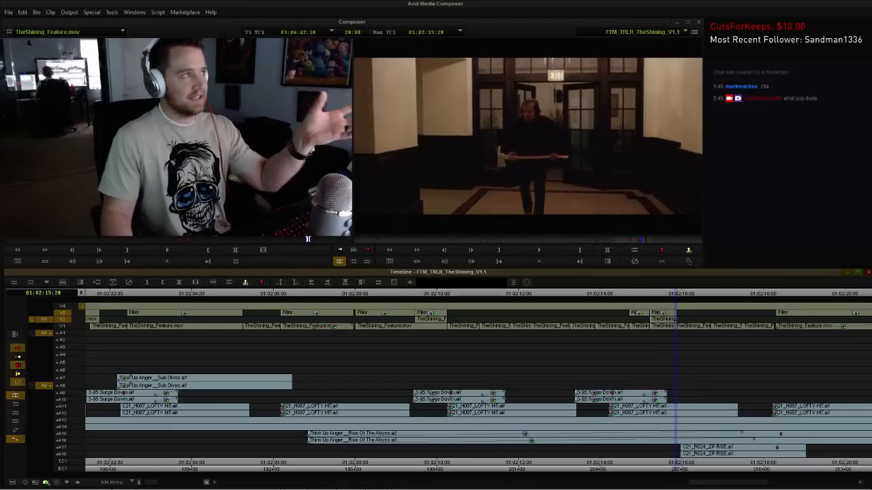
{"action": "key", "text": "Right"}
{"action": "key", "text": "Right"}
{"action": "key", "text": "Right"}
{"action": "key", "text": "Right"}
{"action": "key", "text": "Right"}
{"action": "key", "text": "Left"}
{"action": "key", "text": "Left"}
{"action": "key", "text": "Left"}
{"action": "key", "text": "Left"}
{"action": "key", "text": "Left"}
{"action": "key", "text": "Left"}
{"action": "key", "text": "Left"}
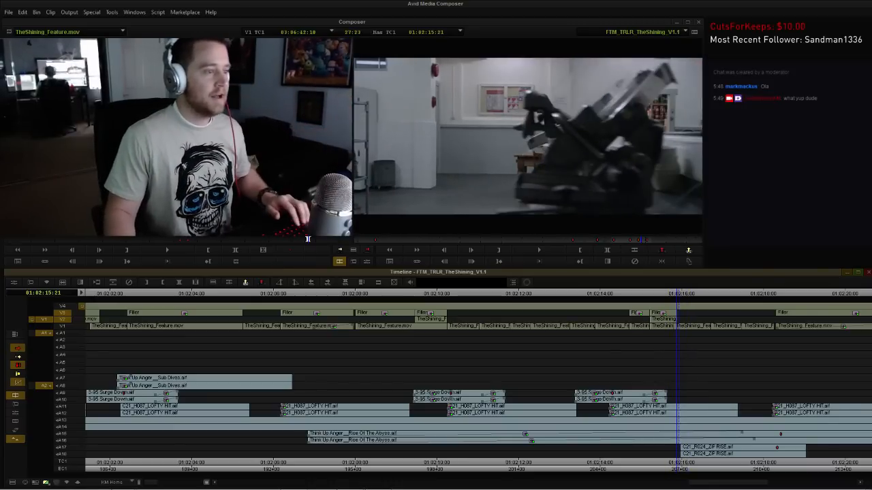
Add a 9-frame dissolve at the tail of the axe shot on V2, ending at the cut to the kitchen shot.
{"action": "key", "text": "u"}
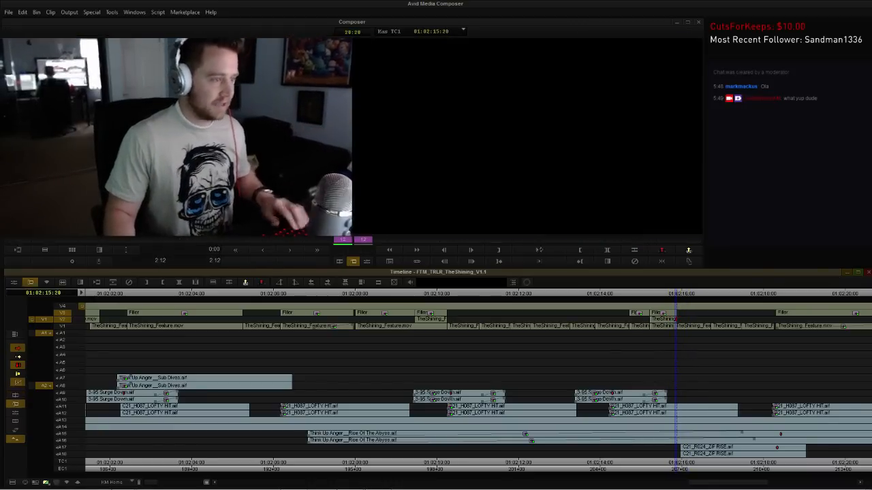
{"action": "key", "text": "backslash"}
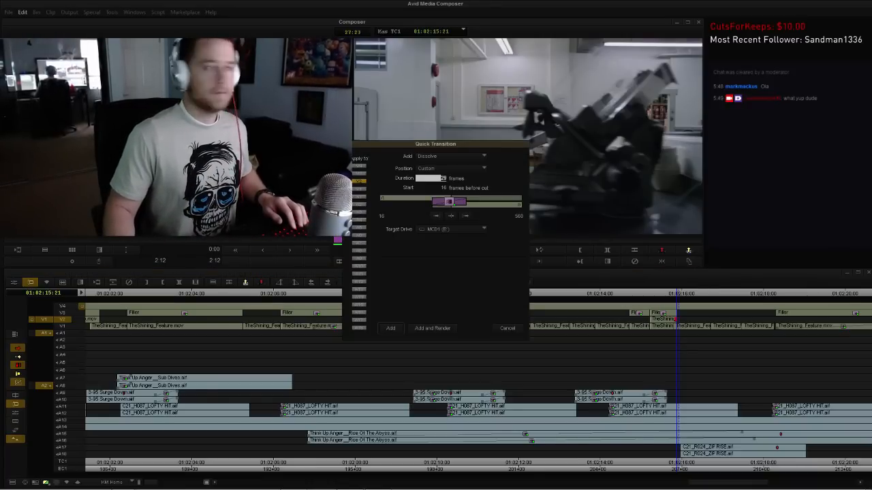
{"action": "left_click_drag", "start_coordinate": [450, 202], "coordinate": [458, 201]}
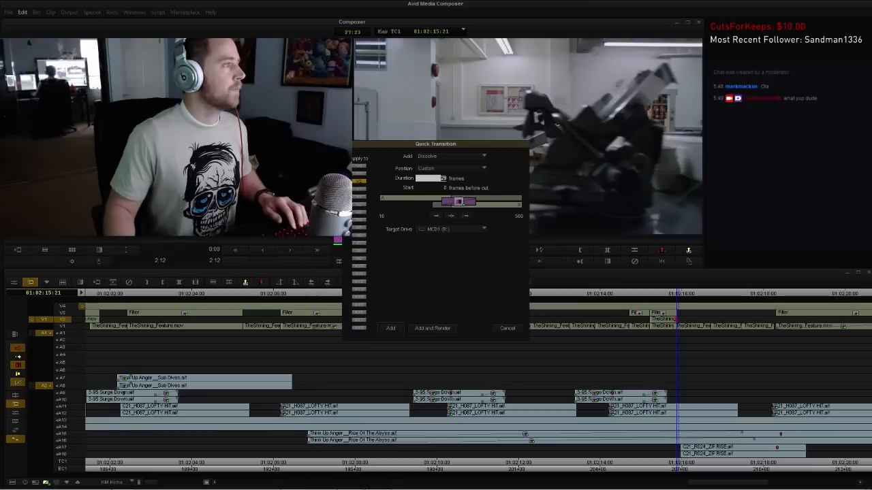
{"action": "type", "text": "8"}
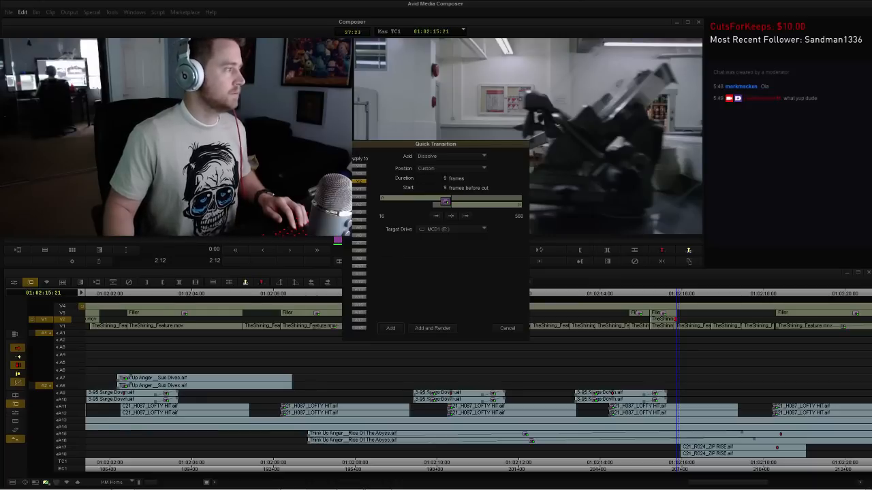
{"action": "key", "text": "Return"}
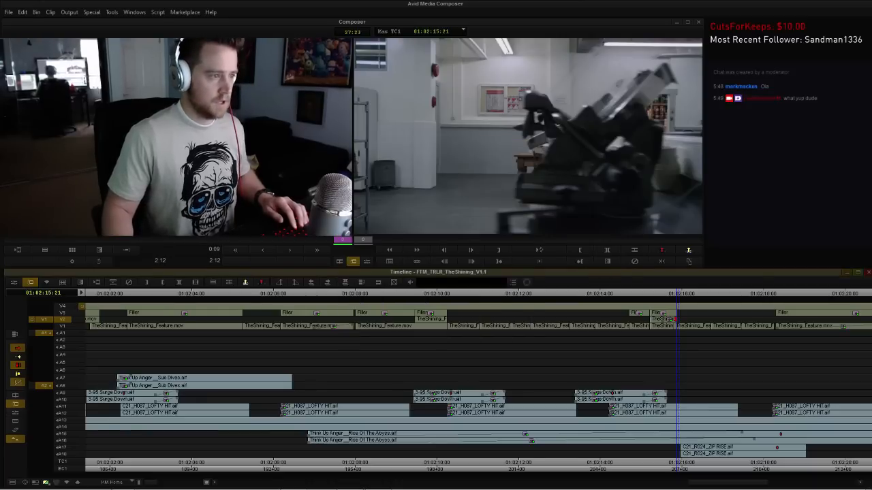
Remove the shot beneath the axe shot on V1, leaving its gap, and play the fade-out.
{"action": "left_click", "coordinate": [663, 326]}
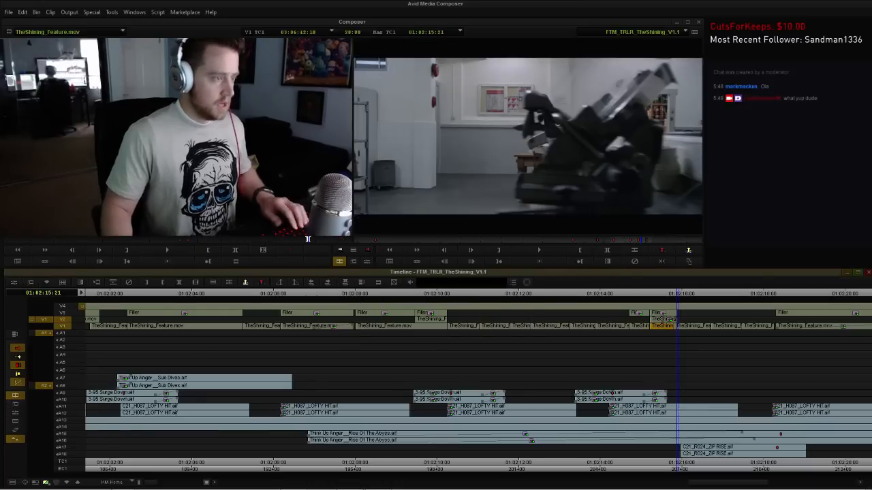
{"action": "key", "text": "Delete"}
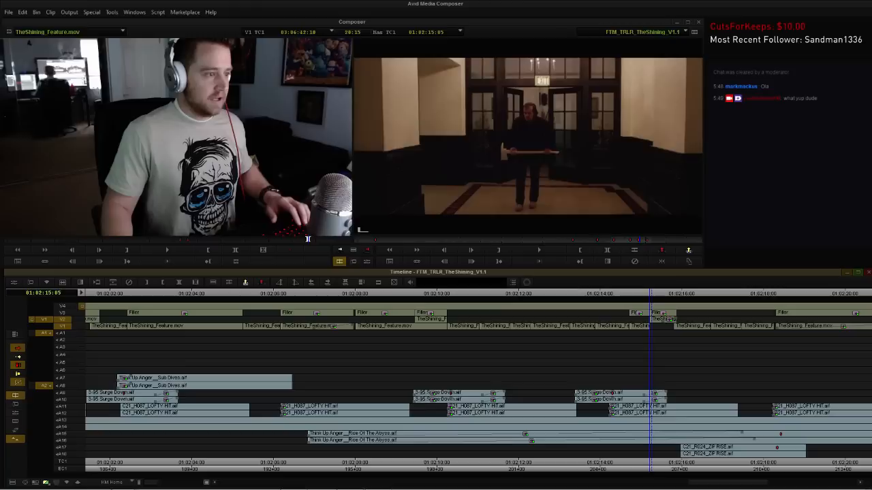
{"action": "key", "text": "space"}
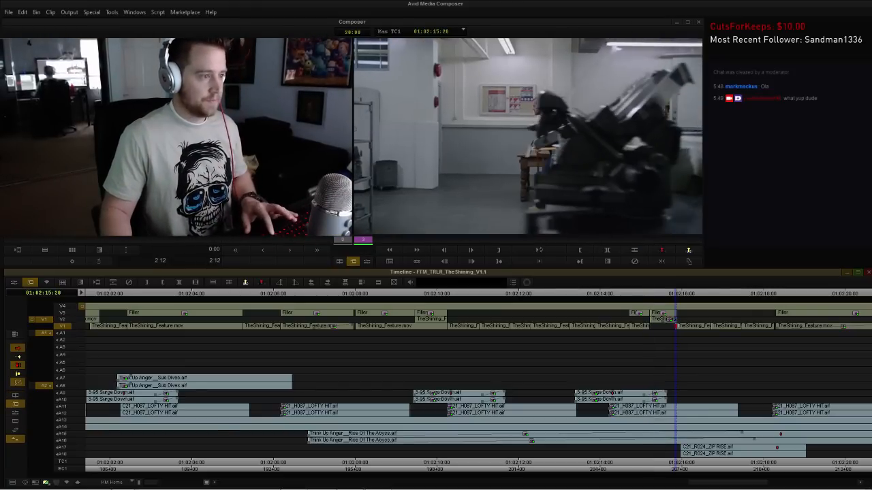
Play the axe shot's fade-out through the kitchen and cabinet shots to about 01:02:18:06.
{"action": "left_click", "coordinate": [618, 294]}
{"action": "key", "text": "space"}
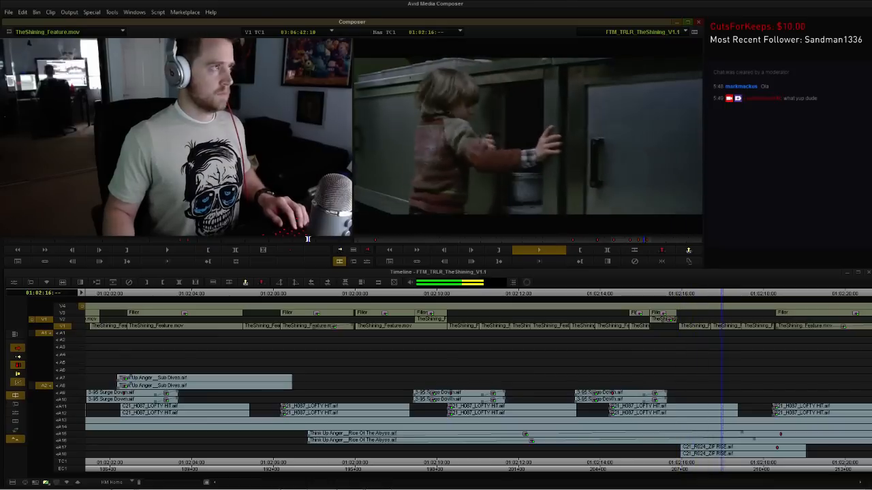
{"action": "key", "text": "space"}
{"action": "left_click", "coordinate": [648, 294]}
{"action": "key", "text": "space"}
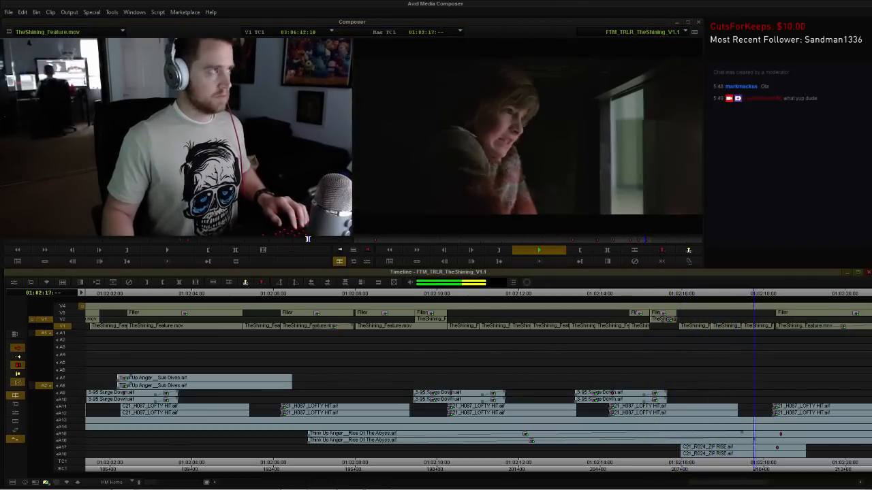
{"action": "key", "text": "space"}
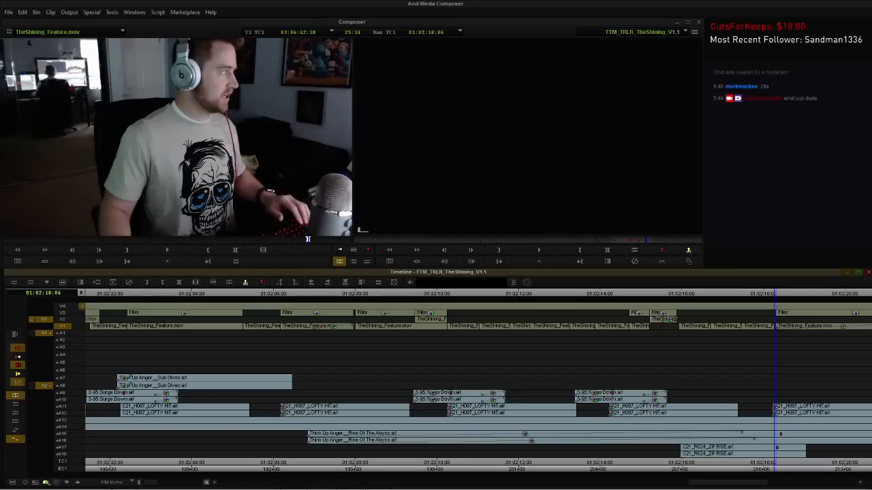
Show the whole sequence and play the trailer's final section from about 01:01:33 to 01:02:20:07.
{"action": "left_click", "coordinate": [288, 294]}
{"action": "key", "text": "ctrl+slash"}
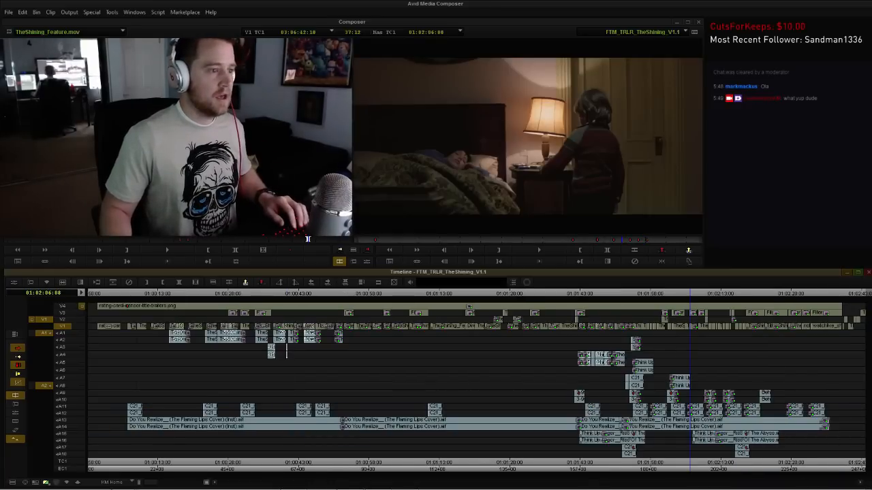
{"action": "key", "text": "a"}
{"action": "key", "text": "a"}
{"action": "key", "text": "a"}
{"action": "key", "text": "space"}
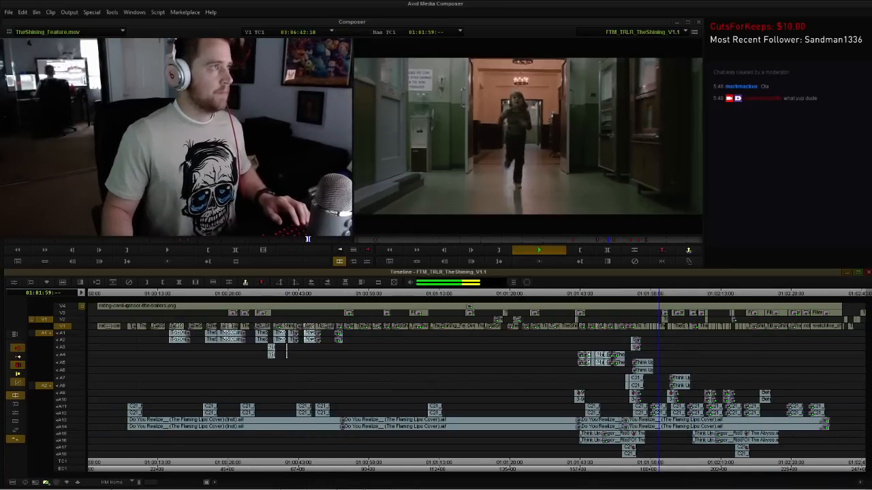
{"action": "left_click", "coordinate": [570, 293]}
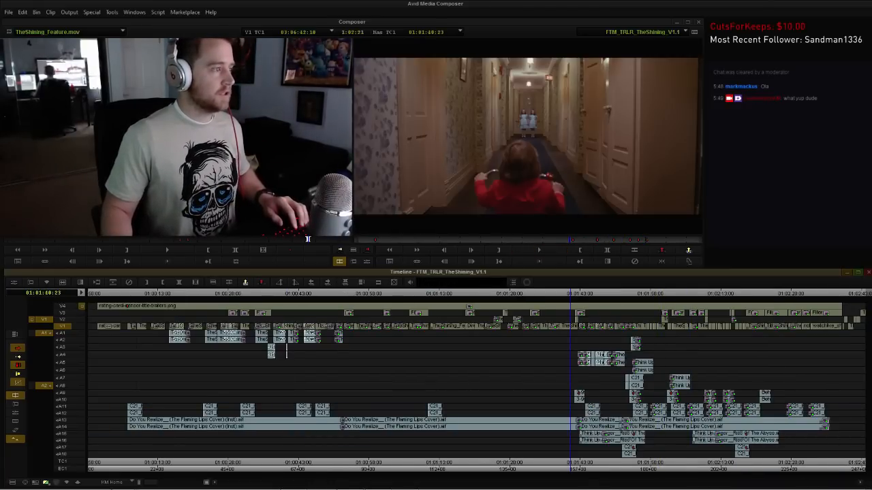
{"action": "key", "text": "a"}
{"action": "key", "text": "a"}
{"action": "key", "text": "a"}
{"action": "key", "text": "space"}
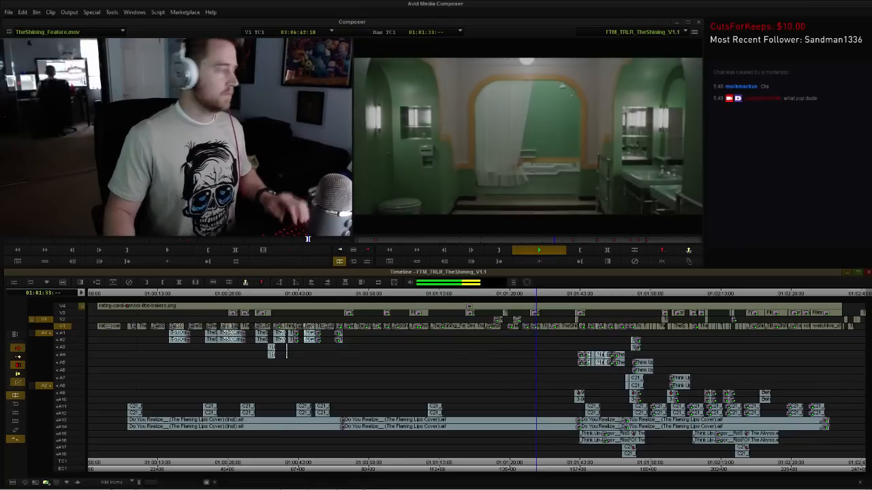
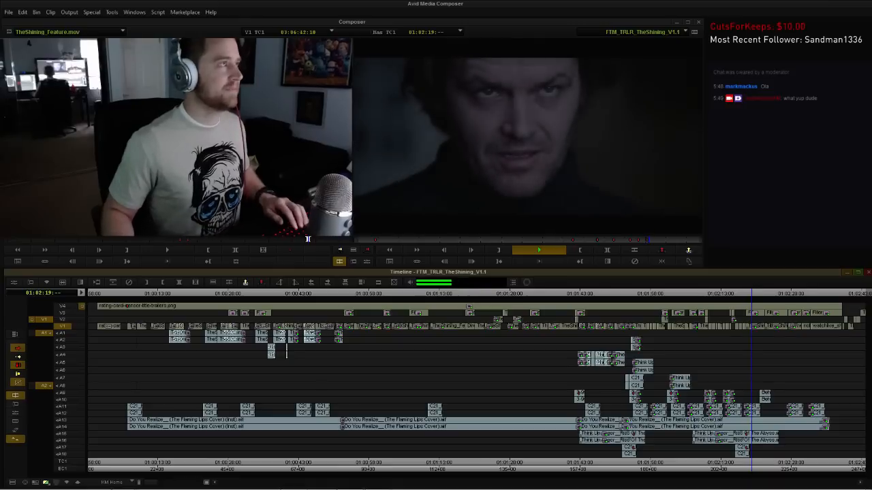
{"action": "key", "text": "space"}
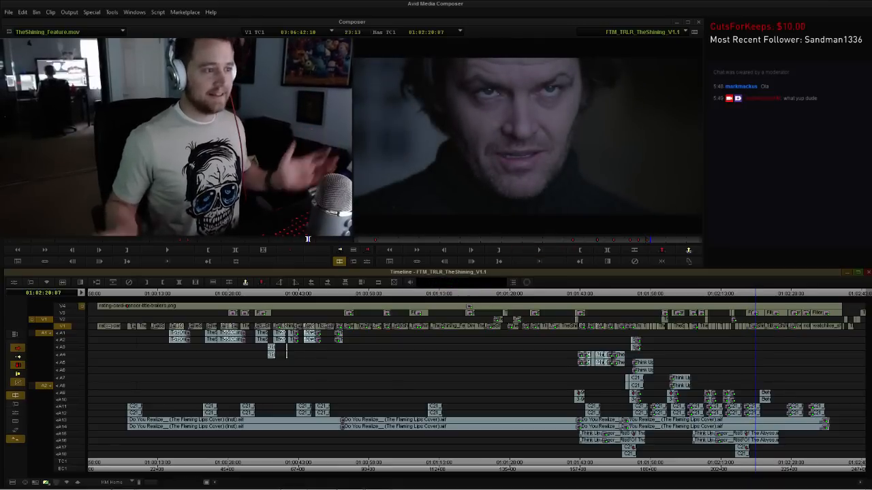
Examine the faded axe shot on V2 around 01:02:15:19 up close.
{"action": "left_click", "coordinate": [733, 293]}
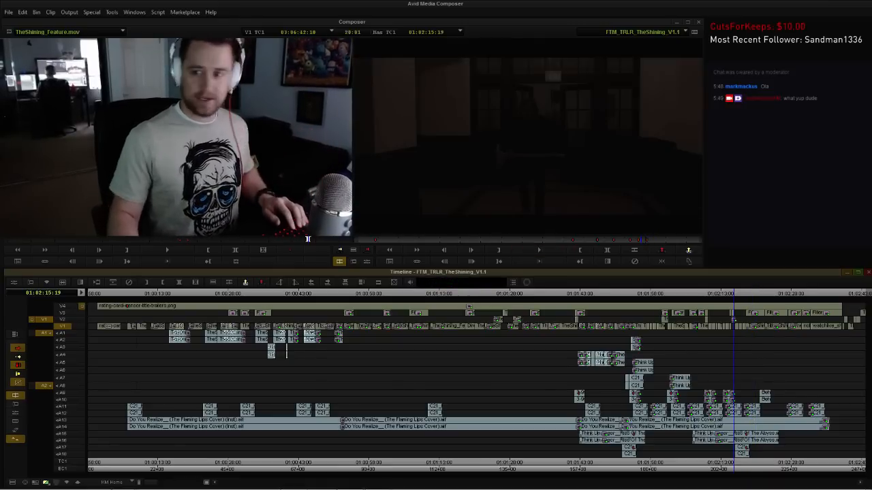
{"action": "key", "text": "h"}
{"action": "key", "text": "j"}
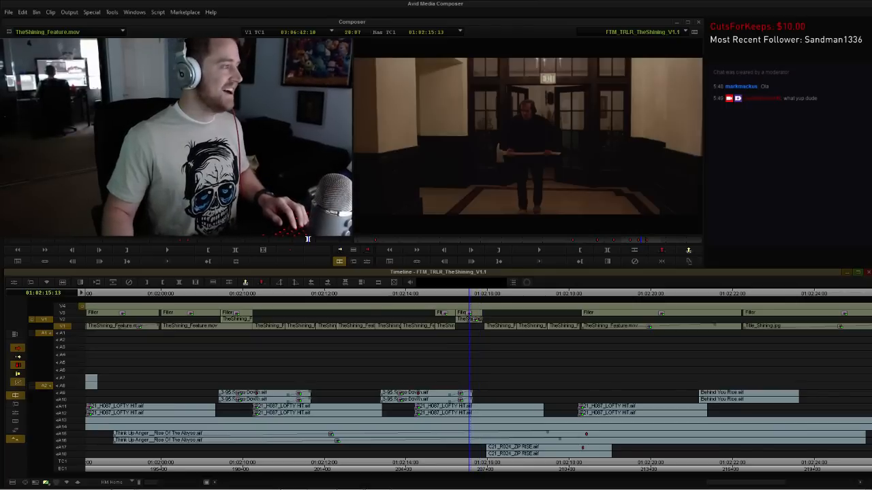
{"action": "key", "text": "h"}
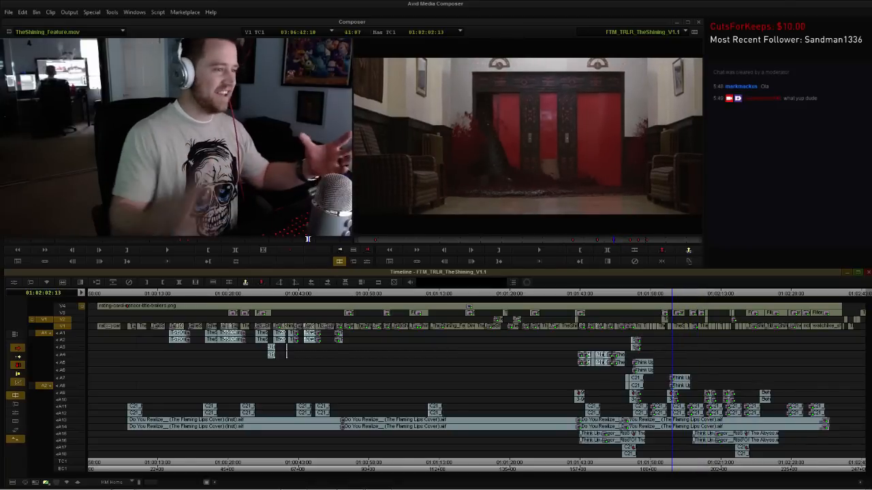
Go through the edit points from 01:02:02:13 to the kitchen shot at 01:02:16:04.
{"action": "key", "text": "s"}
{"action": "key", "text": "s"}
{"action": "key", "text": "s"}
{"action": "key", "text": "s"}
{"action": "key", "text": "s"}
{"action": "key", "text": "s"}
{"action": "key", "text": "s"}
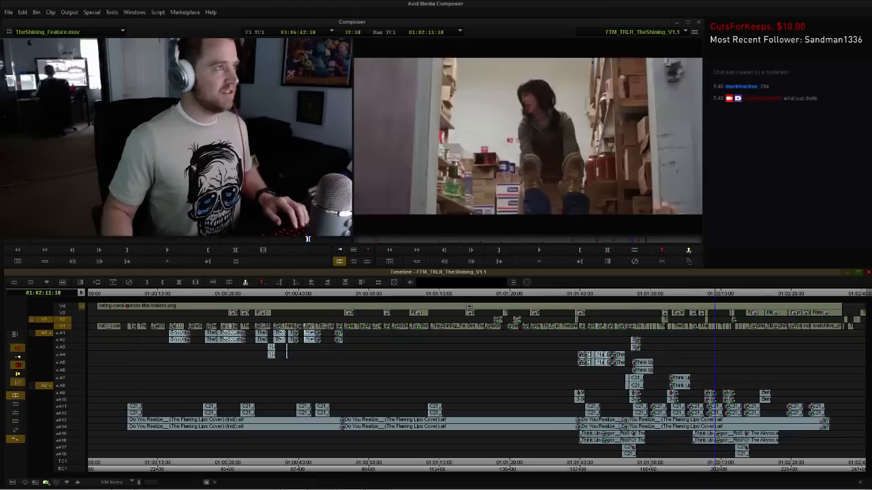
{"action": "key", "text": "s"}
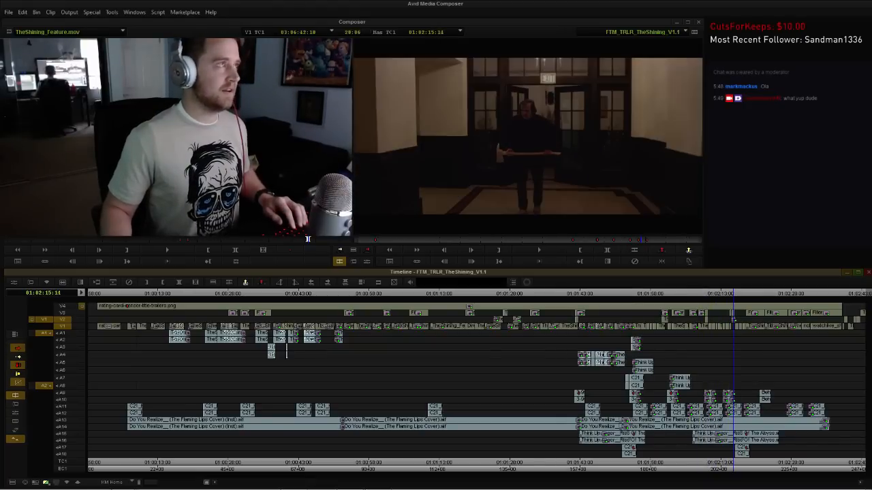
{"action": "key", "text": "s"}
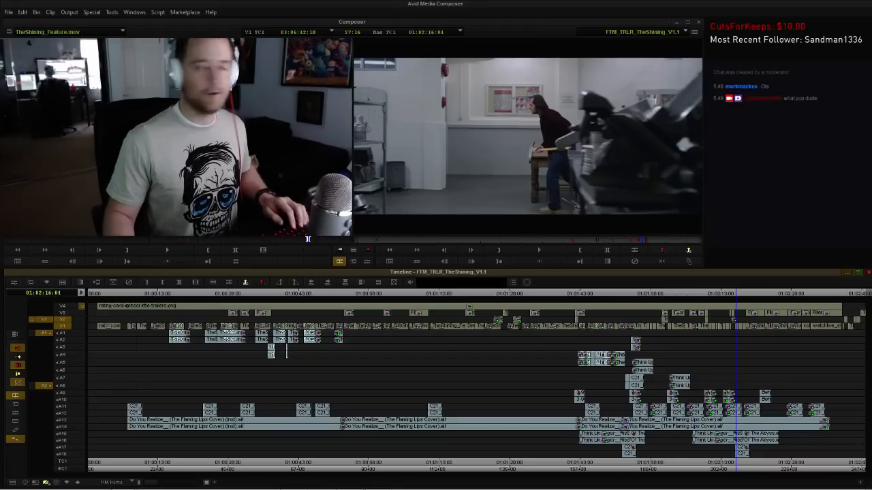
Extract the leftover feature shots on V1 to V3 after the trailer's end, from 01:02:38:18 to 01:02:43:20.
{"action": "key", "text": "ctrl+]"}
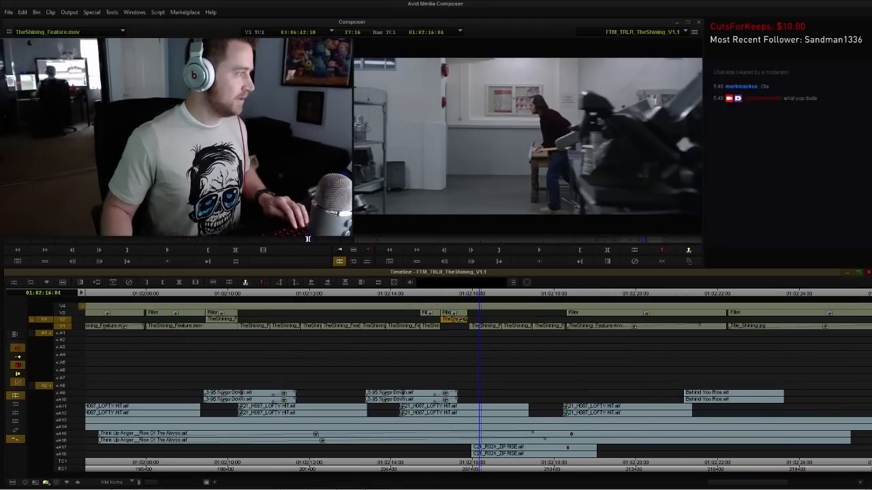
{"action": "key", "text": "ctrl+["}
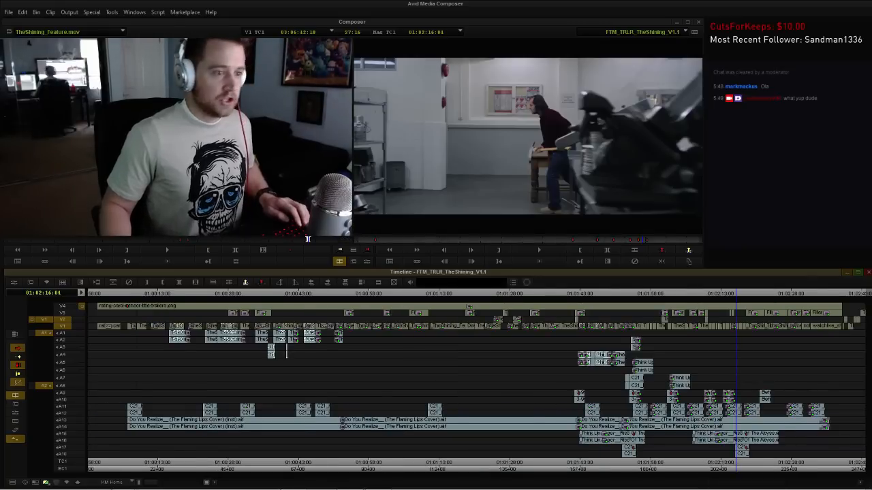
{"action": "left_click", "coordinate": [844, 293]}
{"action": "key", "text": "h"}
{"action": "key", "text": "a"}
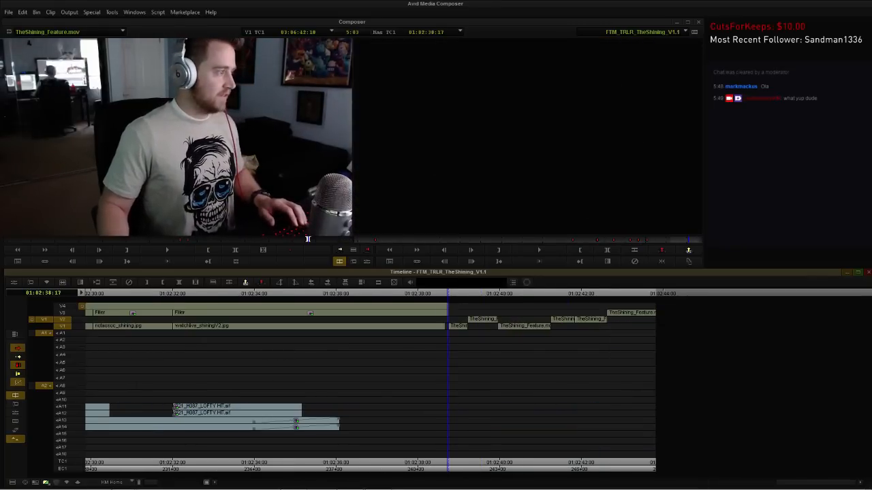
{"action": "key", "text": "Right"}
{"action": "key", "text": "i"}
{"action": "left_click_drag", "start_coordinate": [449, 293], "coordinate": [657, 294]}
{"action": "key", "text": "o"}
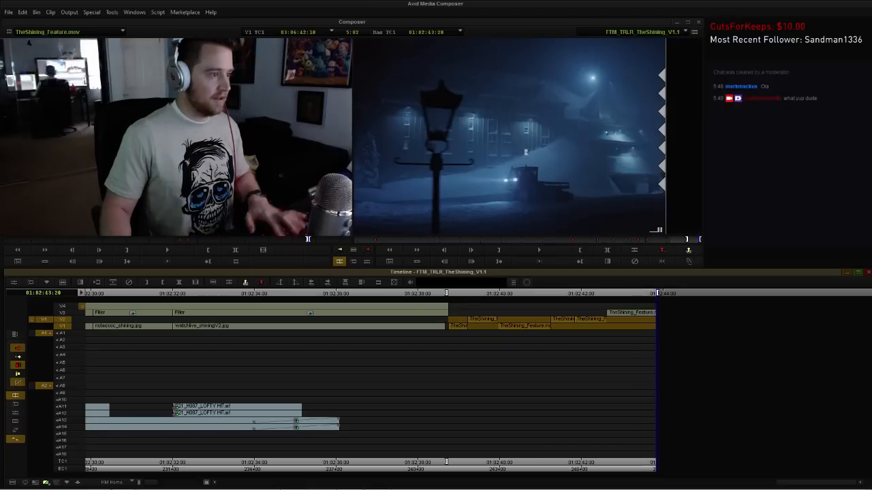
{"action": "left_click", "coordinate": [62, 313]}
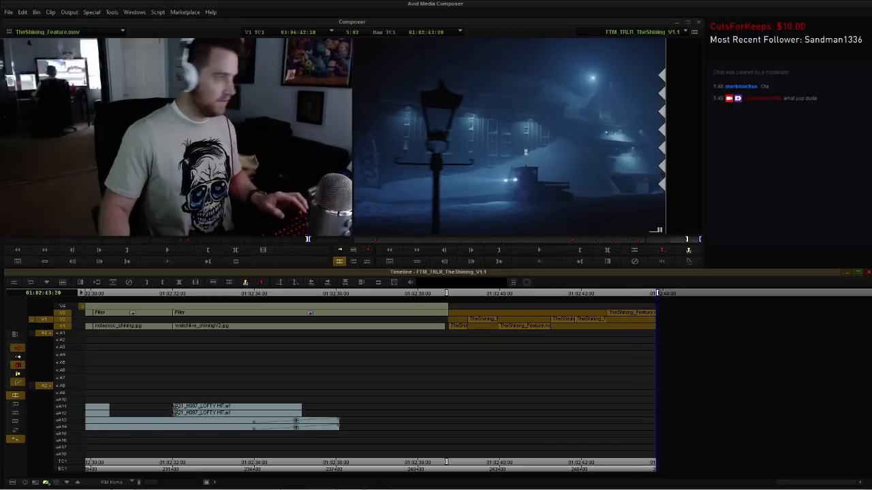
{"action": "key", "text": "x"}
{"action": "key", "text": "h"}
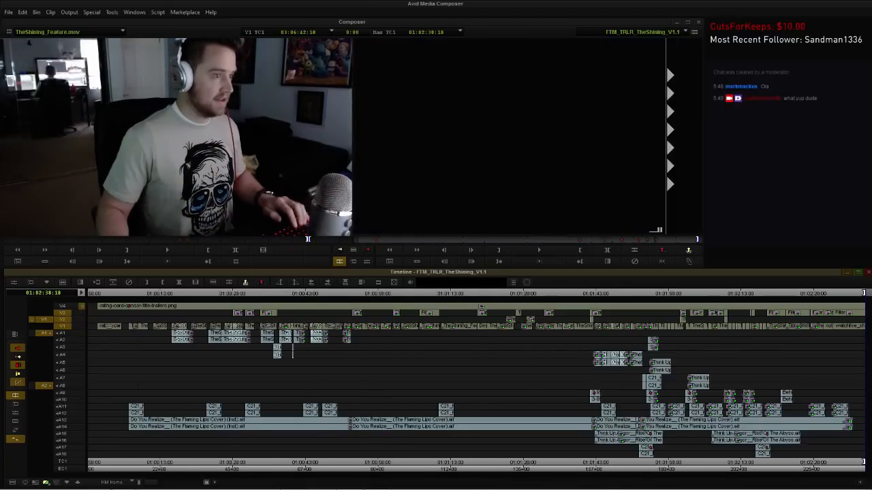
Review the trailer's final section around 01:02:04:09 and inspect the V2 shot at 01:02:00:17 up close.
{"action": "key", "text": "h"}
{"action": "key", "text": "h"}
{"action": "left_click", "coordinate": [699, 294]}
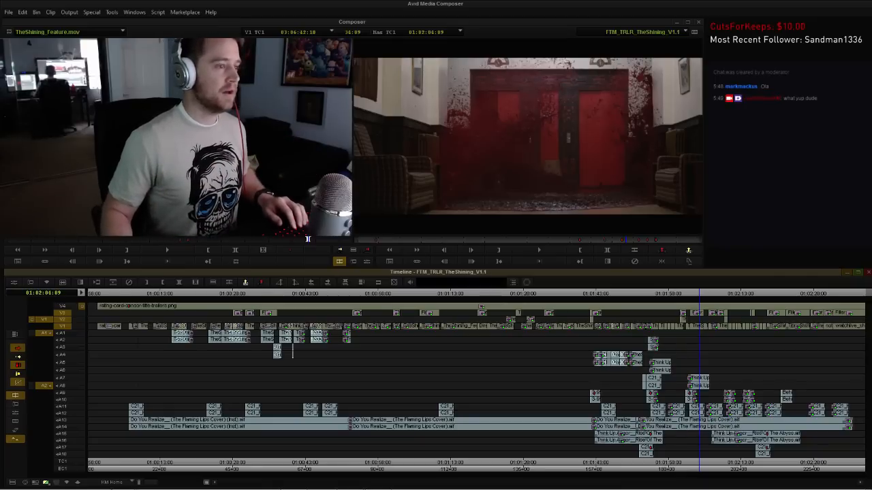
{"action": "key", "text": "a"}
{"action": "key", "text": "space"}
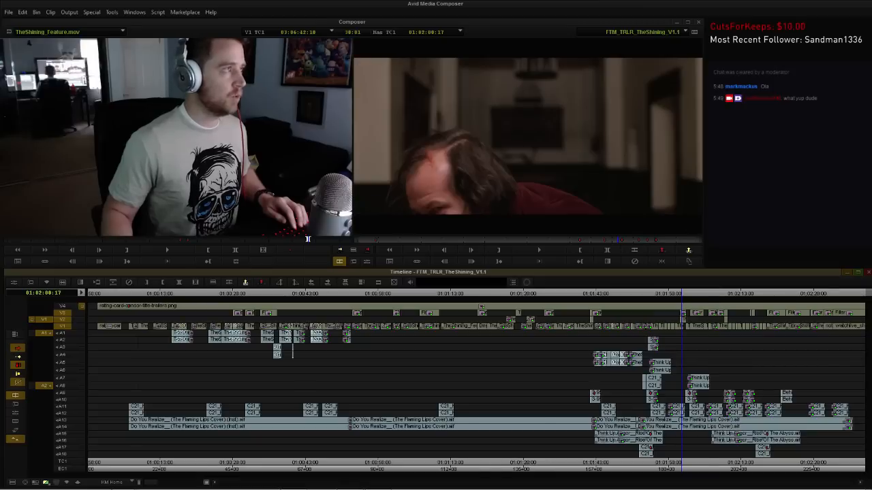
{"action": "key", "text": "ctrl+]"}
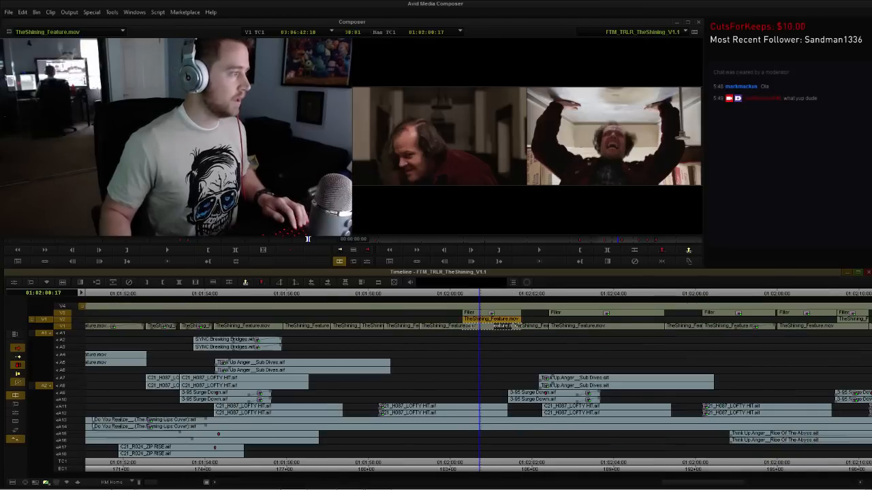
{"action": "key", "text": "ctrl+["}
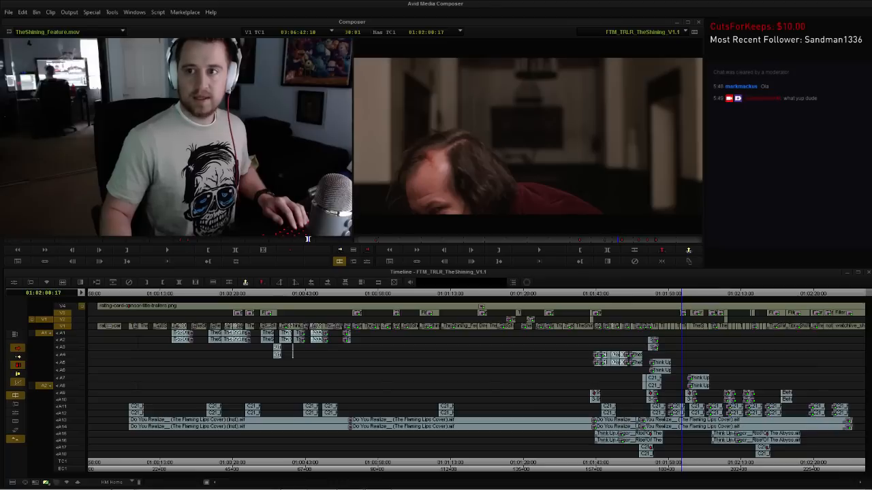
Find the backlit maze silhouette in TheShining_Feature.mov around 03:19:11 to 03:19:13 and mark a short range of it.
{"action": "left_click", "coordinate": [307, 239]}
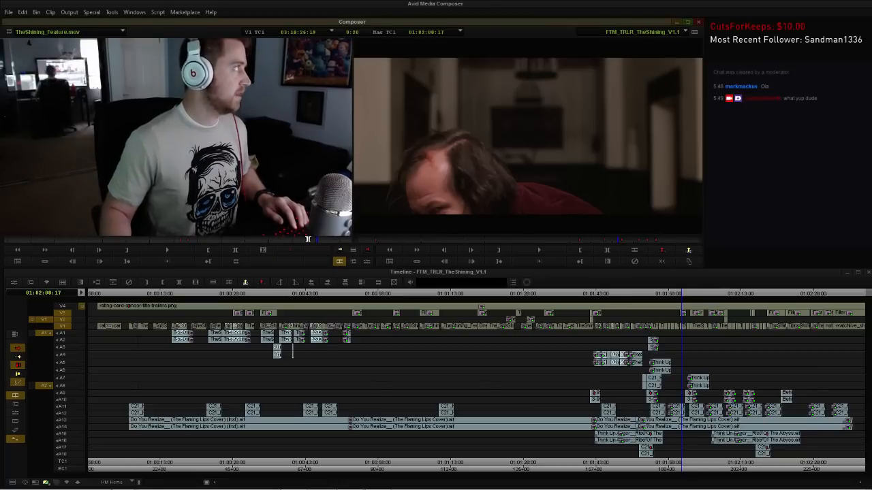
{"action": "left_click_drag", "start_coordinate": [321, 240], "coordinate": [325, 239]}
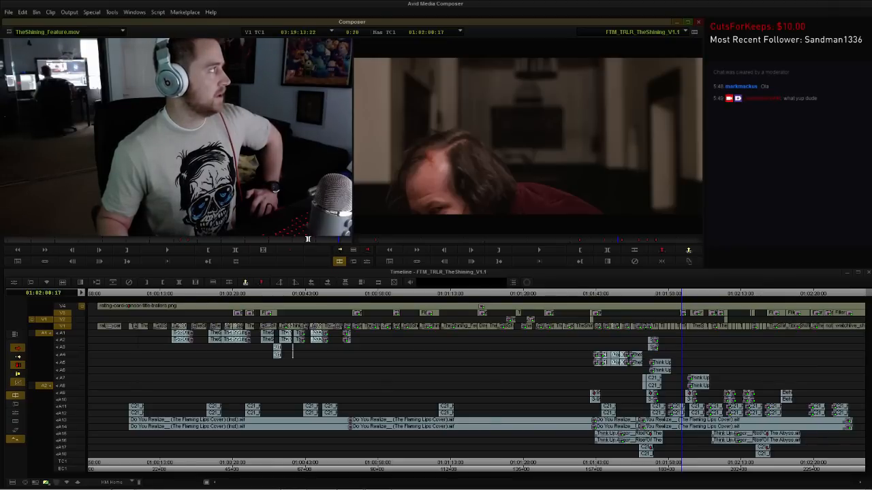
{"action": "key", "text": "space"}
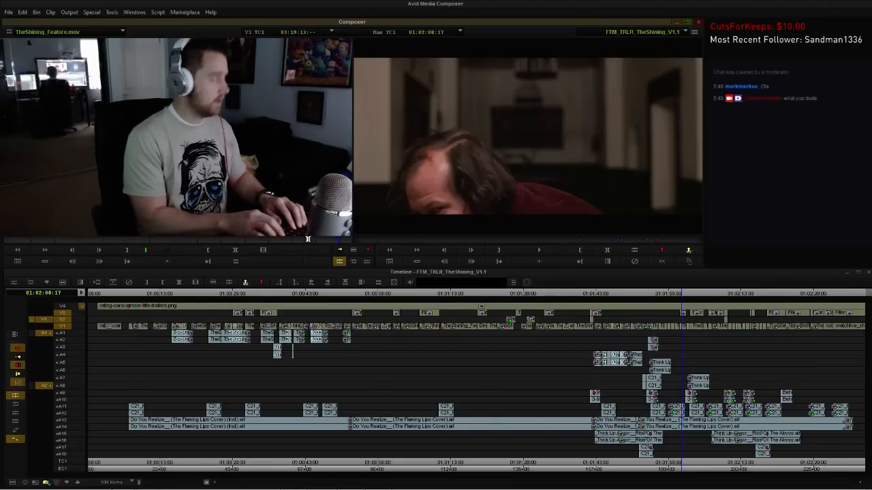
{"action": "key", "text": "space"}
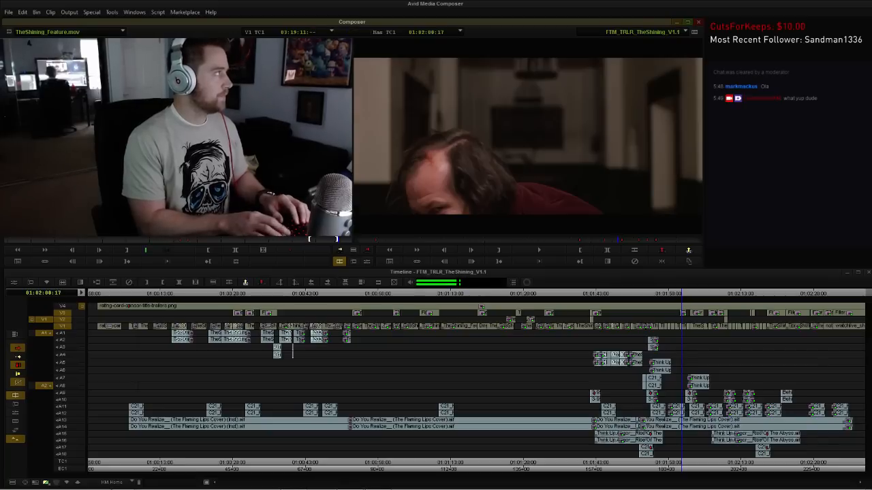
{"action": "key", "text": "space"}
{"action": "key", "text": "space"}
{"action": "key", "text": "space"}
{"action": "key", "text": "space"}
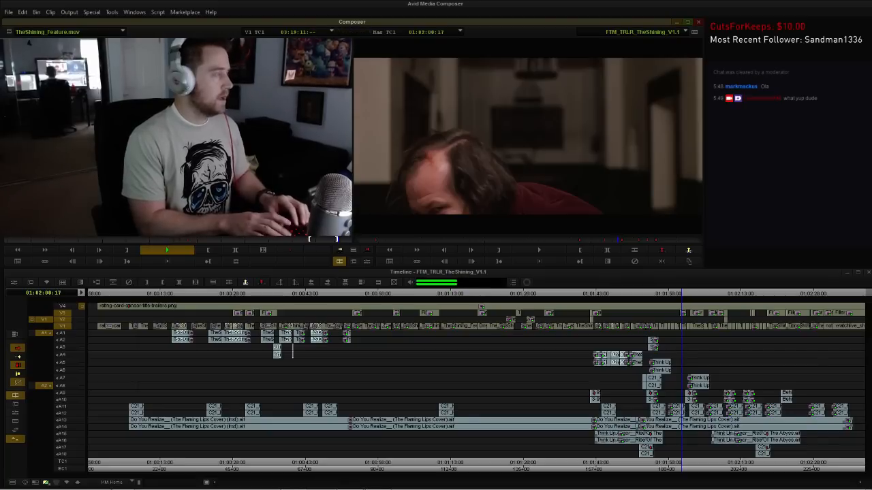
{"action": "key", "text": "space"}
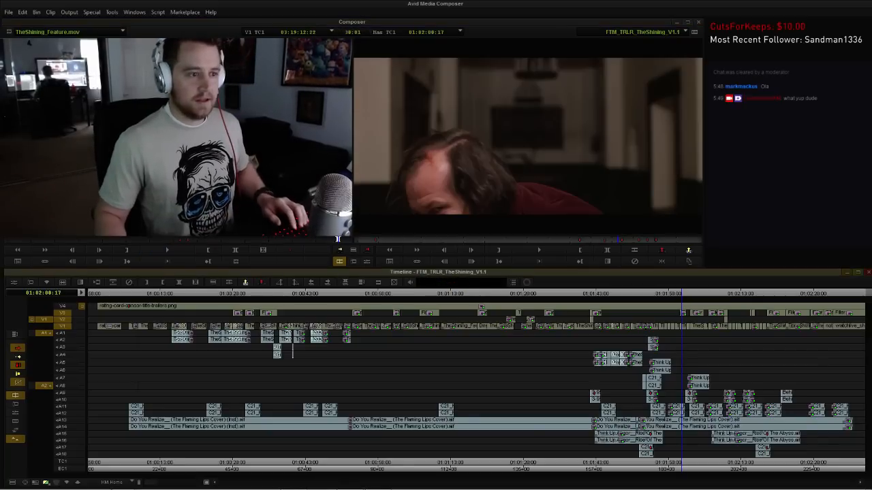
Add the marked silhouette shot on V2 at the sequence's end, then shift it slightly later and down to V1.
{"action": "key", "text": "End"}
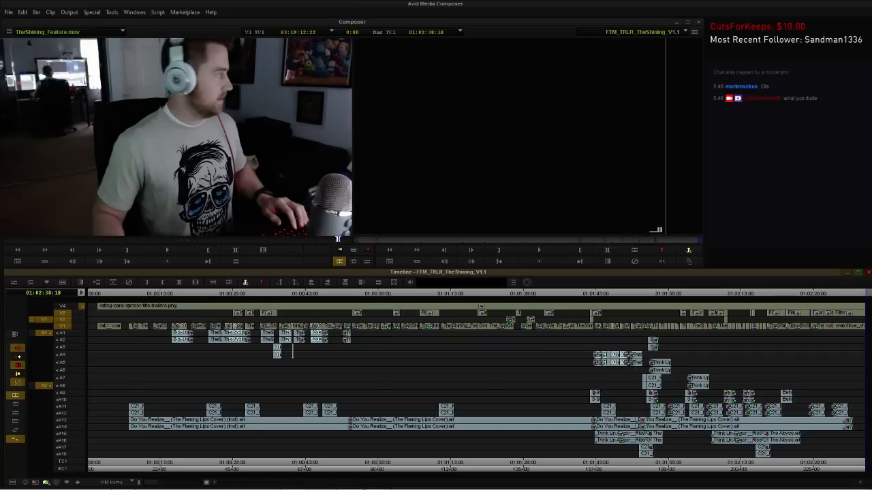
{"action": "key", "text": "b"}
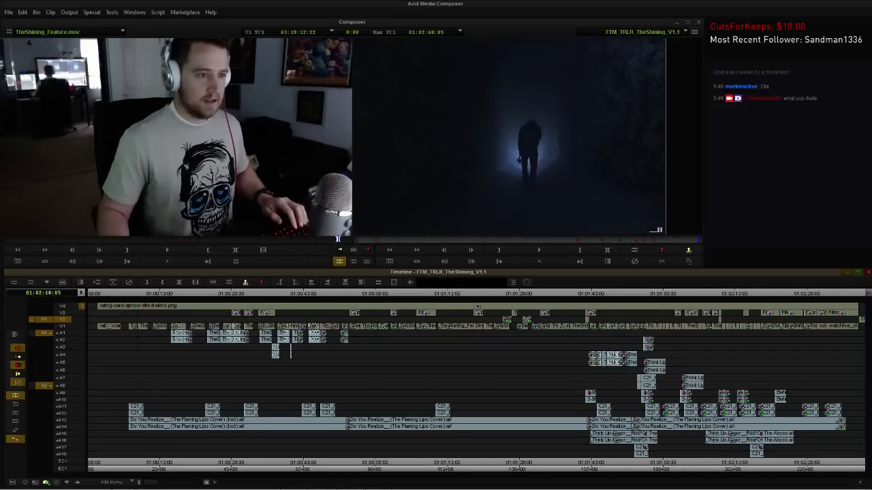
{"action": "left_click", "coordinate": [862, 347]}
{"action": "key", "text": "h"}
{"action": "left_click_drag", "start_coordinate": [474, 319], "coordinate": [489, 326]}
{"action": "key", "text": "space"}
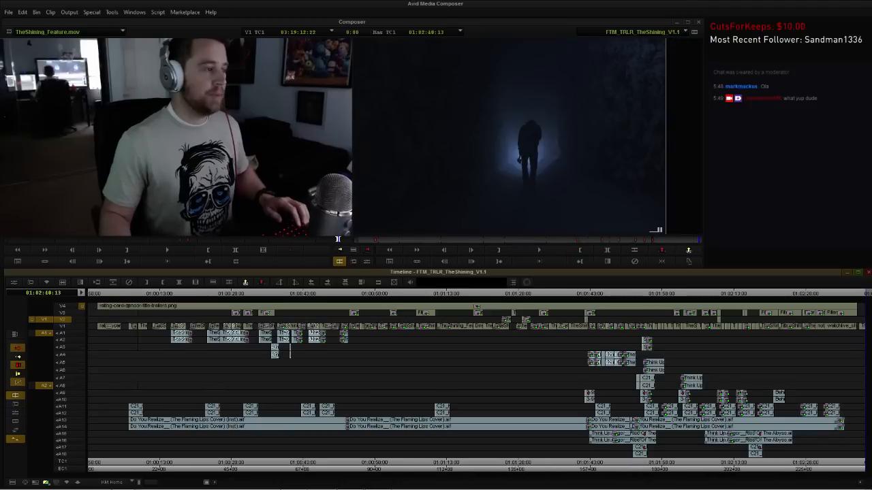
Play the trailer's final section from about 01:02:09 to the close-up at 01:02:20:18.
{"action": "key", "text": "h"}
{"action": "left_click_drag", "start_coordinate": [738, 462], "coordinate": [749, 463]}
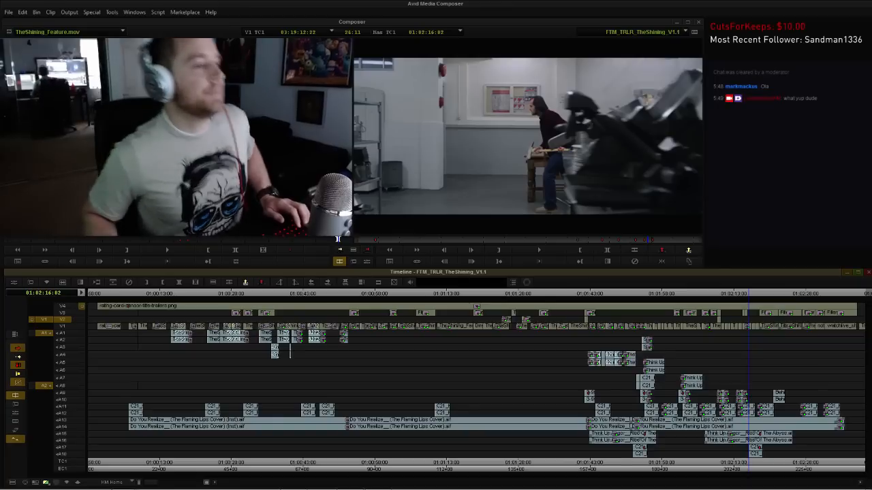
{"action": "left_click", "coordinate": [714, 462]}
{"action": "key", "text": "space"}
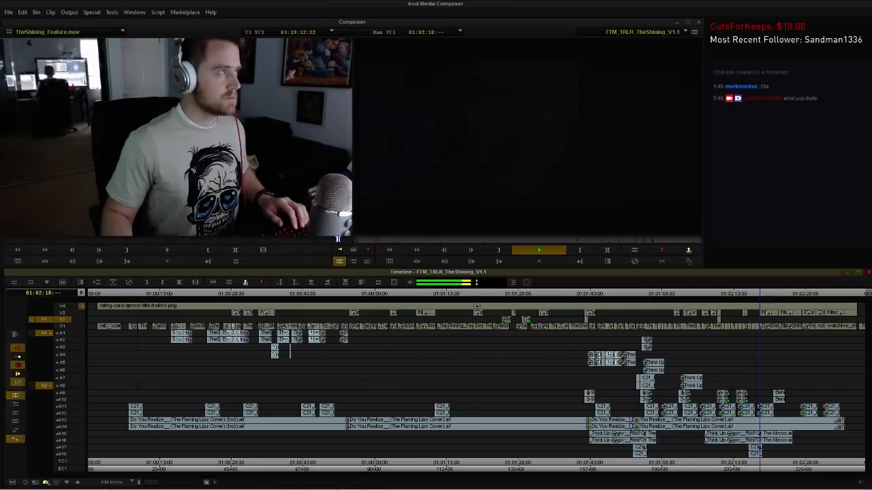
{"action": "key", "text": "space"}
{"action": "key", "text": "space"}
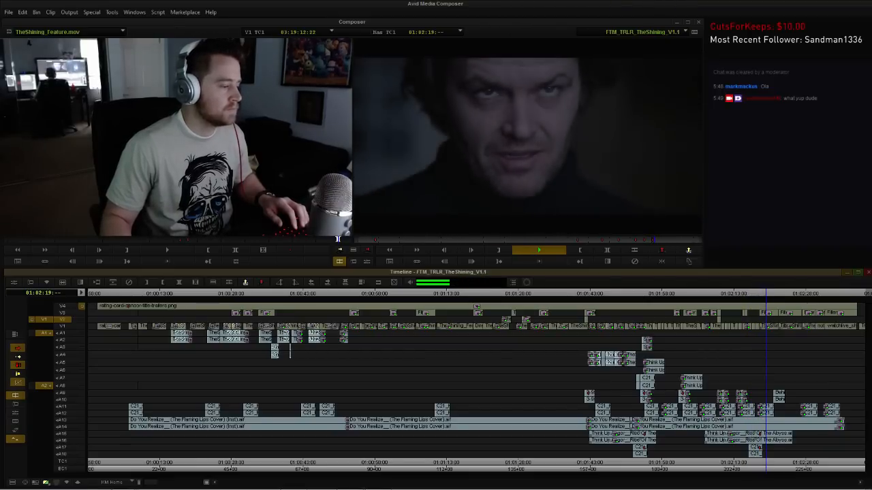
{"action": "key", "text": "space"}
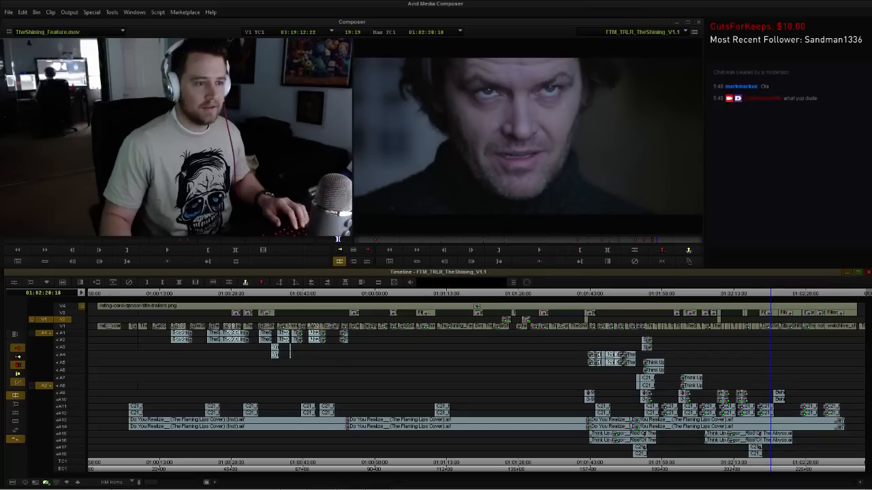
Play the sequence from shortly before the axe shot up to the kitchen shot at 01:02:16:00.
{"action": "key", "text": "End"}
{"action": "left_click", "coordinate": [584, 293]}
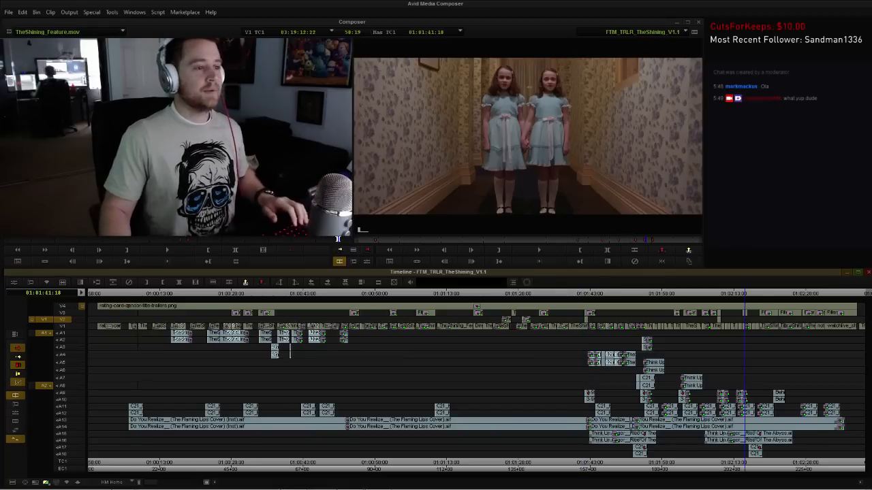
{"action": "left_click", "coordinate": [739, 293]}
{"action": "key", "text": "space"}
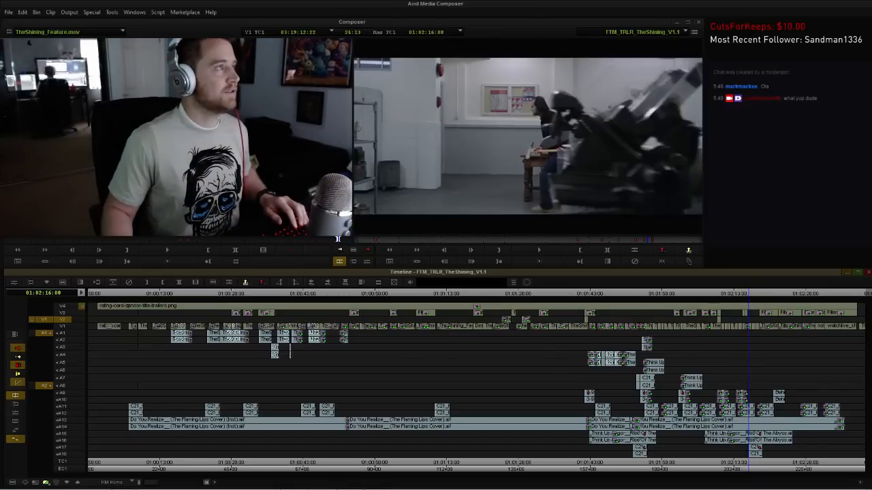
Shuttle and step through the axe shot between 01:02:14:21 and its fading frame at 01:02:15:13.
{"action": "key", "text": "j"}
{"action": "key", "text": "j"}
{"action": "key", "text": "j"}
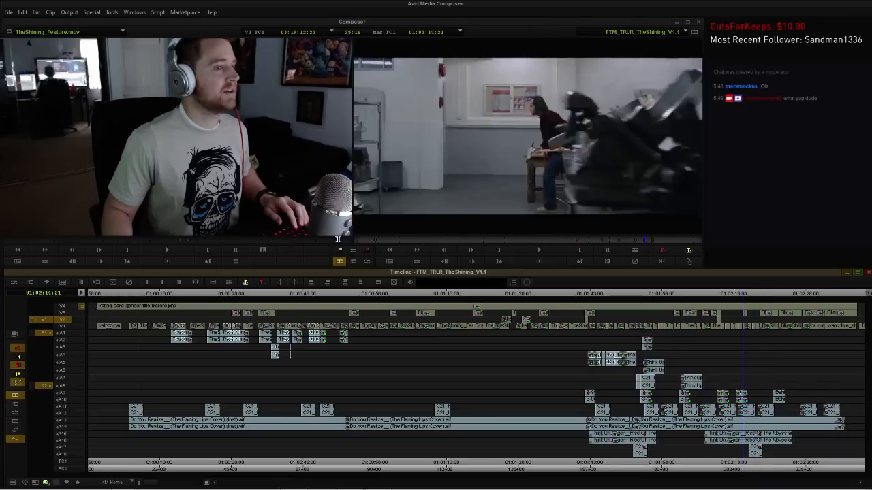
{"action": "key", "text": "l"}
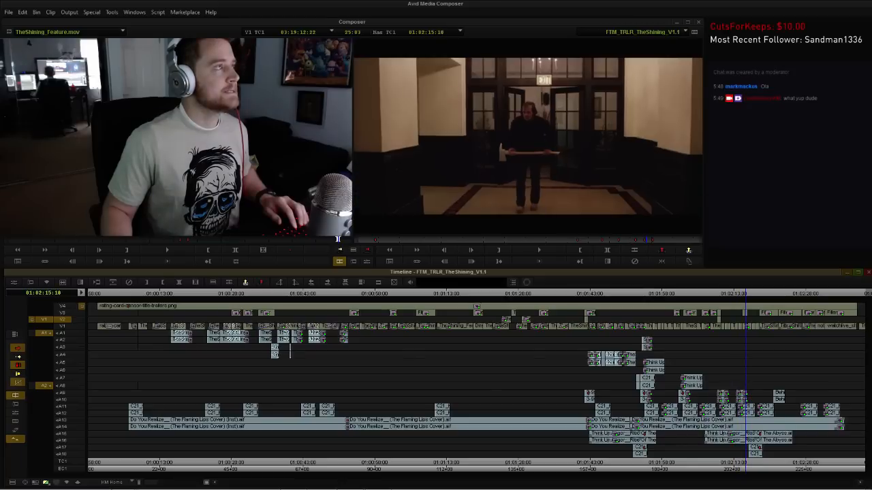
{"action": "key", "text": "j"}
{"action": "key", "text": "j"}
{"action": "key", "text": "j"}
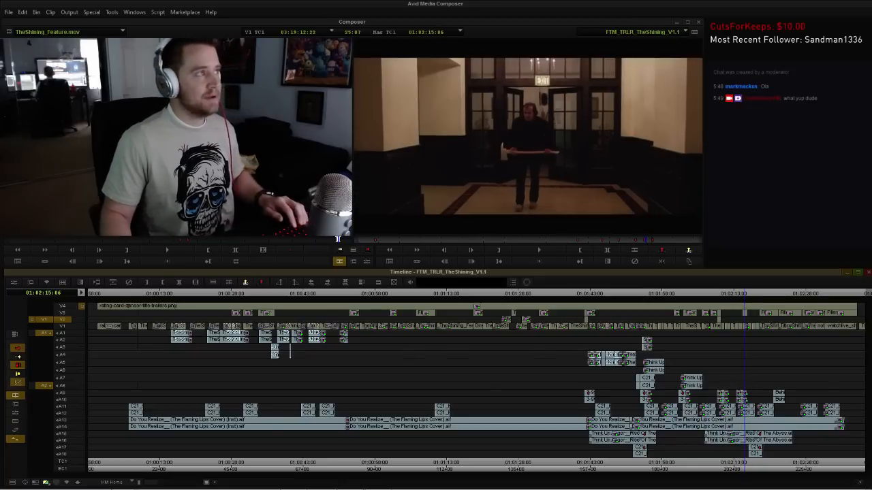
{"action": "key", "text": "Right"}
{"action": "key", "text": "Right"}
{"action": "key", "text": "Right"}
{"action": "key", "text": "Right"}
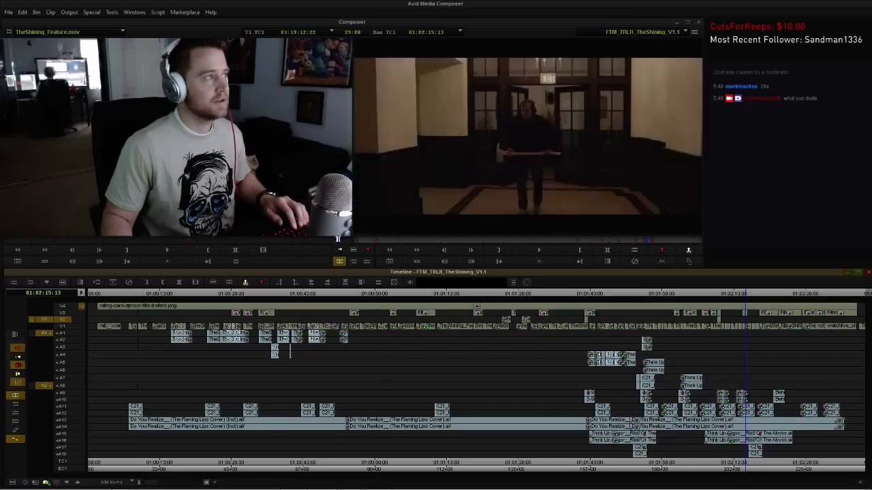
Move the silhouette shot from the sequence's end to V2 above the axe shot, starting at about 01:02:15:05.
{"action": "left_click", "coordinate": [858, 294]}
{"action": "key", "text": "h"}
{"action": "left_click_drag", "start_coordinate": [513, 325], "coordinate": [287, 322]}
{"action": "key", "text": "j"}
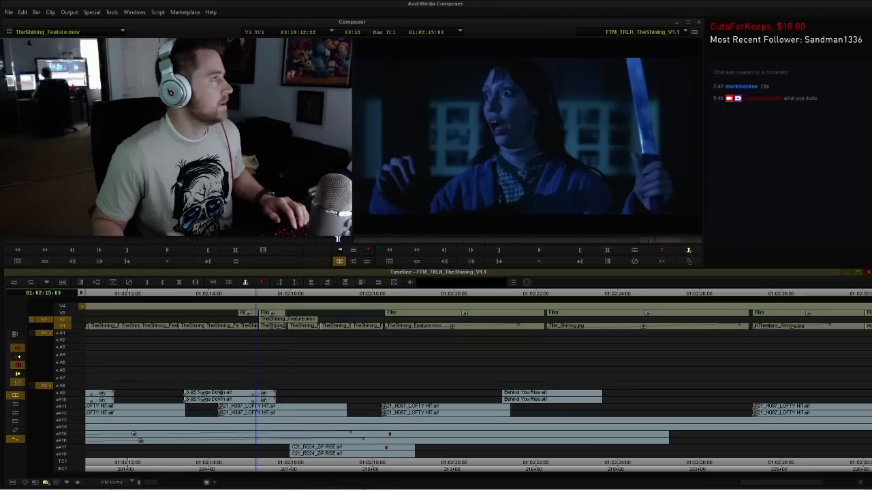
Trim the silhouette shot's end back to 01:02:15:21 and move it down to V1 in place of the axe shot.
{"action": "key", "text": "l"}
{"action": "key", "text": "Right"}
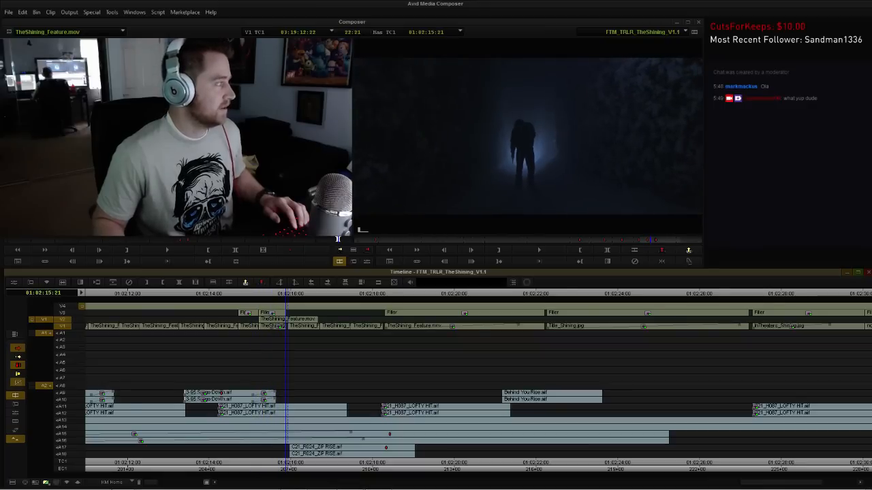
{"action": "key", "text": "l"}
{"action": "key", "text": "k"}
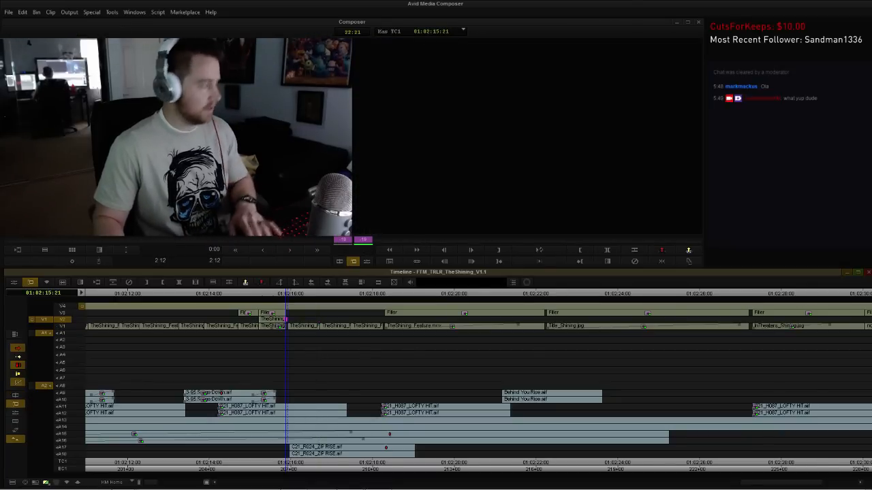
{"action": "left_click_drag", "start_coordinate": [273, 320], "coordinate": [272, 326]}
Play the silhouette shot's fade from about 01:02:12, then replay it through the kitchen shot with the whole sequence shown.
{"action": "left_click", "coordinate": [125, 294]}
{"action": "key", "text": "space"}
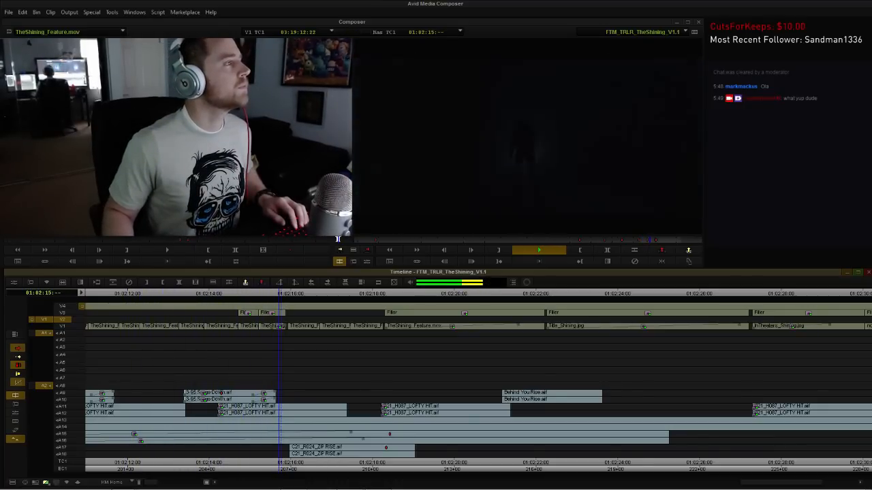
{"action": "key", "text": "space"}
{"action": "key", "text": "ctrl+slash"}
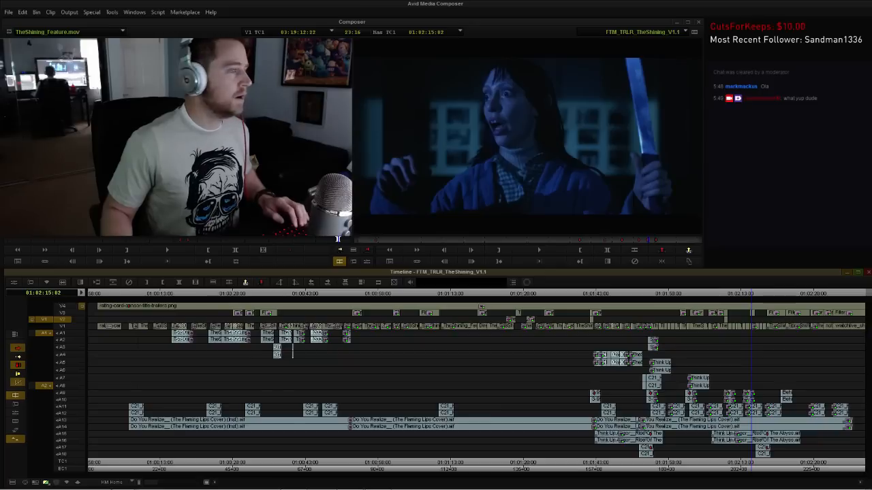
{"action": "key", "text": "space"}
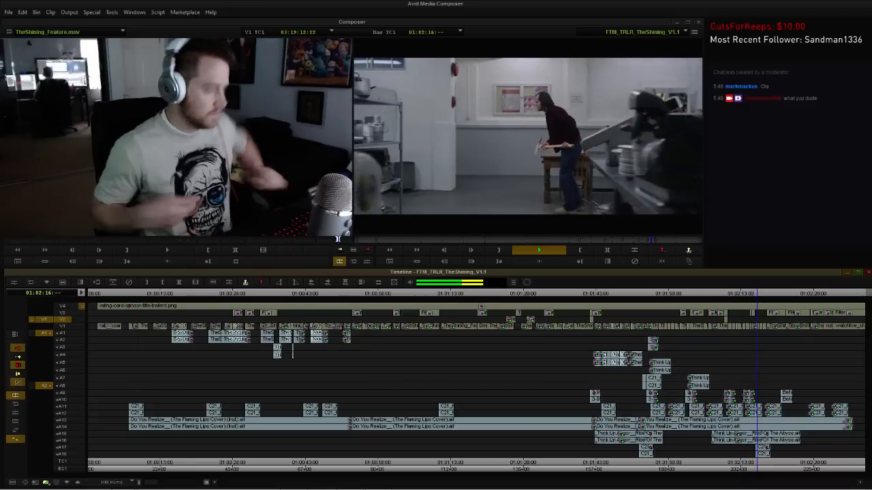
Stop playback and step frame by frame from the cabinet shot back to the silhouette shot's opening frames around 01:02:15:05.
{"action": "key", "text": "space"}
{"action": "key", "text": "ctrl+bracketright"}
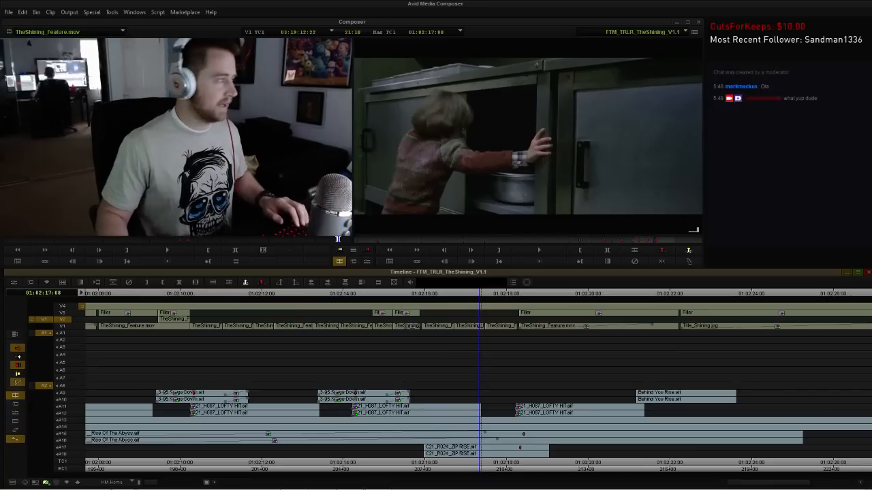
{"action": "key", "text": "Right"}
{"action": "key", "text": "Right"}
{"action": "key", "text": "Right"}
{"action": "key", "text": "Right"}
{"action": "key", "text": "Right"}
{"action": "key", "text": "Right"}
{"action": "key", "text": "Right"}
{"action": "key", "text": "Left"}
{"action": "key", "text": "Left"}
{"action": "key", "text": "Left"}
{"action": "key", "text": "Left"}
{"action": "key", "text": "Left"}
{"action": "key", "text": "Left"}
{"action": "key", "text": "Left"}
{"action": "key", "text": "Left"}
{"action": "key", "text": "Left"}
{"action": "key", "text": "Left"}
{"action": "key", "text": "Left"}
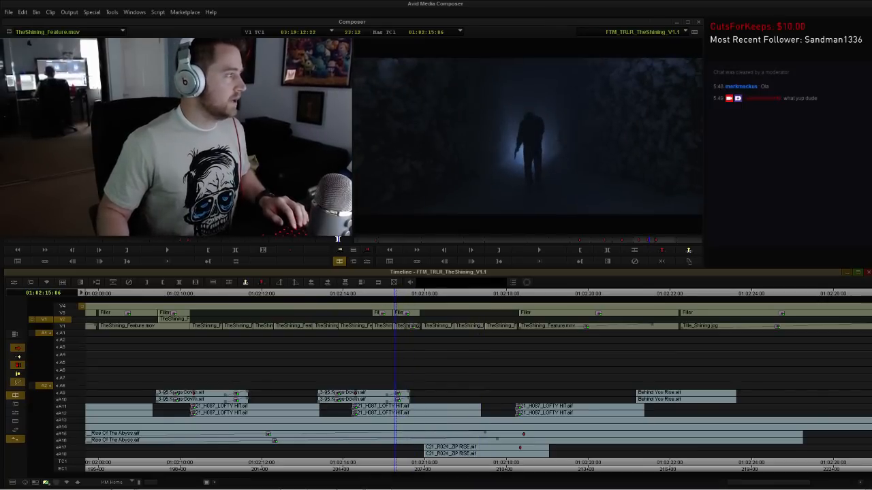
{"action": "key", "text": "Left"}
{"action": "key", "text": "Left"}
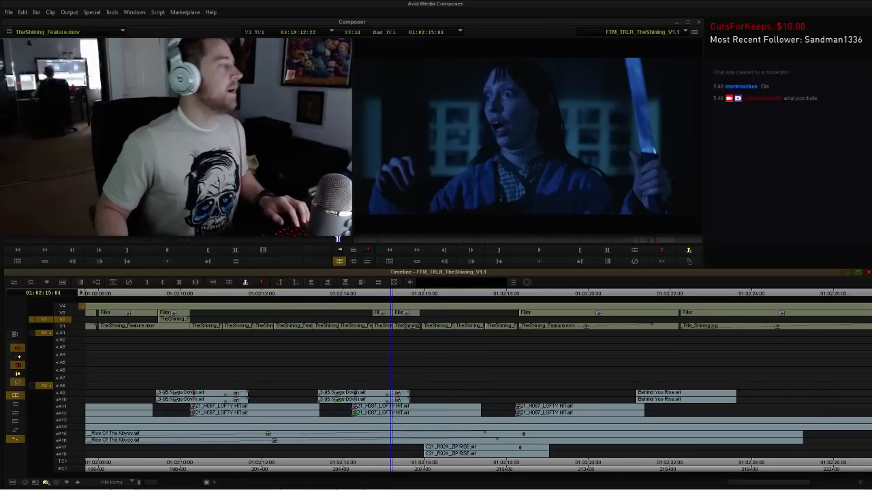
{"action": "key", "text": "Right"}
{"action": "key", "text": "Right"}
{"action": "key", "text": "Left"}
Play from about 01:02:13 to the silhouette shot's fade at 01:02:15:20, then replay from about 01:02:15 into the kitchen shot.
{"action": "left_click", "coordinate": [298, 294]}
{"action": "key", "text": "space"}
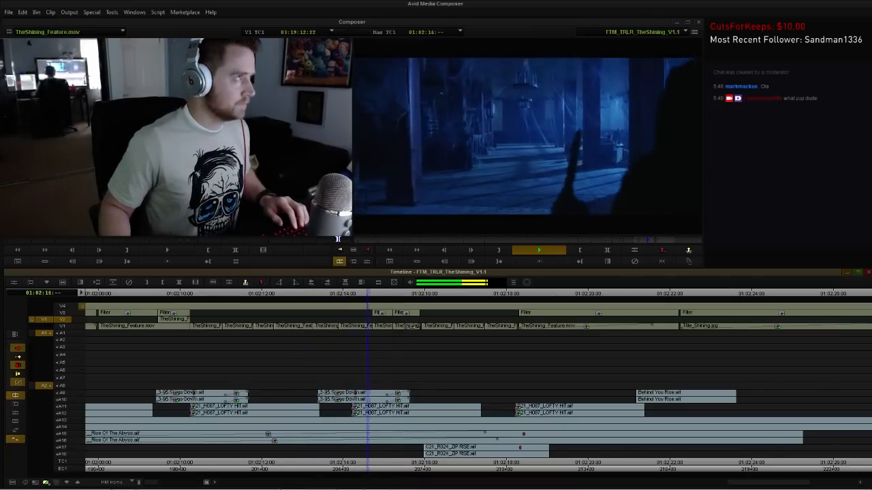
{"action": "key", "text": "space"}
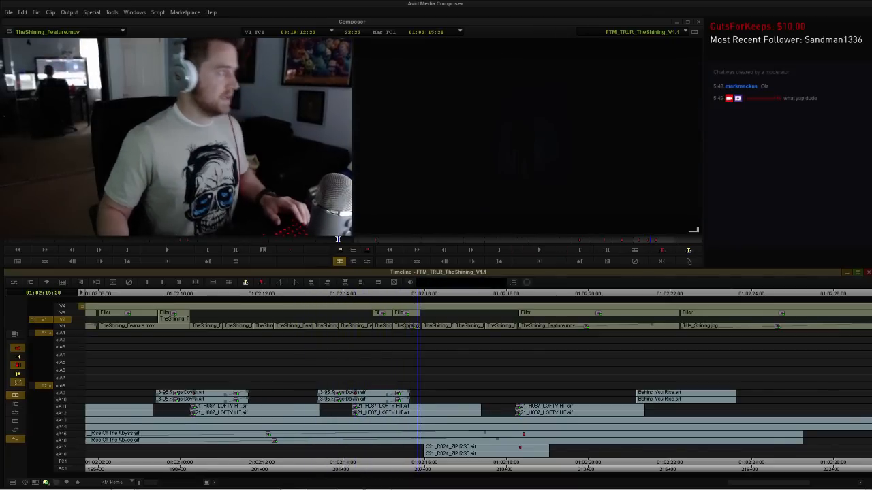
{"action": "left_click", "coordinate": [388, 293]}
{"action": "key", "text": "space"}
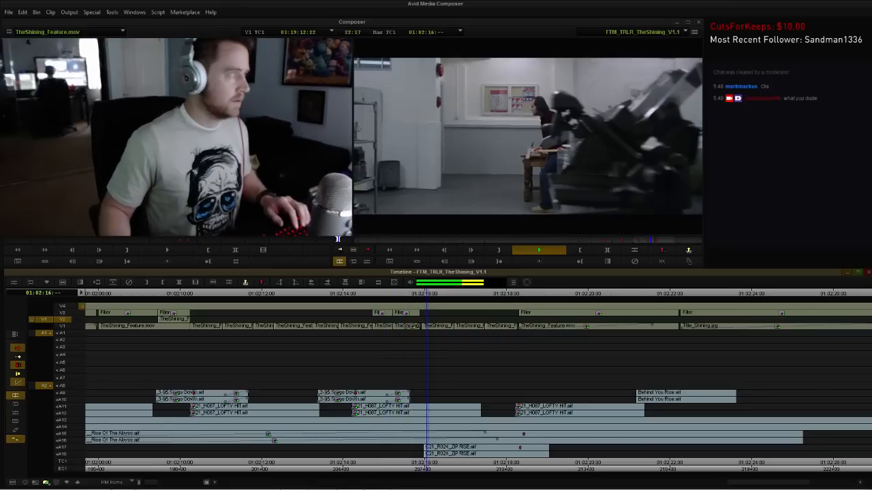
{"action": "key", "text": "space"}
Select the silhouette shot's edge in trim mode at 01:02:15:05, then replay from there into the cabinet shot.
{"action": "left_click", "coordinate": [418, 326]}
{"action": "left_click", "coordinate": [406, 327]}
{"action": "left_click", "coordinate": [396, 293]}
{"action": "key", "text": "u"}
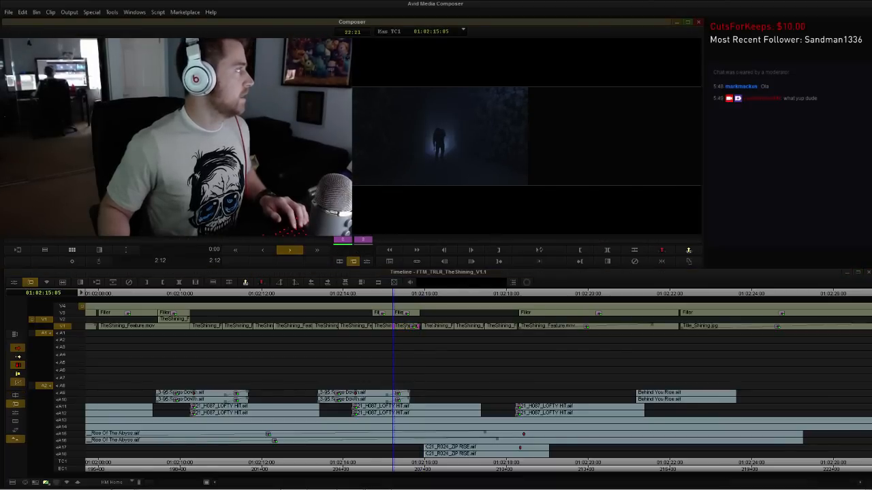
{"action": "key", "text": "space"}
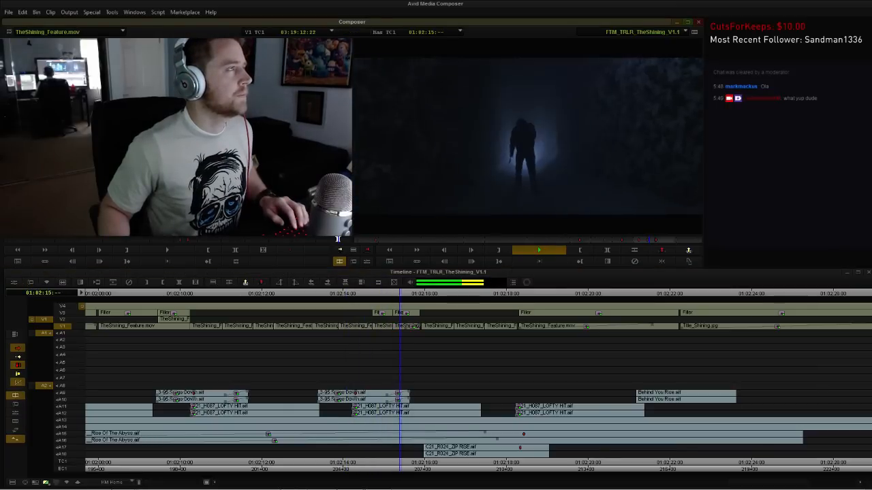
{"action": "key", "text": "space"}
{"action": "key", "text": "space"}
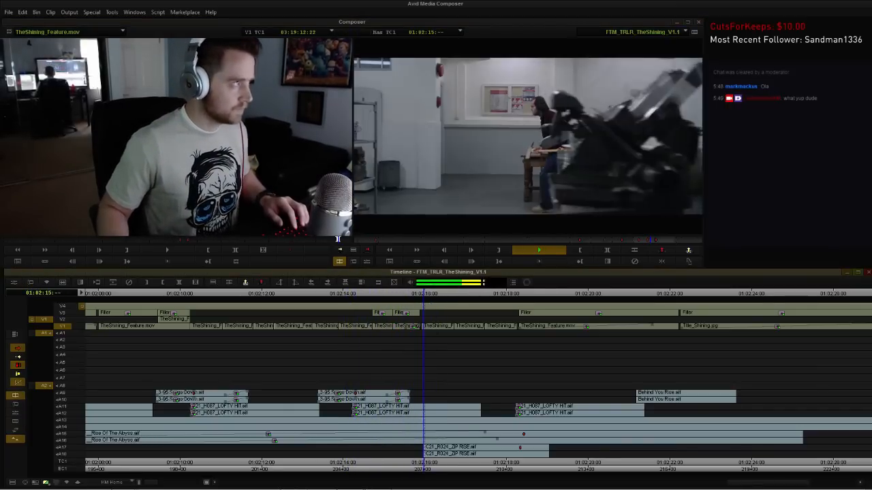
{"action": "key", "text": "space"}
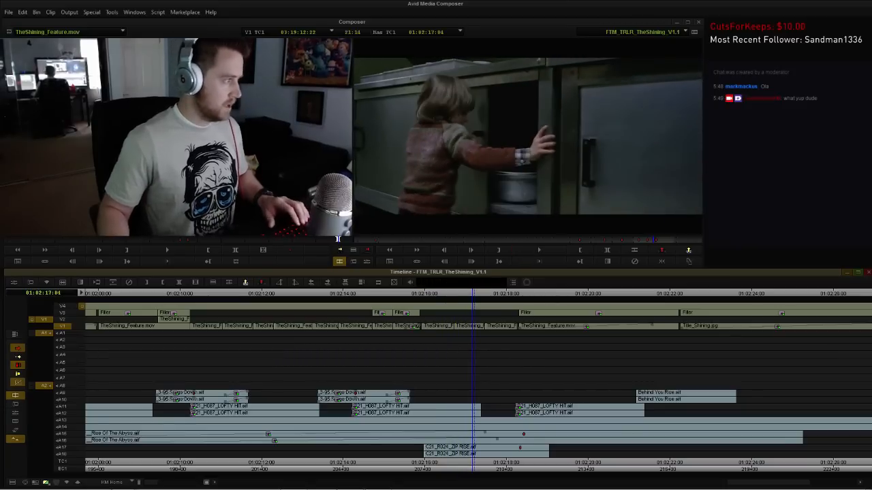
Roll the cut between the silhouette and kitchen shots three frames later to 01:02:16:00, extending the V3 filler's end to match.
{"action": "key", "text": "u"}
{"action": "key", "text": "period"}
{"action": "key", "text": "period"}
{"action": "key", "text": "period"}
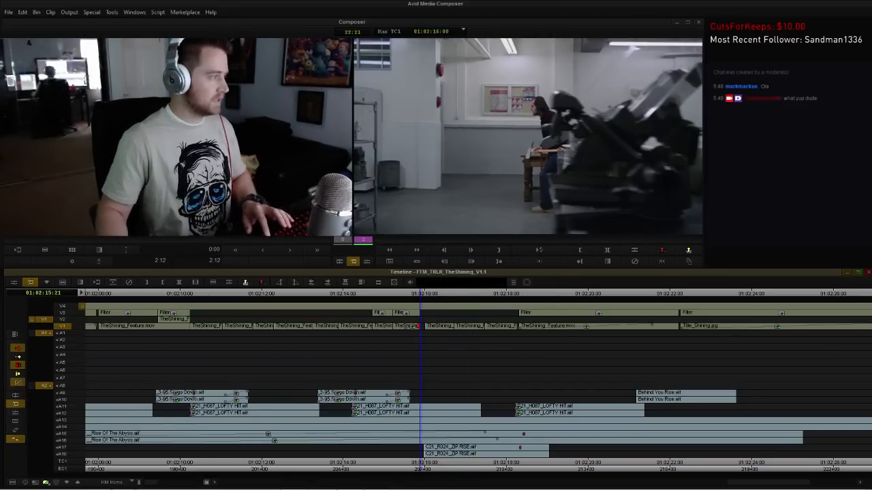
{"action": "key", "text": "p"}
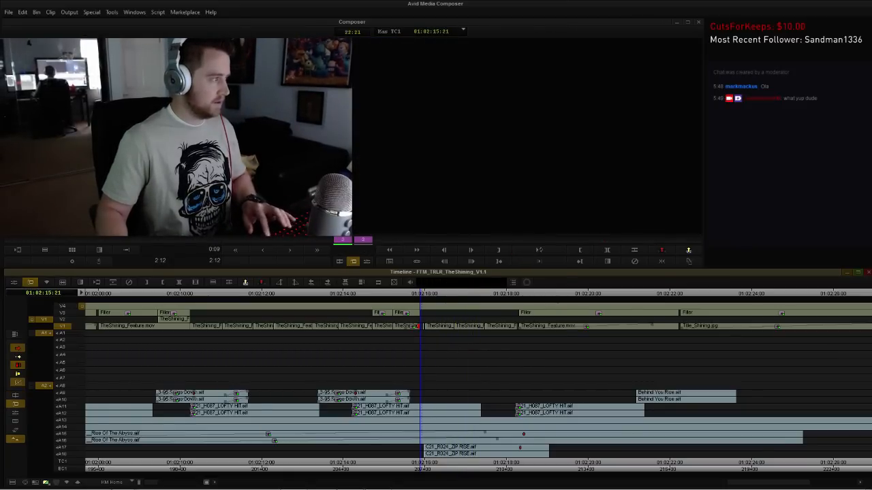
{"action": "key", "text": "space"}
Play the adjusted cut from about 01:02:14:17 through the dark face shot, then return past the silhouette to the REDRUM shot at 01:02:09:21.
{"action": "left_click", "coordinate": [372, 294]}
{"action": "key", "text": "space"}
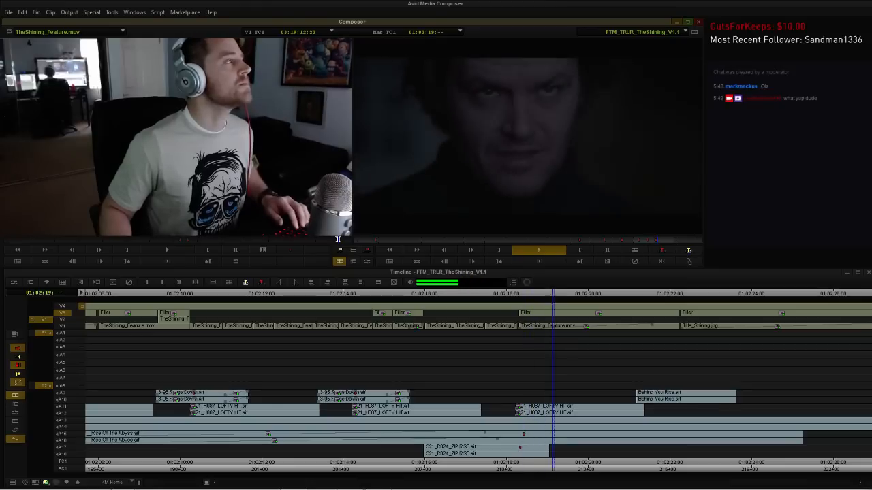
{"action": "key", "text": "ctrl+slash"}
{"action": "key", "text": "j"}
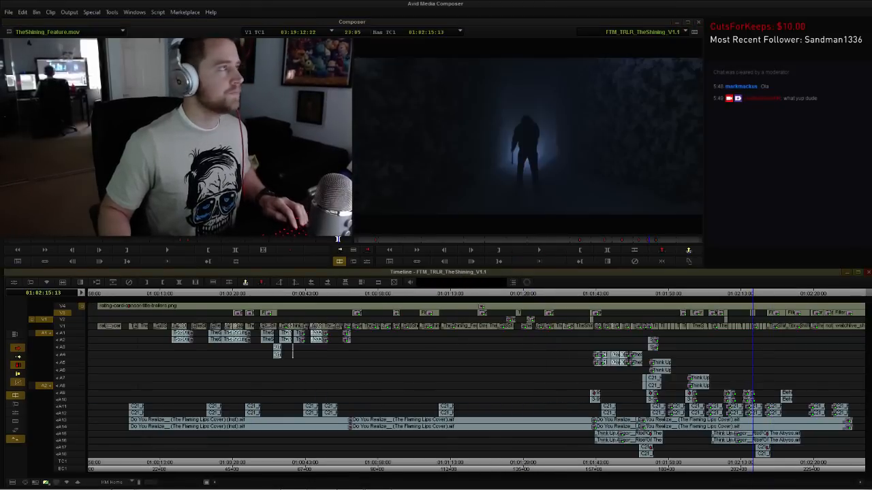
{"action": "key", "text": "ctrl+slash"}
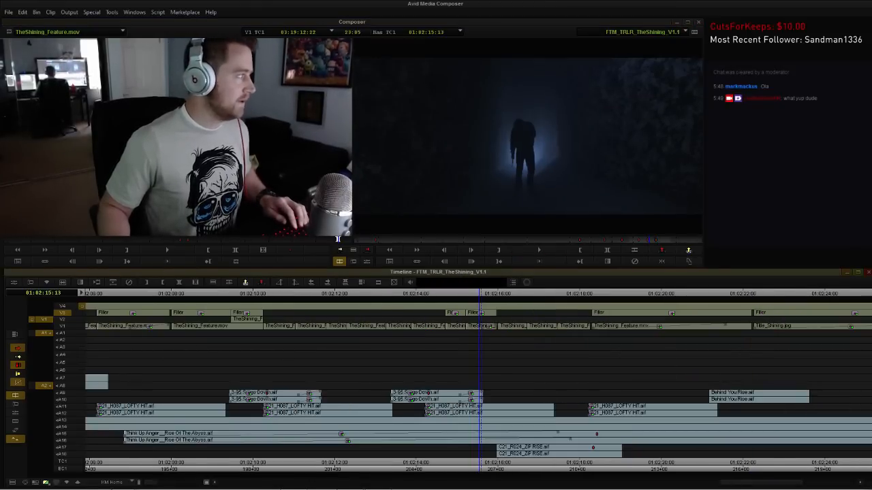
{"action": "key", "text": "j"}
Scrub the source clip TheShining_Feature.mov forward through the film to 03:05:28:20.
{"action": "left_click", "coordinate": [337, 238]}
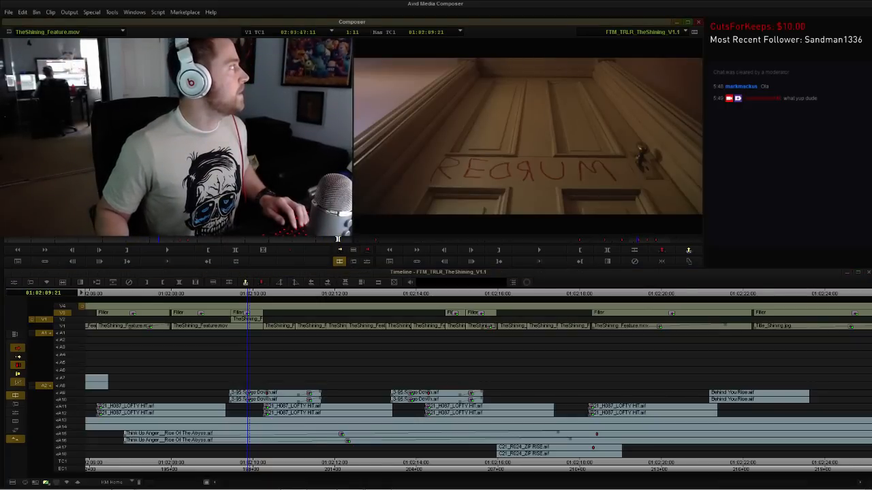
{"action": "key", "text": "l"}
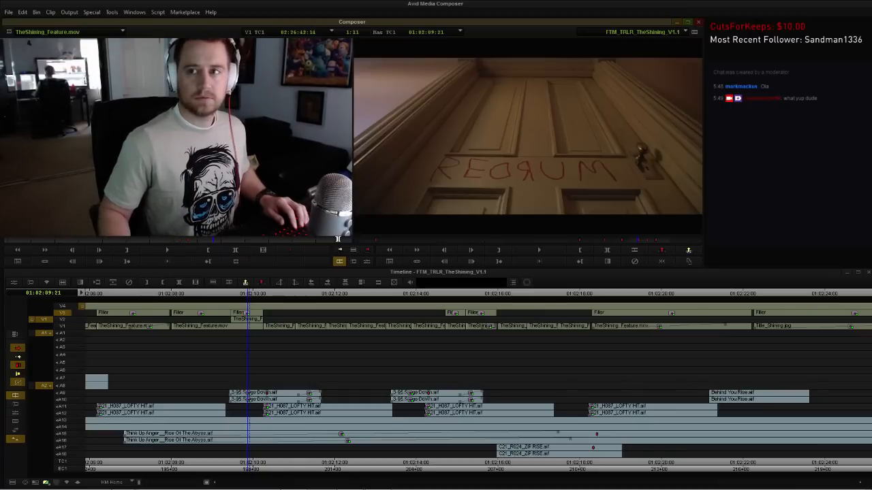
{"action": "left_click_drag", "start_coordinate": [197, 239], "coordinate": [301, 240]}
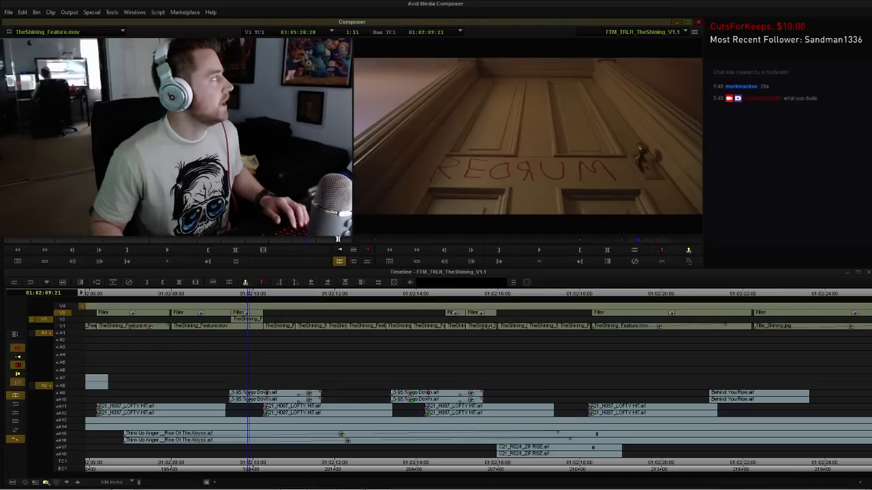
Display the whole sequence in the timeline and return the playhead to the opening green rating card.
{"action": "left_click", "coordinate": [538, 294]}
{"action": "key", "text": "ctrl+slash"}
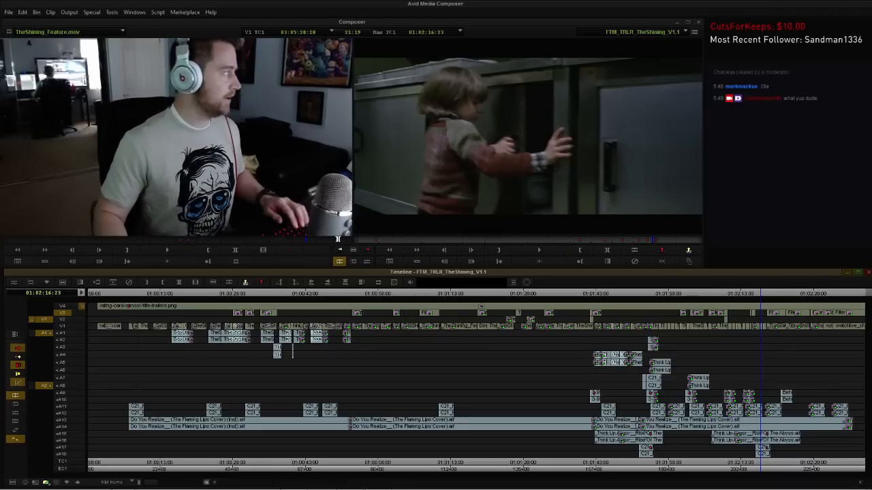
{"action": "key", "text": "Home"}
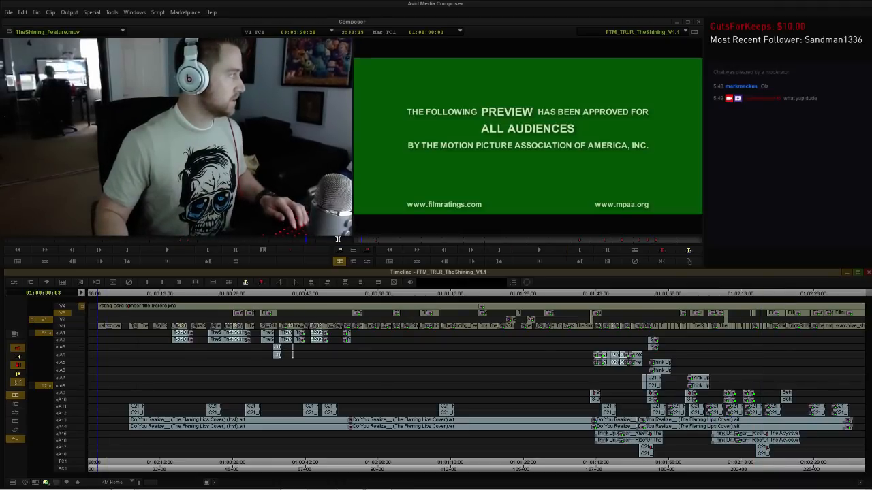